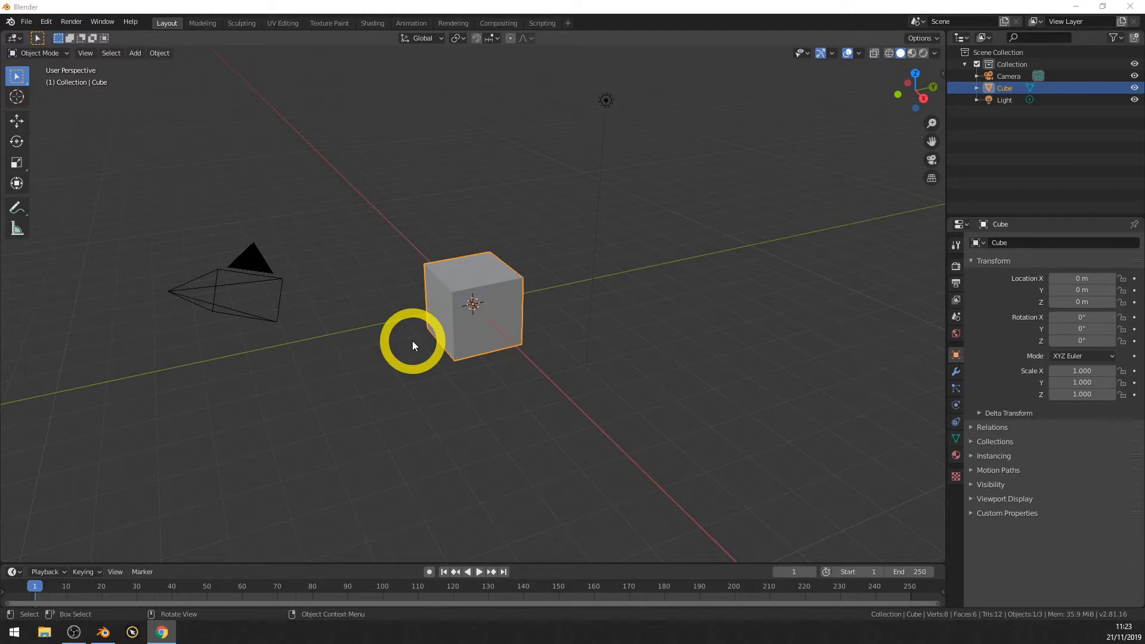
Open the Texture Paint workspace and add a blank 1024 by 1024 px Base Color paint slot to the cube
{"action": "left_click", "coordinate": [328, 24]}
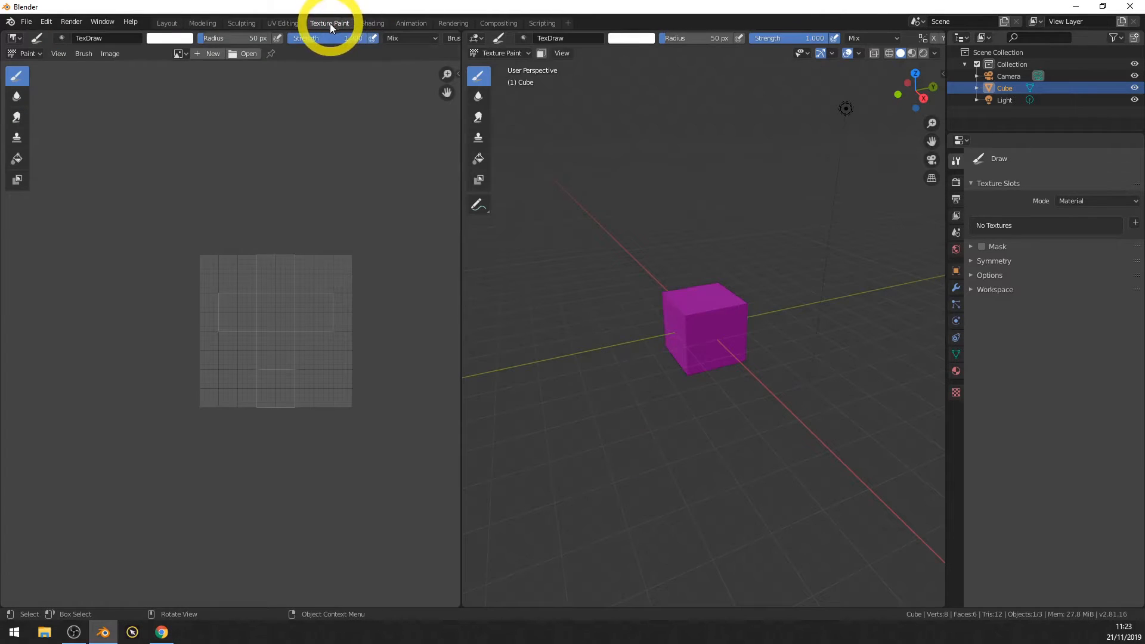
{"action": "key", "text": "n"}
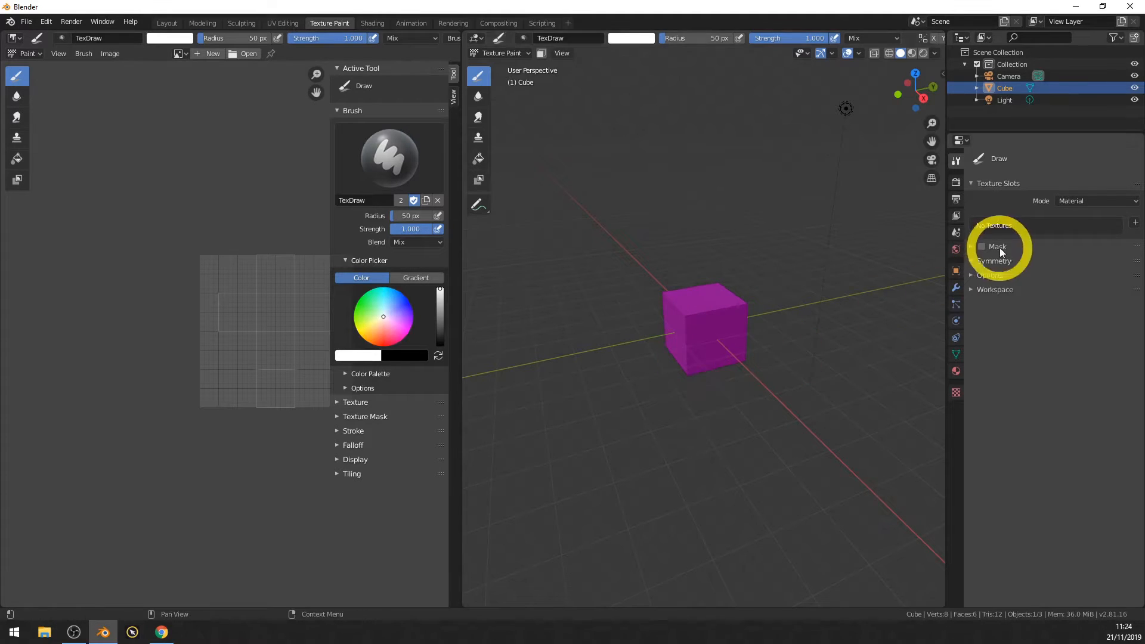
{"action": "left_click", "coordinate": [1136, 224]}
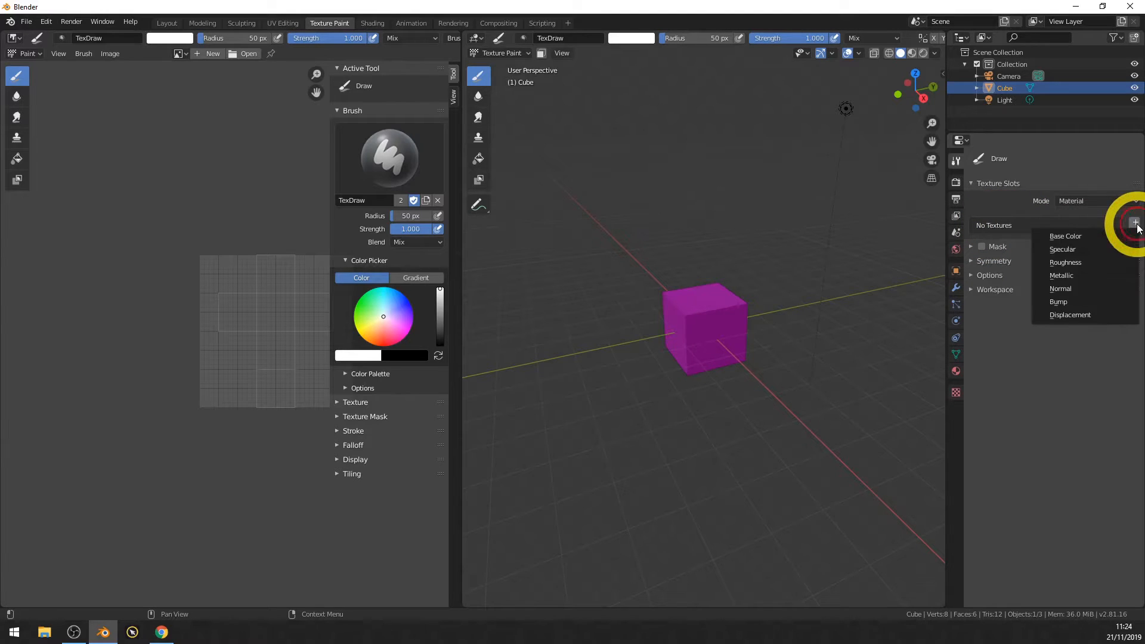
{"action": "left_click", "coordinate": [1060, 238]}
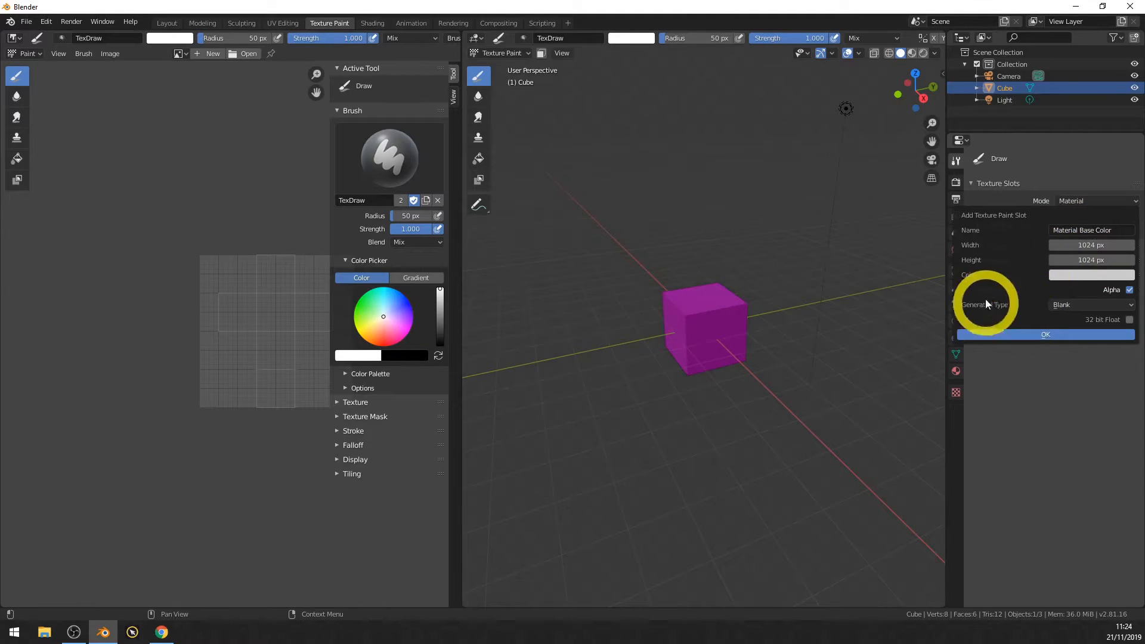
{"action": "left_click", "coordinate": [1046, 335]}
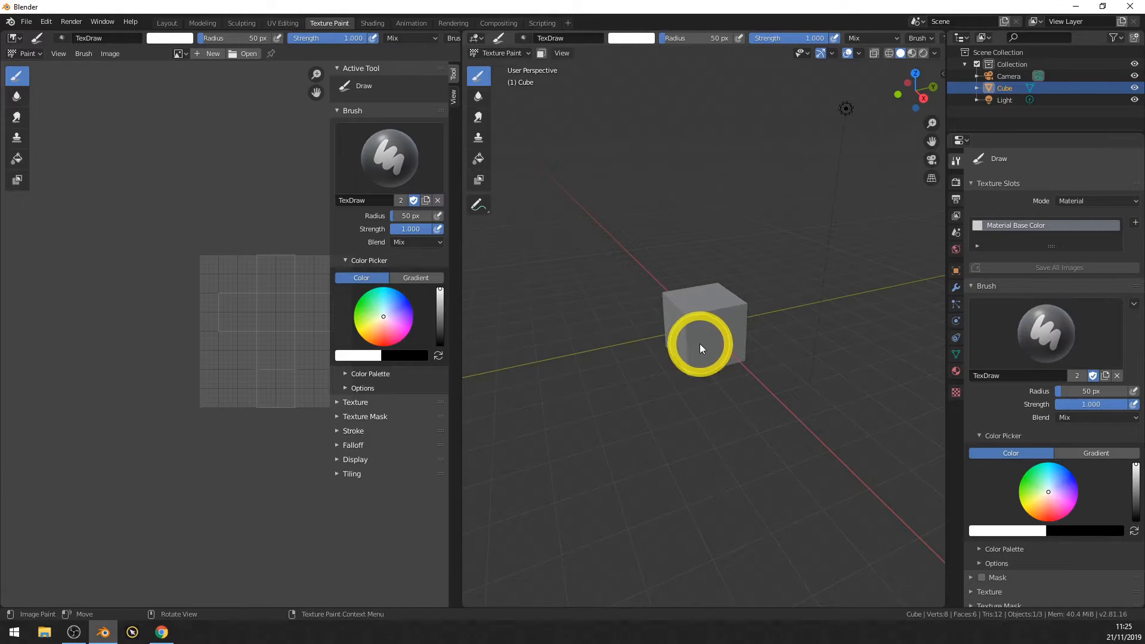
{"action": "scroll", "coordinate": [1029, 361], "scroll_direction": "down", "scroll_amount": 3}
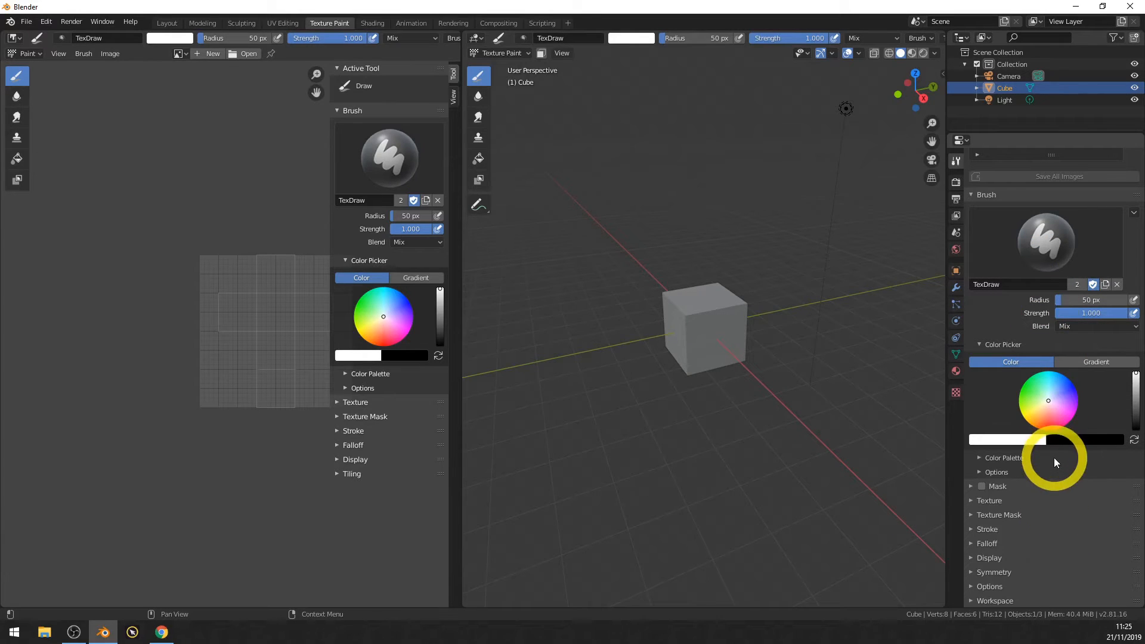
{"action": "scroll", "coordinate": [1053, 457], "scroll_direction": "up", "scroll_amount": 3}
{"action": "scroll", "coordinate": [1053, 457], "scroll_direction": "down", "scroll_amount": 3}
{"action": "scroll", "coordinate": [1053, 457], "scroll_direction": "up", "scroll_amount": 2}
{"action": "scroll", "coordinate": [1054, 456], "scroll_direction": "down", "scroll_amount": 2}
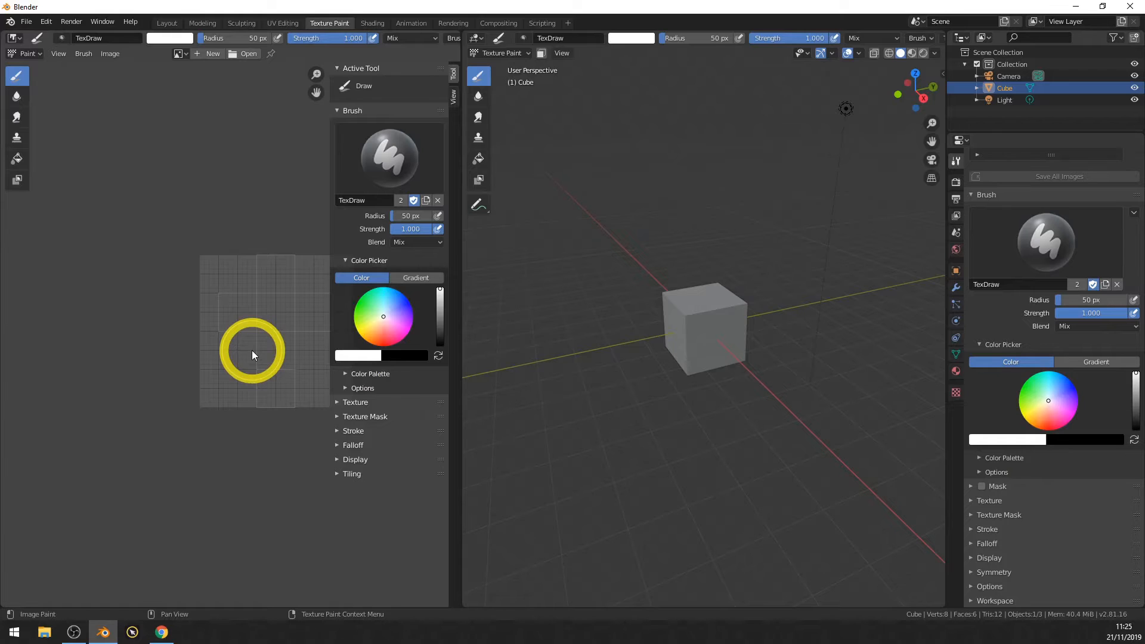
Load the Material Base Color image in the image editor with its sidebar hidden and the whole image in view
{"action": "key", "text": "n"}
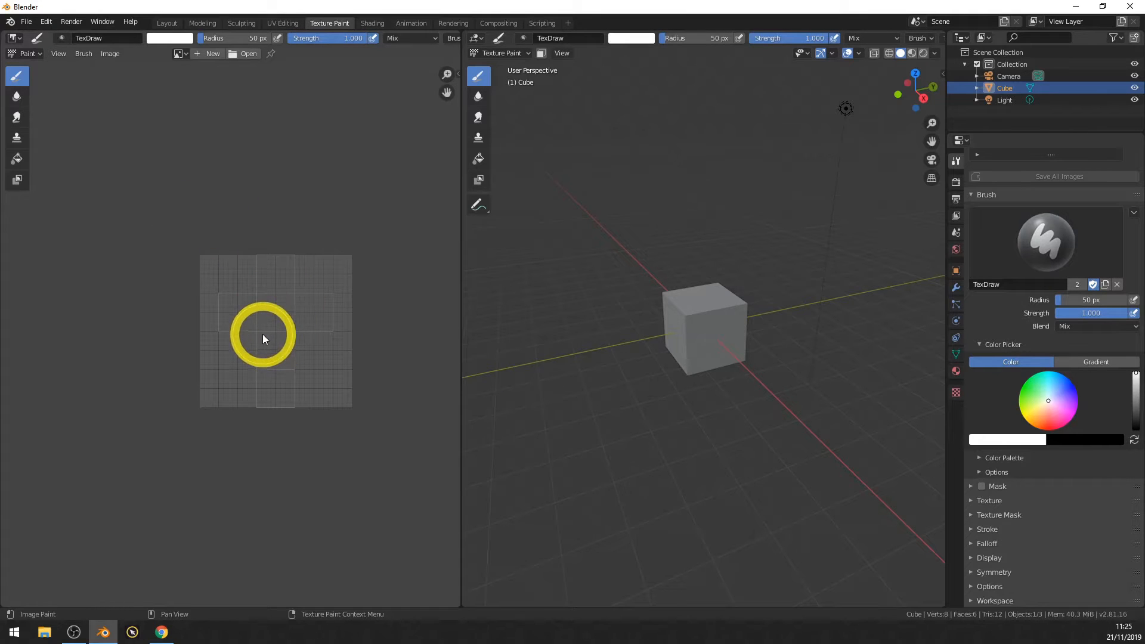
{"action": "left_click", "coordinate": [180, 53]}
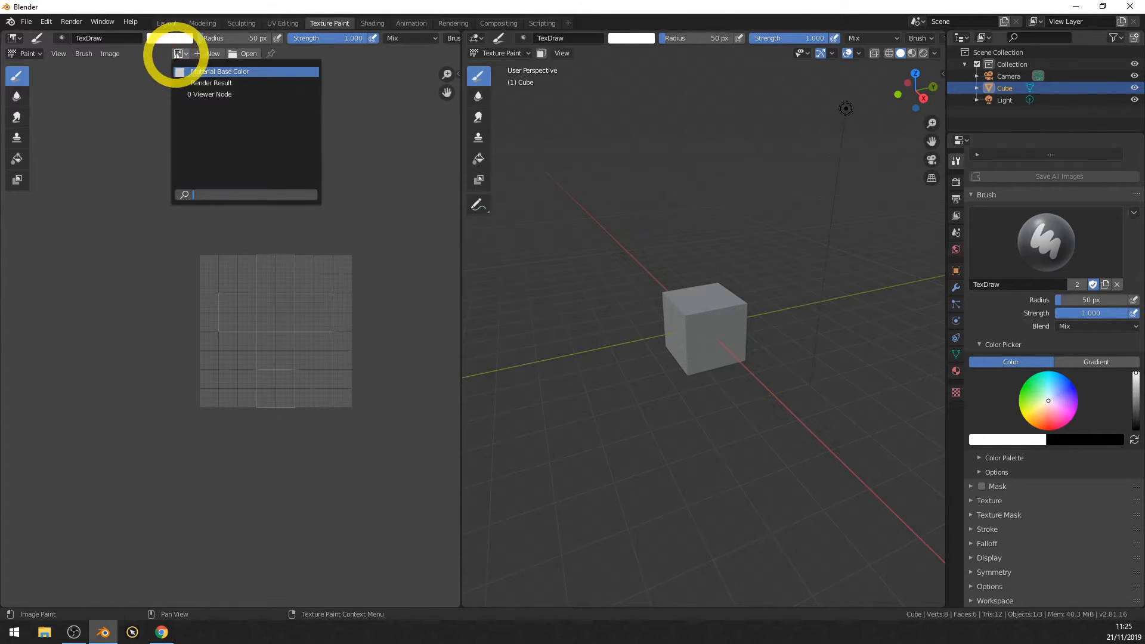
{"action": "left_click", "coordinate": [217, 72]}
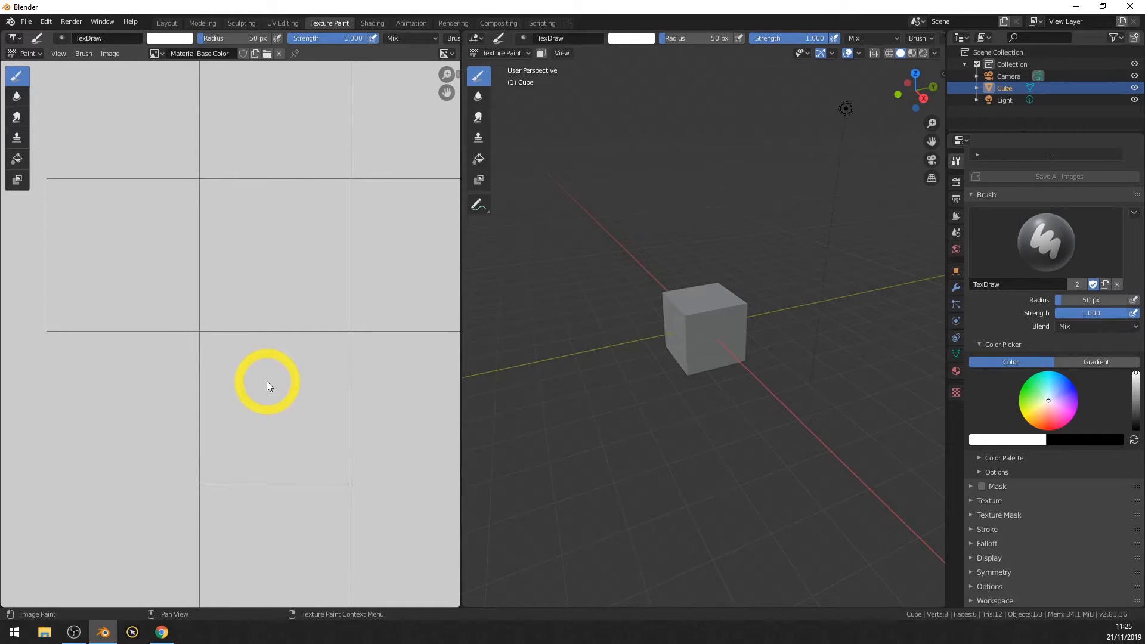
{"action": "key", "text": "Home"}
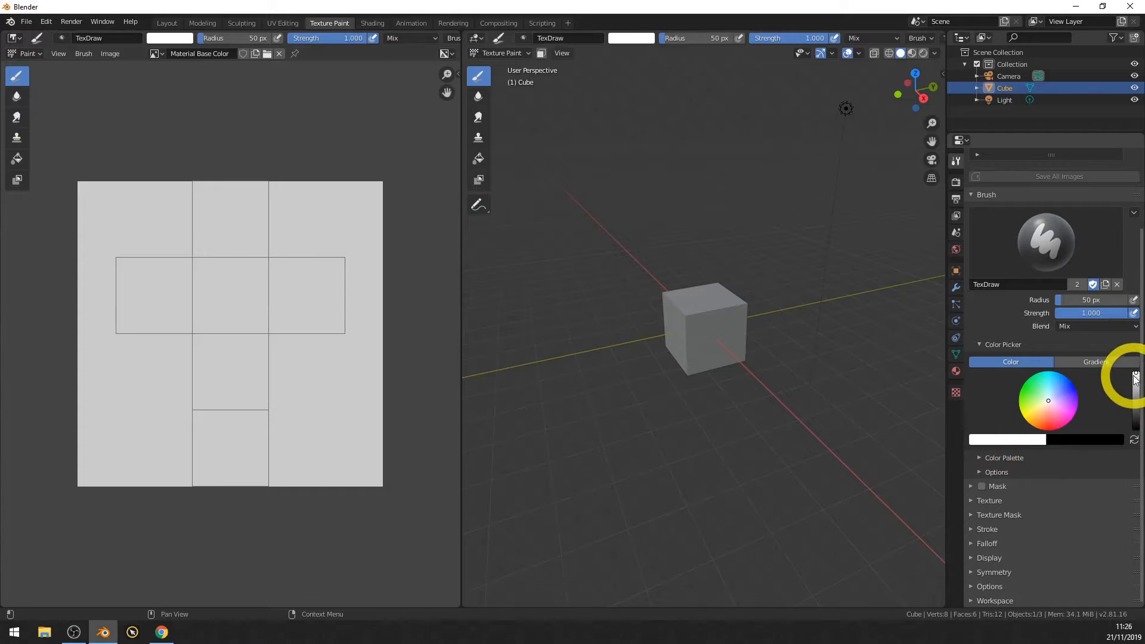
Darken the brush colour to near black and paint a long diagonal stroke across the texture image
{"action": "left_click_drag", "start_coordinate": [1135, 379], "coordinate": [1109, 425]}
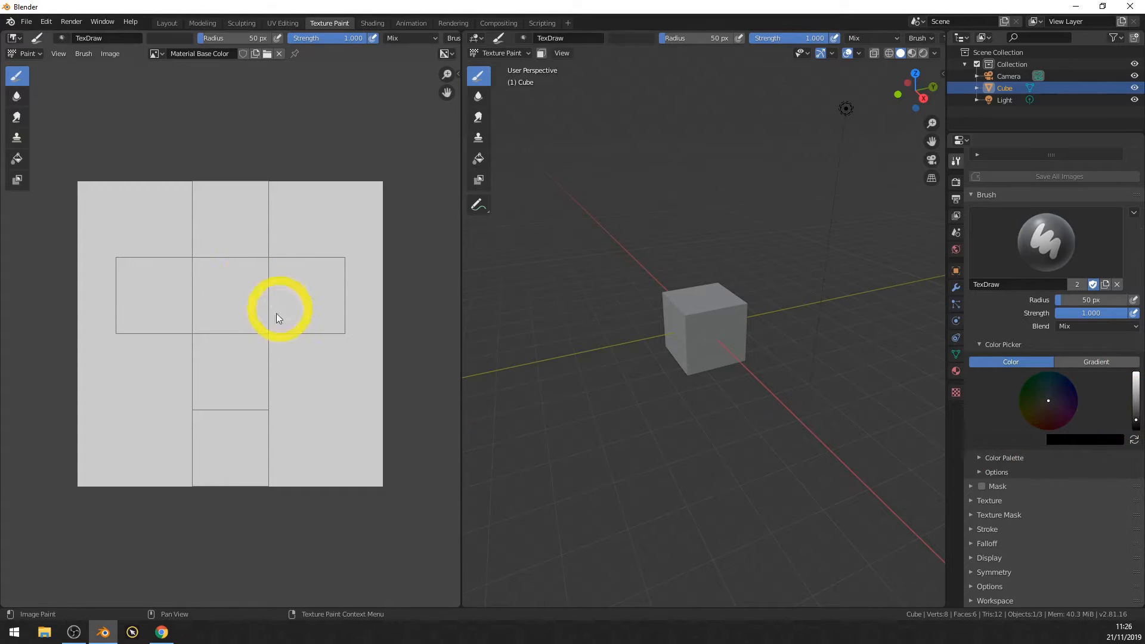
{"action": "left_click_drag", "start_coordinate": [128, 205], "coordinate": [311, 450]}
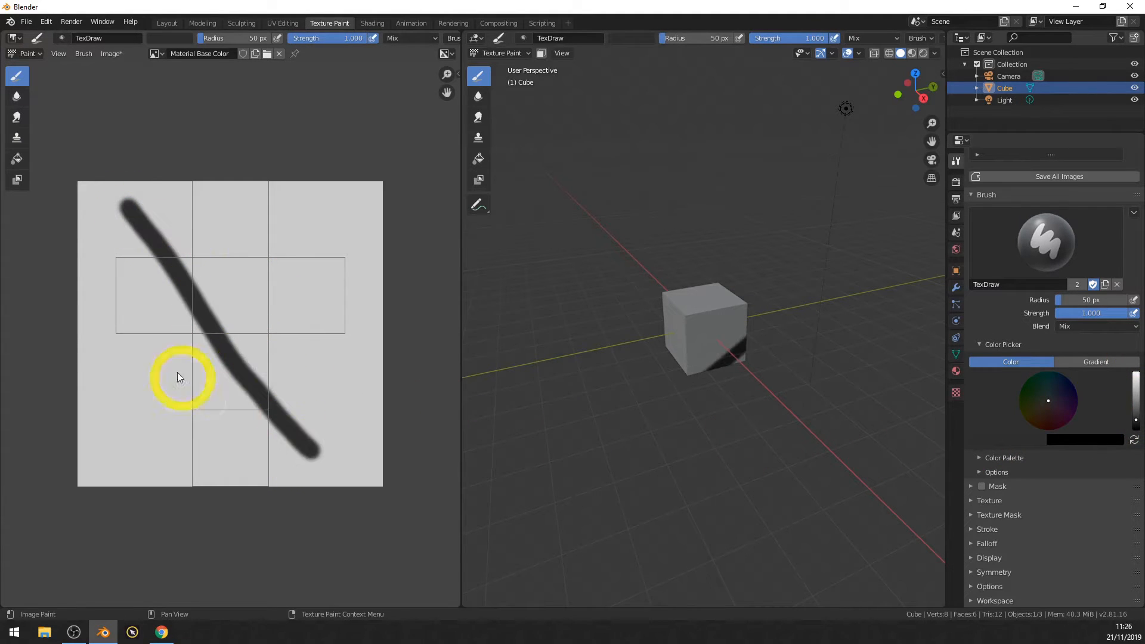
Soften part of the diagonal stroke's upper half and smear its middle section outward into curved streaks
{"action": "left_click", "coordinate": [16, 96]}
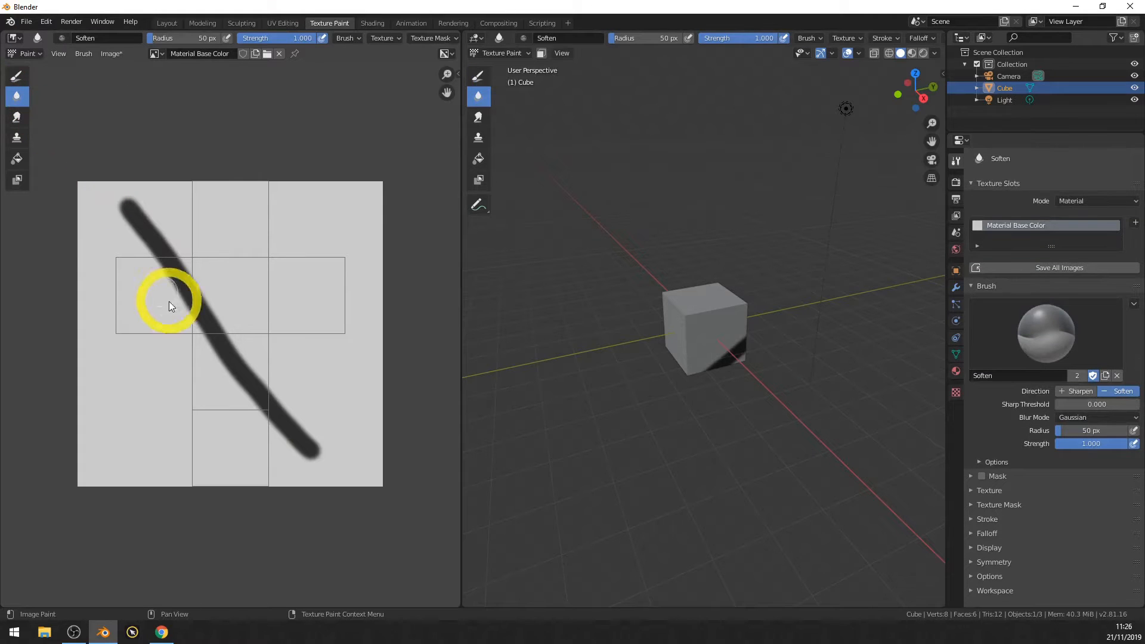
{"action": "mouse_move", "coordinate": [177, 298]}
{"action": "left_mouse_down"}
{"action": "mouse_move", "coordinate": [152, 254]}
{"action": "mouse_move", "coordinate": [183, 298]}
{"action": "mouse_move", "coordinate": [170, 265]}
{"action": "mouse_move", "coordinate": [178, 304]}
{"action": "mouse_move", "coordinate": [161, 275]}
{"action": "left_mouse_up"}
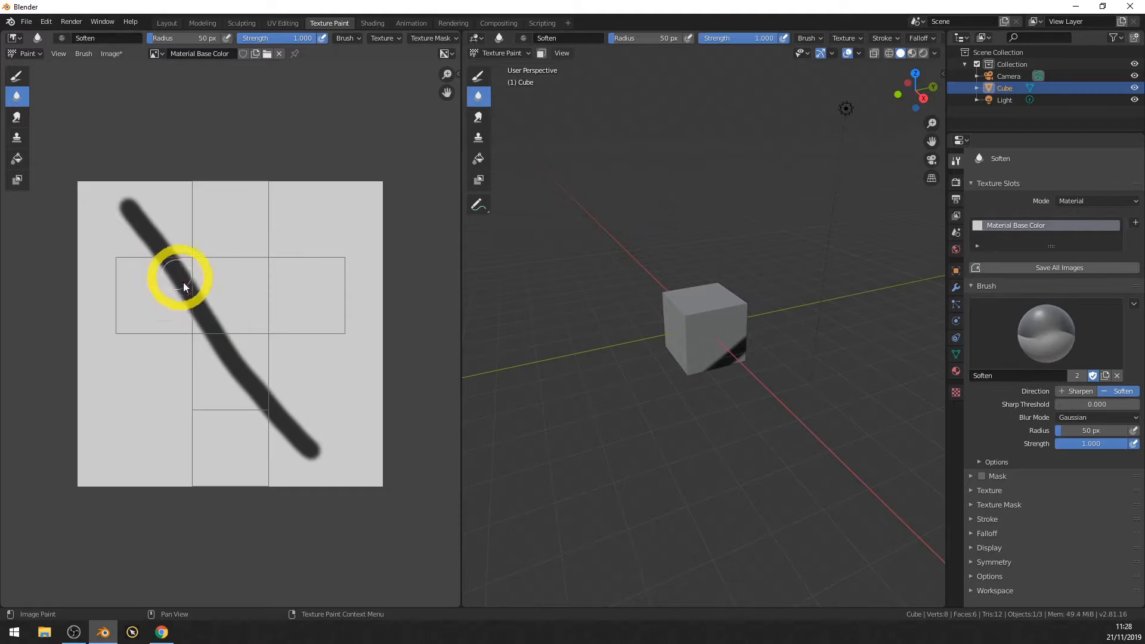
{"action": "left_click", "coordinate": [17, 117]}
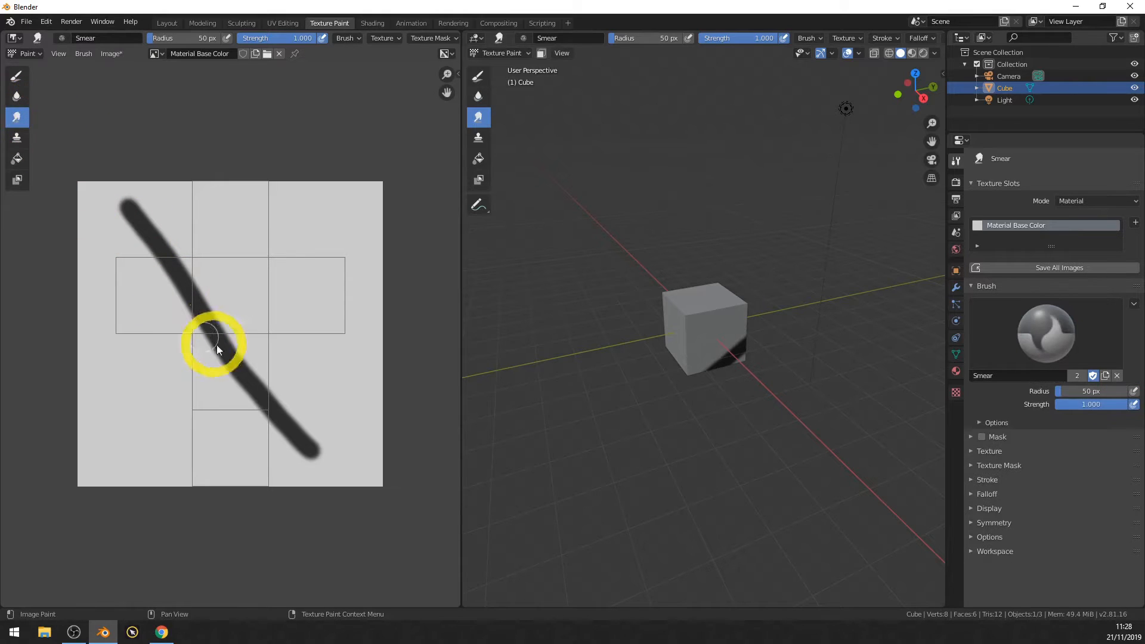
{"action": "mouse_move", "coordinate": [178, 300]}
{"action": "left_mouse_down"}
{"action": "mouse_move", "coordinate": [226, 268]}
{"action": "mouse_move", "coordinate": [176, 313]}
{"action": "mouse_move", "coordinate": [266, 322]}
{"action": "mouse_move", "coordinate": [169, 344]}
{"action": "mouse_move", "coordinate": [229, 317]}
{"action": "mouse_move", "coordinate": [215, 350]}
{"action": "mouse_move", "coordinate": [248, 322]}
{"action": "mouse_move", "coordinate": [317, 393]}
{"action": "mouse_move", "coordinate": [241, 359]}
{"action": "mouse_move", "coordinate": [219, 421]}
{"action": "left_mouse_up"}
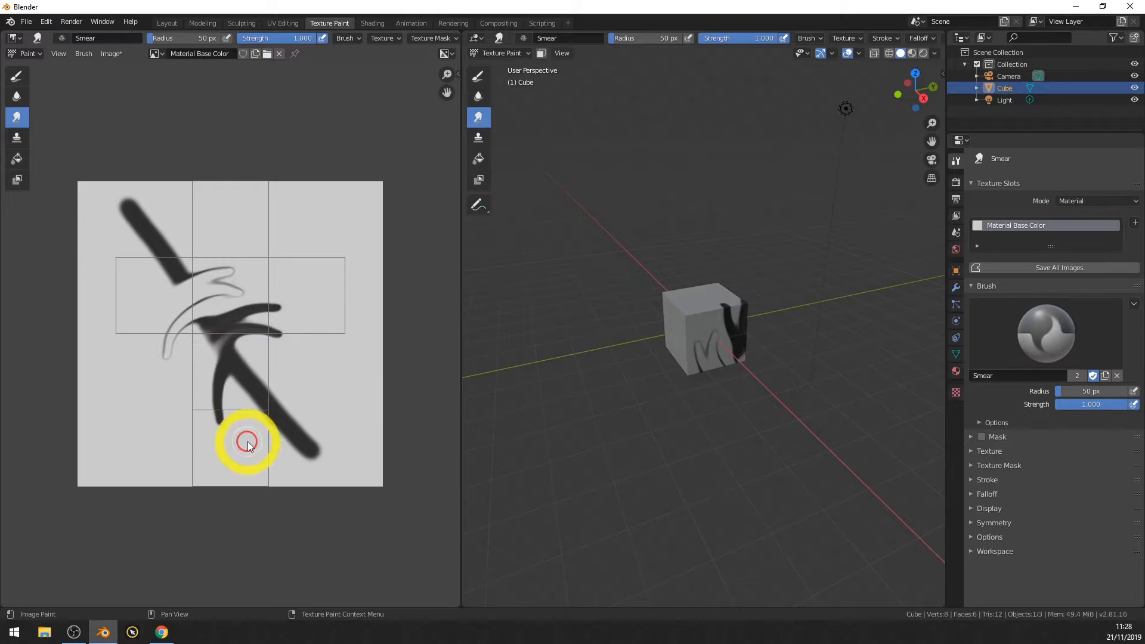
Use the Clone tool to copy part of the smeared marks onto the cube's adjacent blank side face
{"action": "left_click", "coordinate": [16, 137]}
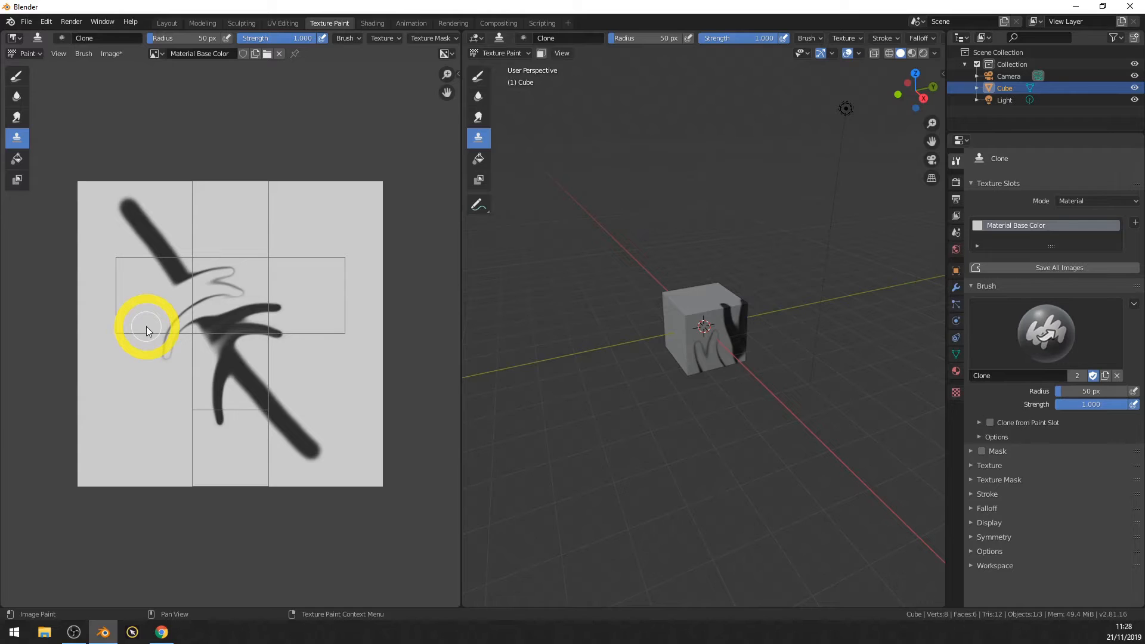
{"action": "key", "text": "ctrl+shift+z"}
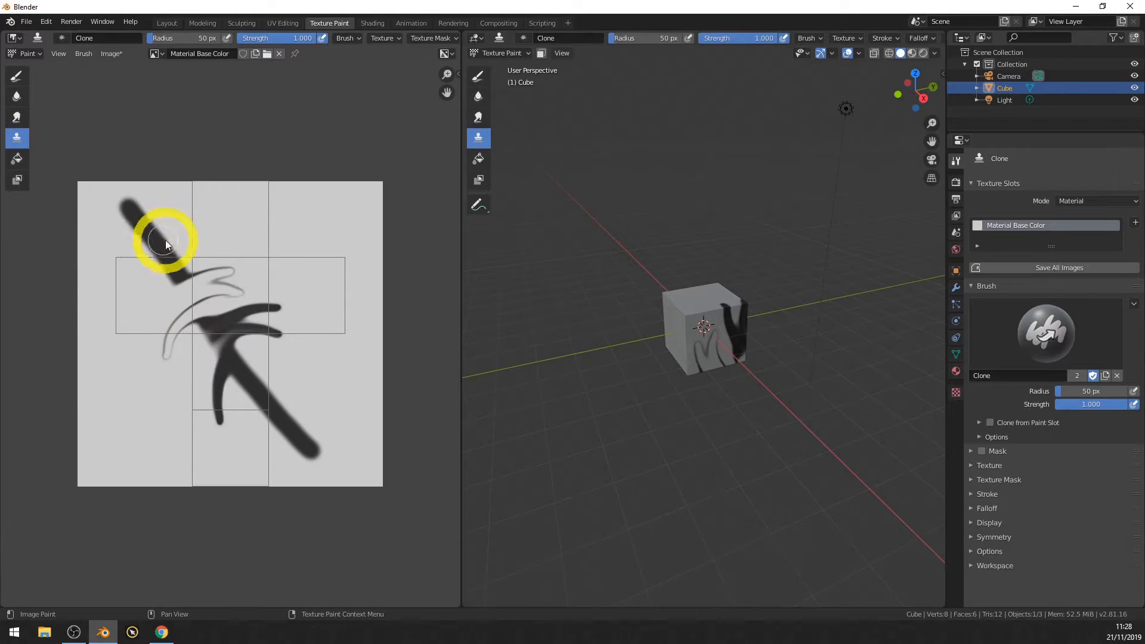
{"action": "left_click", "coordinate": [242, 238]}
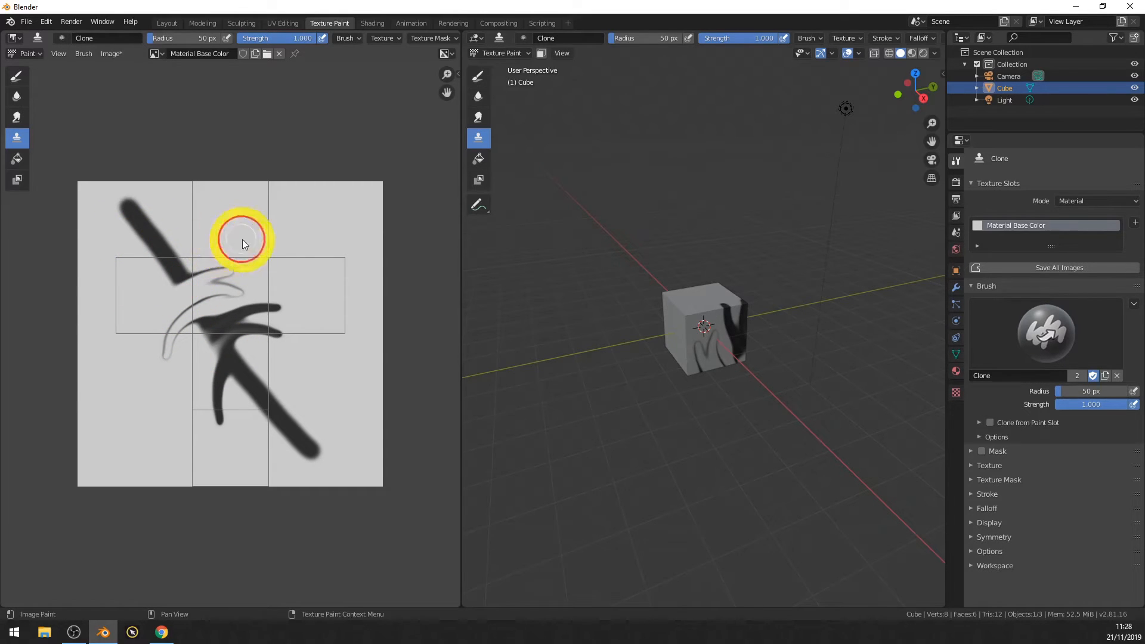
{"action": "left_click", "coordinate": [216, 262]}
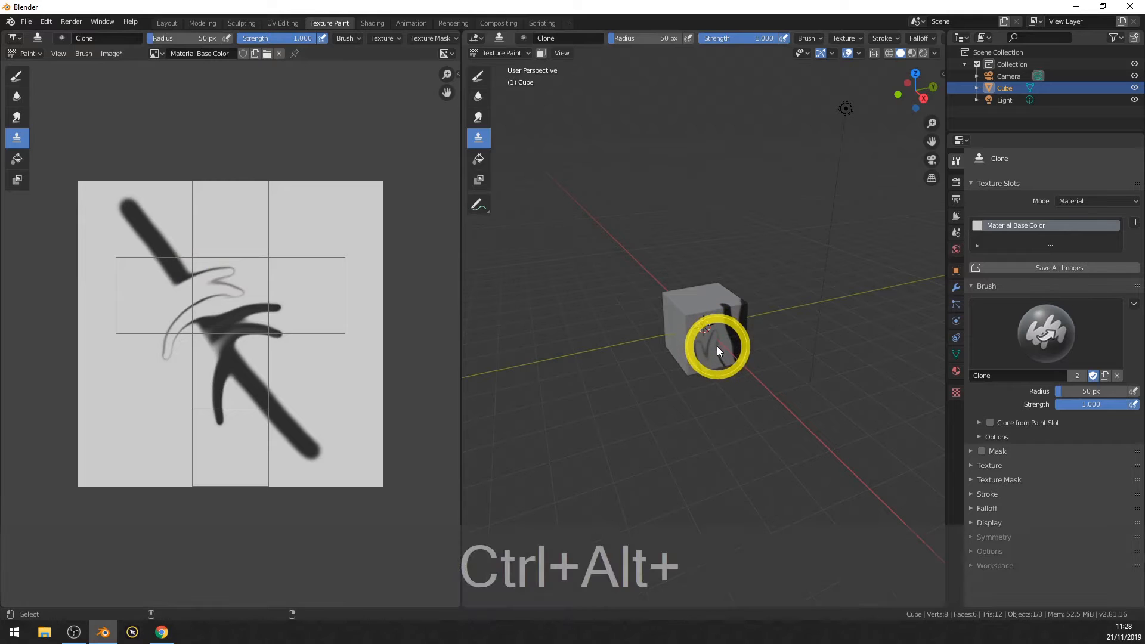
{"action": "middle_click_drag", "start_coordinate": [633, 343], "coordinate": [681, 331]}
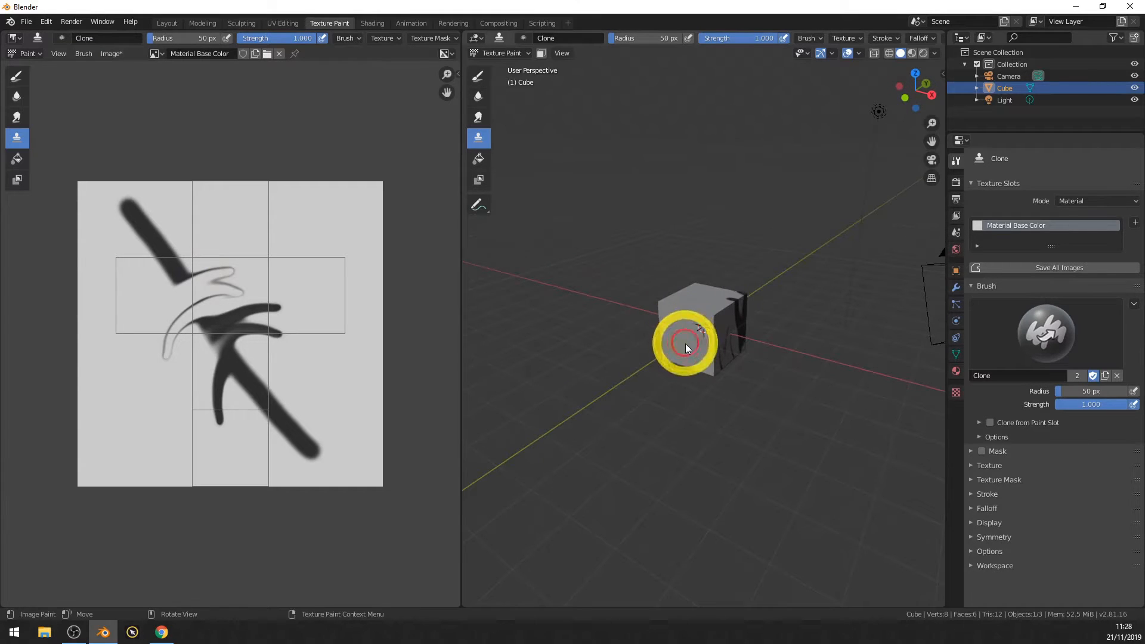
{"action": "mouse_move", "coordinate": [685, 343]}
{"action": "left_mouse_down"}
{"action": "mouse_move", "coordinate": [689, 329]}
{"action": "mouse_move", "coordinate": [712, 348]}
{"action": "left_mouse_up"}
Reduce the Clone brush radius to 22 px and clone more streaks onto the same side face
{"action": "mouse_move", "coordinate": [728, 348]}
{"action": "middle_mouse_down"}
{"action": "mouse_move", "coordinate": [598, 356]}
{"action": "mouse_move", "coordinate": [726, 336]}
{"action": "mouse_move", "coordinate": [695, 341]}
{"action": "mouse_move", "coordinate": [792, 276]}
{"action": "middle_mouse_up"}
{"action": "key", "text": "f"}
{"action": "left_click", "coordinate": [699, 367]}
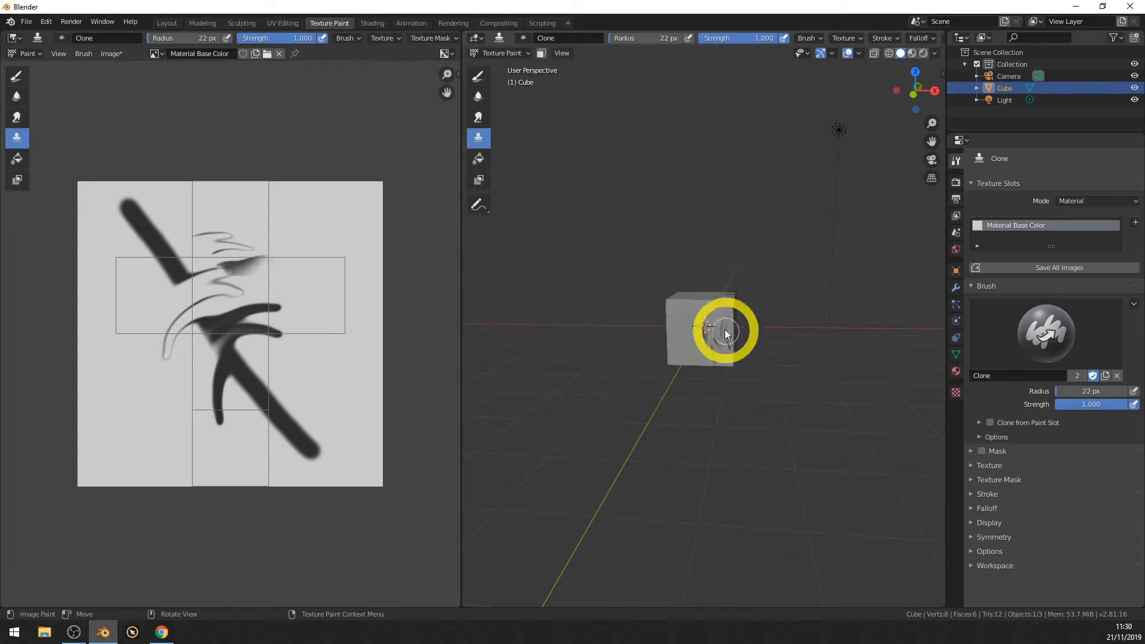
{"action": "left_click_drag", "start_coordinate": [717, 350], "coordinate": [609, 384]}
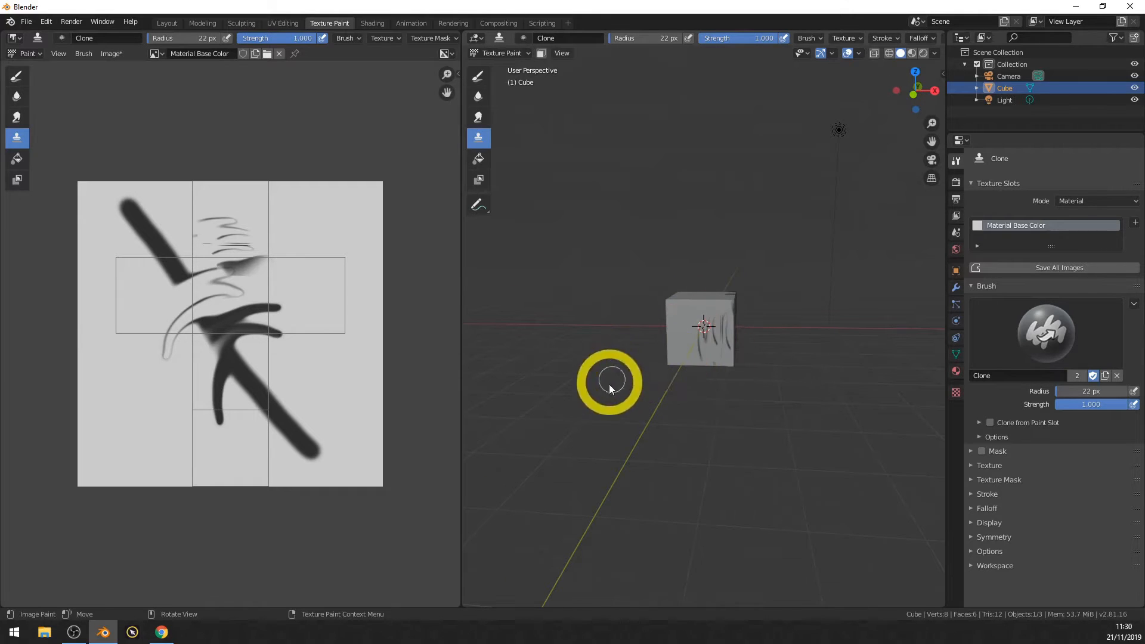
Fill the light background of the texture image with bright red using the Fill tool
{"action": "left_click", "coordinate": [20, 159]}
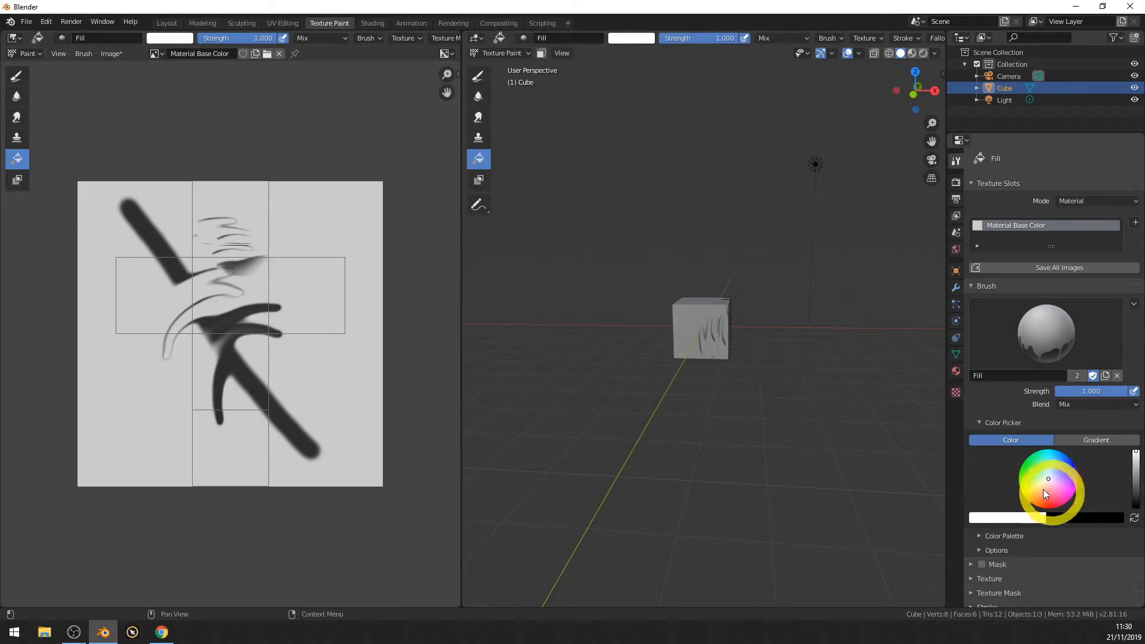
{"action": "left_click", "coordinate": [1046, 508]}
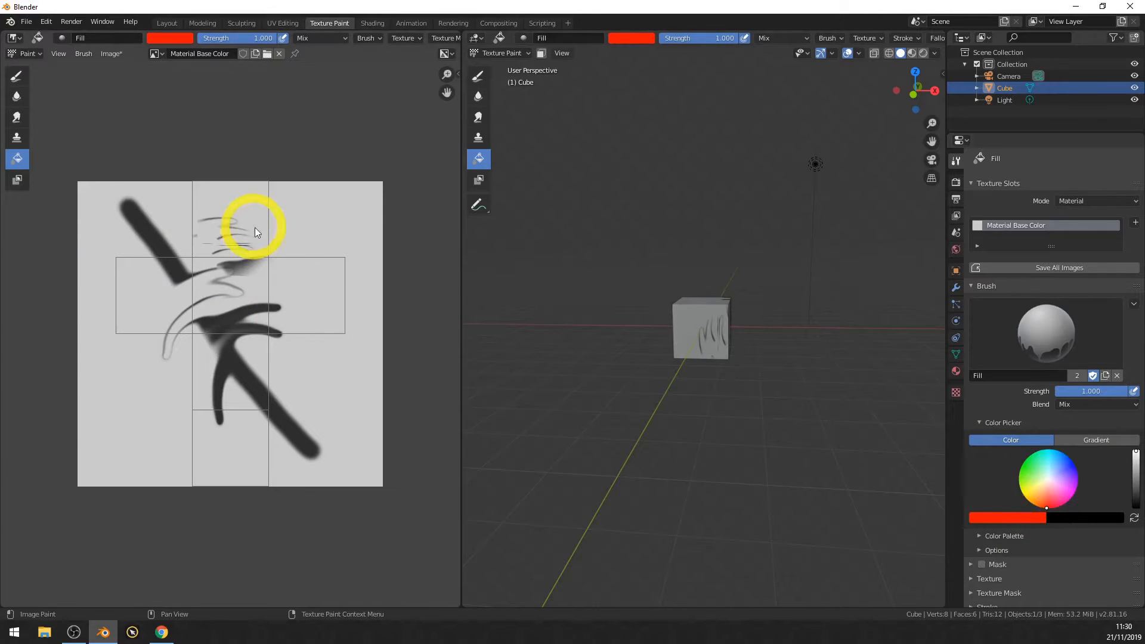
{"action": "left_click", "coordinate": [305, 227]}
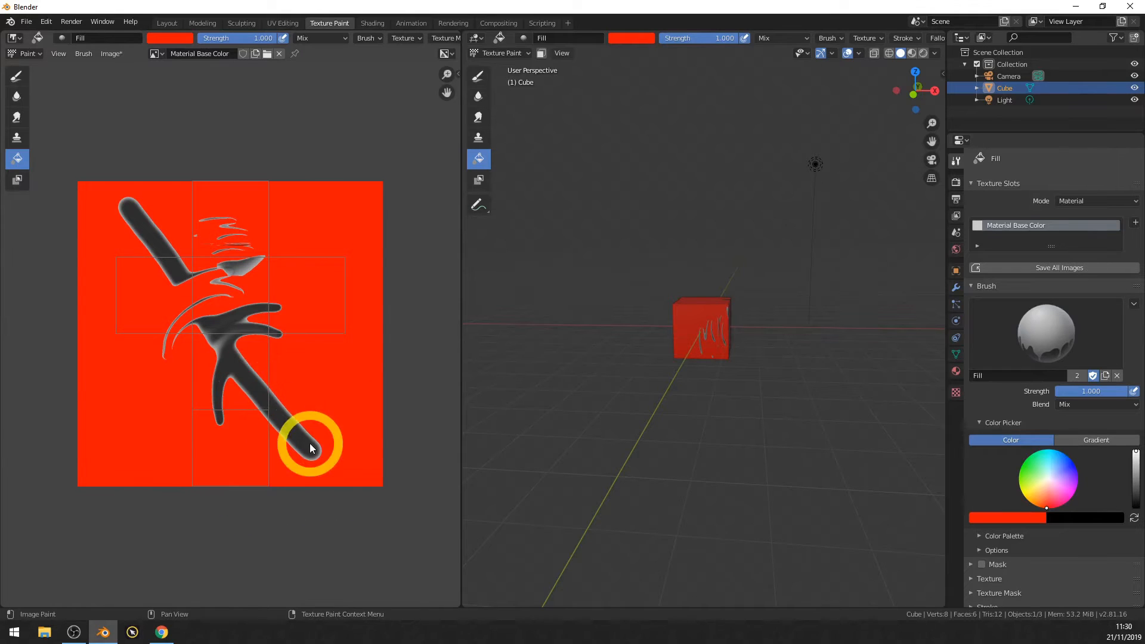
{"action": "left_click", "coordinate": [17, 159]}
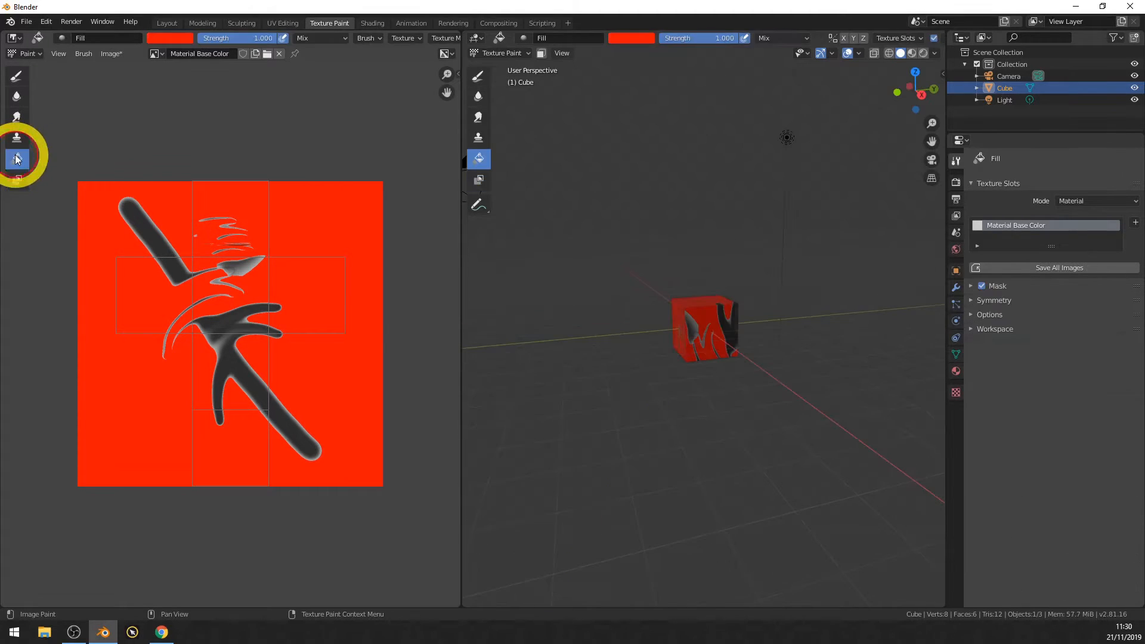
{"action": "left_click", "coordinate": [778, 273]}
{"action": "mouse_move", "coordinate": [715, 333]}
{"action": "middle_mouse_down"}
{"action": "mouse_move", "coordinate": [692, 362]}
{"action": "mouse_move", "coordinate": [732, 291]}
{"action": "mouse_move", "coordinate": [738, 323]}
{"action": "mouse_move", "coordinate": [378, 307]}
{"action": "middle_mouse_up"}
{"action": "scroll", "coordinate": [728, 342], "scroll_direction": "up", "scroll_amount": 4}
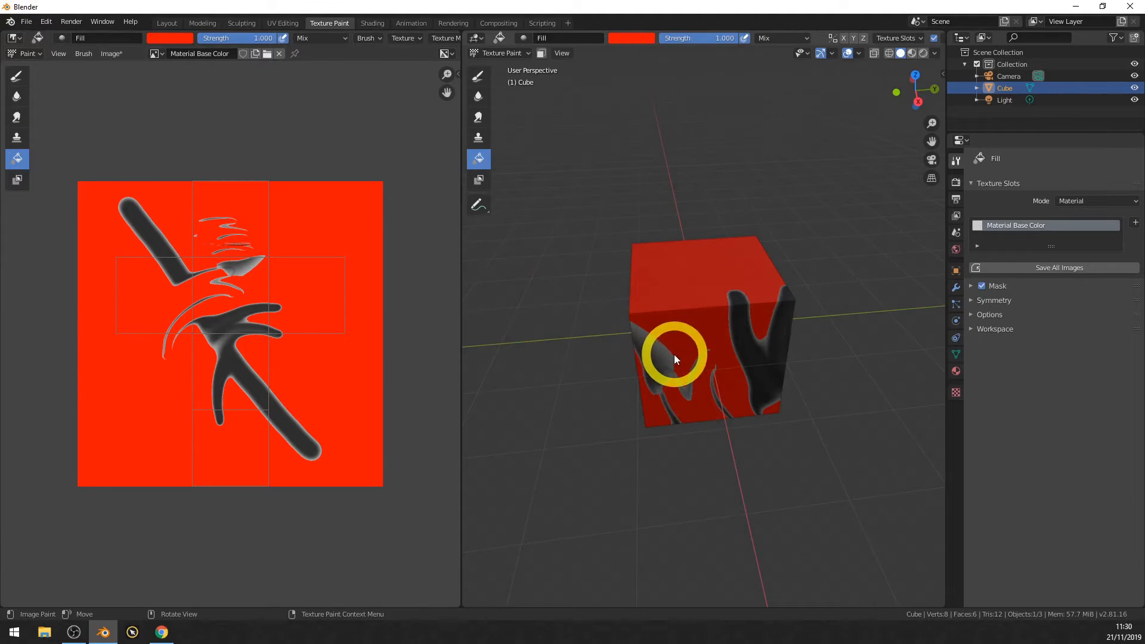
{"action": "mouse_move", "coordinate": [627, 288]}
{"action": "middle_mouse_down"}
{"action": "mouse_move", "coordinate": [733, 302]}
{"action": "mouse_move", "coordinate": [721, 313]}
{"action": "middle_mouse_up"}
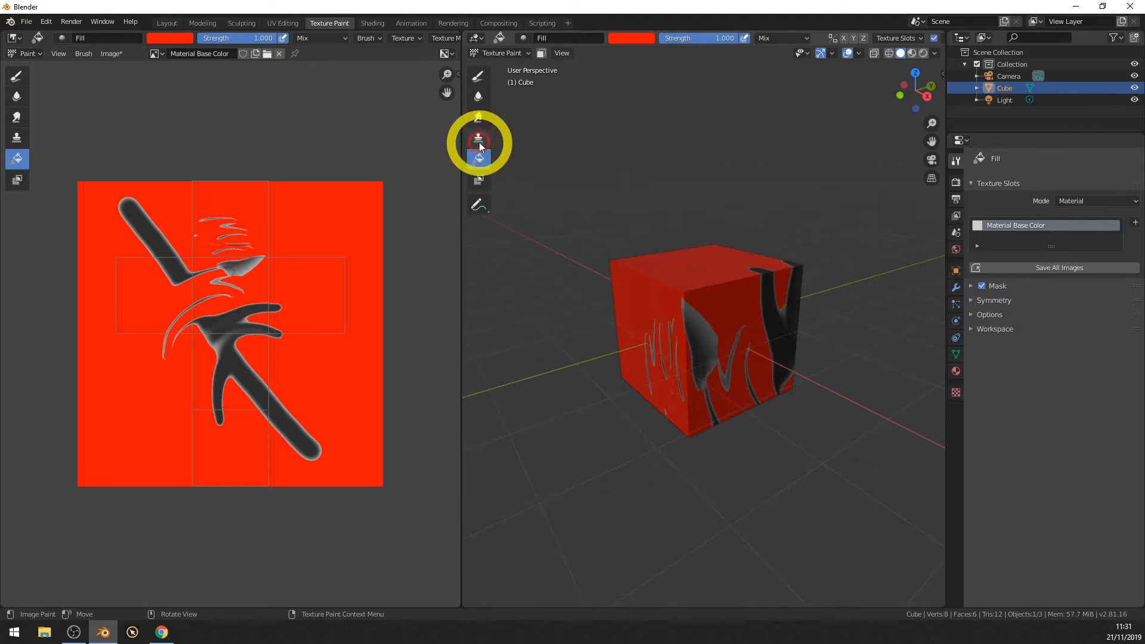
Activate the Draw tool and show the brush settings sidebar in the image editor
{"action": "left_click", "coordinate": [478, 76]}
{"action": "scroll", "coordinate": [1068, 377], "scroll_direction": "down", "scroll_amount": 4}
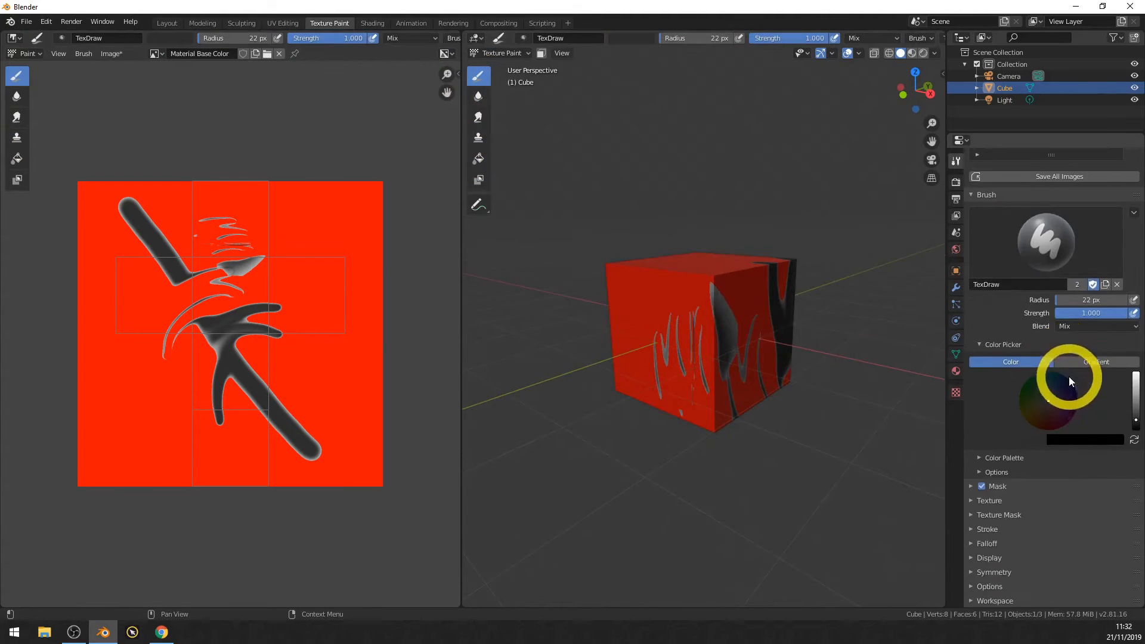
{"action": "scroll", "coordinate": [1070, 378], "scroll_direction": "up", "scroll_amount": 4}
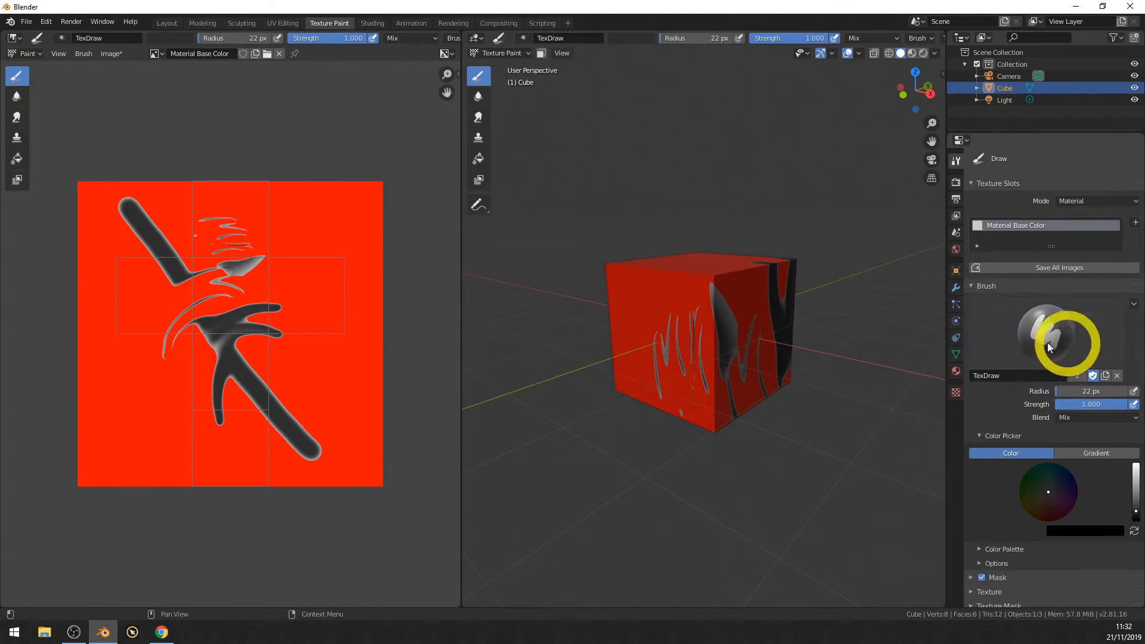
{"action": "key", "text": "n"}
{"action": "key", "text": "n"}
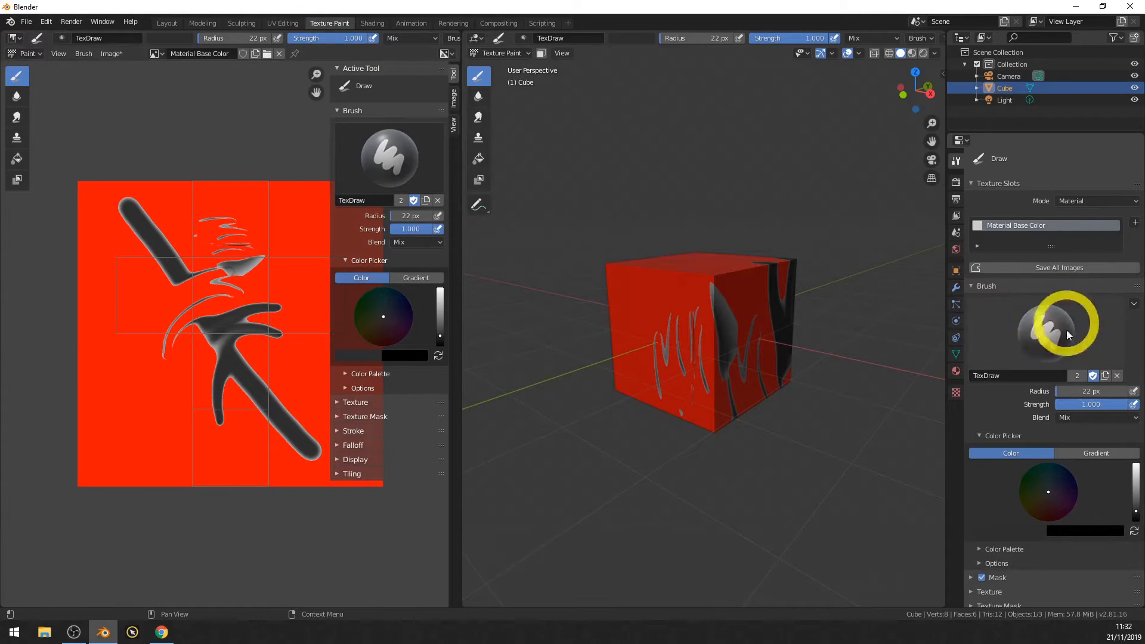
Make a separate copy of the TexDraw brush in the Draw tool's brush settings
{"action": "left_click", "coordinate": [1043, 345]}
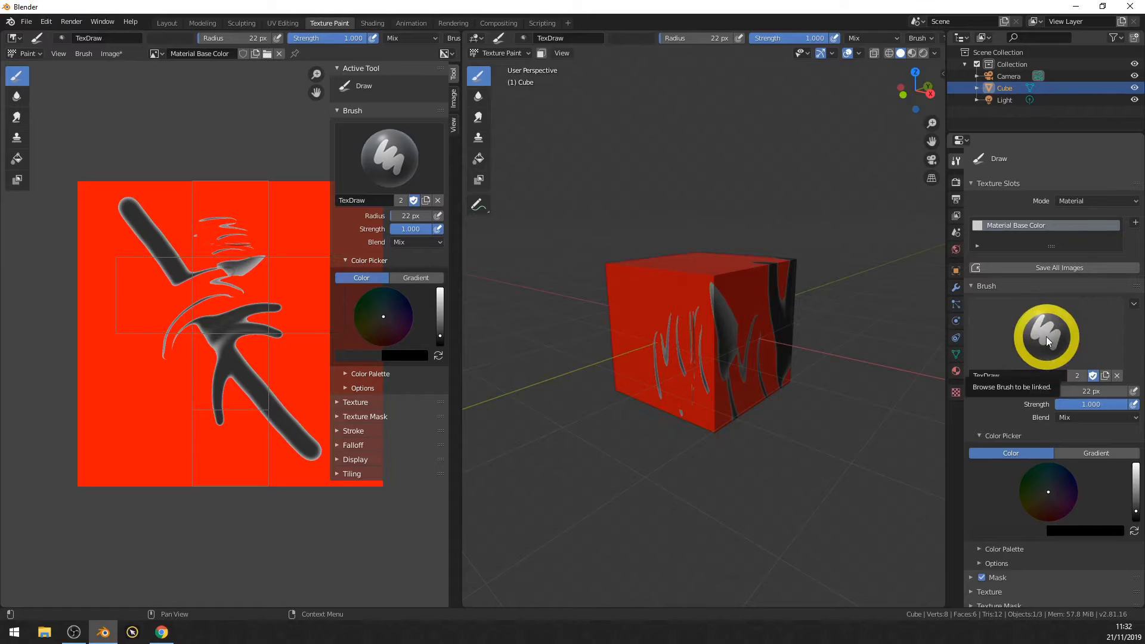
{"action": "left_click", "coordinate": [1104, 375]}
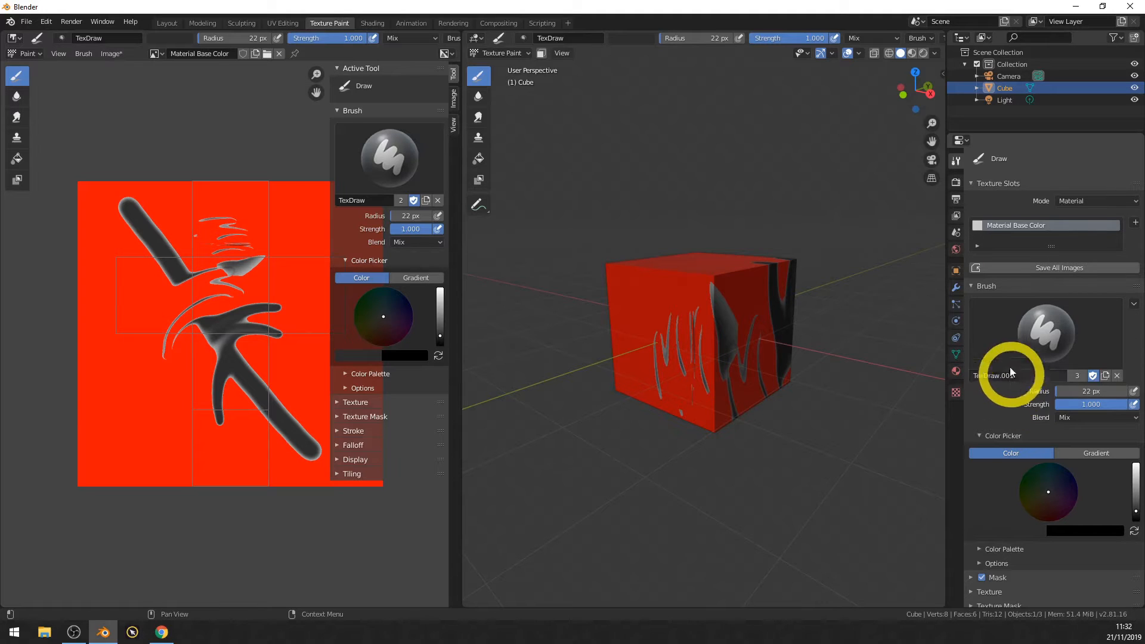
Compare the original TexDraw brush with its TexDraw.001 copy in the brush list, leaving the copy selected
{"action": "scroll", "coordinate": [1010, 366], "scroll_direction": "down", "scroll_amount": 2}
{"action": "left_click", "coordinate": [1052, 329]}
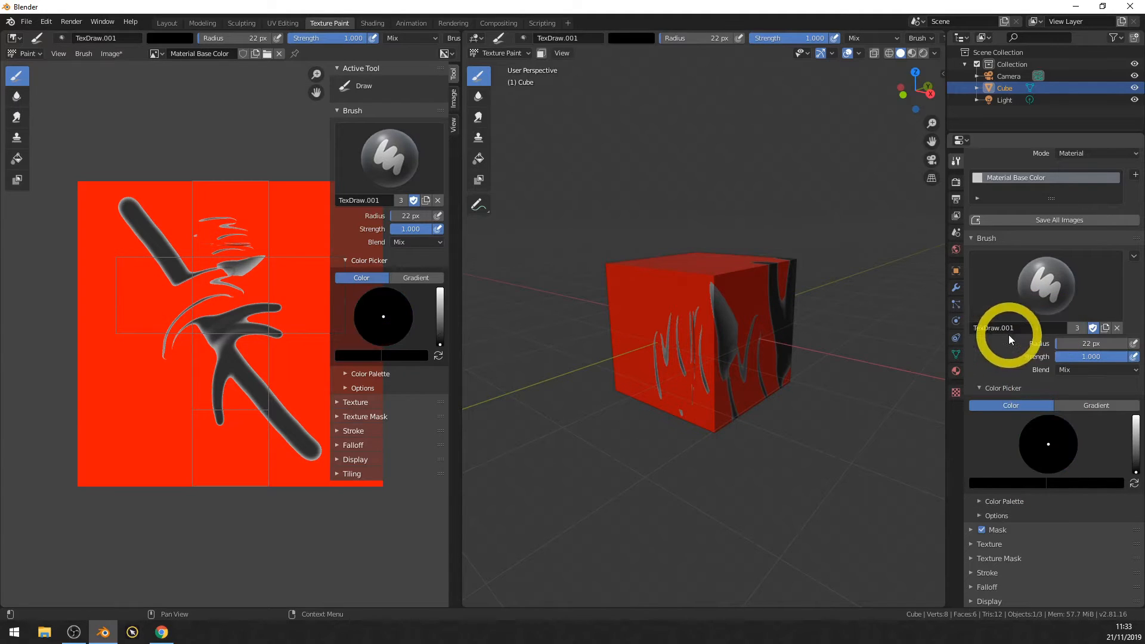
{"action": "left_click", "coordinate": [1050, 297]}
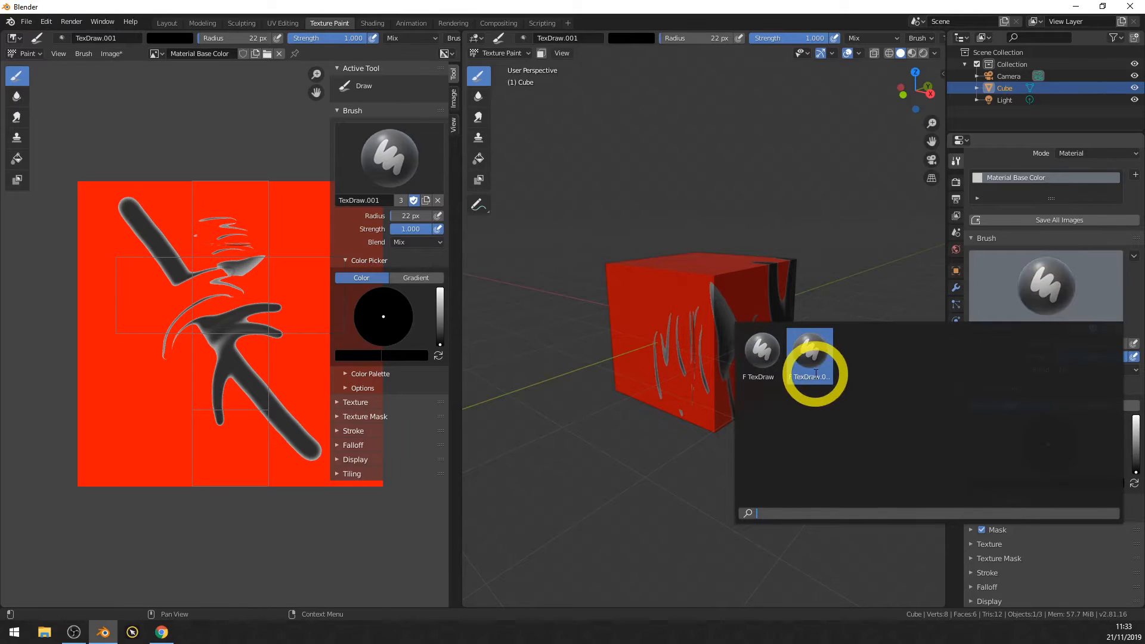
{"action": "left_click", "coordinate": [1038, 297]}
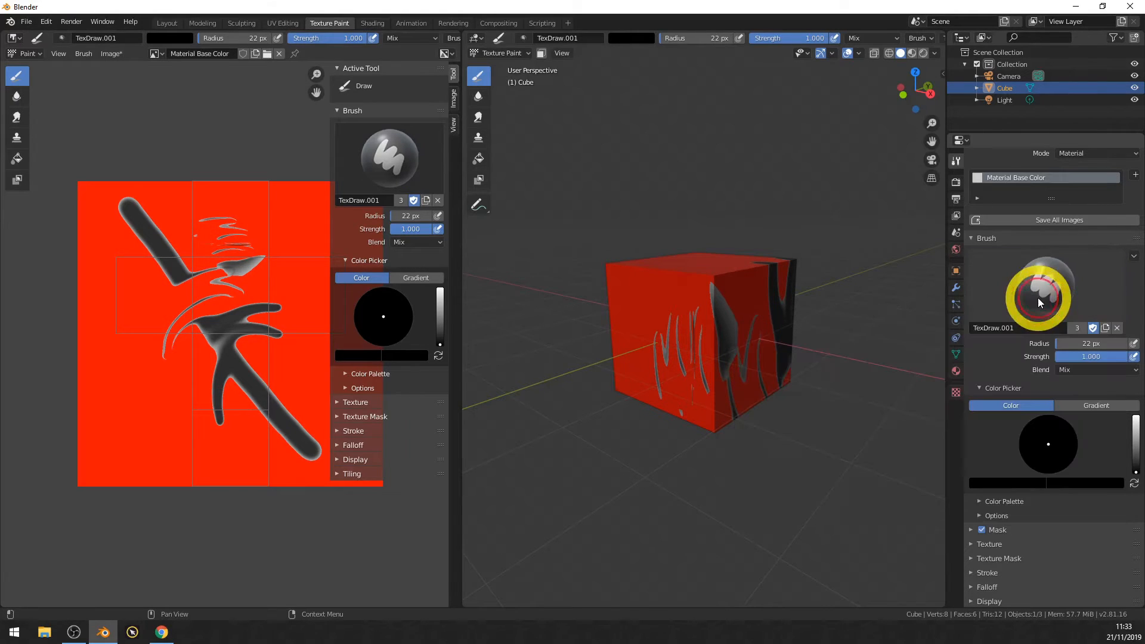
{"action": "scroll", "coordinate": [983, 509], "scroll_direction": "down", "scroll_amount": 2}
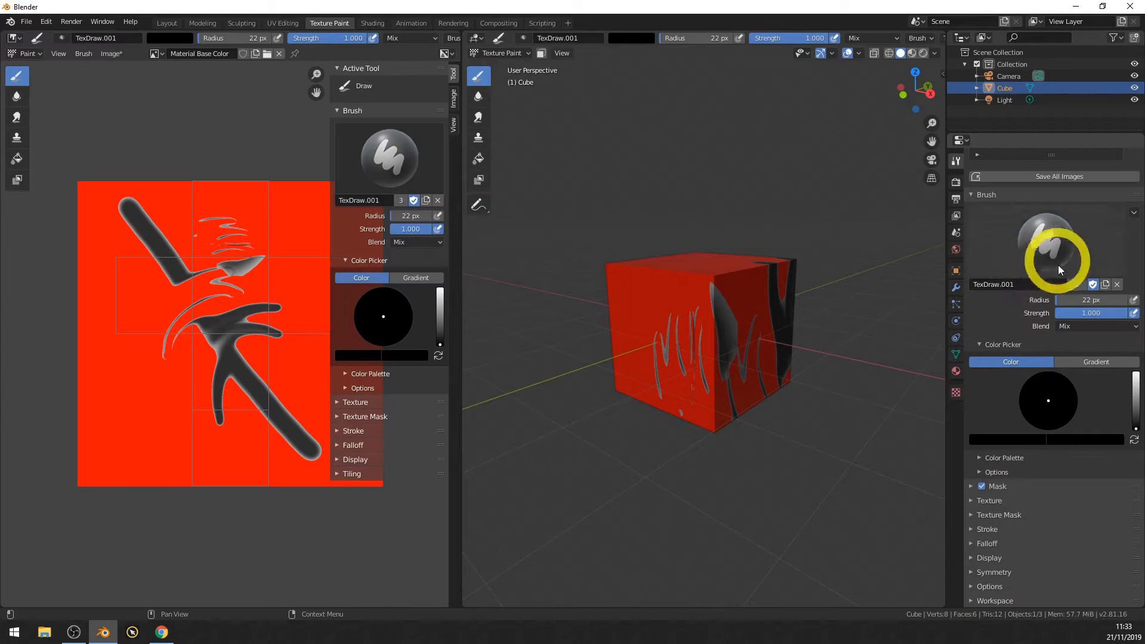
{"action": "scroll", "coordinate": [994, 383], "scroll_direction": "up", "scroll_amount": 2}
{"action": "left_click", "coordinate": [1047, 283]}
{"action": "left_click", "coordinate": [761, 351]}
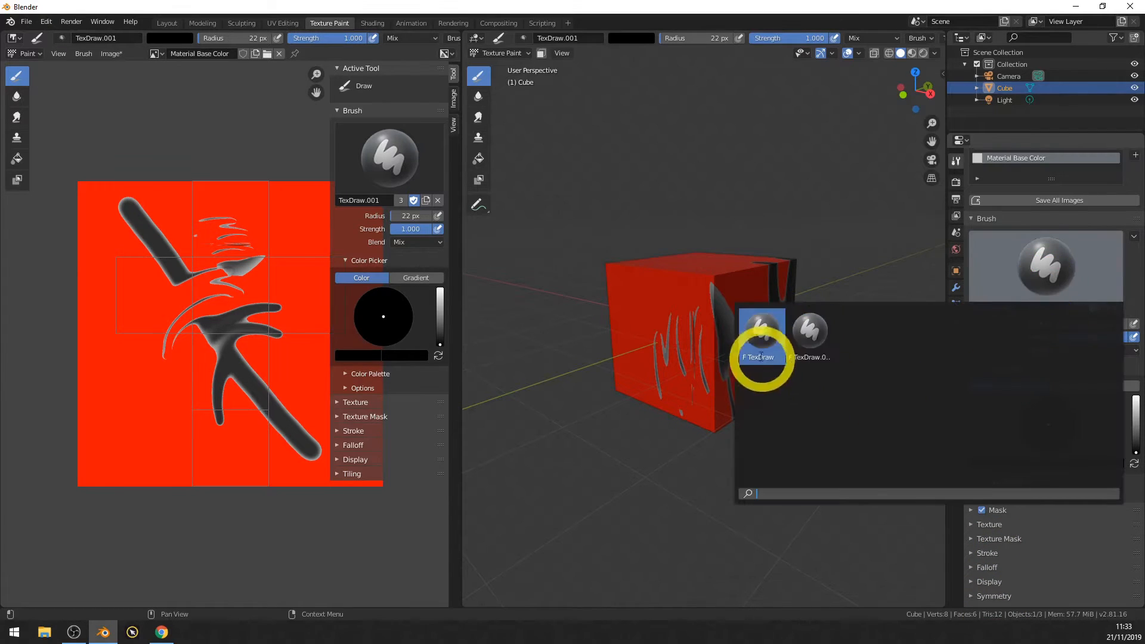
{"action": "left_click", "coordinate": [1032, 274]}
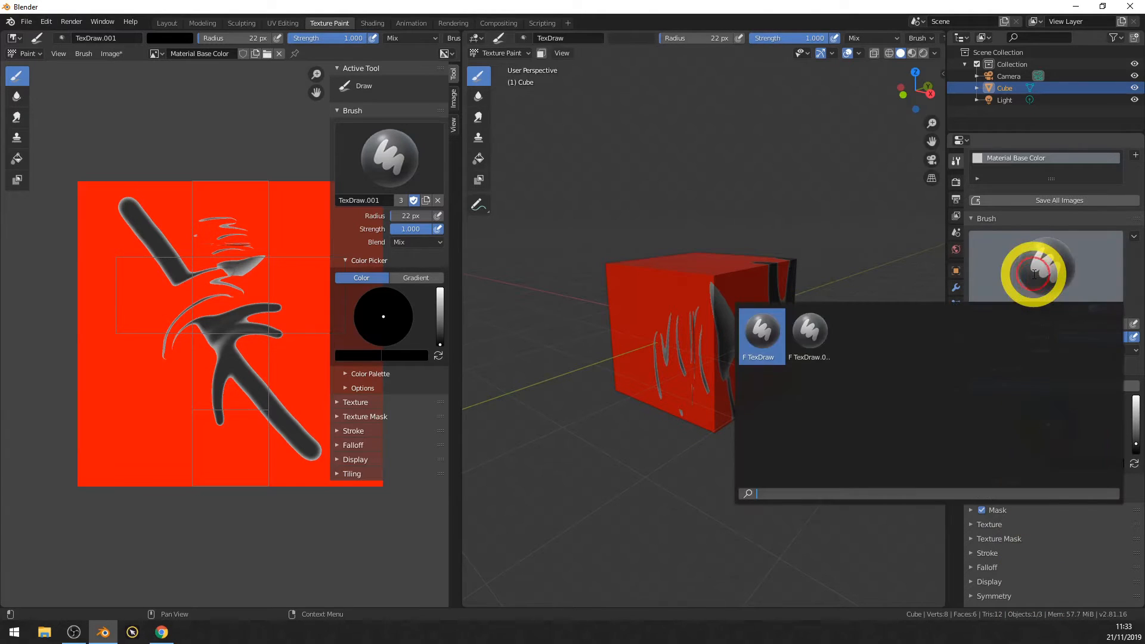
{"action": "left_click", "coordinate": [800, 356]}
Rename the copied TexDraw.001 brush as TexDrawRed
{"action": "left_click", "coordinate": [1010, 306]}
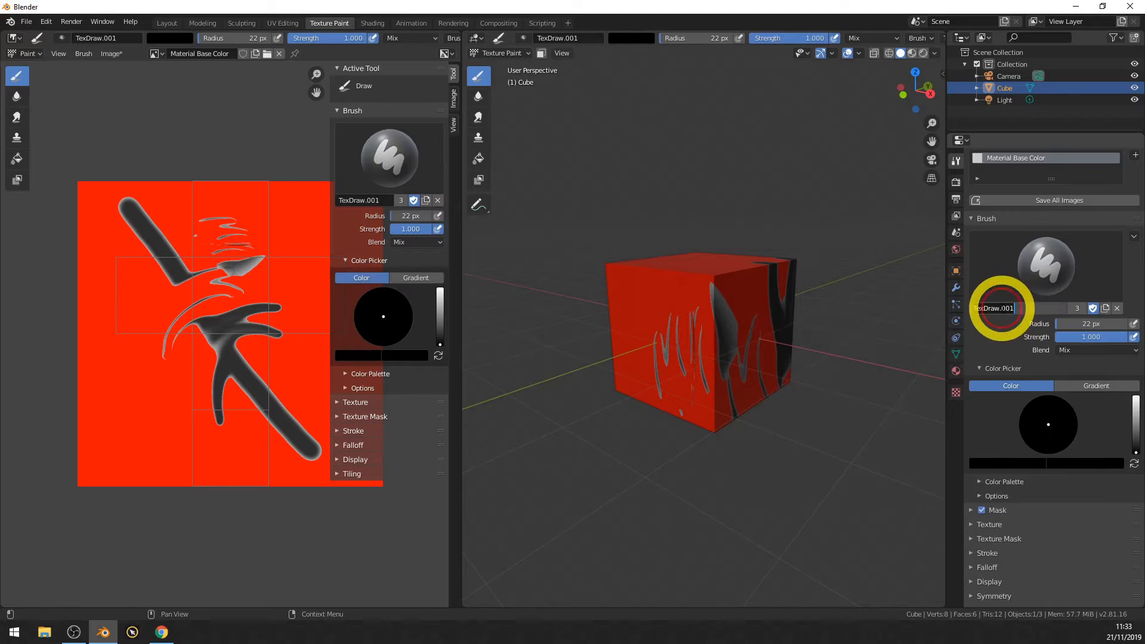
{"action": "key", "text": "BackSpace"}
{"action": "key", "text": "BackSpace"}
{"action": "key", "text": "BackSpace"}
{"action": "key", "text": "BackSpace"}
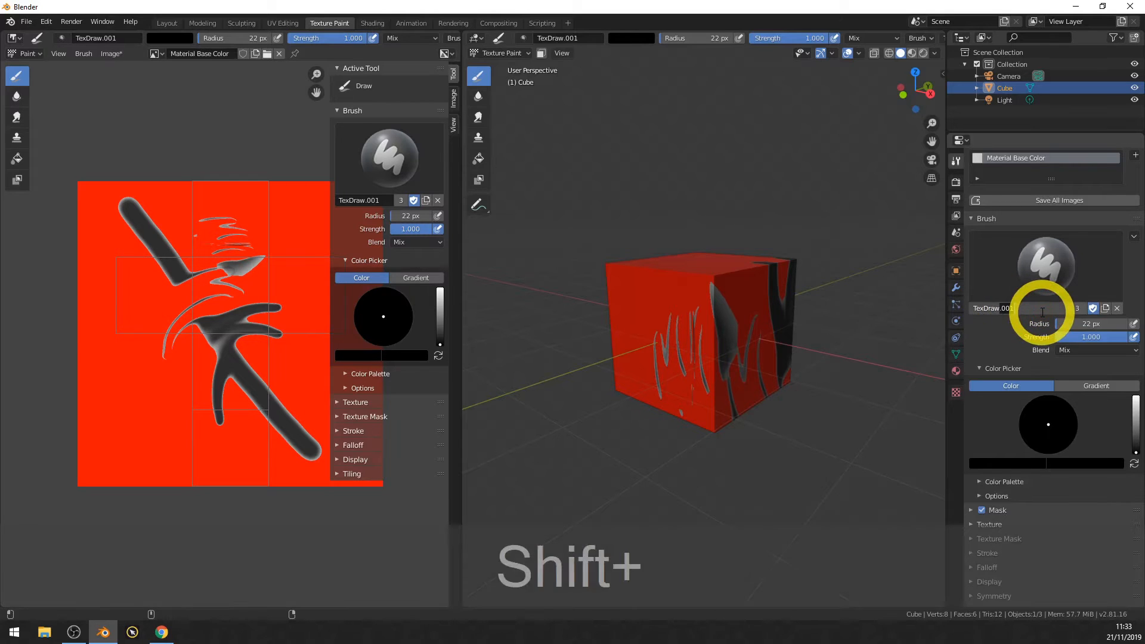
{"action": "type", "text": "Red"}
{"action": "key", "text": "Return"}
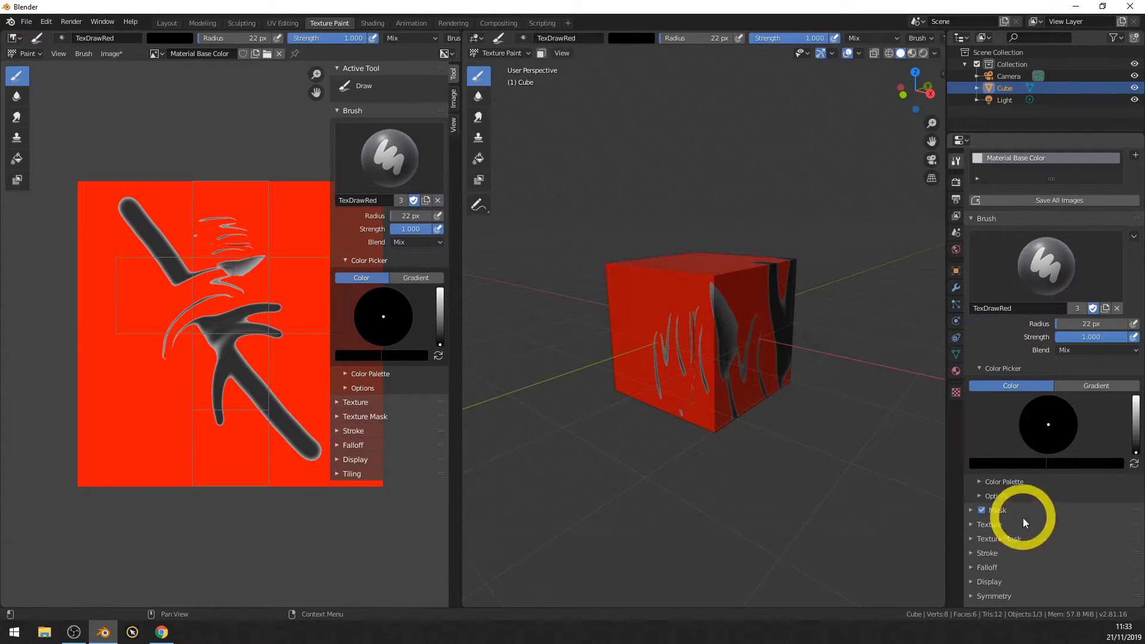
Set the TexDrawRed brush's colour to fully bright, saturated red
{"action": "scroll", "coordinate": [1013, 581], "scroll_direction": "down", "scroll_amount": 1}
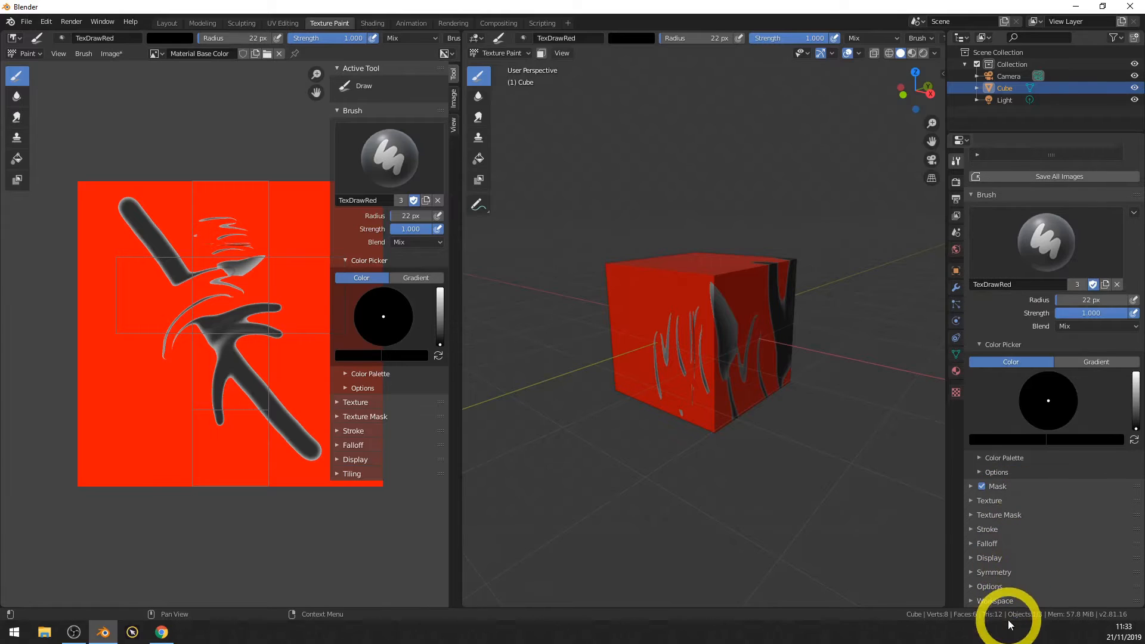
{"action": "scroll", "coordinate": [1035, 575], "scroll_direction": "up", "scroll_amount": 2}
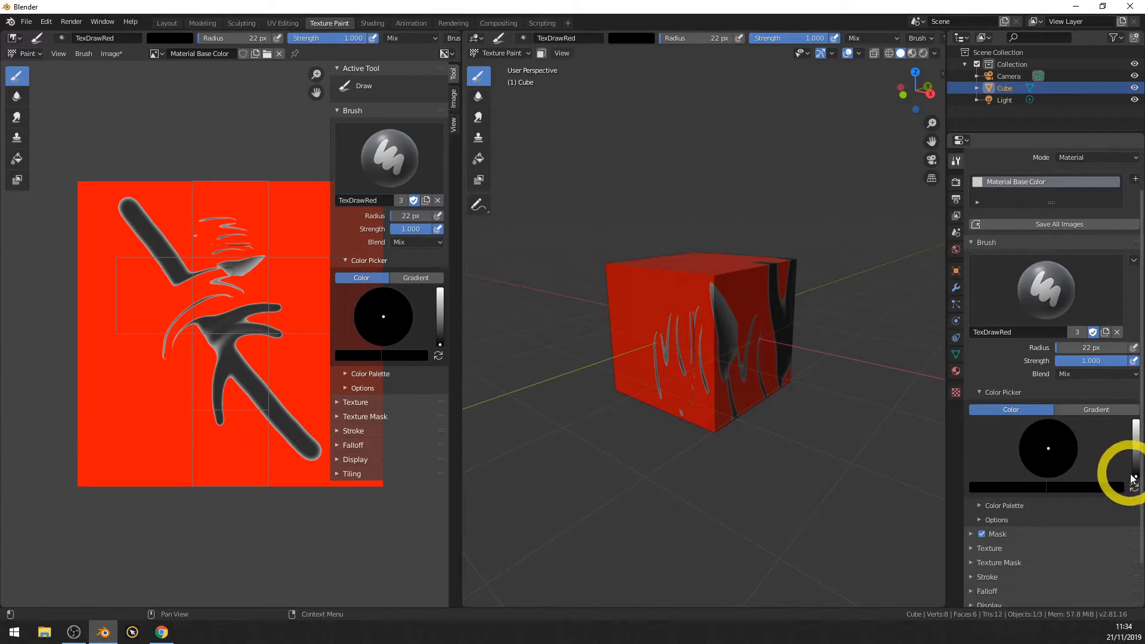
{"action": "left_click_drag", "start_coordinate": [1133, 472], "coordinate": [1136, 421]}
{"action": "left_click_drag", "start_coordinate": [1049, 450], "coordinate": [1047, 478]}
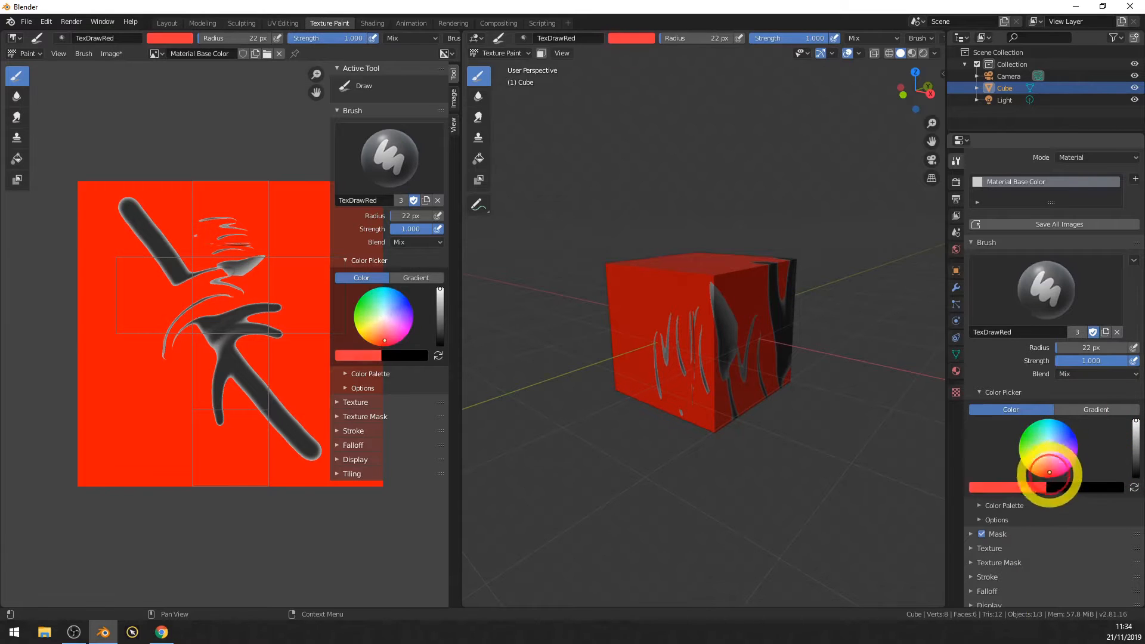
{"action": "left_click", "coordinate": [83, 53]}
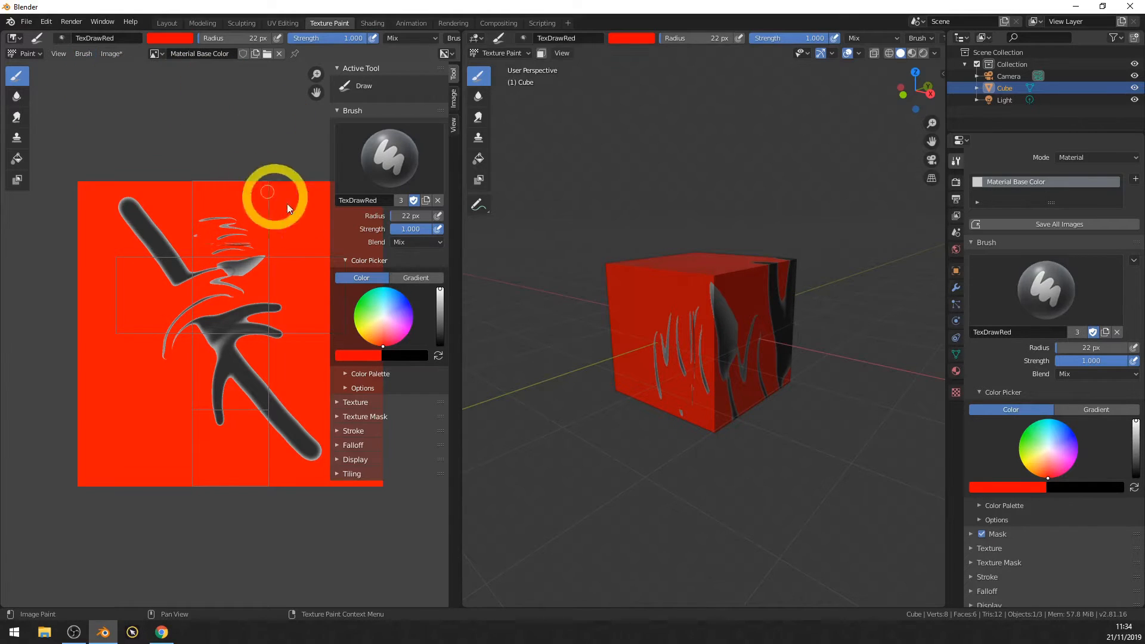
Select the original TexDraw brush and rename it as TexDrawBlue
{"action": "left_click", "coordinate": [1067, 292]}
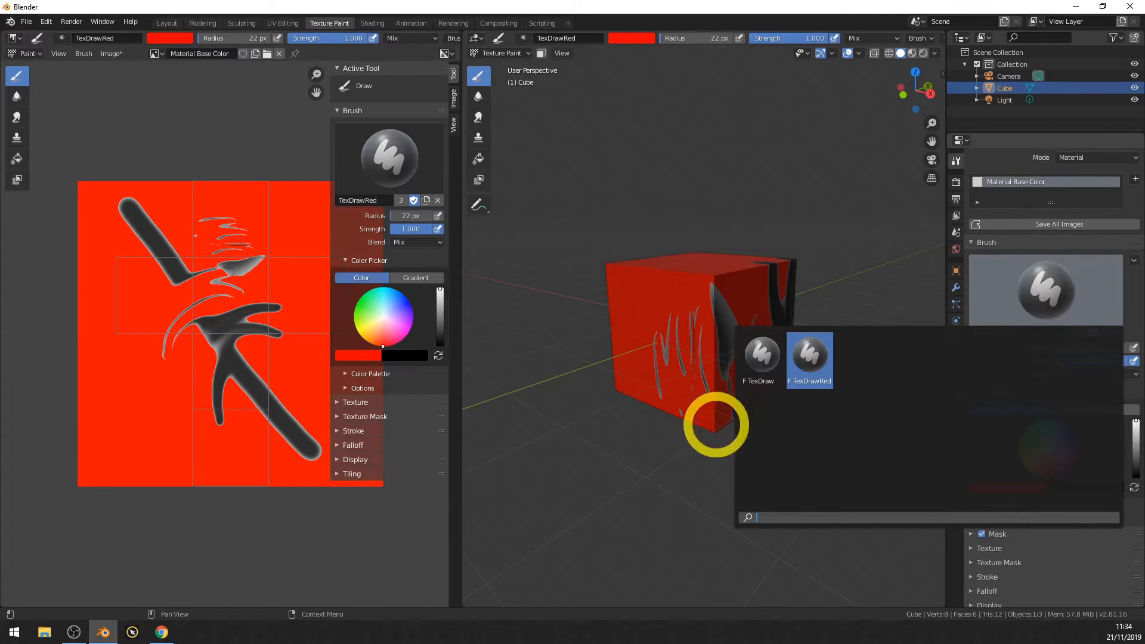
{"action": "left_click", "coordinate": [758, 361]}
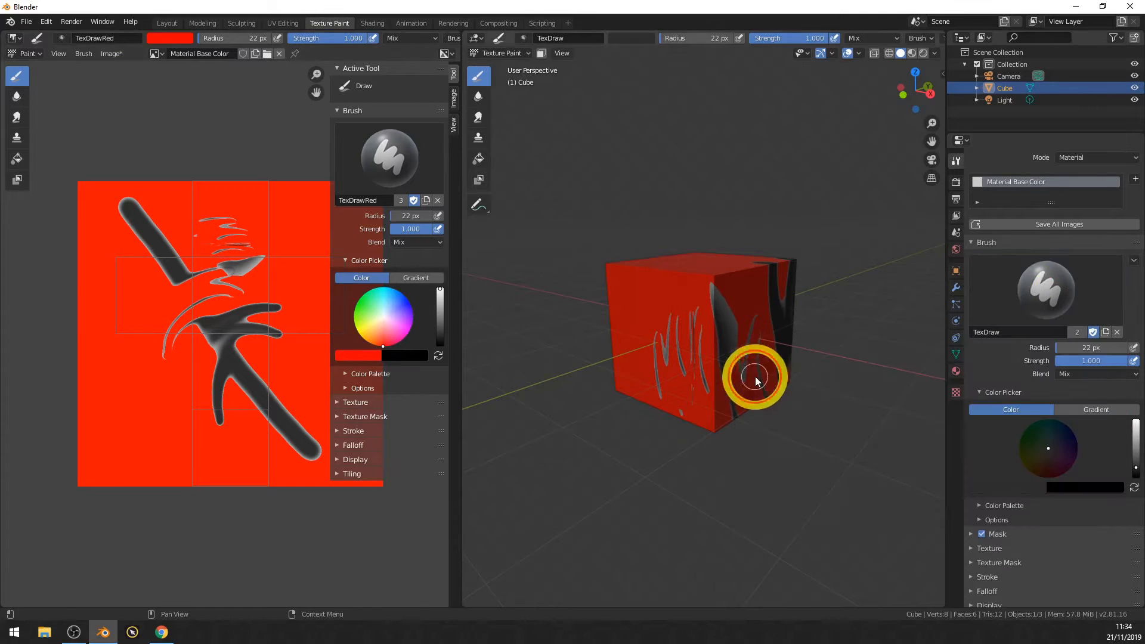
{"action": "left_click", "coordinate": [1007, 334]}
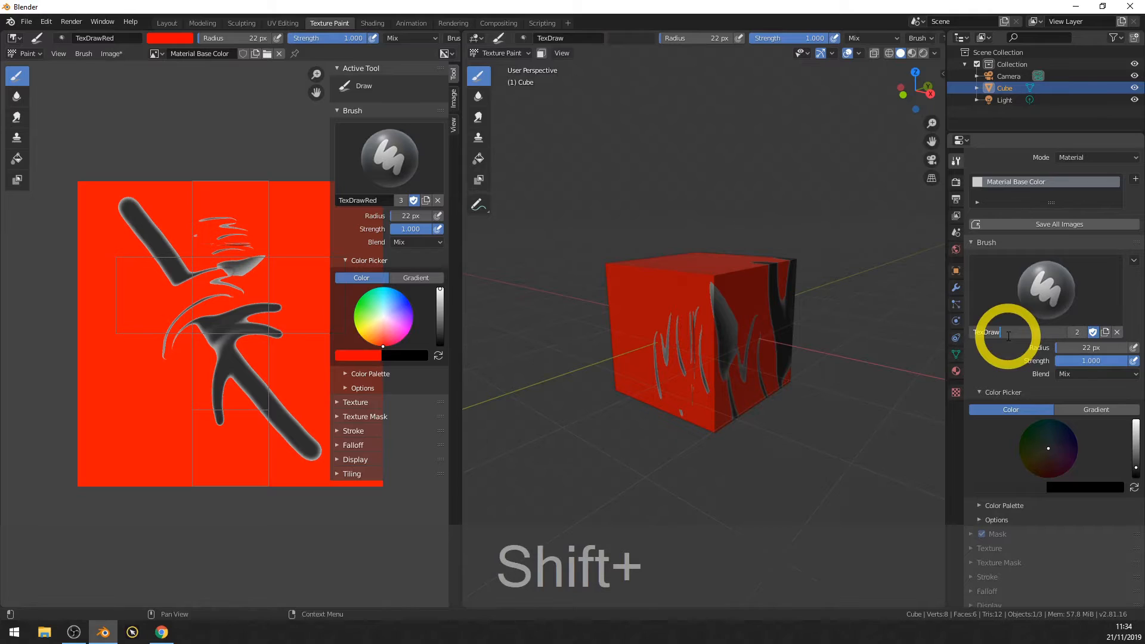
{"action": "type", "text": "Blue"}
{"action": "key", "text": "Return"}
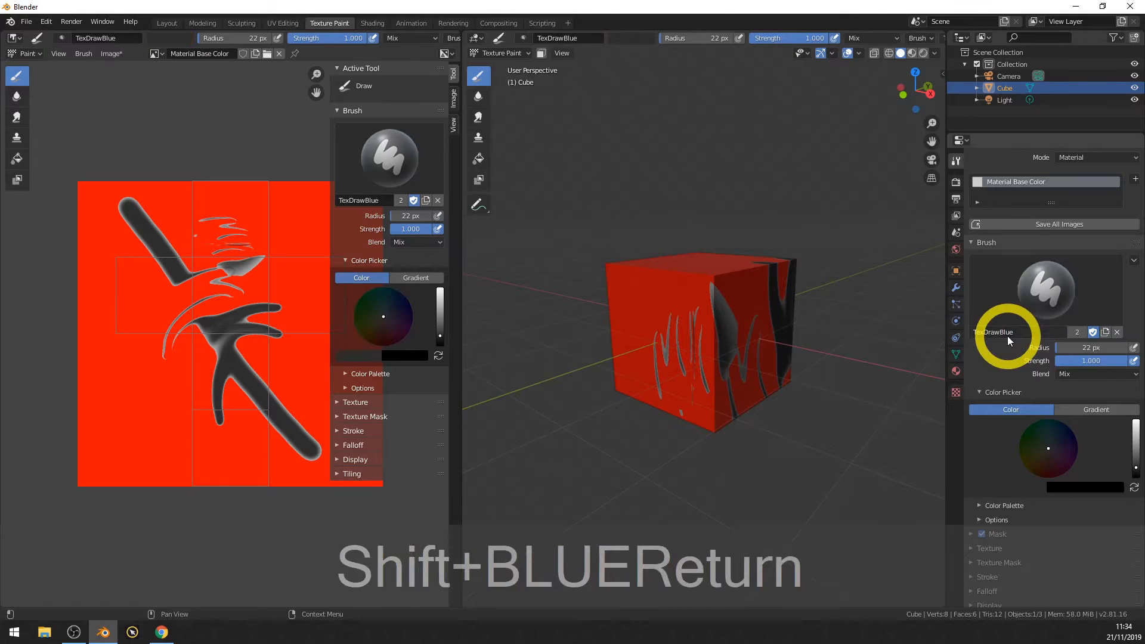
Set the TexDrawBlue brush's colour to fully bright, saturated blue and its strength to 0.5
{"action": "left_click_drag", "start_coordinate": [1135, 468], "coordinate": [1135, 419]}
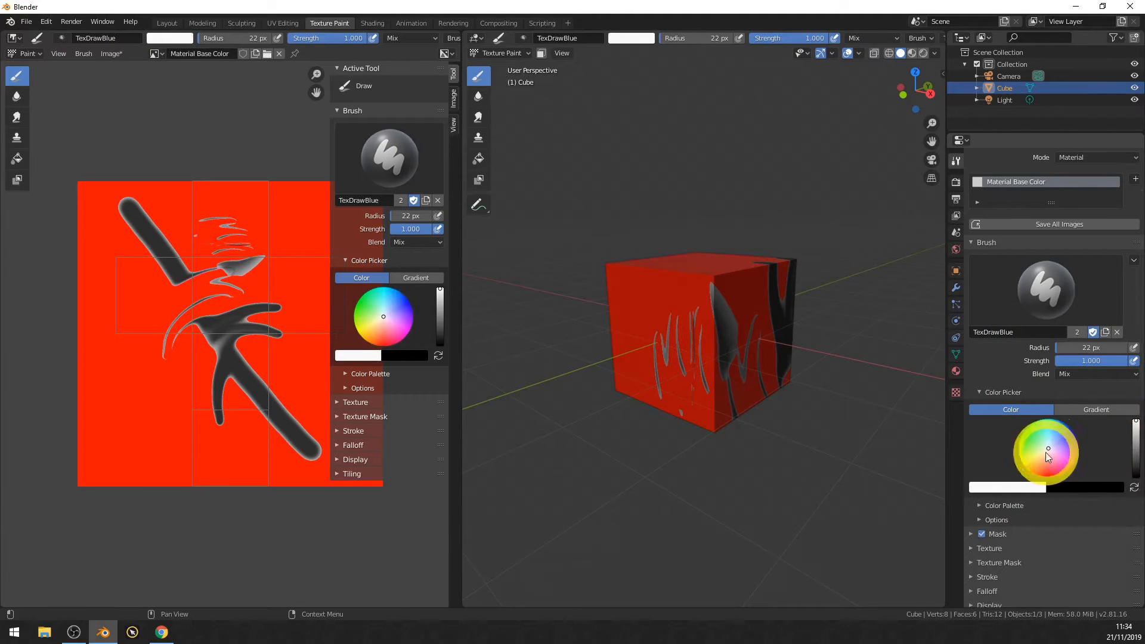
{"action": "left_click_drag", "start_coordinate": [1048, 453], "coordinate": [1075, 435]}
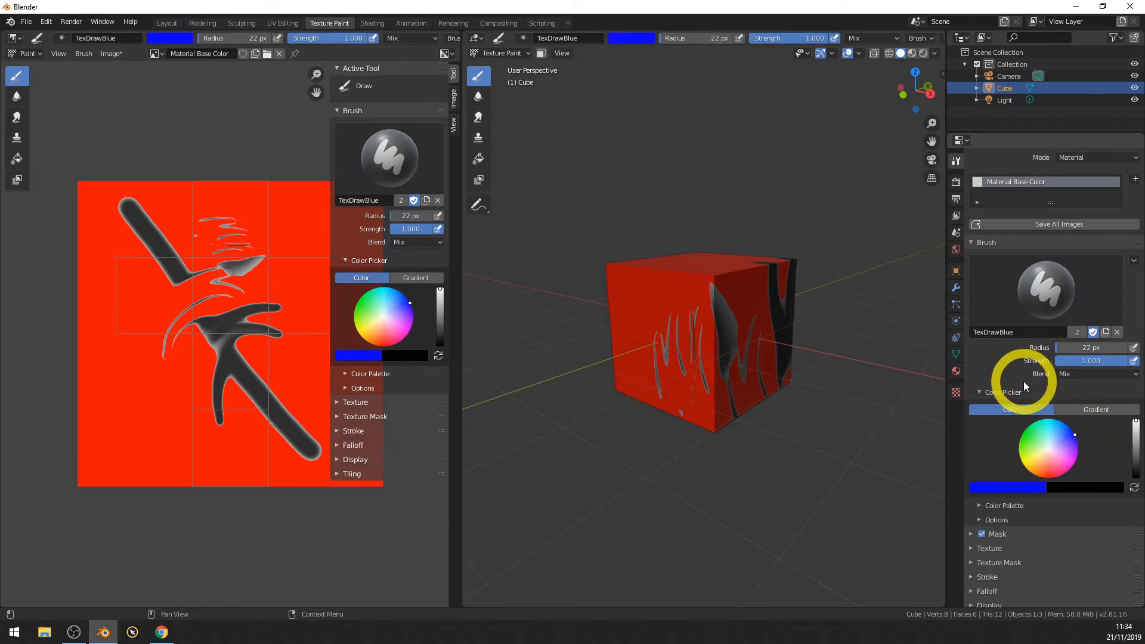
{"action": "left_click", "coordinate": [1082, 360]}
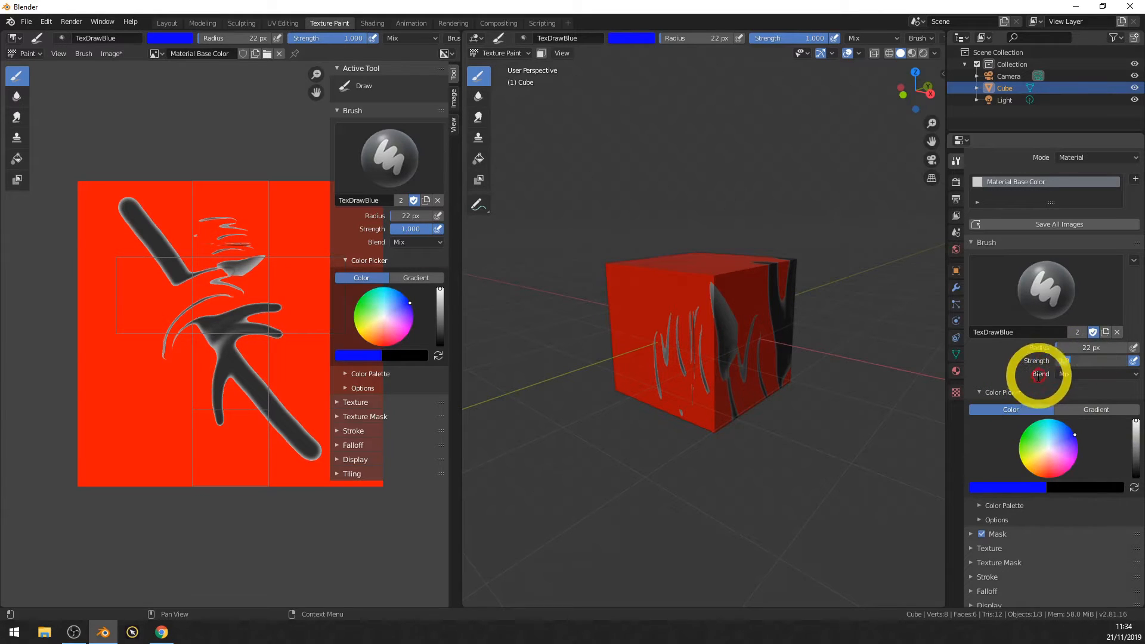
{"action": "type", "text": "0.5"}
{"action": "key", "text": "Return"}
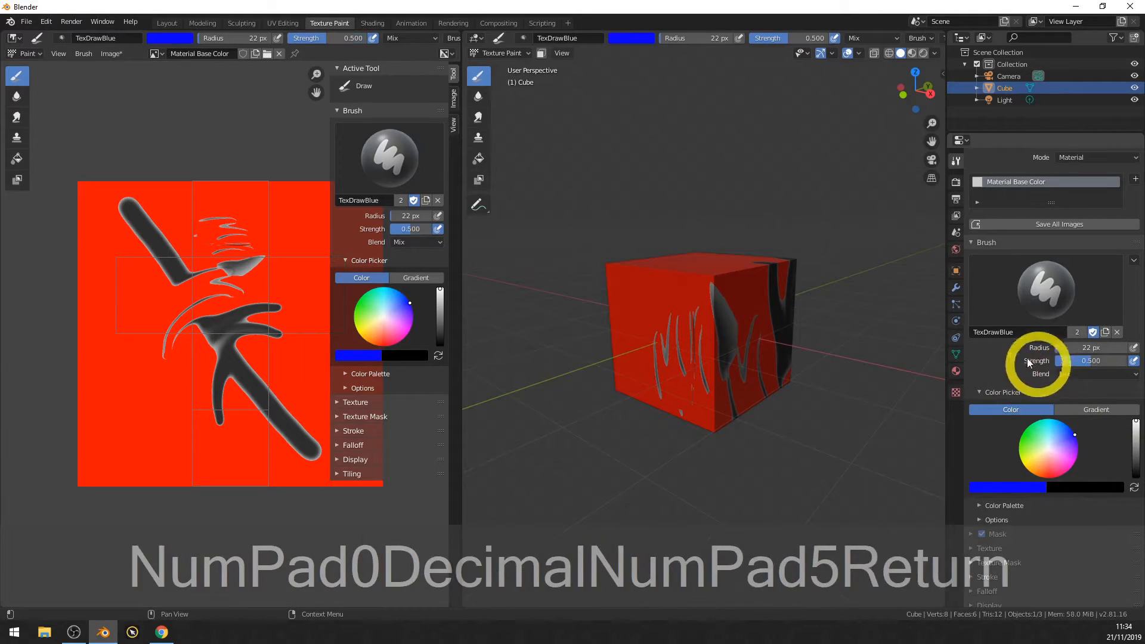
Rename the blue brush as TexDrawBlue0.5 to include its strength
{"action": "left_click", "coordinate": [1020, 331]}
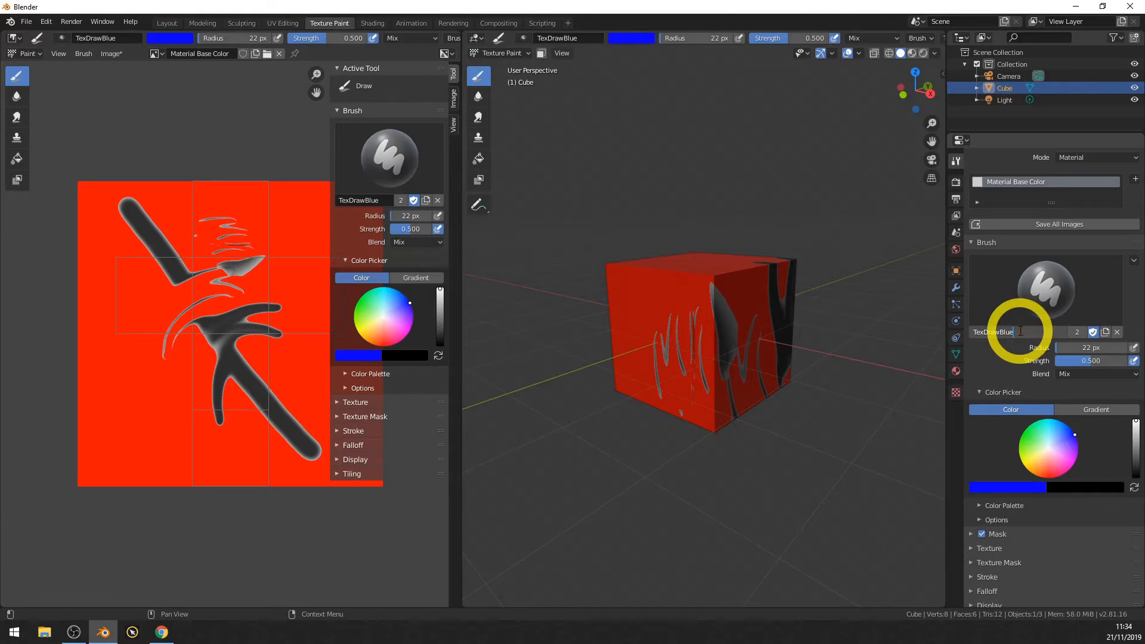
{"action": "type", "text": "0.5"}
{"action": "key", "text": "Return"}
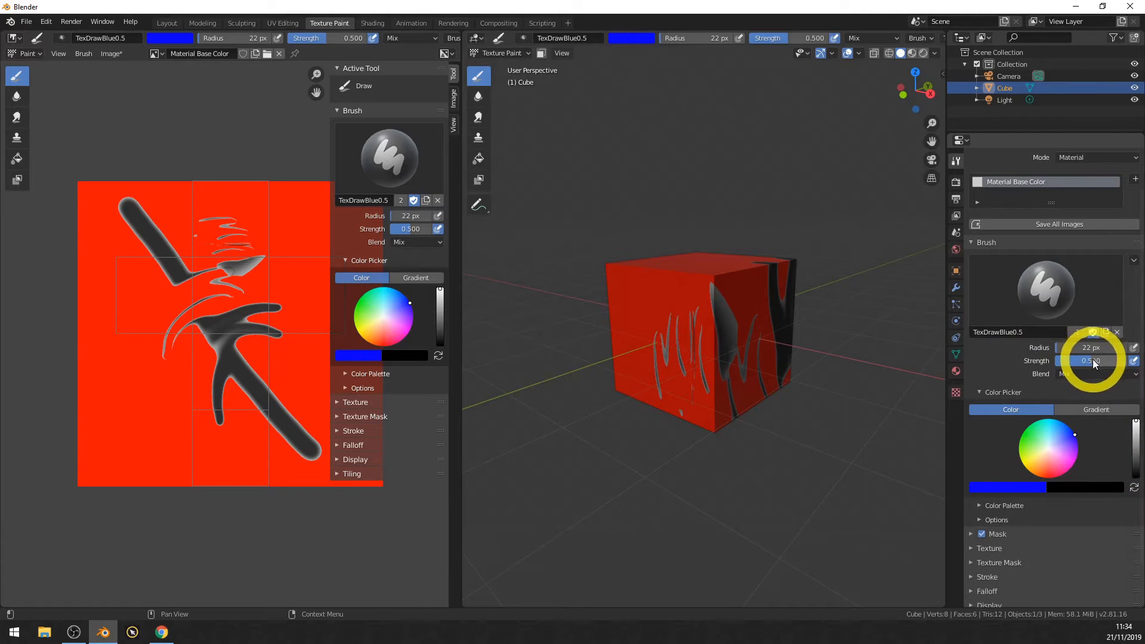
Paint a short red stroke with TexDrawRed, and blue strokes with TexDrawBlue0.5 on the texture image and the cube's side face
{"action": "left_click", "coordinate": [1044, 301]}
{"action": "left_click", "coordinate": [814, 348]}
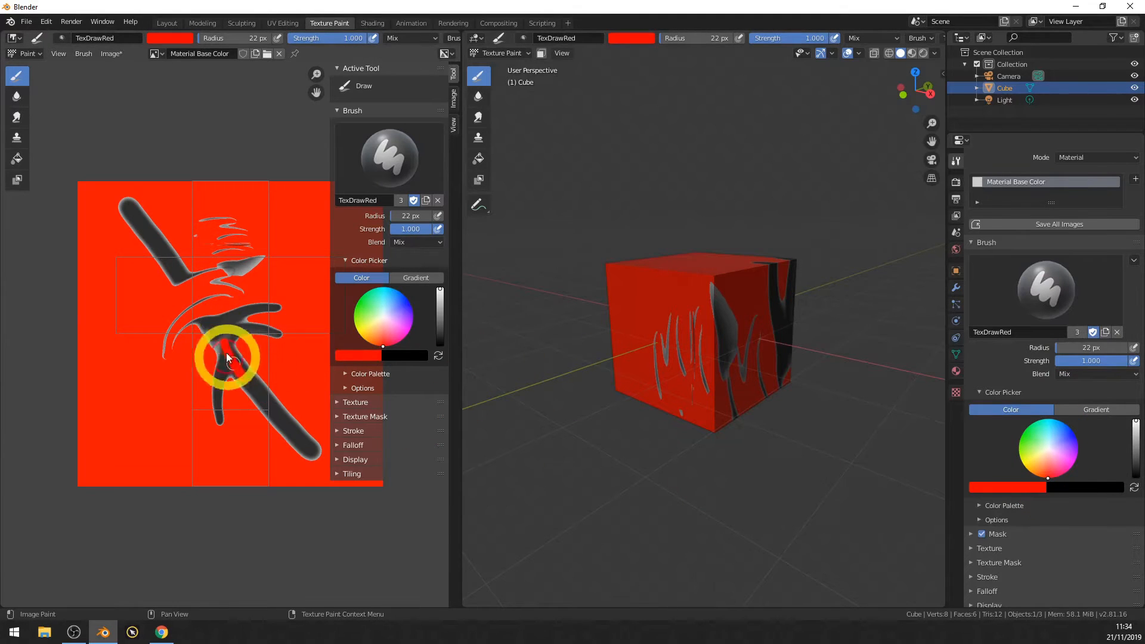
{"action": "left_click", "coordinate": [1099, 288]}
{"action": "left_click", "coordinate": [775, 346]}
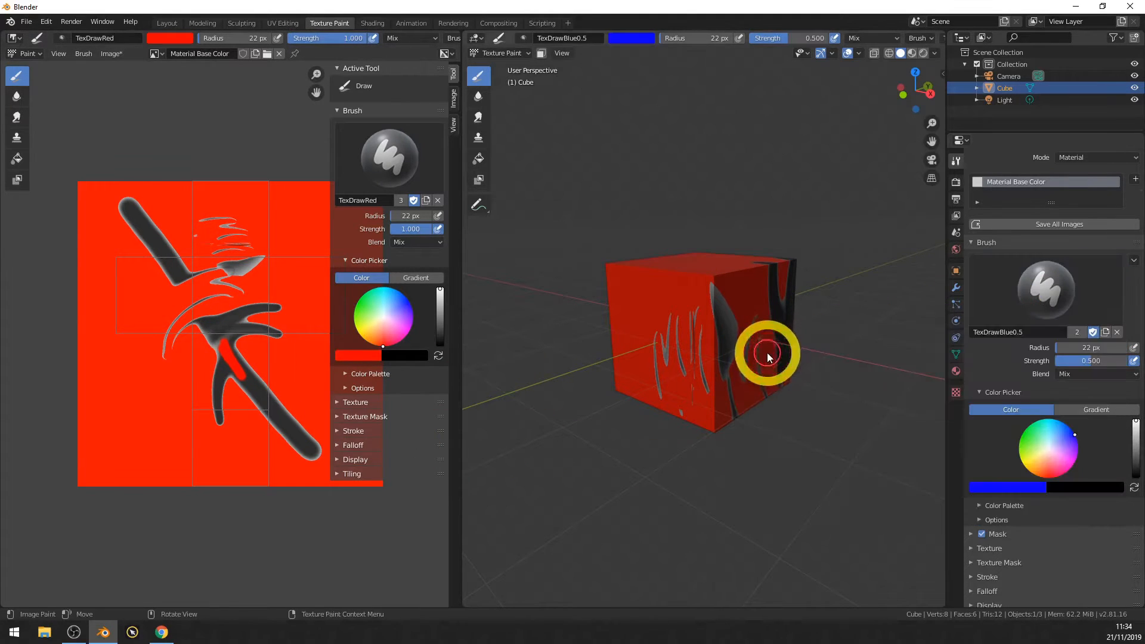
{"action": "mouse_move", "coordinate": [218, 344]}
{"action": "left_mouse_down"}
{"action": "mouse_move", "coordinate": [232, 384]}
{"action": "mouse_move", "coordinate": [200, 370]}
{"action": "mouse_move", "coordinate": [199, 387]}
{"action": "mouse_move", "coordinate": [222, 400]}
{"action": "mouse_move", "coordinate": [212, 409]}
{"action": "left_mouse_up"}
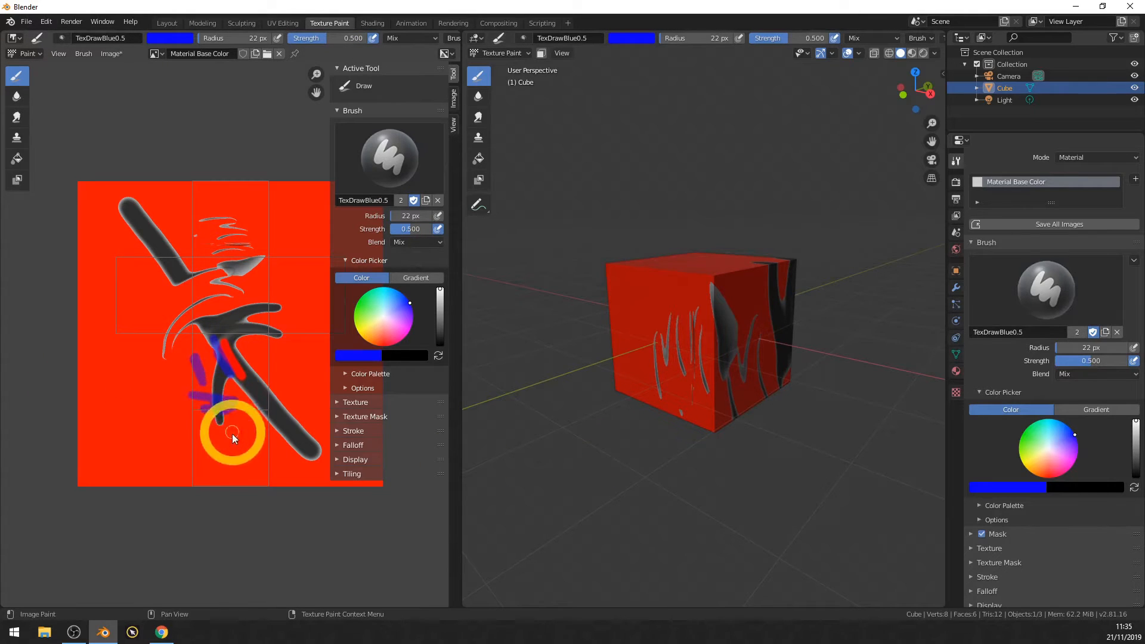
{"action": "mouse_move", "coordinate": [281, 394]}
{"action": "left_mouse_down"}
{"action": "mouse_move", "coordinate": [295, 446]}
{"action": "mouse_move", "coordinate": [297, 395]}
{"action": "left_mouse_up"}
{"action": "left_click_drag", "start_coordinate": [663, 330], "coordinate": [671, 358]}
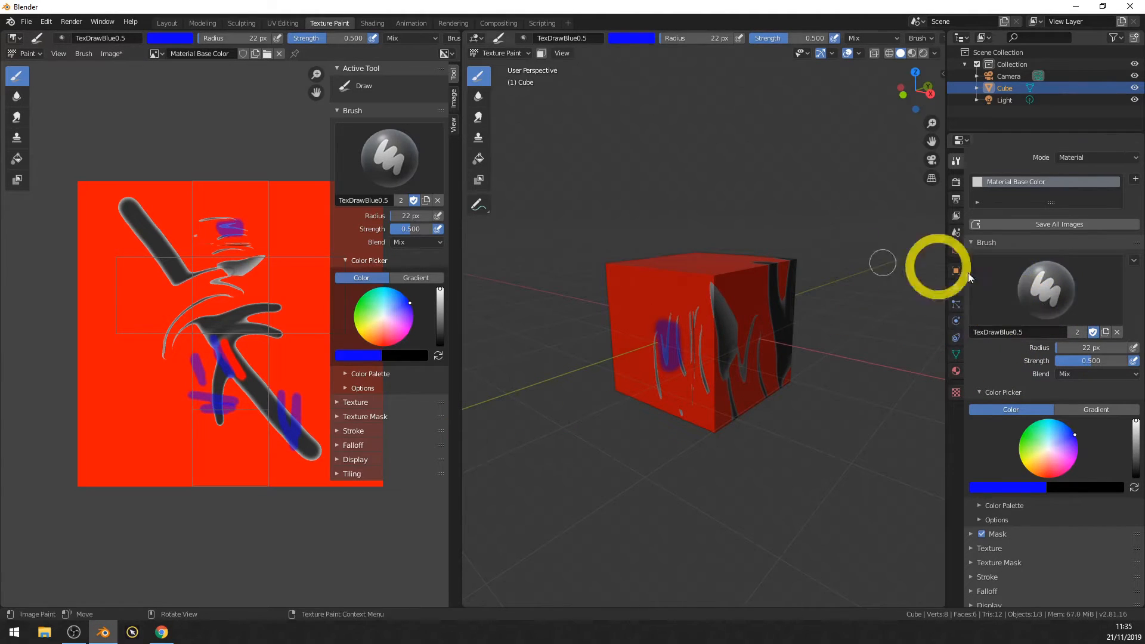
Make a separate copy of the Soften tool's brush and set the copy's strength to 0.565
{"action": "left_click", "coordinate": [17, 96]}
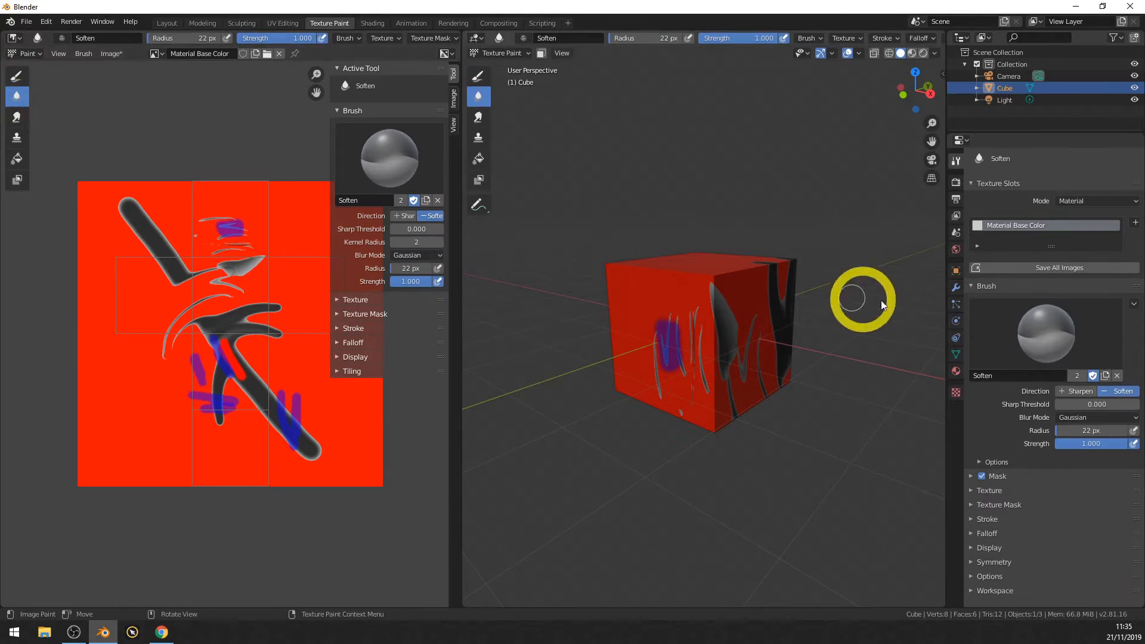
{"action": "left_click", "coordinate": [984, 339]}
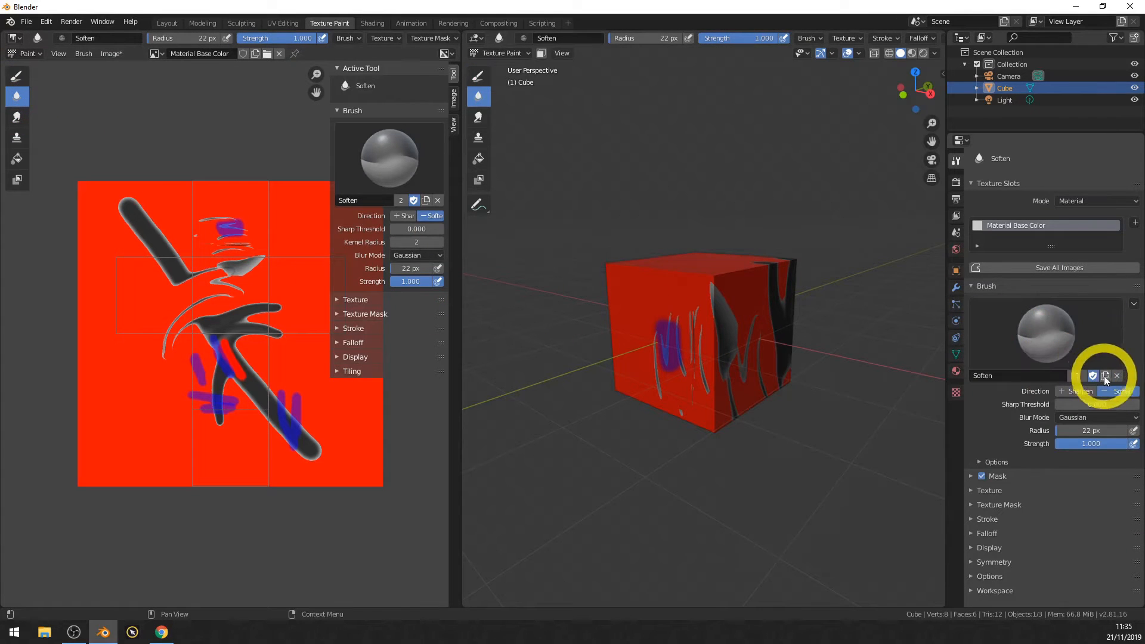
{"action": "left_click", "coordinate": [1103, 377]}
{"action": "left_click", "coordinate": [1047, 345]}
{"action": "left_click", "coordinate": [810, 401]}
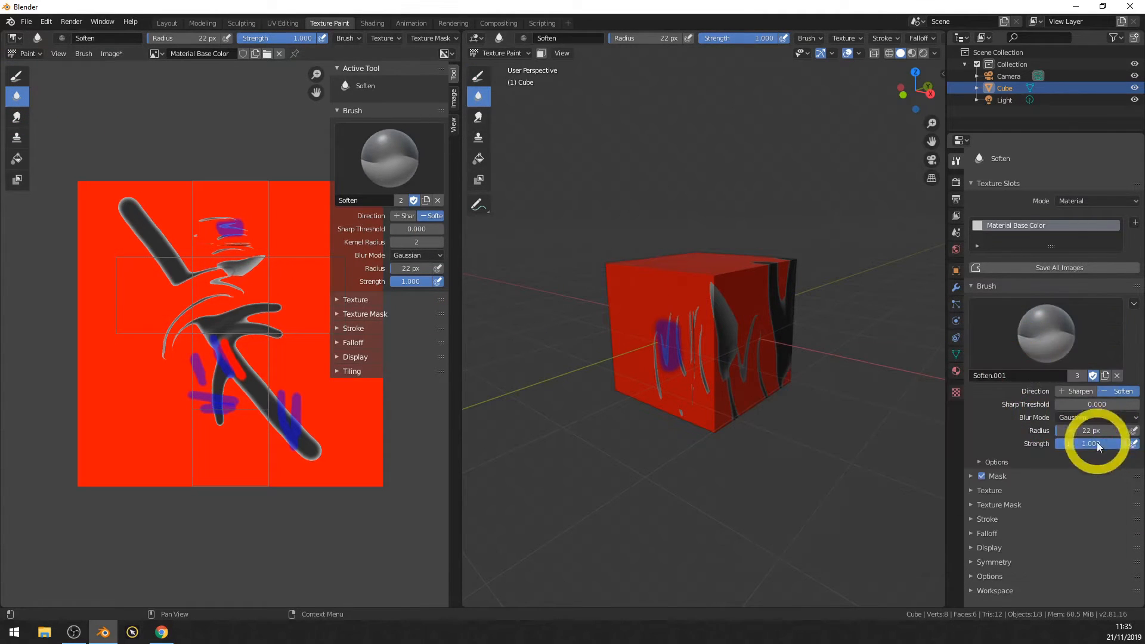
{"action": "left_click_drag", "start_coordinate": [1093, 443], "coordinate": [1046, 445]}
Compare the original Soften brush with its Soften.001 copy, leaving the copy selected
{"action": "left_click", "coordinate": [1052, 340]}
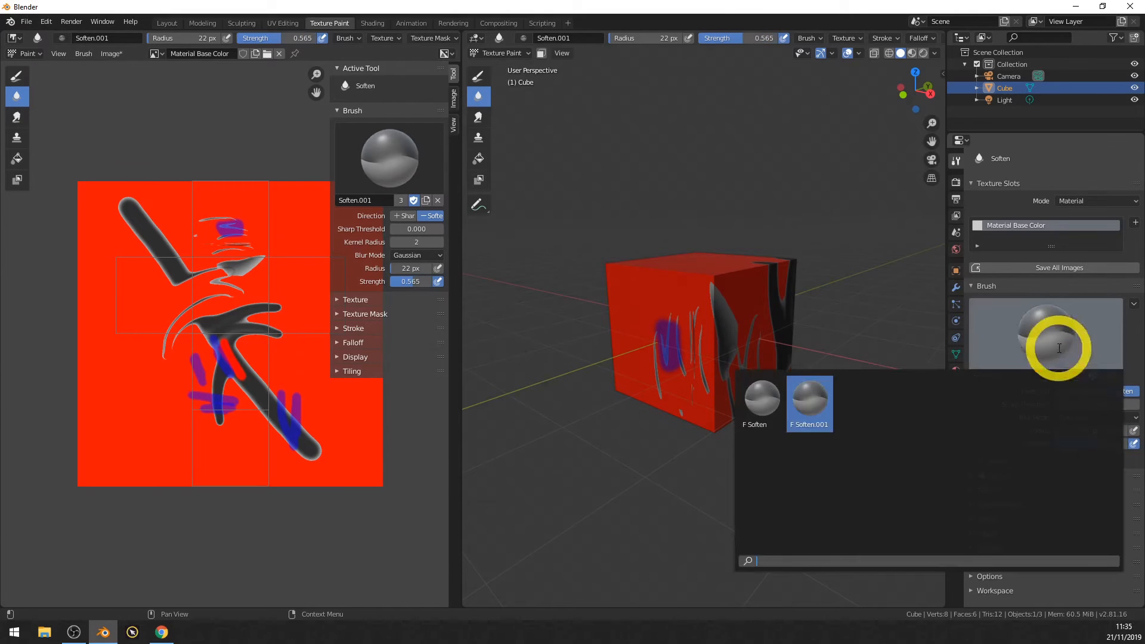
{"action": "left_click", "coordinate": [763, 409]}
{"action": "left_click", "coordinate": [1050, 346]}
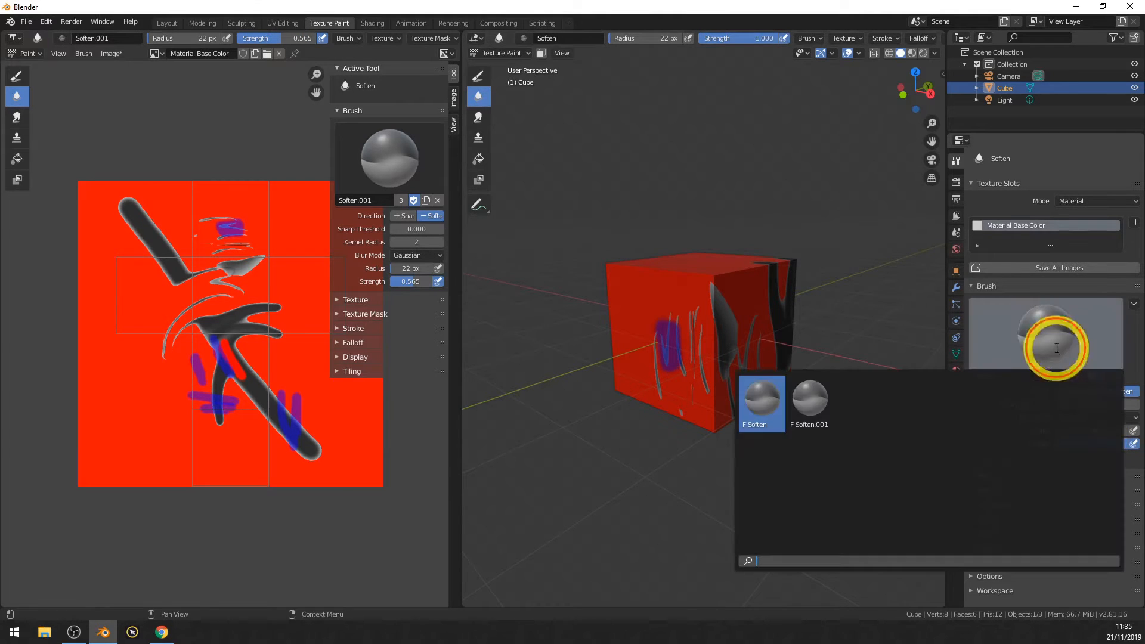
{"action": "left_click", "coordinate": [804, 410]}
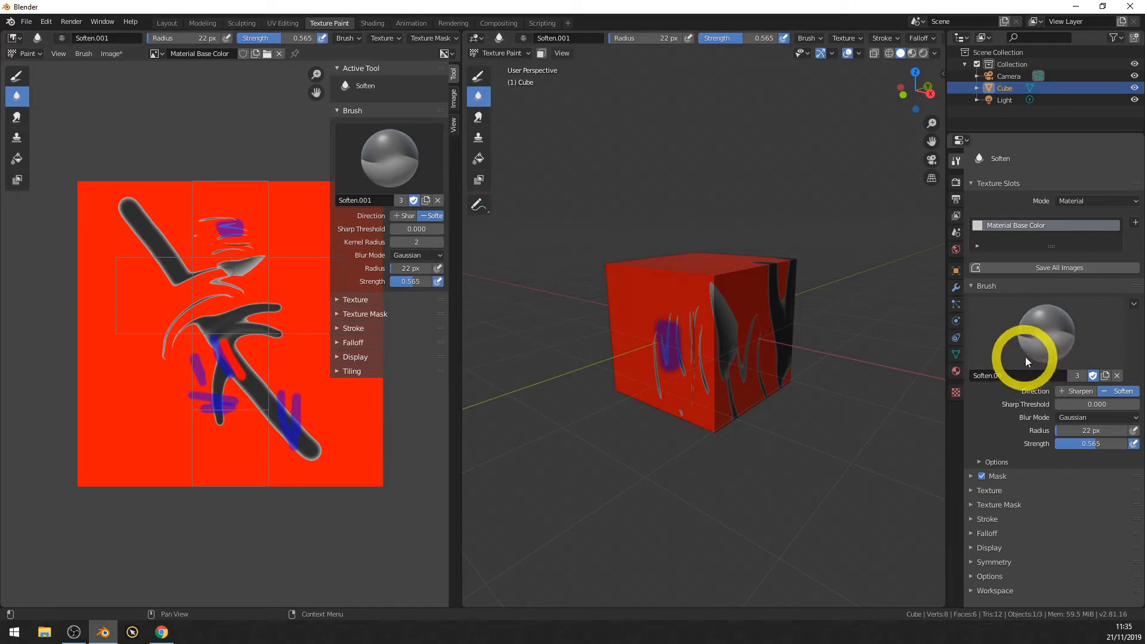
Return to the Draw tool and open its list of brushes
{"action": "left_click", "coordinate": [16, 76]}
{"action": "left_click", "coordinate": [1049, 334]}
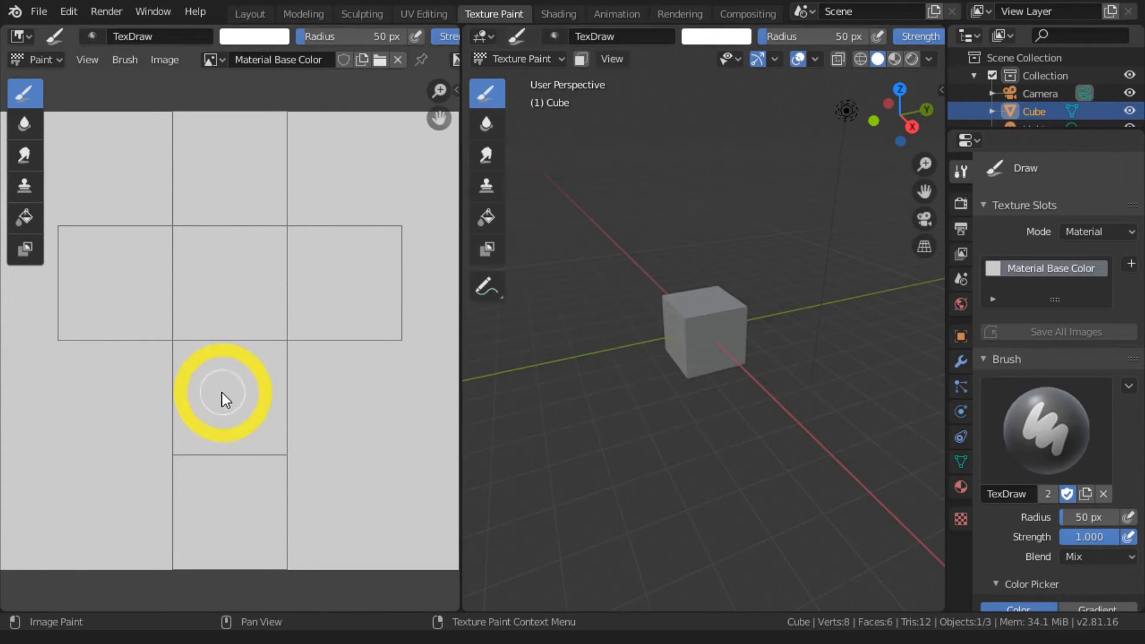
Turn off the display of texture paint UVs in the image editor
{"action": "left_click", "coordinate": [88, 60]}
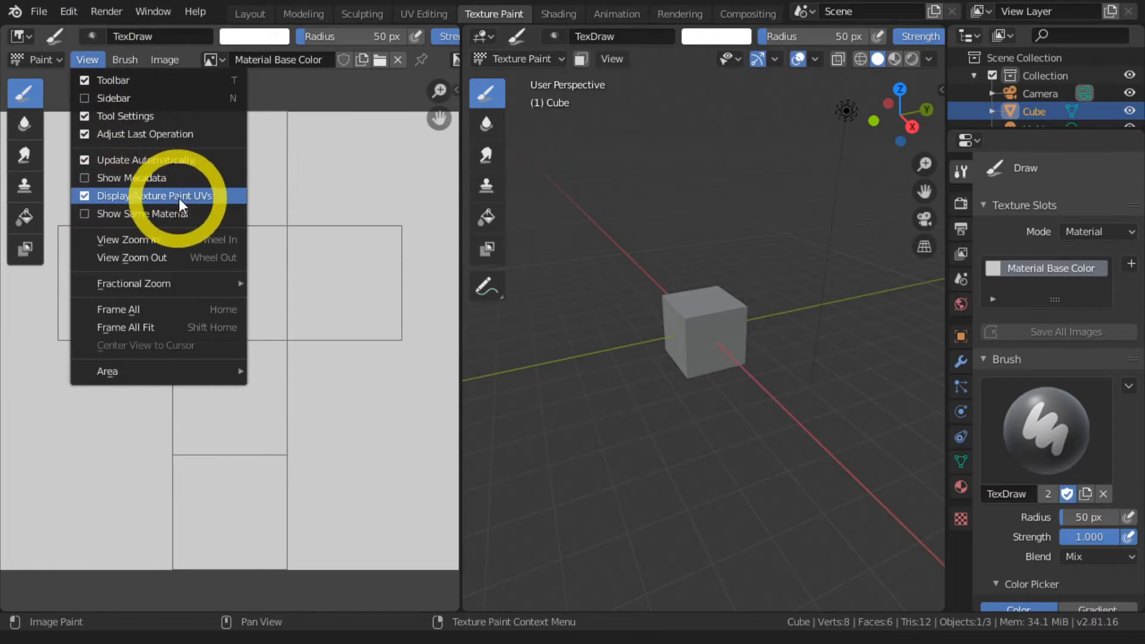
{"action": "left_click", "coordinate": [87, 195]}
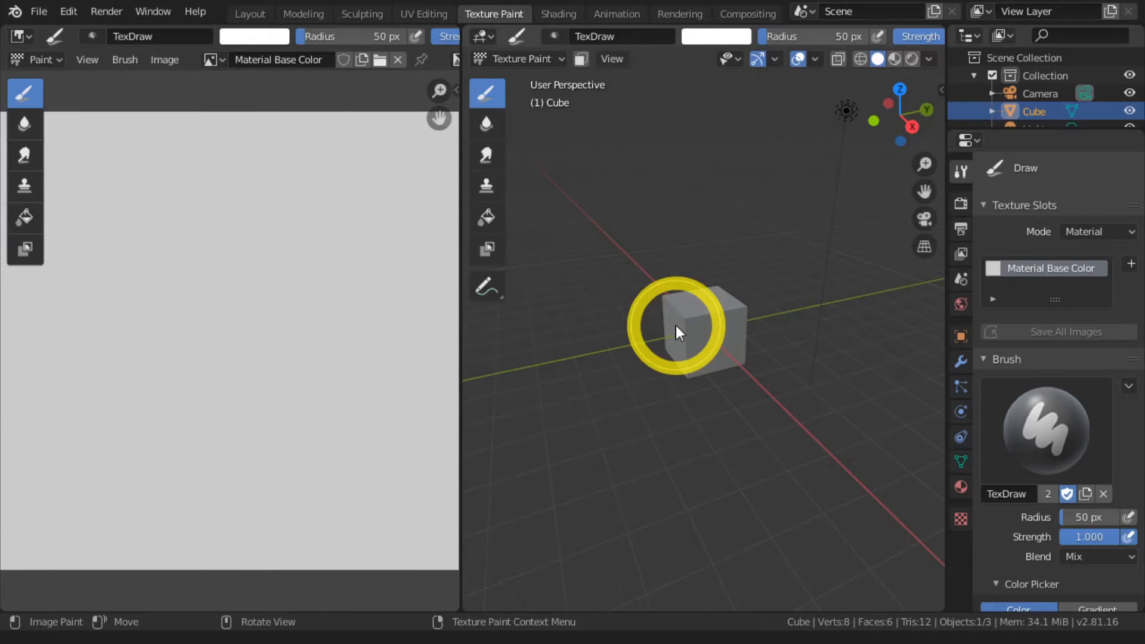
Maximize the 3D viewport to fill the window and restore the split layout
{"action": "key", "text": "ctrl"}
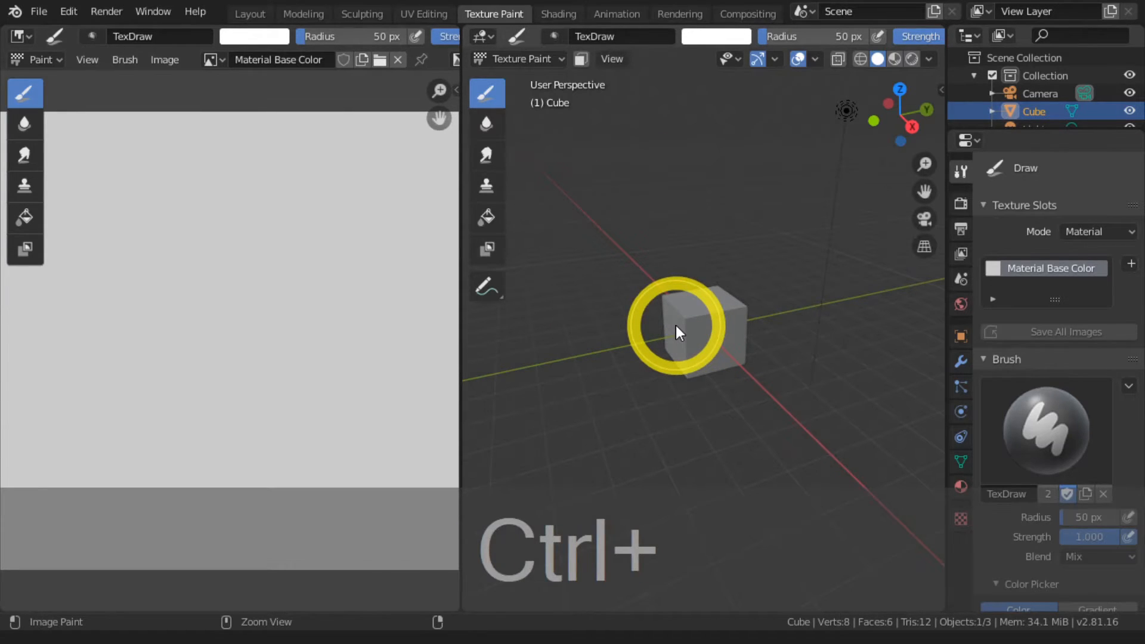
{"action": "key", "text": "ctrl+space"}
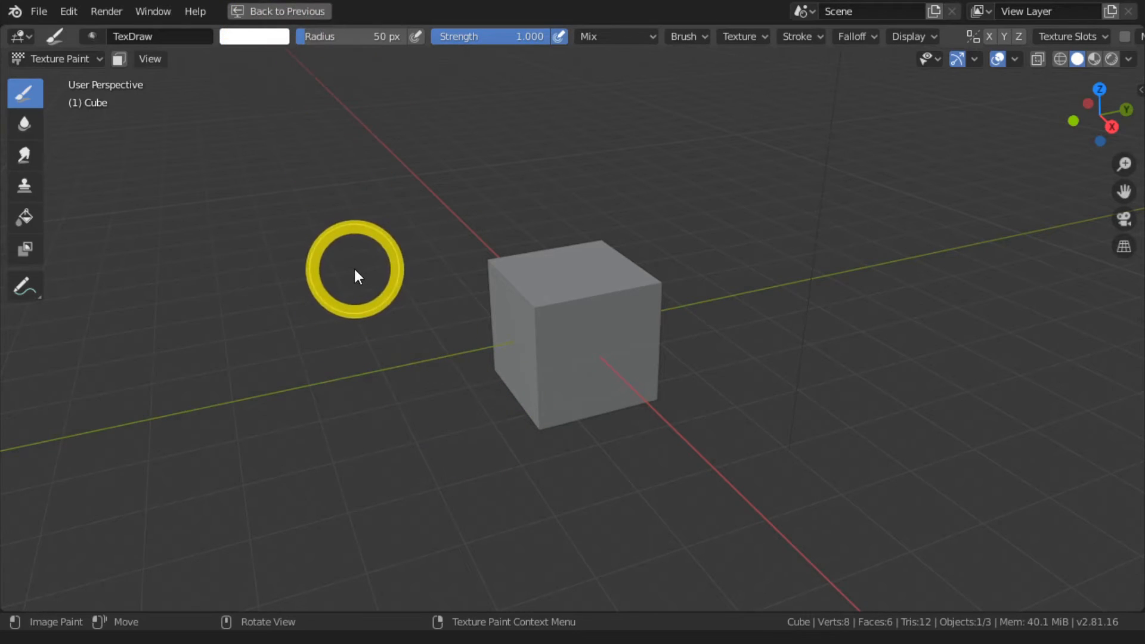
{"action": "key", "text": "ctrl+space"}
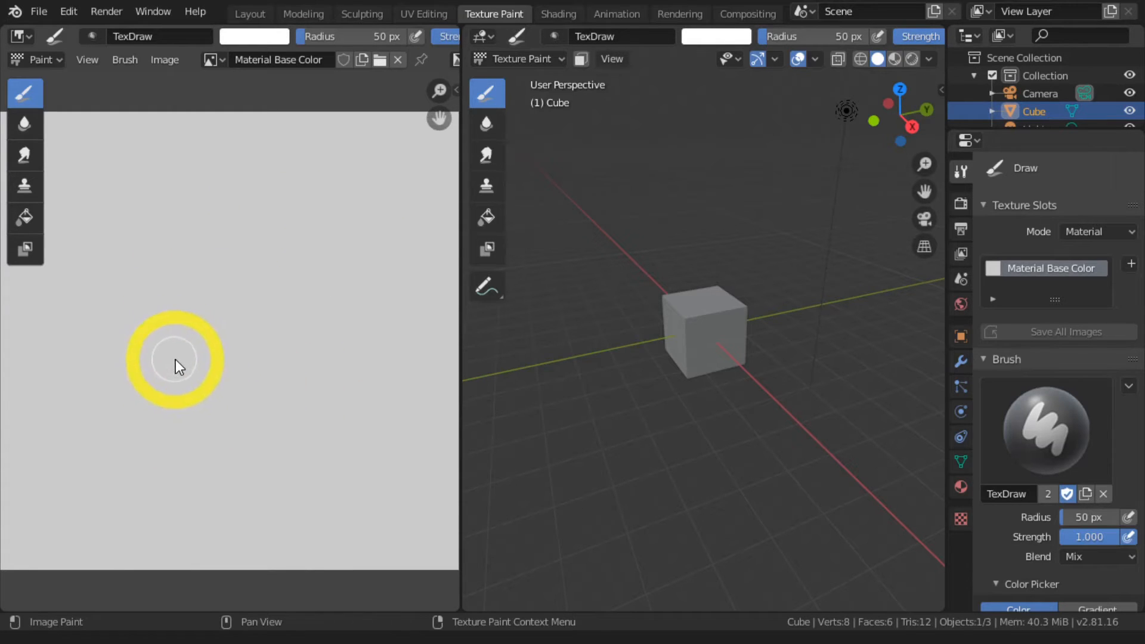
Maximize the image editor showing Material Base Color and open its sidebar with the brush settings
{"action": "key", "text": "ctrl"}
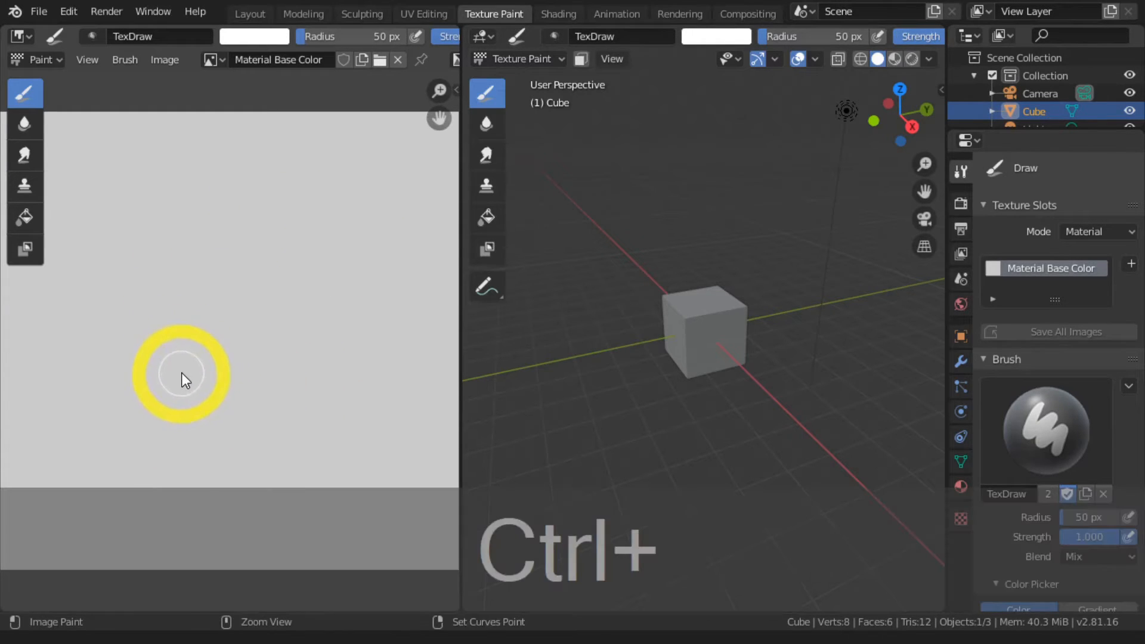
{"action": "key", "text": "ctrl+space"}
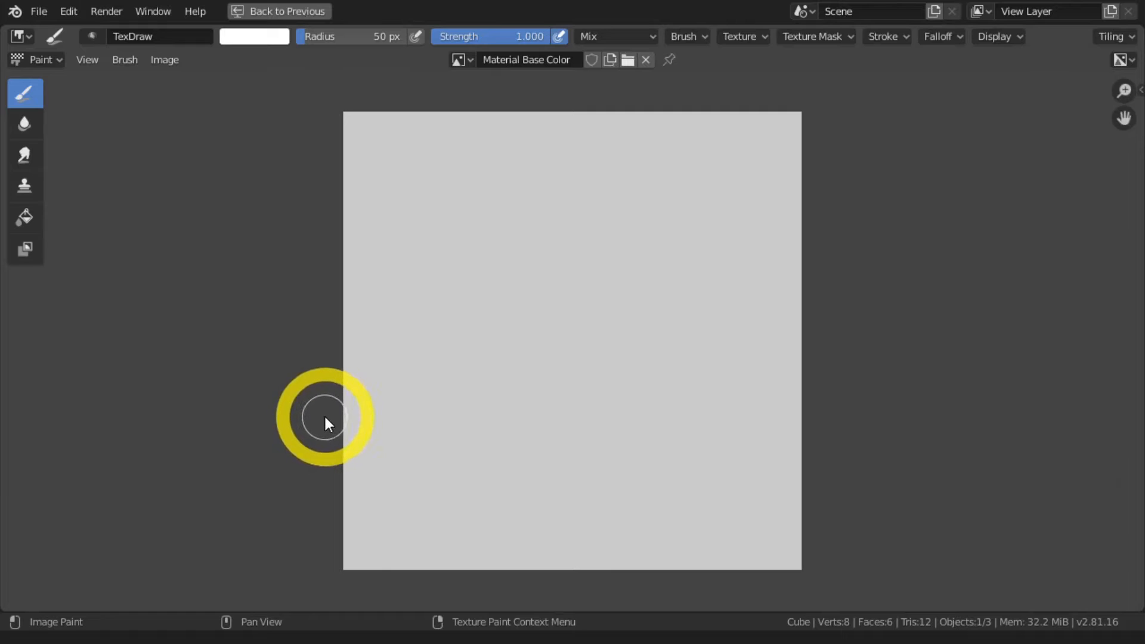
{"action": "key", "text": "n"}
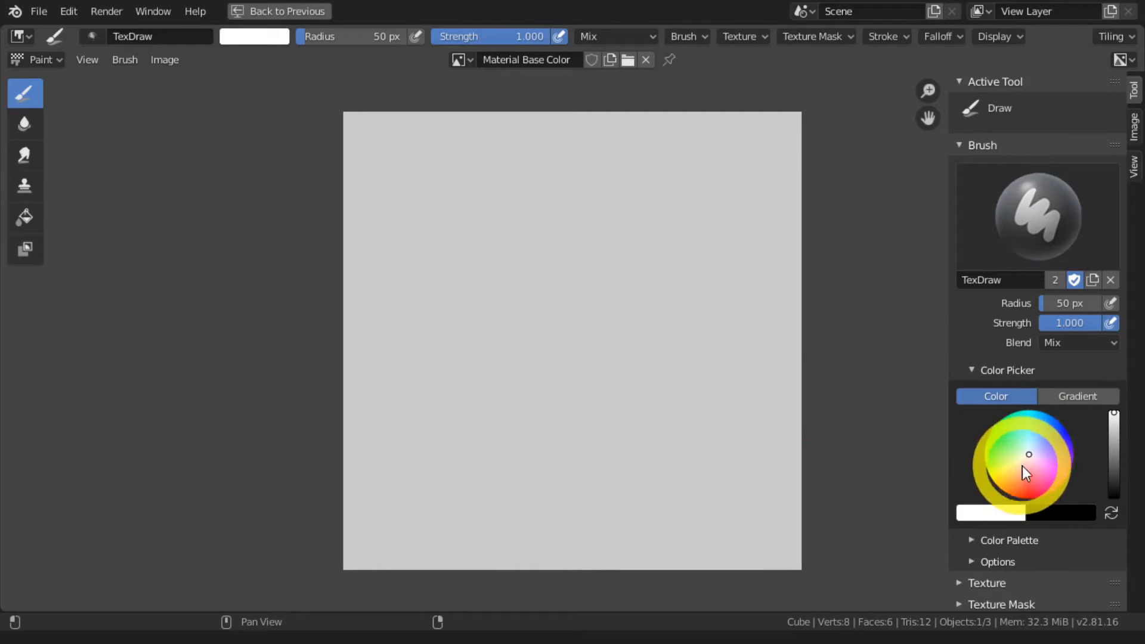
Set the TexDraw brush's primary colour to a light violet-blue and its secondary colour to dark green
{"action": "left_click", "coordinate": [1027, 448]}
{"action": "left_click", "coordinate": [999, 422]}
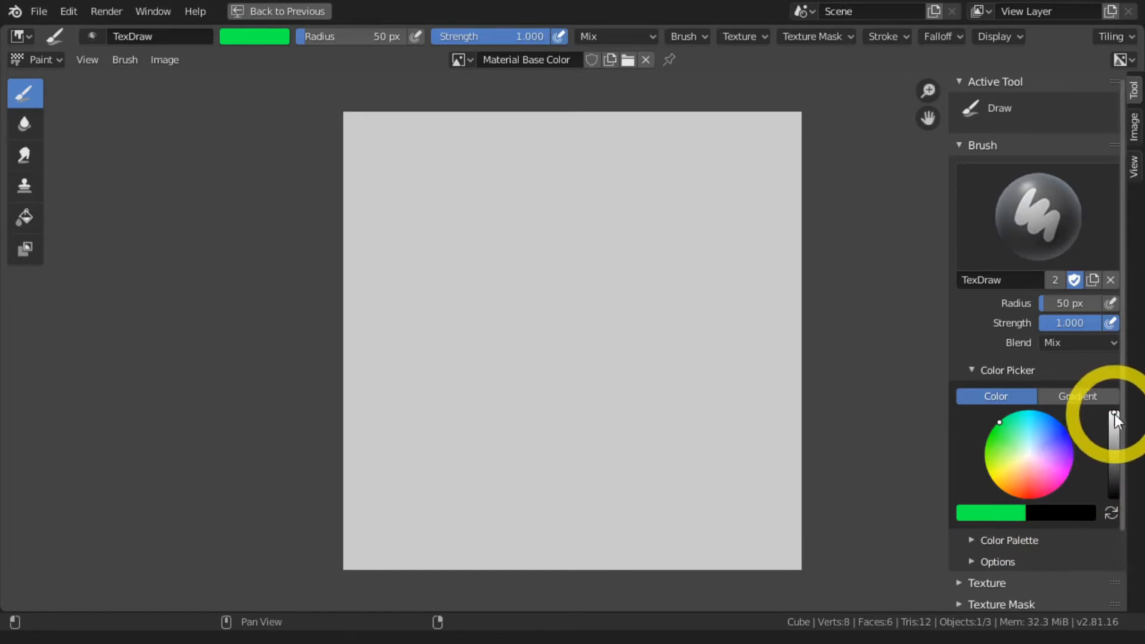
{"action": "mouse_move", "coordinate": [1113, 414]}
{"action": "left_mouse_down"}
{"action": "mouse_move", "coordinate": [1115, 489]}
{"action": "mouse_move", "coordinate": [1111, 378]}
{"action": "left_mouse_up"}
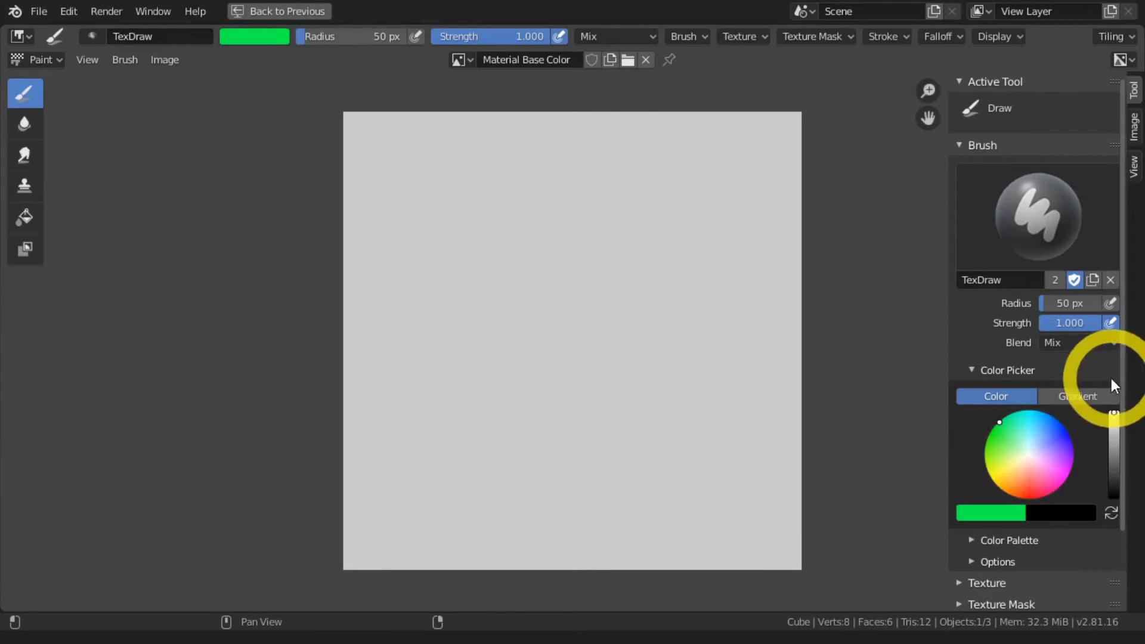
{"action": "left_click", "coordinate": [1052, 438]}
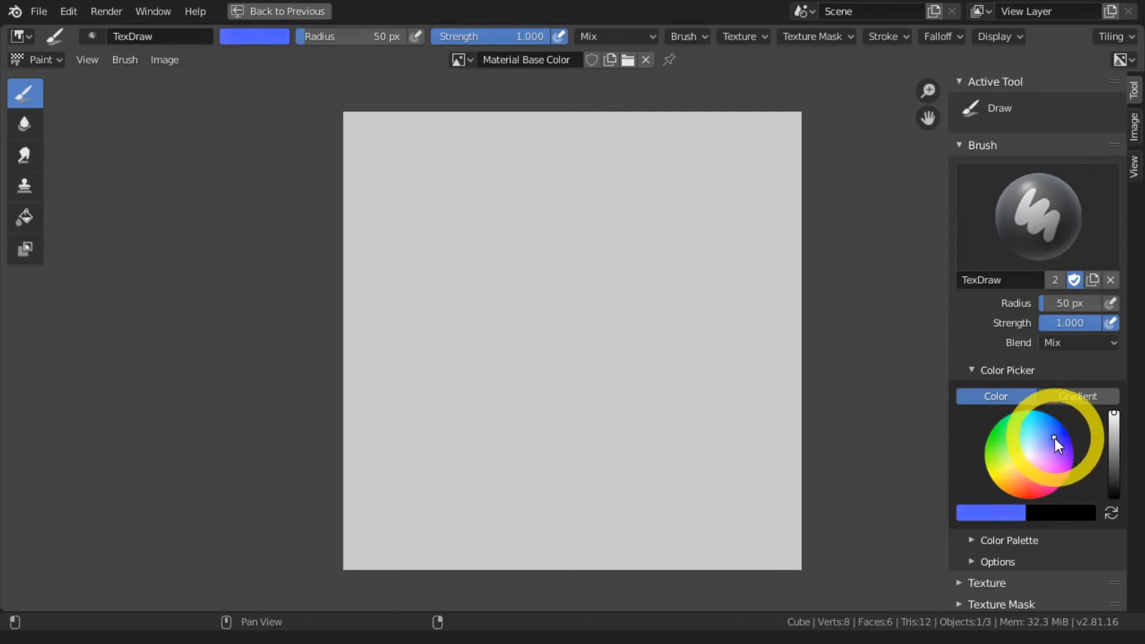
{"action": "left_click", "coordinate": [1053, 511]}
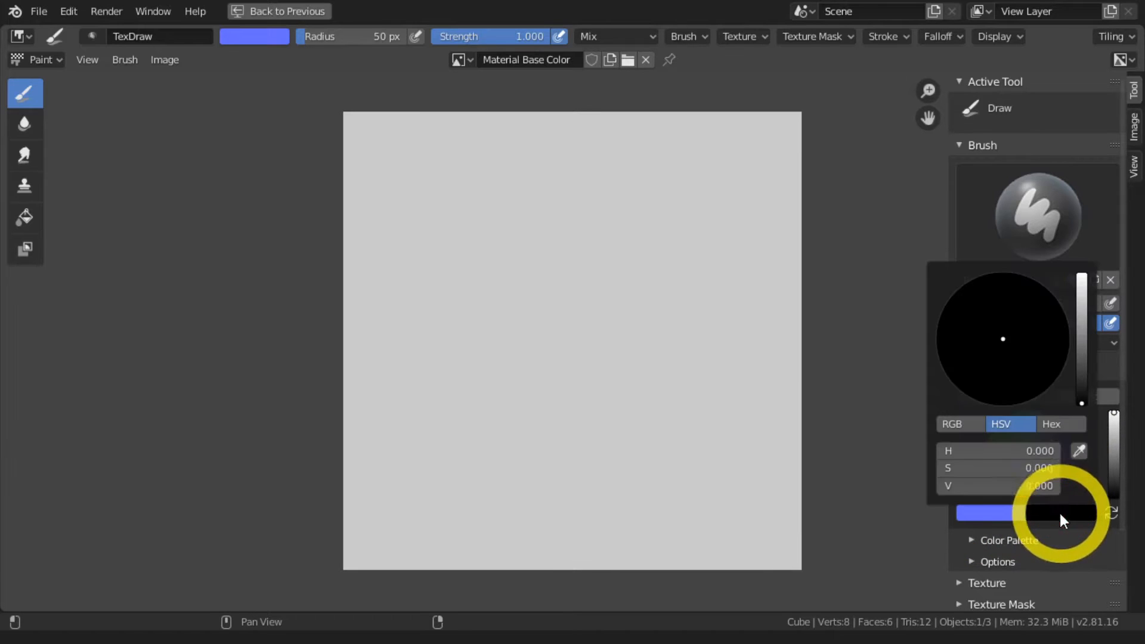
{"action": "mouse_move", "coordinate": [1082, 392]}
{"action": "left_mouse_down"}
{"action": "mouse_move", "coordinate": [1080, 282]}
{"action": "mouse_move", "coordinate": [1049, 341]}
{"action": "mouse_move", "coordinate": [989, 339]}
{"action": "mouse_move", "coordinate": [1022, 305]}
{"action": "mouse_move", "coordinate": [1035, 344]}
{"action": "mouse_move", "coordinate": [984, 332]}
{"action": "mouse_move", "coordinate": [964, 299]}
{"action": "left_mouse_up"}
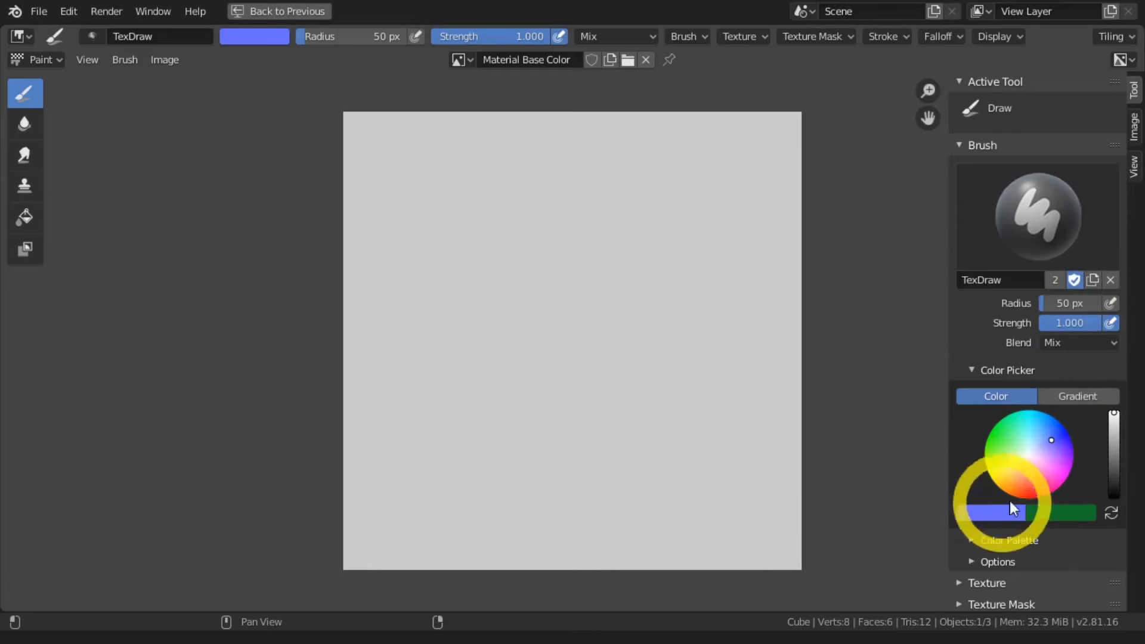
Swap the brush's primary and secondary colours back and forth, leaving dark green as the primary
{"action": "left_click", "coordinate": [1115, 512]}
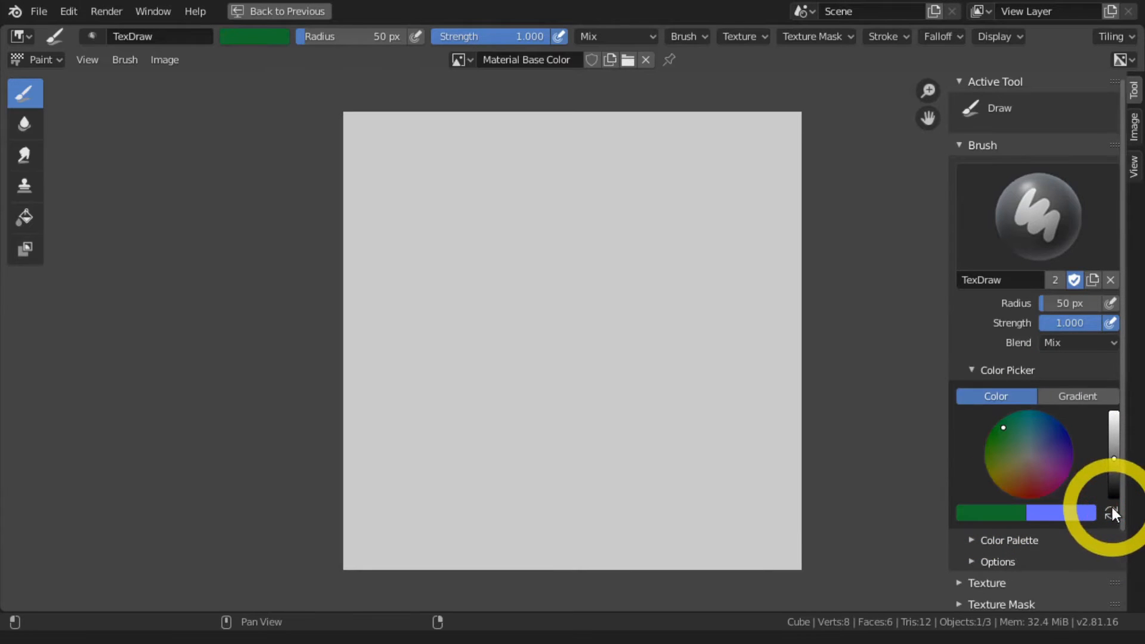
{"action": "left_click", "coordinate": [1111, 509]}
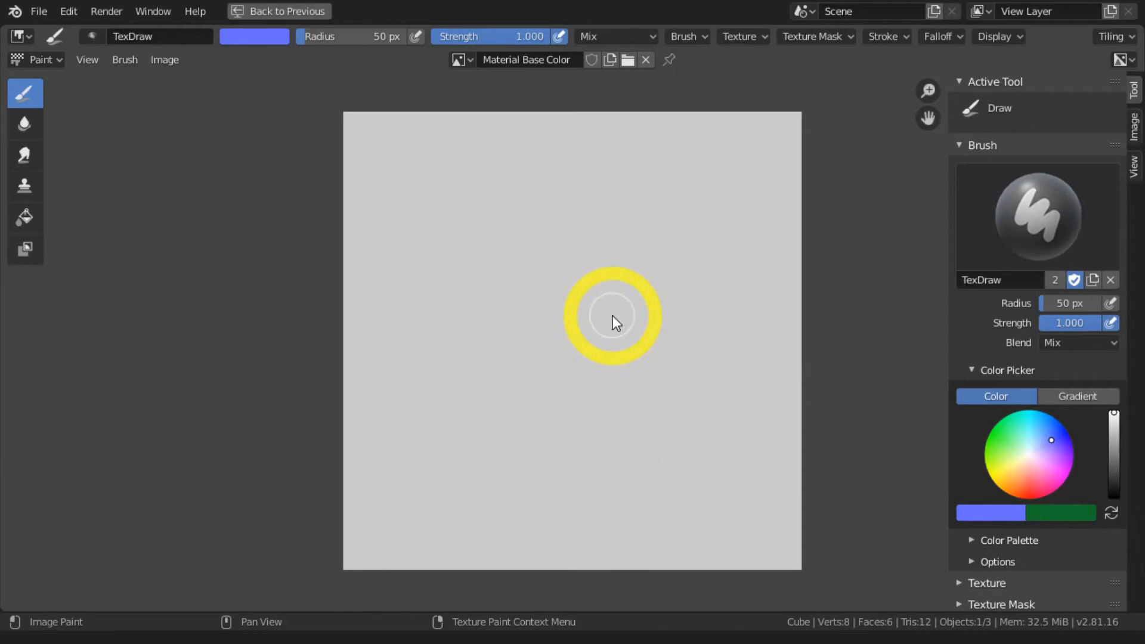
{"action": "key", "text": "x"}
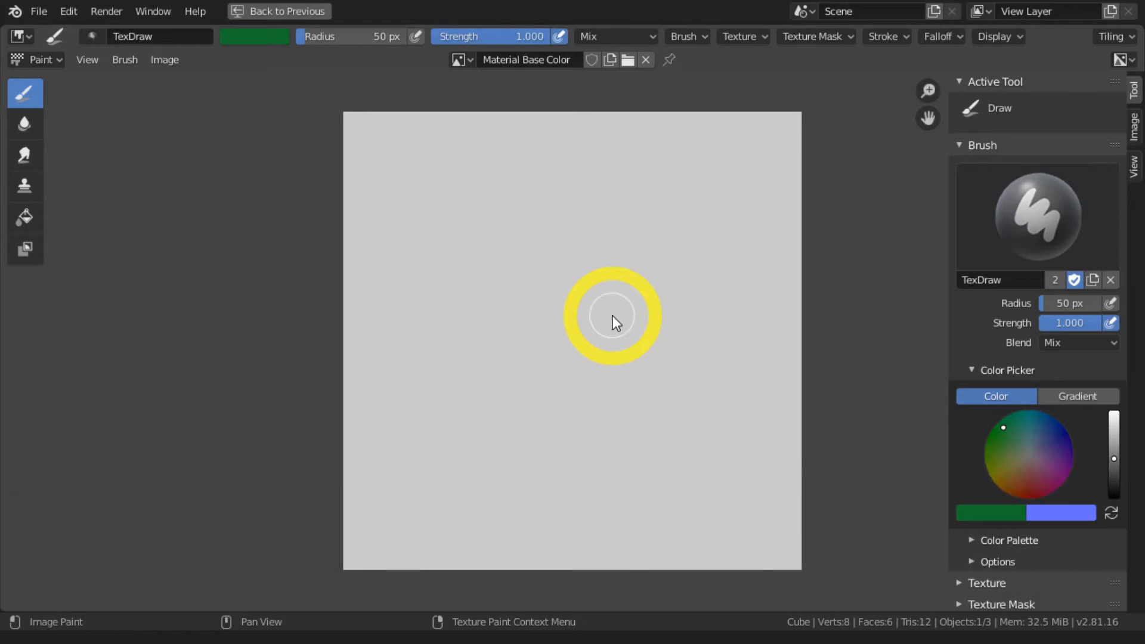
Paint three parallel diagonal strokes on the texture in green, blue and green, swapping the brush colours between strokes
{"action": "mouse_move", "coordinate": [453, 235]}
{"action": "left_mouse_down"}
{"action": "mouse_move", "coordinate": [485, 312]}
{"action": "mouse_move", "coordinate": [555, 391]}
{"action": "left_mouse_up"}
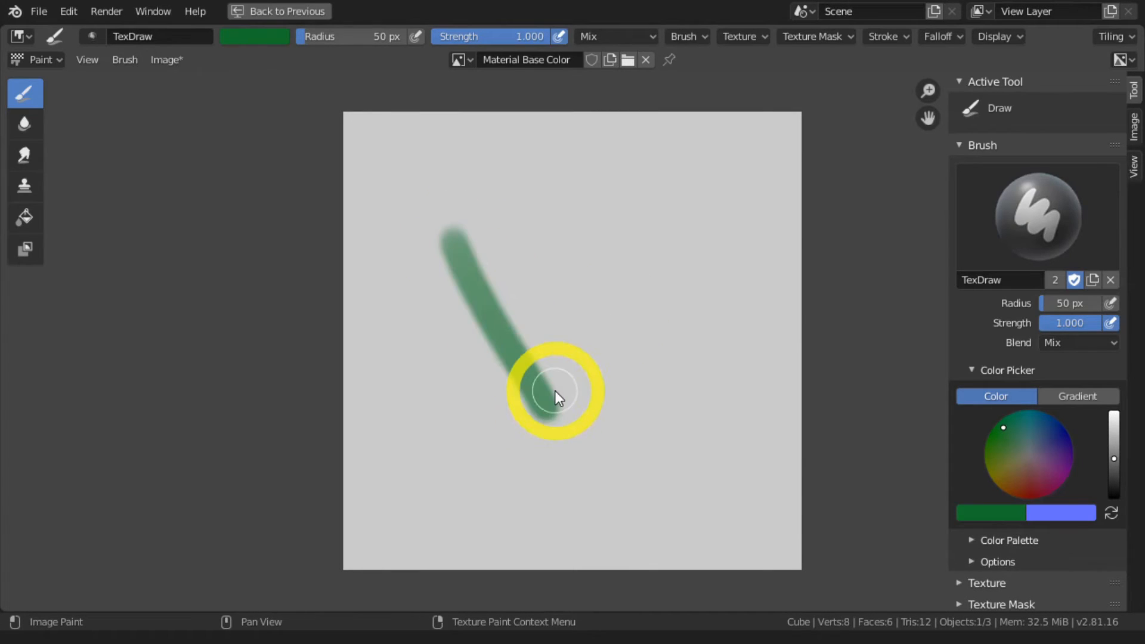
{"action": "key", "text": "x"}
{"action": "mouse_move", "coordinate": [489, 236]}
{"action": "left_mouse_down"}
{"action": "mouse_move", "coordinate": [522, 313]}
{"action": "mouse_move", "coordinate": [563, 366]}
{"action": "left_mouse_up"}
{"action": "key", "text": "x"}
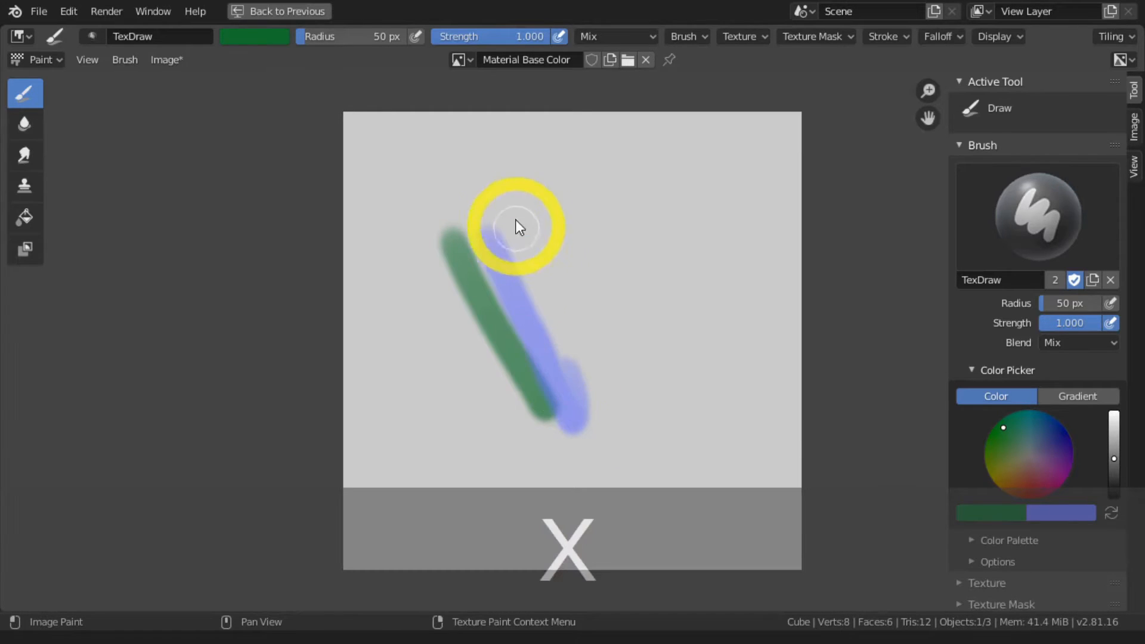
{"action": "mouse_move", "coordinate": [516, 219]}
{"action": "left_mouse_down"}
{"action": "mouse_move", "coordinate": [567, 342]}
{"action": "mouse_move", "coordinate": [581, 344]}
{"action": "left_mouse_up"}
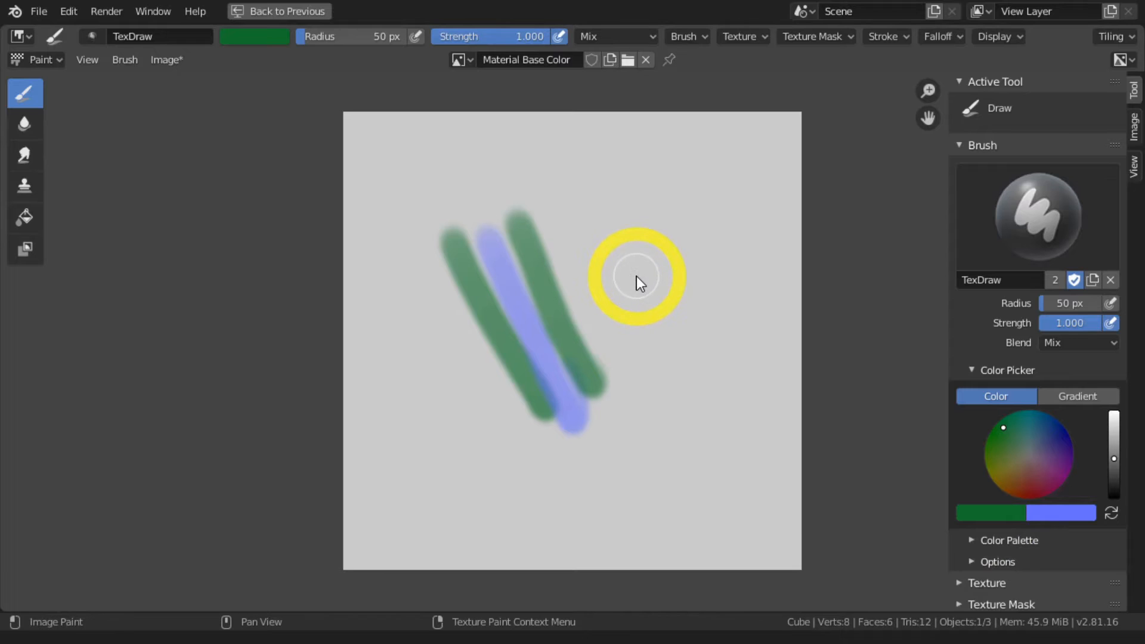
Add blue, green and blue diagonal strokes beside the others, painting the blue ones with the secondary colour without swapping
{"action": "left_click_drag", "start_coordinate": [559, 210], "coordinate": [643, 377], "text": "ctrl"}
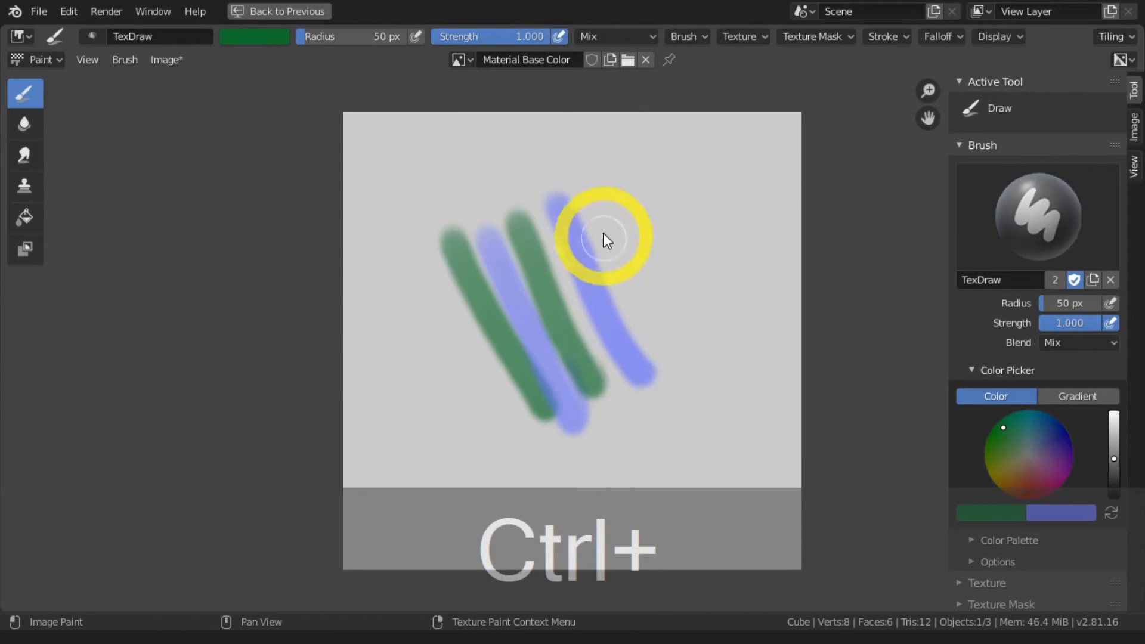
{"action": "mouse_move", "coordinate": [603, 234]}
{"action": "left_mouse_down"}
{"action": "mouse_move", "coordinate": [617, 238]}
{"action": "mouse_move", "coordinate": [676, 363]}
{"action": "left_mouse_up"}
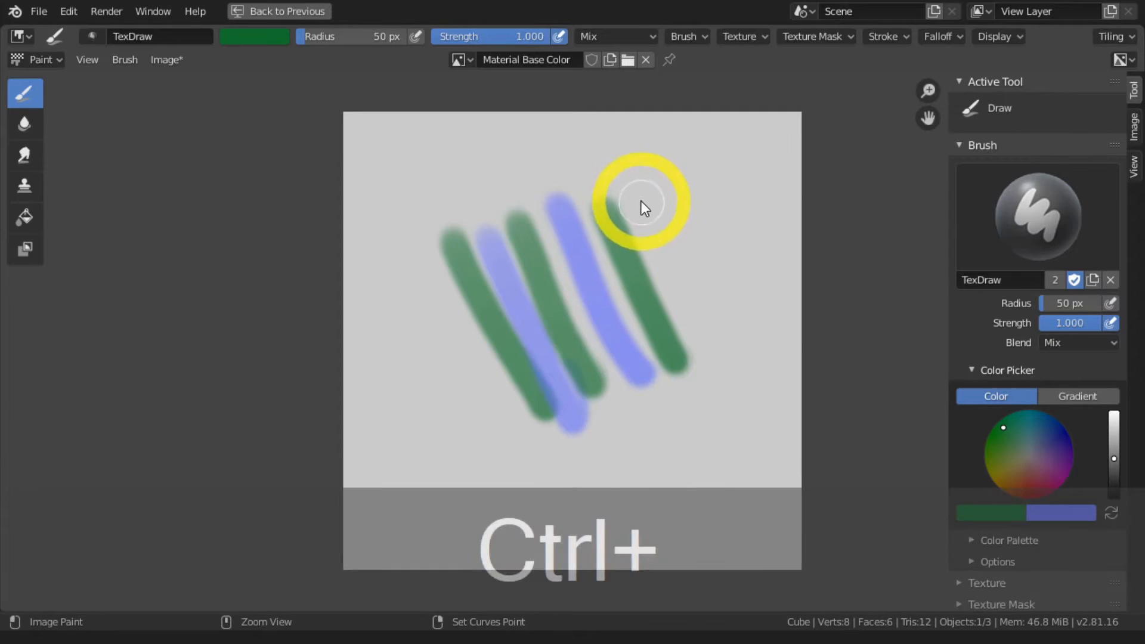
{"action": "left_click_drag", "start_coordinate": [642, 202], "coordinate": [727, 388], "text": "ctrl"}
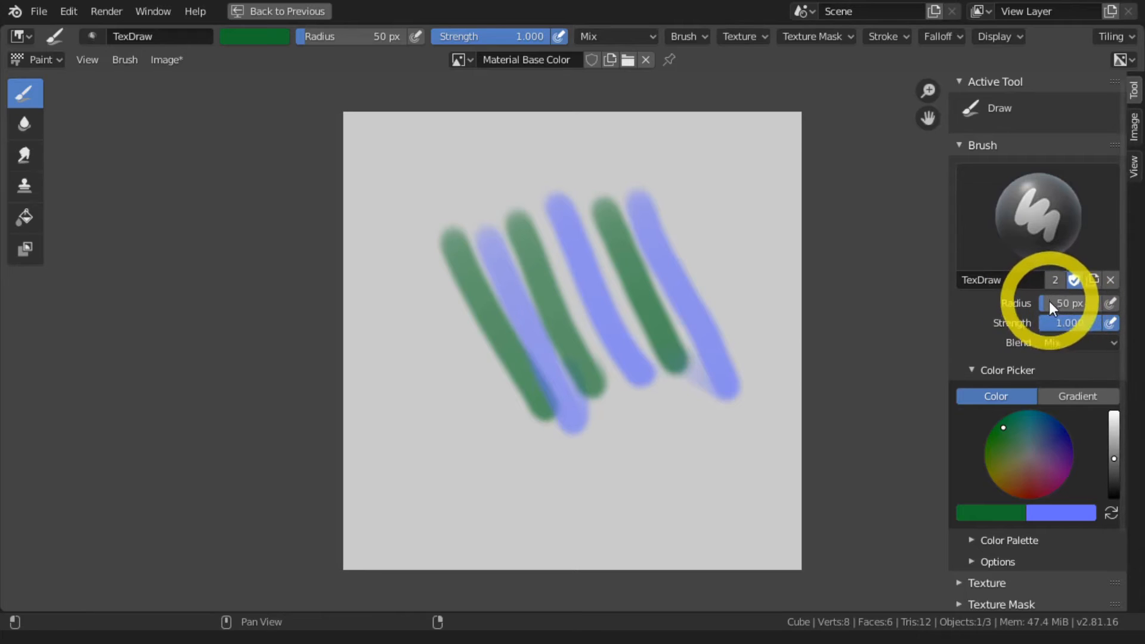
Enlarge and shrink the brush radius in small increments, ending at 40 px
{"action": "left_click", "coordinate": [1094, 303]}
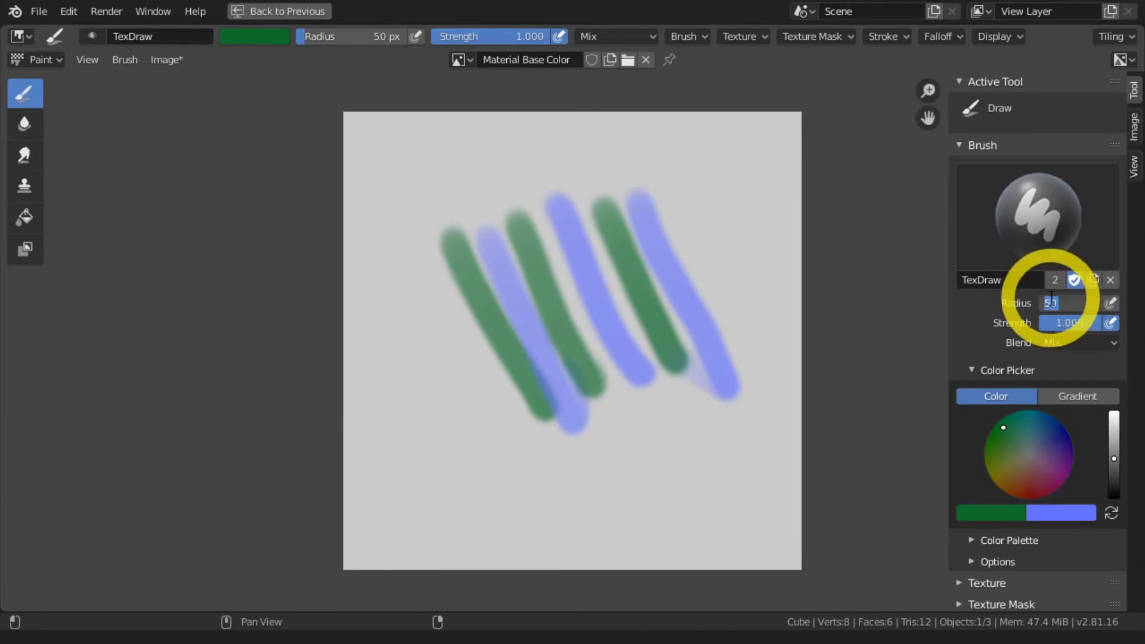
{"action": "key", "text": "Return"}
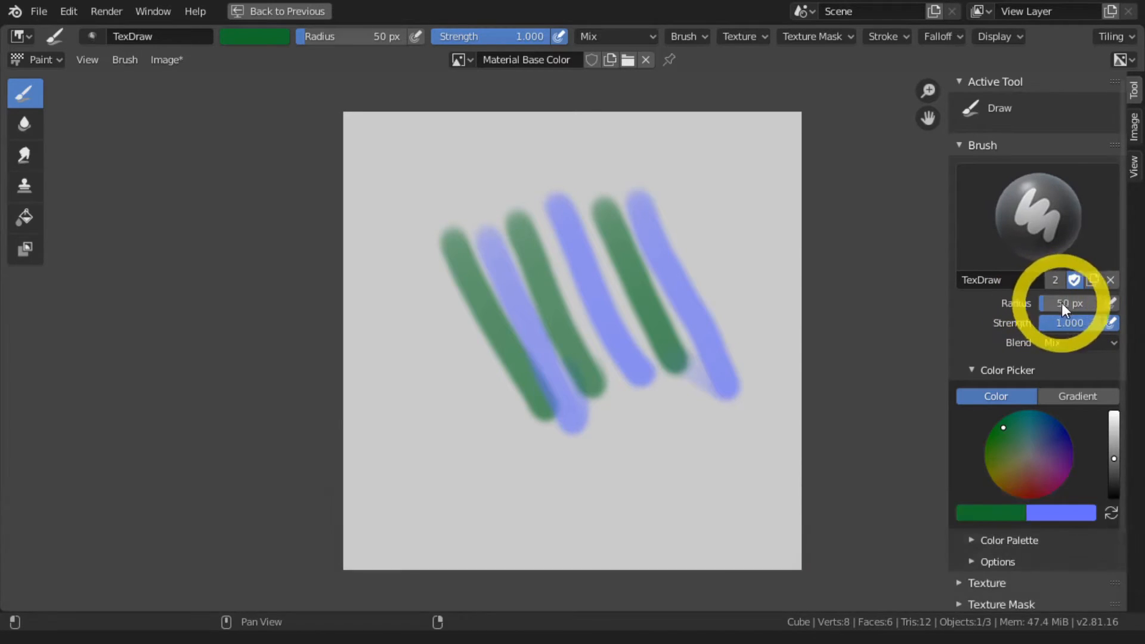
{"action": "key", "text": "bracketright"}
{"action": "key", "text": "bracketright"}
{"action": "key", "text": "bracketright"}
{"action": "key", "text": "bracketright"}
{"action": "key", "text": "bracketright"}
{"action": "key", "text": "bracketright"}
{"action": "key", "text": "bracketright"}
{"action": "key", "text": "bracketright"}
{"action": "key", "text": "bracketright"}
{"action": "key", "text": "bracketright"}
{"action": "key", "text": "bracketright"}
{"action": "key", "text": "bracketright"}
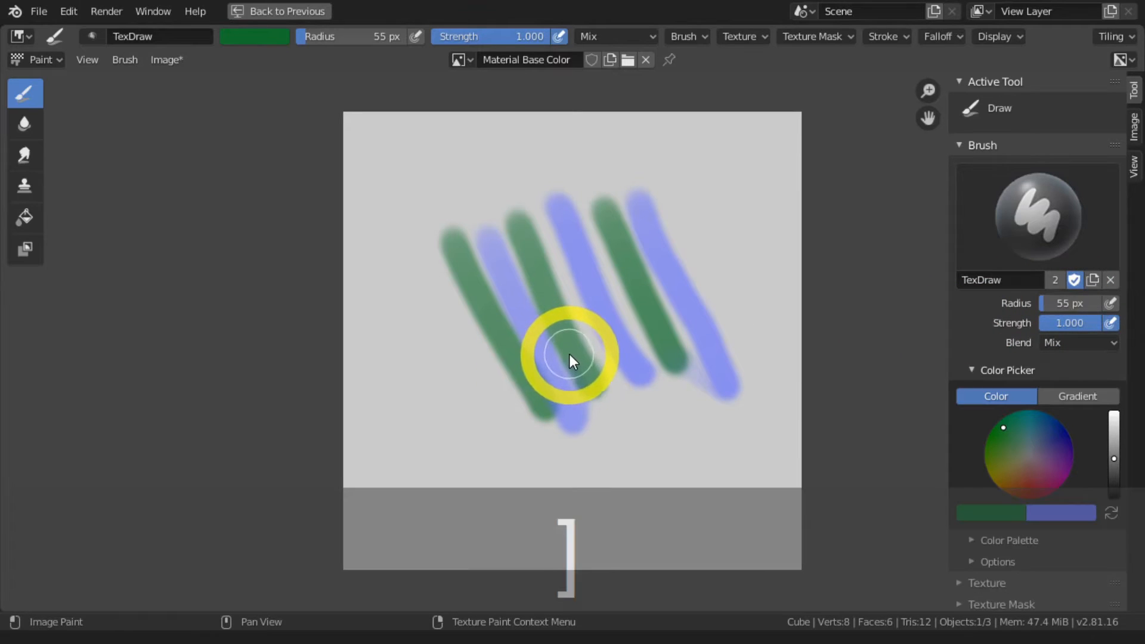
{"action": "key", "text": "bracketleft"}
{"action": "key", "text": "bracketleft"}
{"action": "key", "text": "bracketleft"}
{"action": "key", "text": "bracketleft"}
{"action": "key", "text": "bracketleft"}
{"action": "key", "text": "bracketleft"}
{"action": "key", "text": "bracketleft"}
{"action": "key", "text": "bracketleft"}
{"action": "key", "text": "bracketleft"}
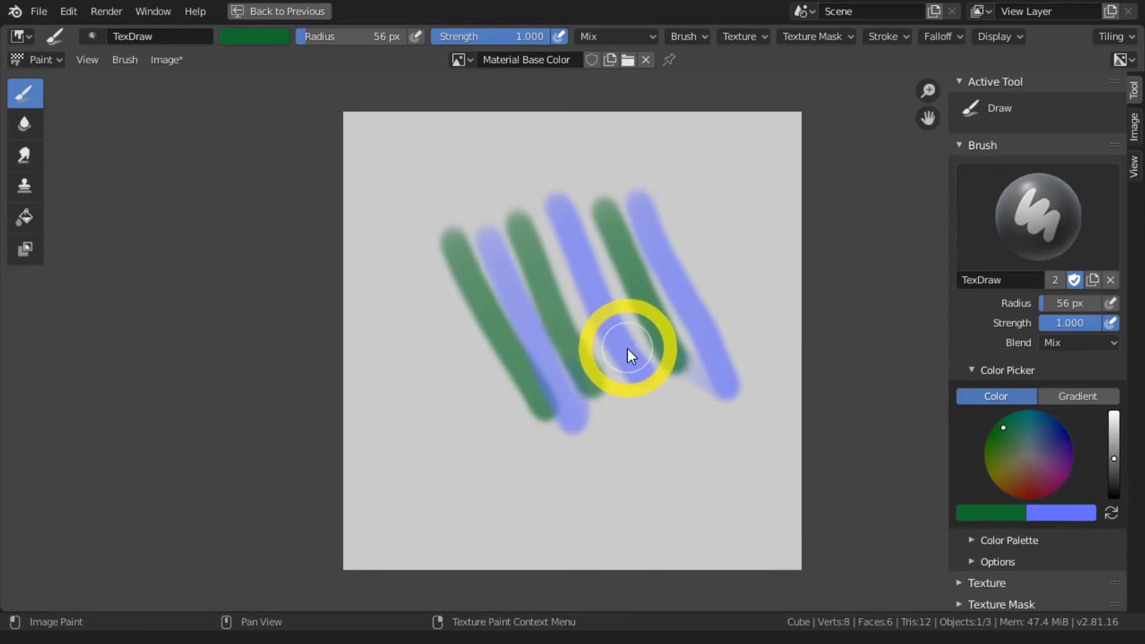
{"action": "key", "text": "bracketleft"}
{"action": "key", "text": "bracketleft"}
{"action": "key", "text": "bracketleft"}
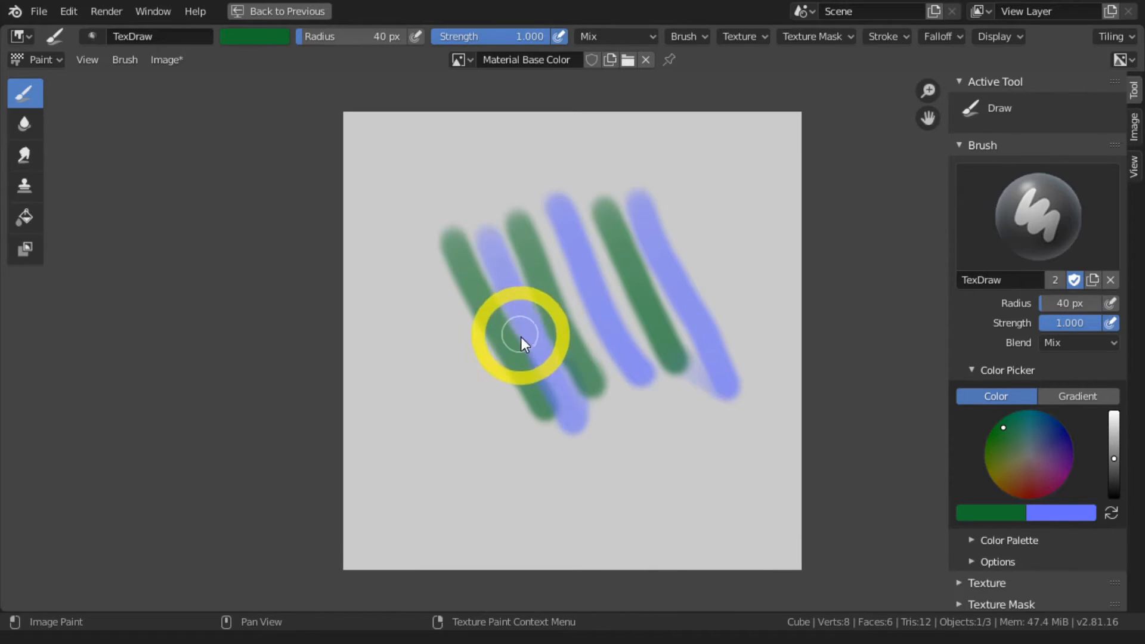
Set the brush radius to exactly 50 px by entering the value during interactive resizing
{"action": "key", "text": "f"}
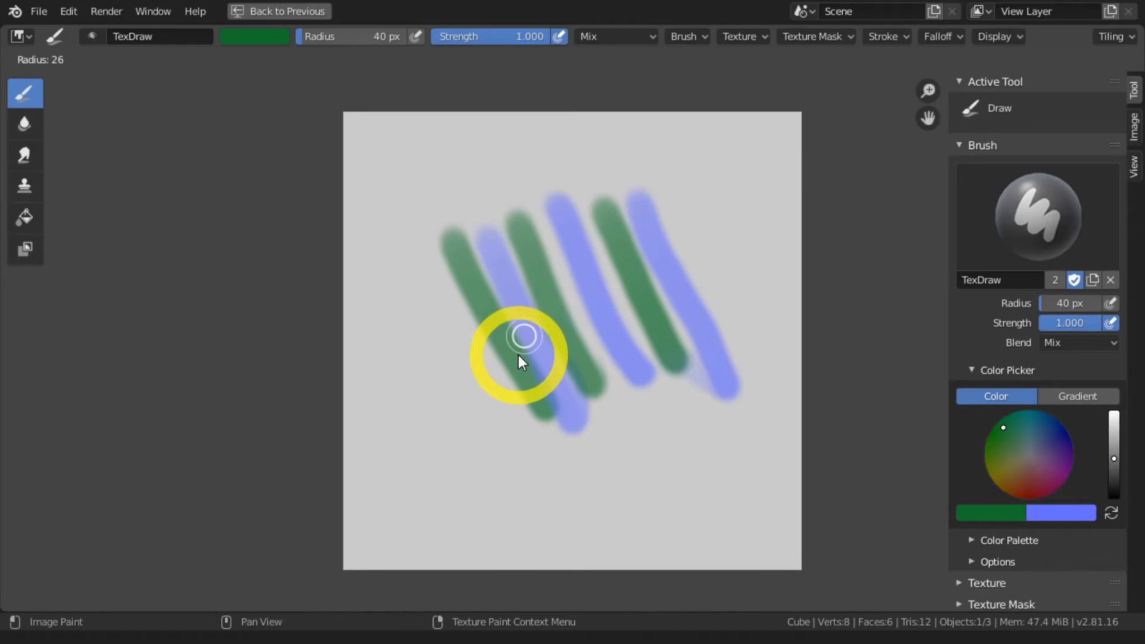
{"action": "key", "text": "KP_5"}
{"action": "key", "text": "KP_0"}
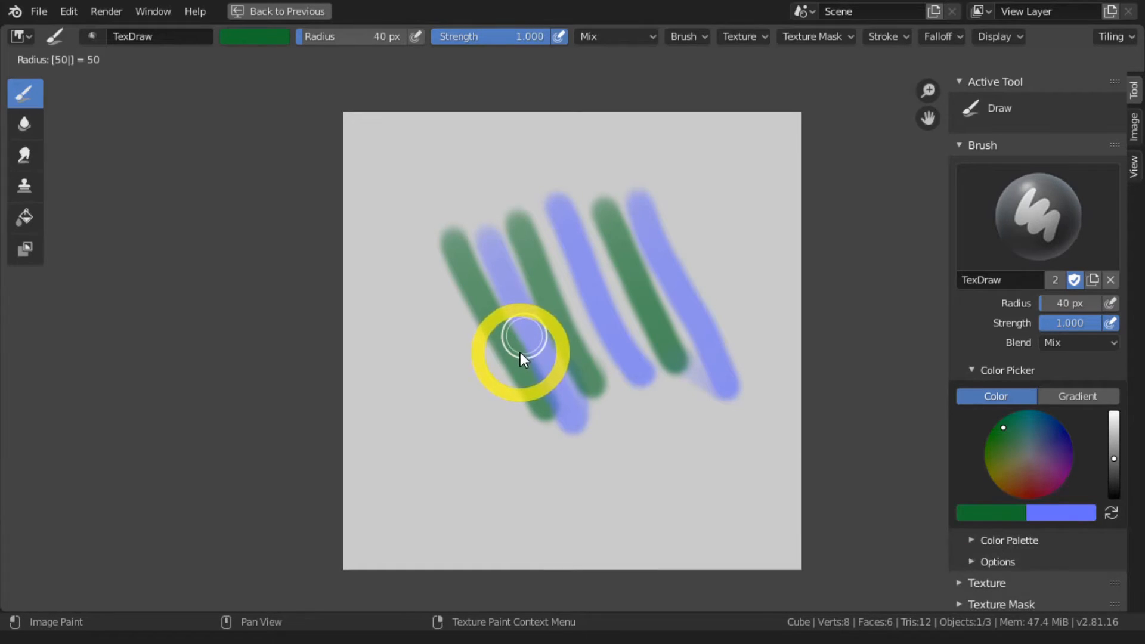
{"action": "key", "text": "Return"}
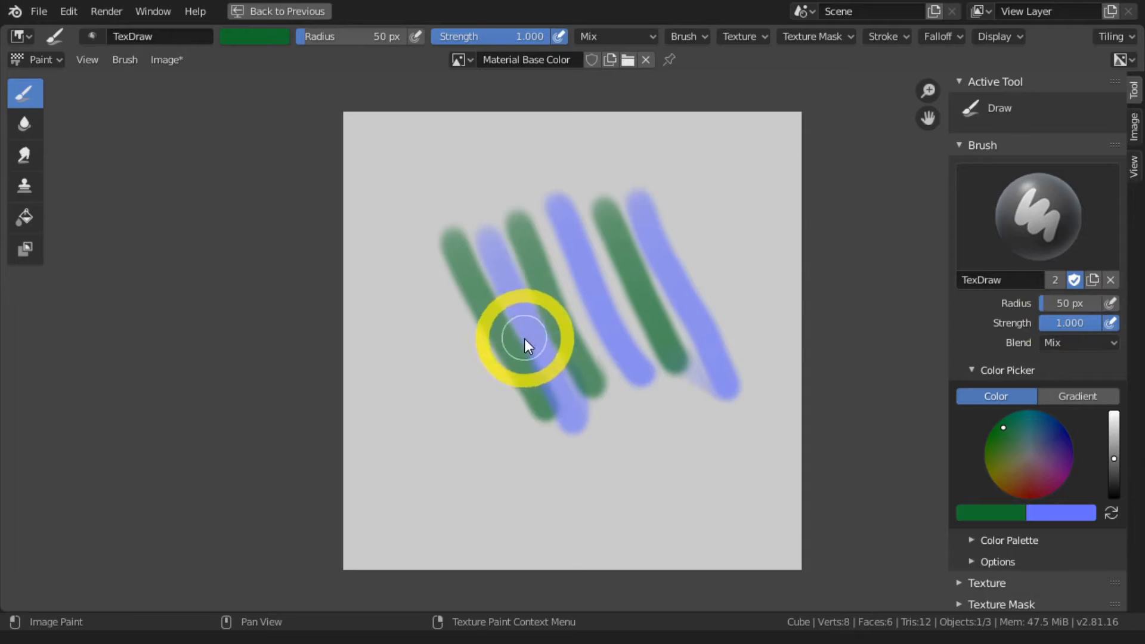
Resize the brush interactively to a 30 px radius and paint a small green rectangle outline with a tail beside the diagonal strokes
{"action": "mouse_move", "coordinate": [530, 339]}
{"action": "left_mouse_down"}
{"action": "mouse_move", "coordinate": [509, 316]}
{"action": "mouse_move", "coordinate": [518, 402]}
{"action": "left_mouse_up"}
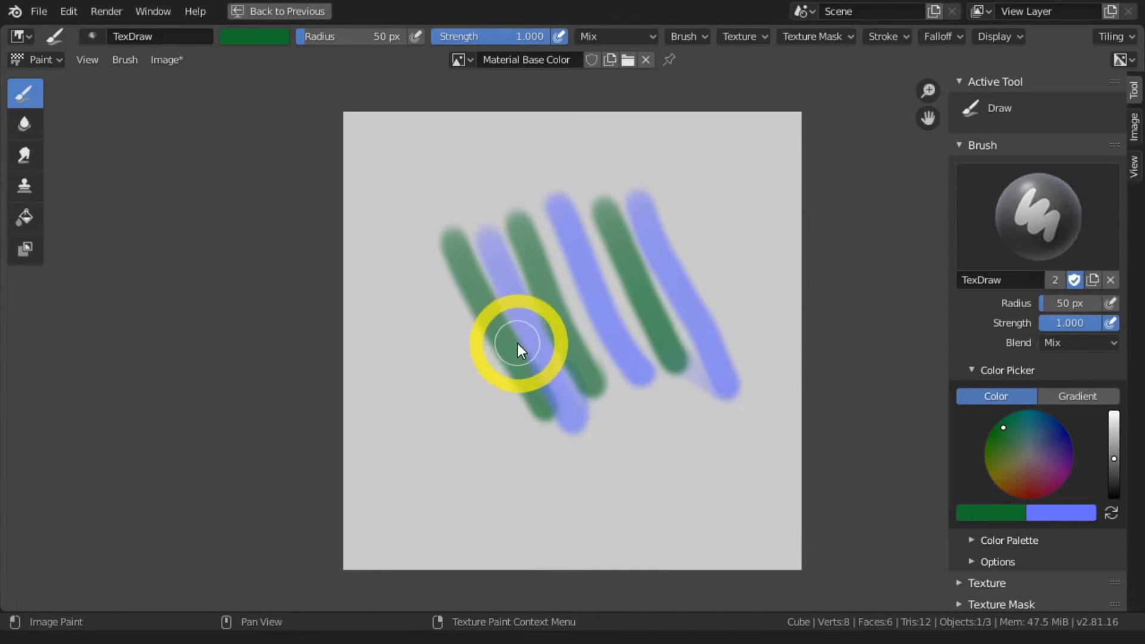
{"action": "key", "text": "f"}
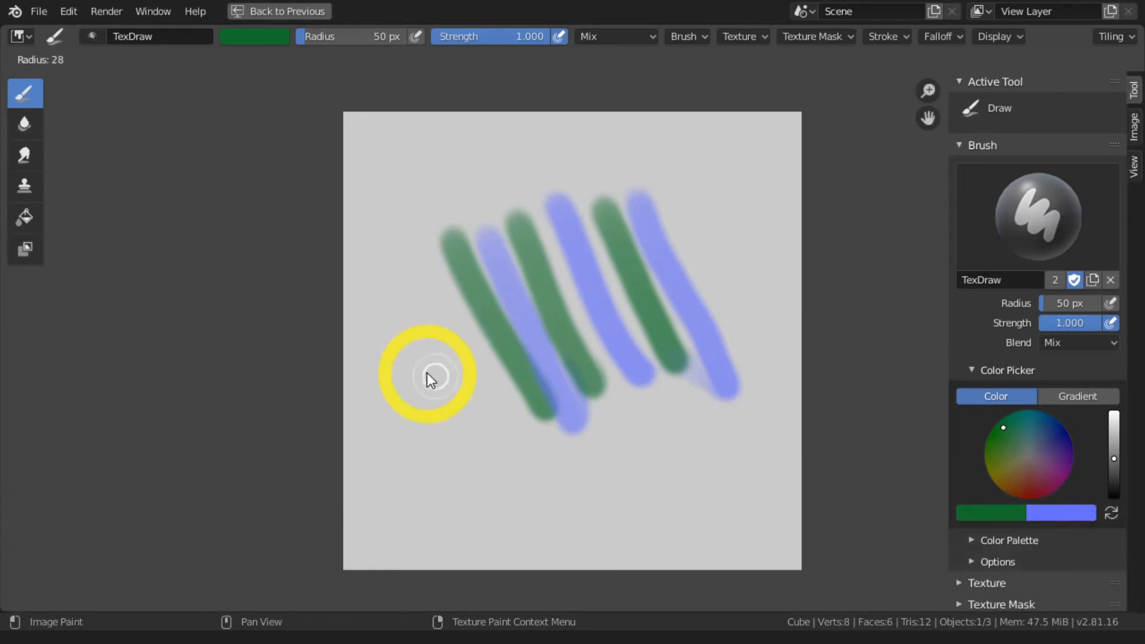
{"action": "left_click", "coordinate": [428, 372]}
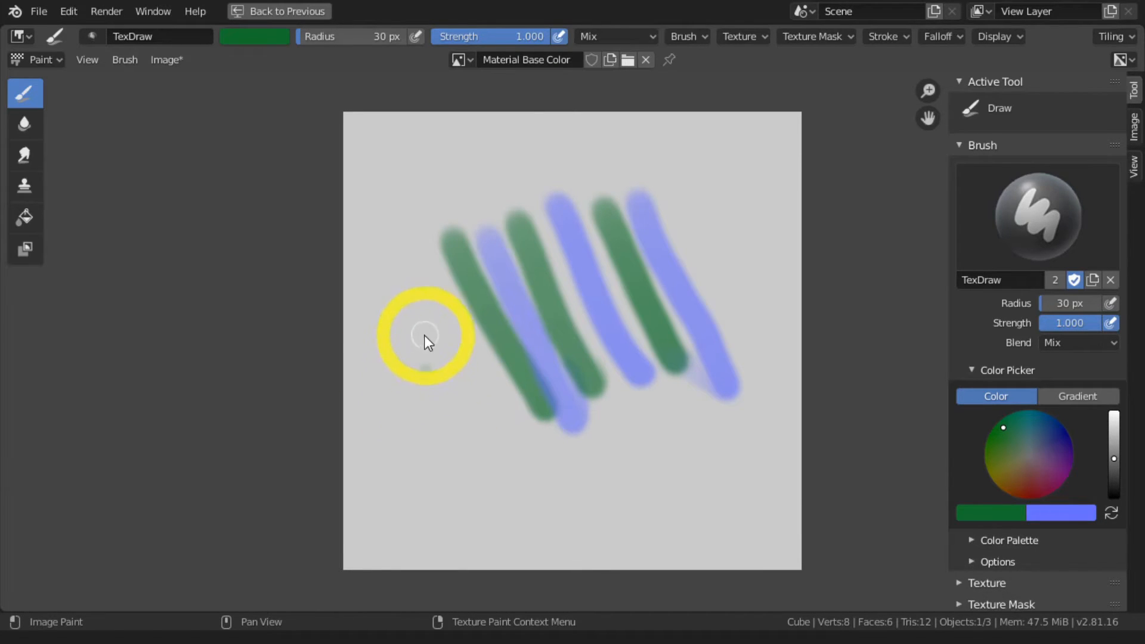
{"action": "mouse_move", "coordinate": [425, 370]}
{"action": "left_mouse_down"}
{"action": "mouse_move", "coordinate": [431, 443]}
{"action": "mouse_move", "coordinate": [447, 383]}
{"action": "mouse_move", "coordinate": [449, 549]}
{"action": "mouse_move", "coordinate": [451, 442]}
{"action": "left_mouse_up"}
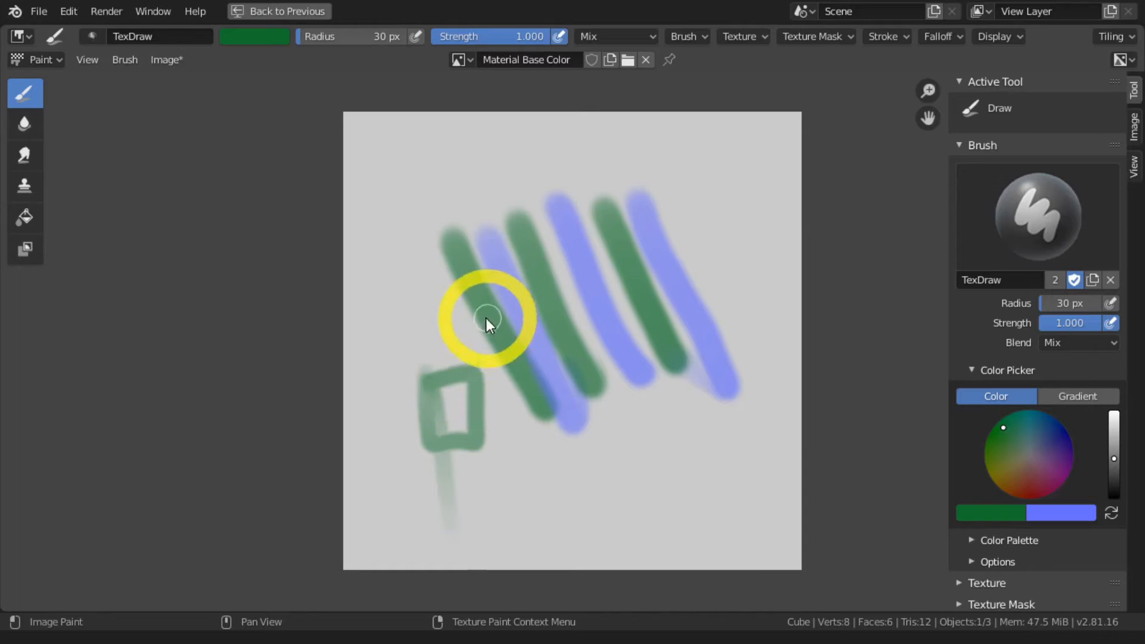
Enable pressure sensitivity for the brush radius
{"action": "left_click", "coordinate": [1110, 303]}
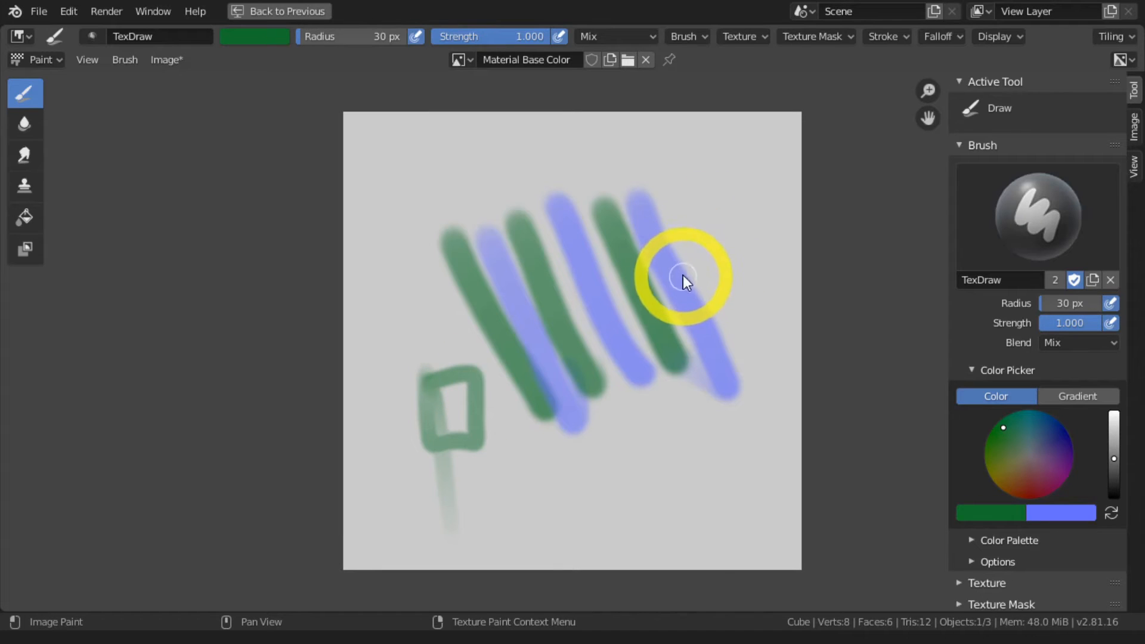
Set the brush radius to 5 px and paint a thin vertical green stroke near the canvas's right edge
{"action": "key", "text": "f"}
{"action": "key", "text": "KP_5"}
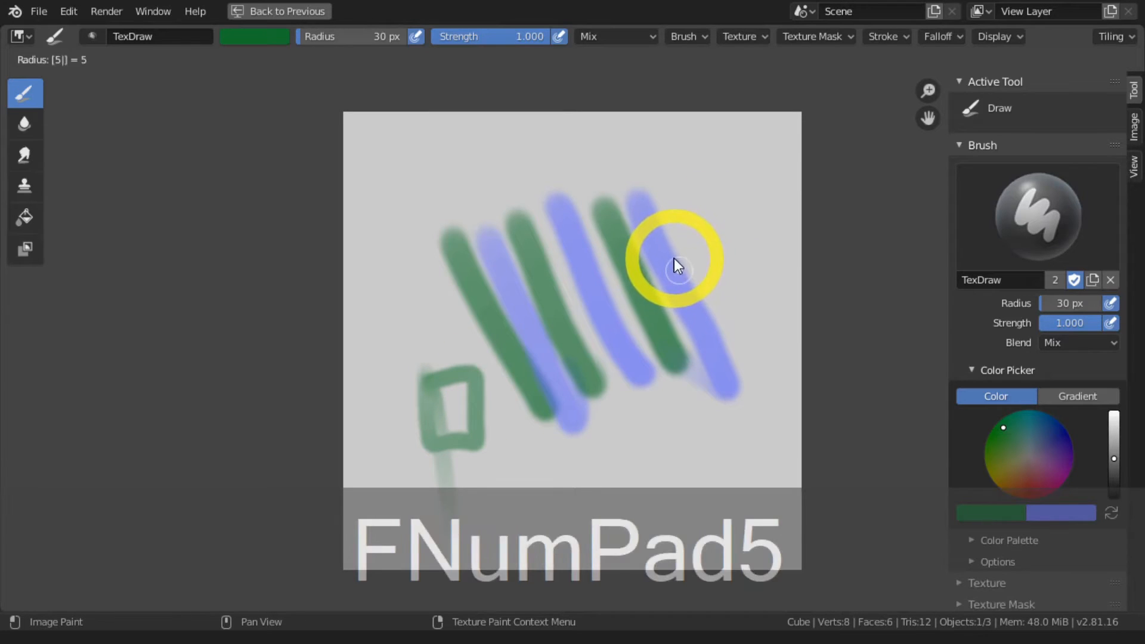
{"action": "key", "text": "Return"}
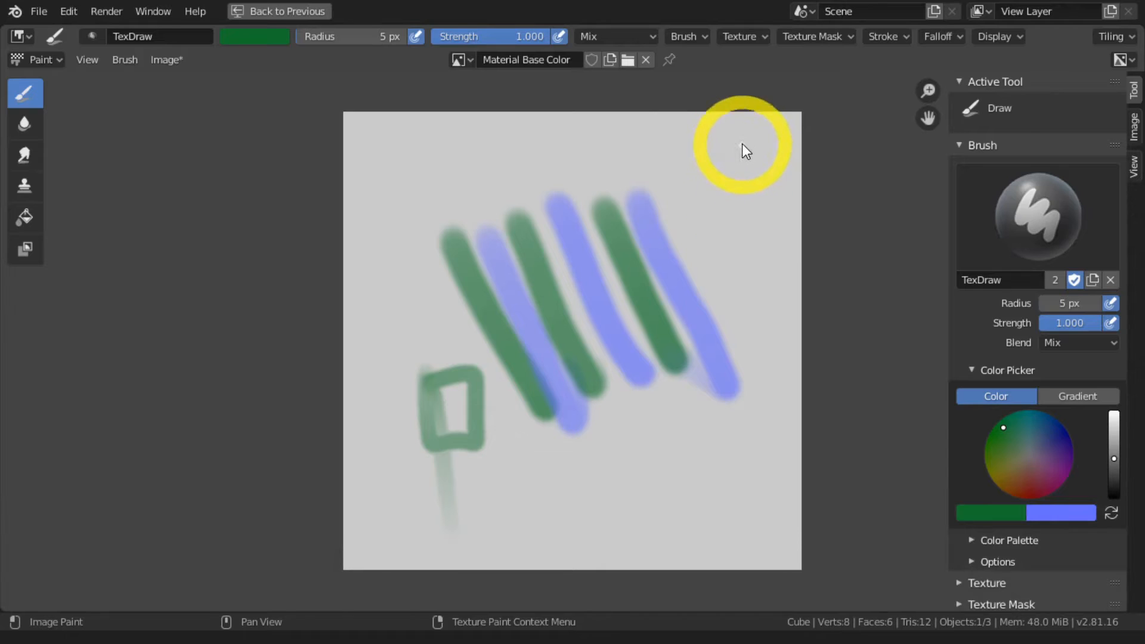
{"action": "left_click_drag", "start_coordinate": [743, 170], "coordinate": [745, 356]}
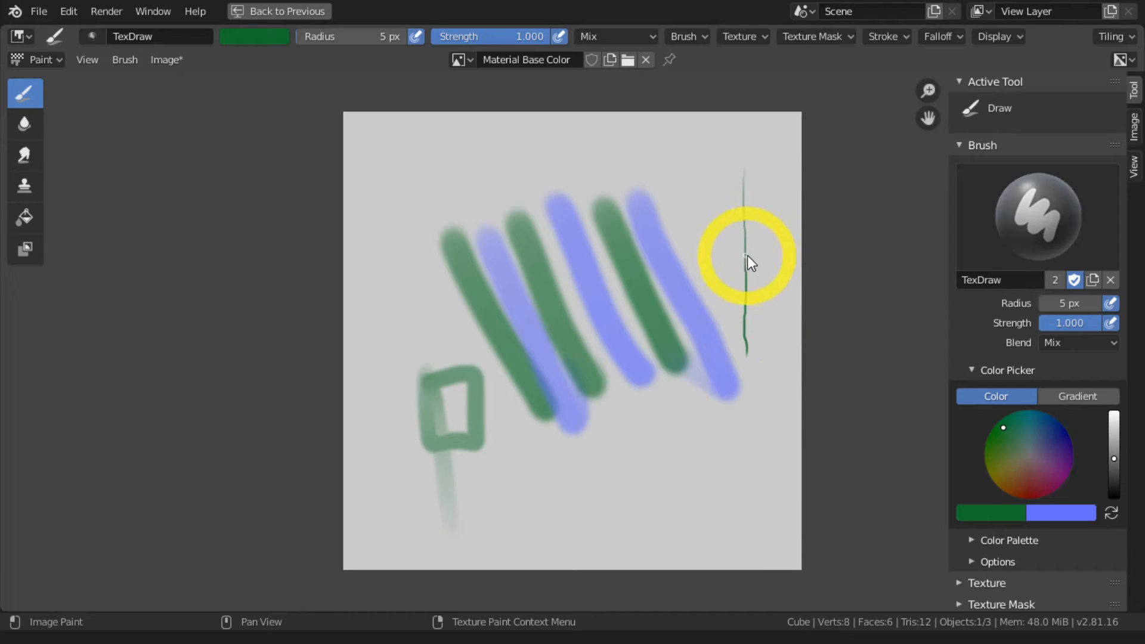
Set the brush radius to 25 px and paint a longer vertical green stroke beside the thin one
{"action": "key", "text": "f"}
{"action": "key", "text": "KP_2"}
{"action": "key", "text": "KP_5"}
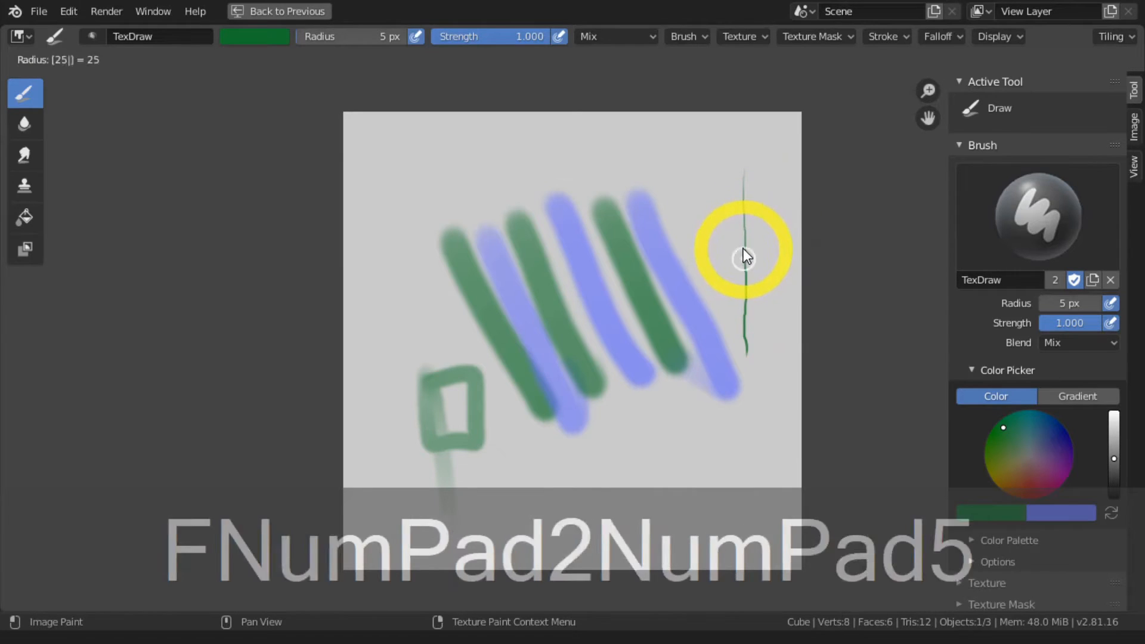
{"action": "key", "text": "Return"}
{"action": "left_click_drag", "start_coordinate": [766, 165], "coordinate": [773, 530]}
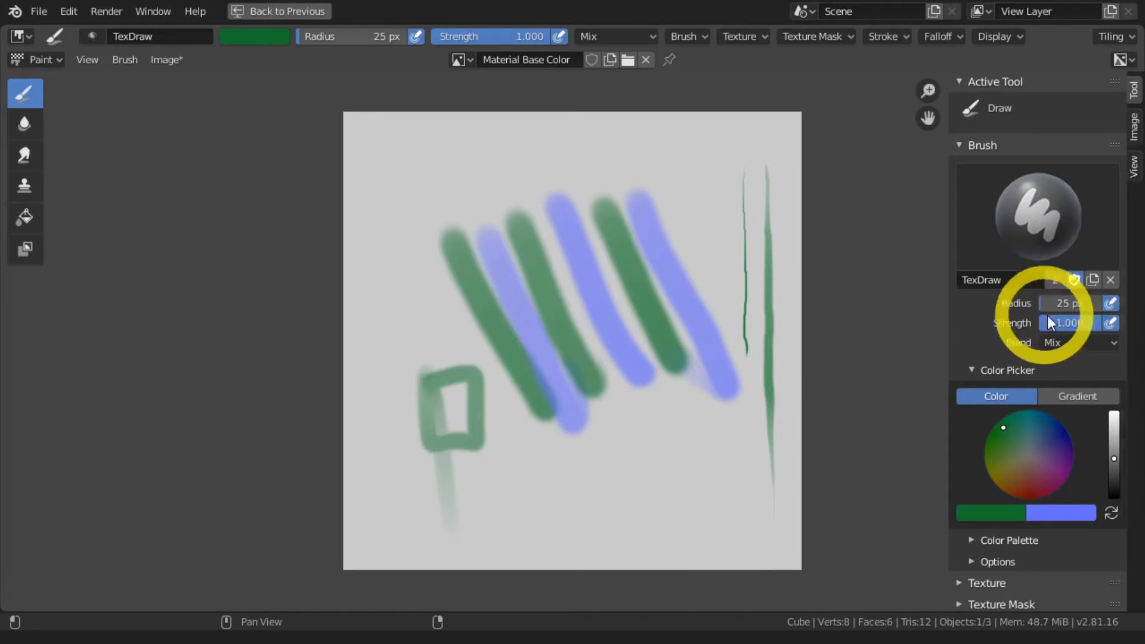
Set the brush strength to 0.25 and back to 1, and paint a short diagonal green stroke above the small rectangle outline
{"action": "left_click_drag", "start_coordinate": [1078, 323], "coordinate": [1058, 330]}
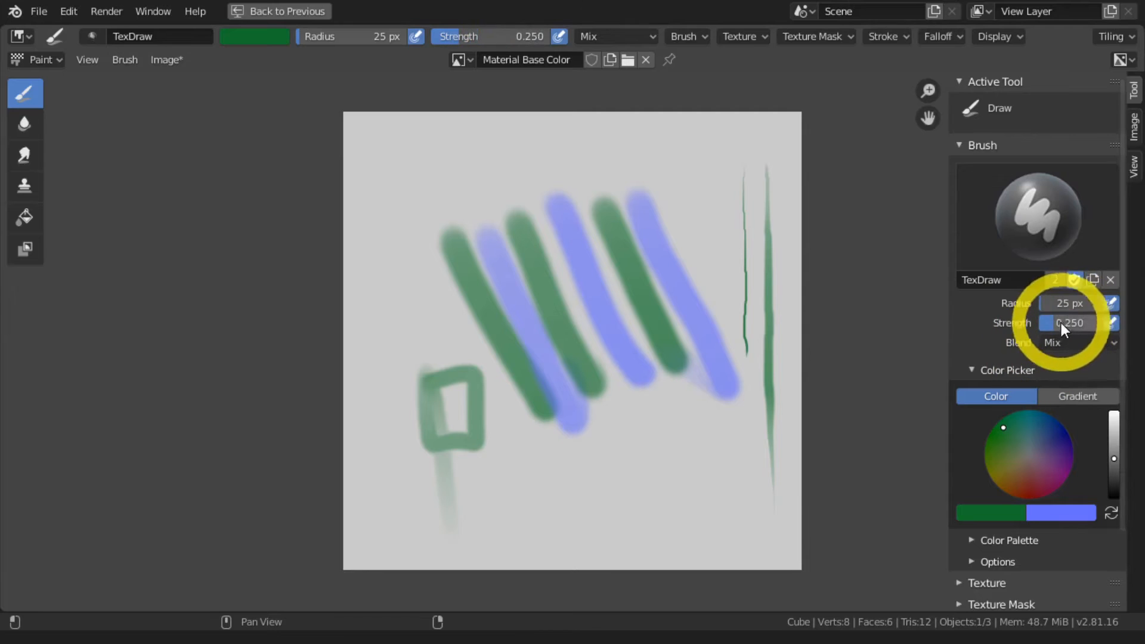
{"action": "key", "text": "Return"}
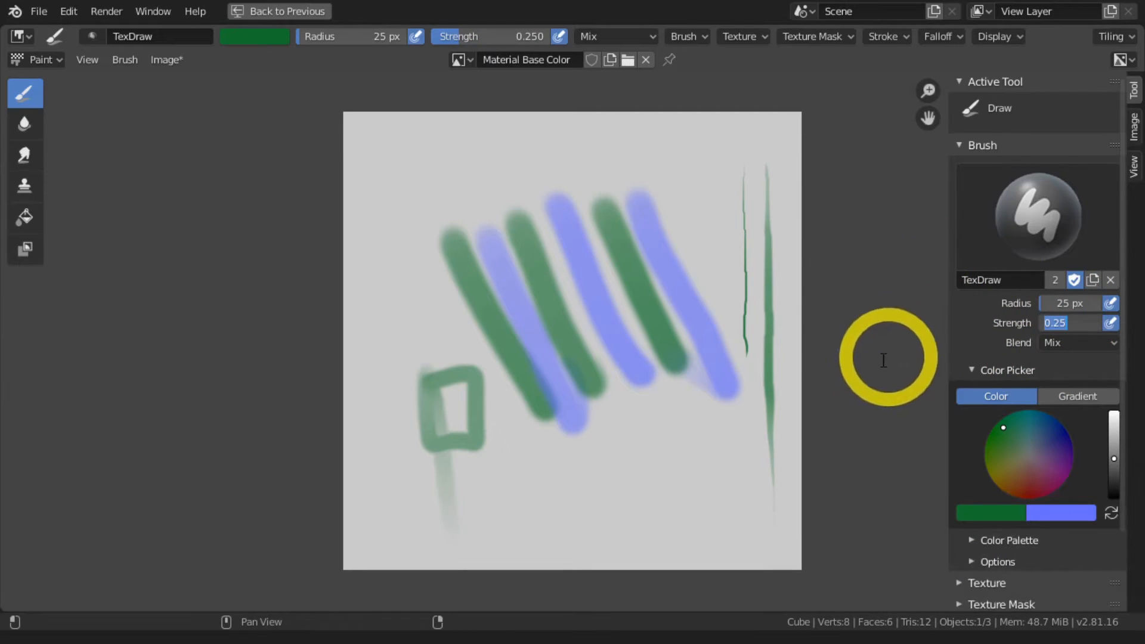
{"action": "left_click", "coordinate": [1061, 323]}
{"action": "type", "text": "1"}
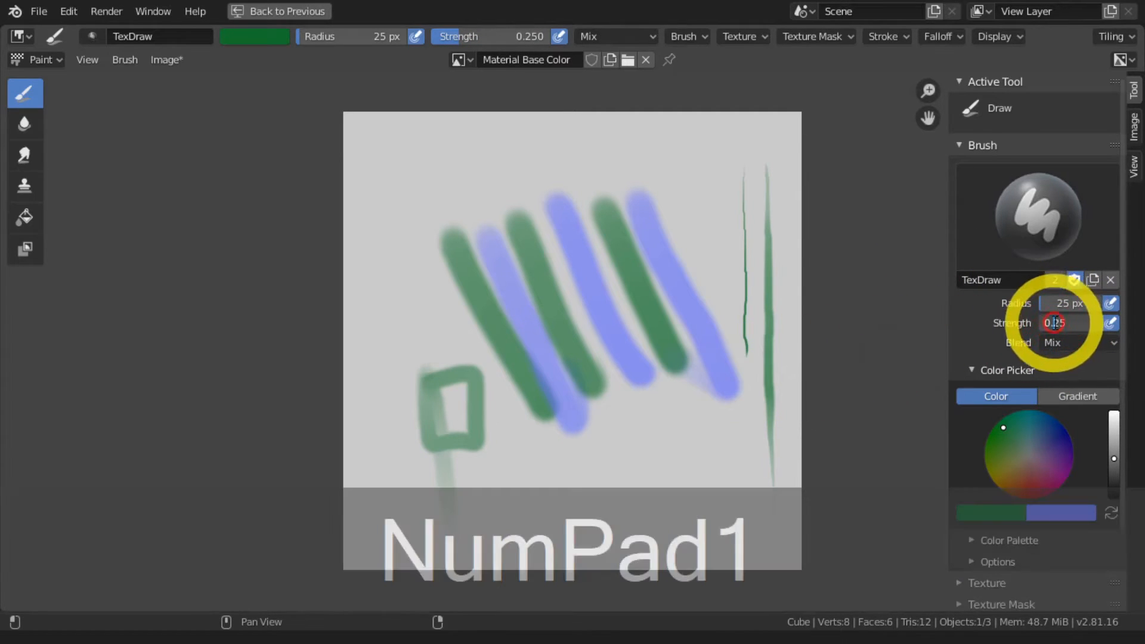
{"action": "key", "text": "Return"}
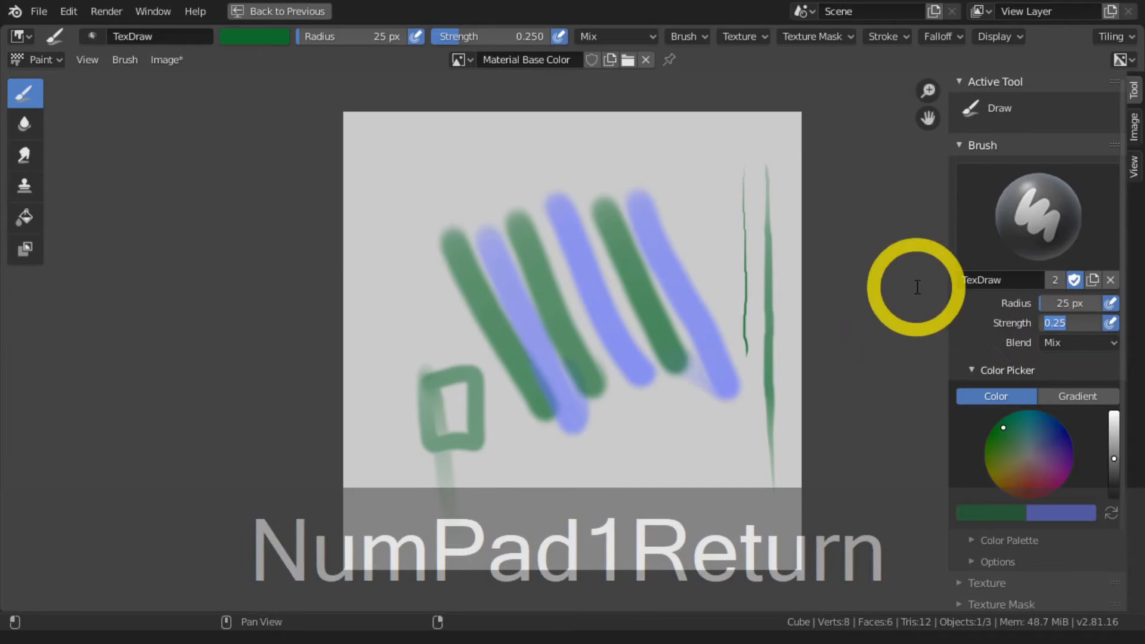
{"action": "type", "text": "1"}
{"action": "key", "text": "Return"}
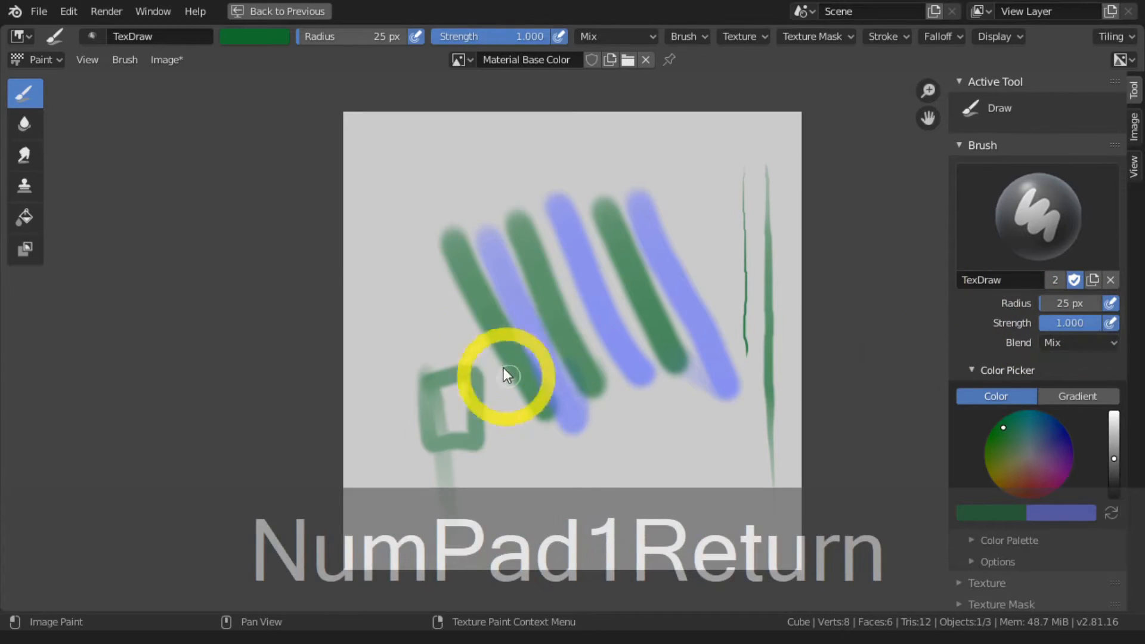
{"action": "left_click_drag", "start_coordinate": [446, 324], "coordinate": [402, 239]}
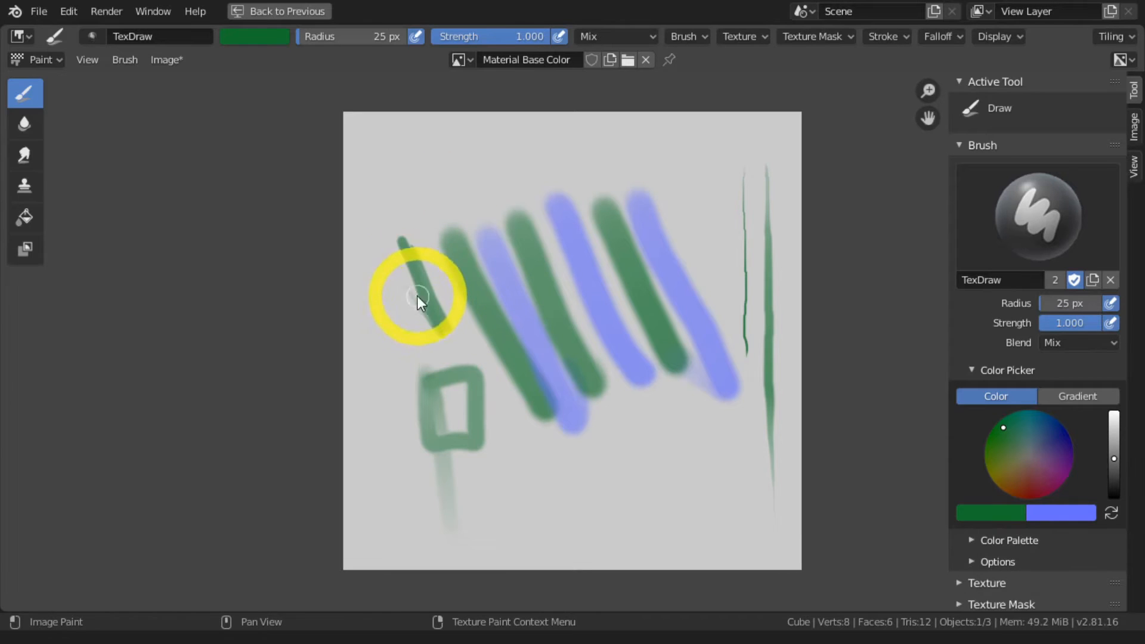
Lower the brush strength to 0.653 and paint overlapping short green strokes next to the short diagonal one
{"action": "mouse_move", "coordinate": [1068, 320]}
{"action": "left_mouse_down"}
{"action": "mouse_move", "coordinate": [1089, 321]}
{"action": "mouse_move", "coordinate": [1060, 323]}
{"action": "left_mouse_up"}
{"action": "key", "text": "Return"}
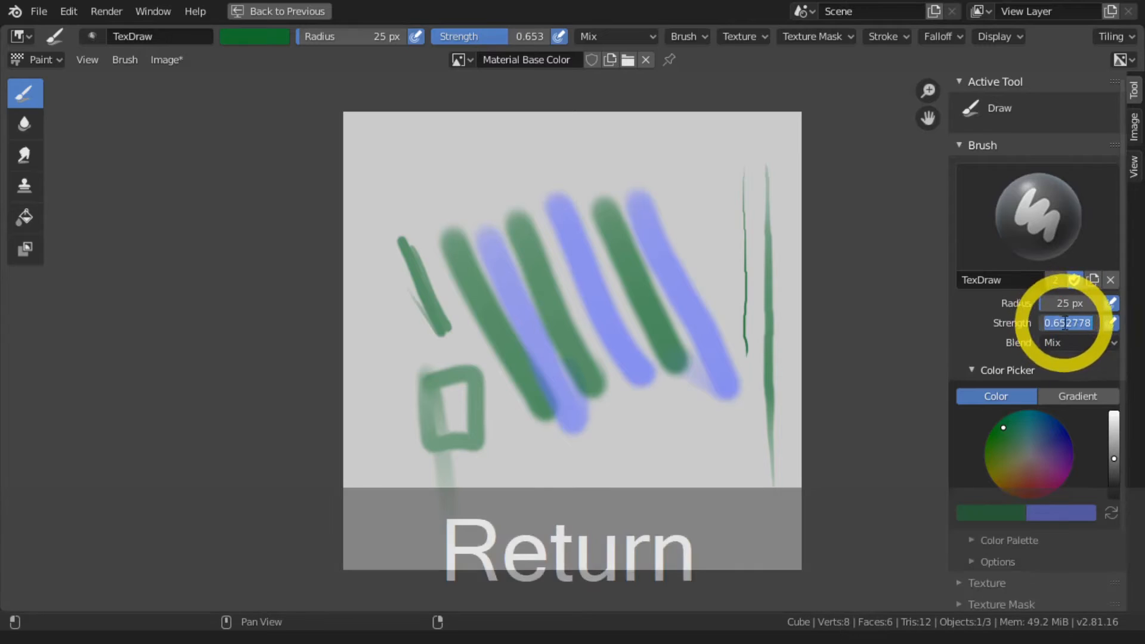
{"action": "key", "text": "Return"}
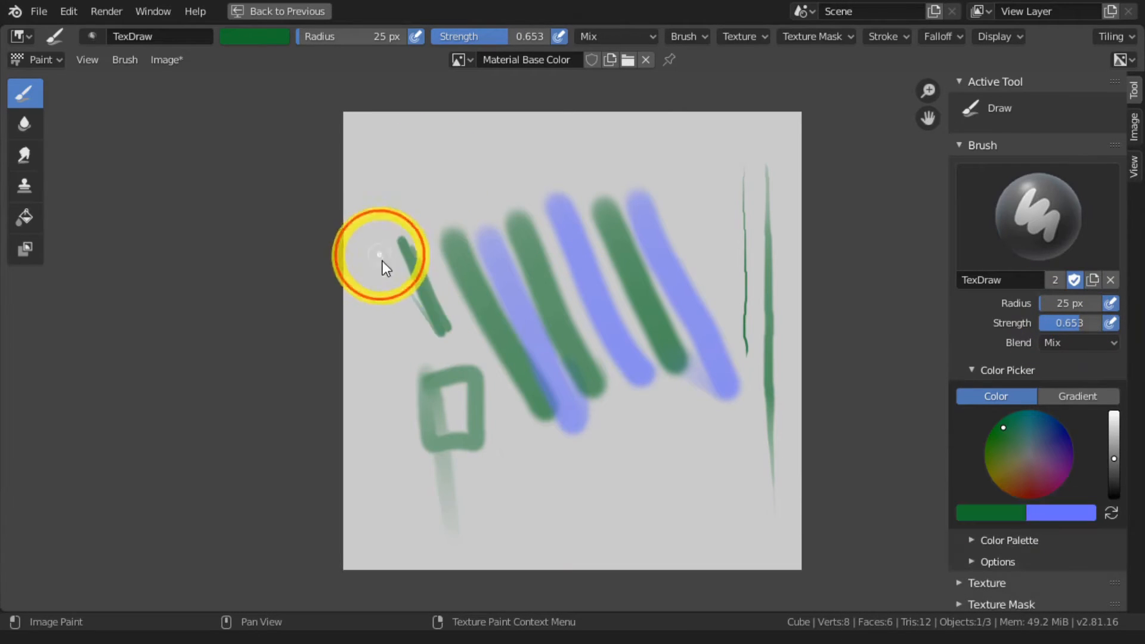
{"action": "mouse_move", "coordinate": [380, 281]}
{"action": "left_mouse_down"}
{"action": "mouse_move", "coordinate": [403, 316]}
{"action": "mouse_move", "coordinate": [379, 263]}
{"action": "mouse_move", "coordinate": [399, 339]}
{"action": "left_mouse_up"}
{"action": "right_click", "coordinate": [413, 344]}
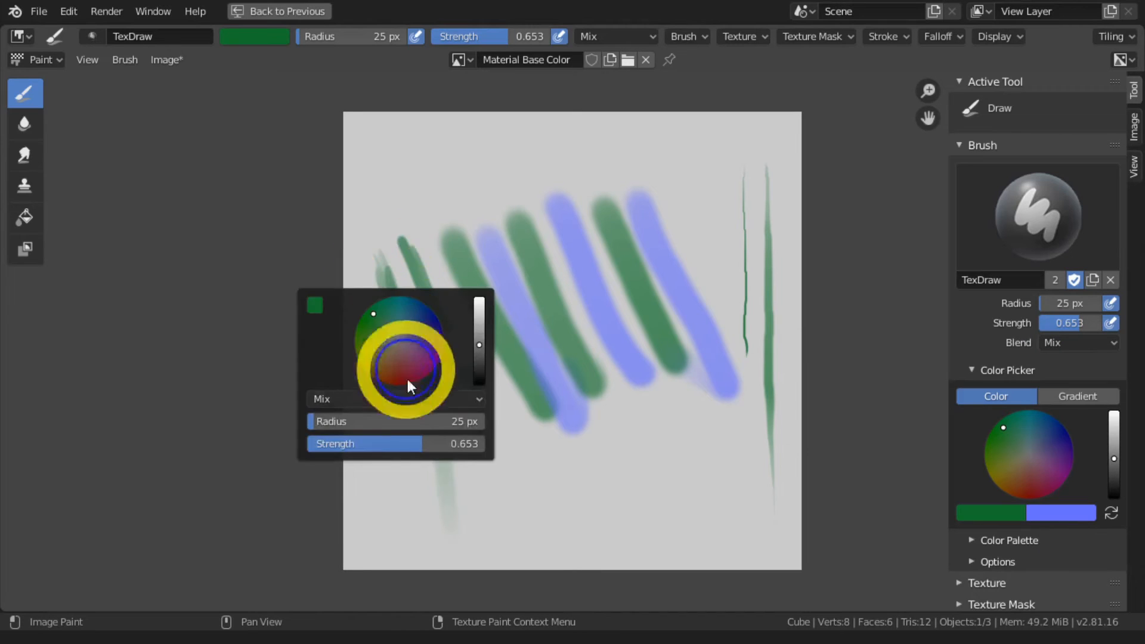
{"action": "left_click_drag", "start_coordinate": [590, 429], "coordinate": [612, 471]}
{"action": "mouse_move", "coordinate": [389, 275]}
{"action": "left_mouse_down"}
{"action": "mouse_move", "coordinate": [379, 269]}
{"action": "mouse_move", "coordinate": [432, 406]}
{"action": "left_mouse_up"}
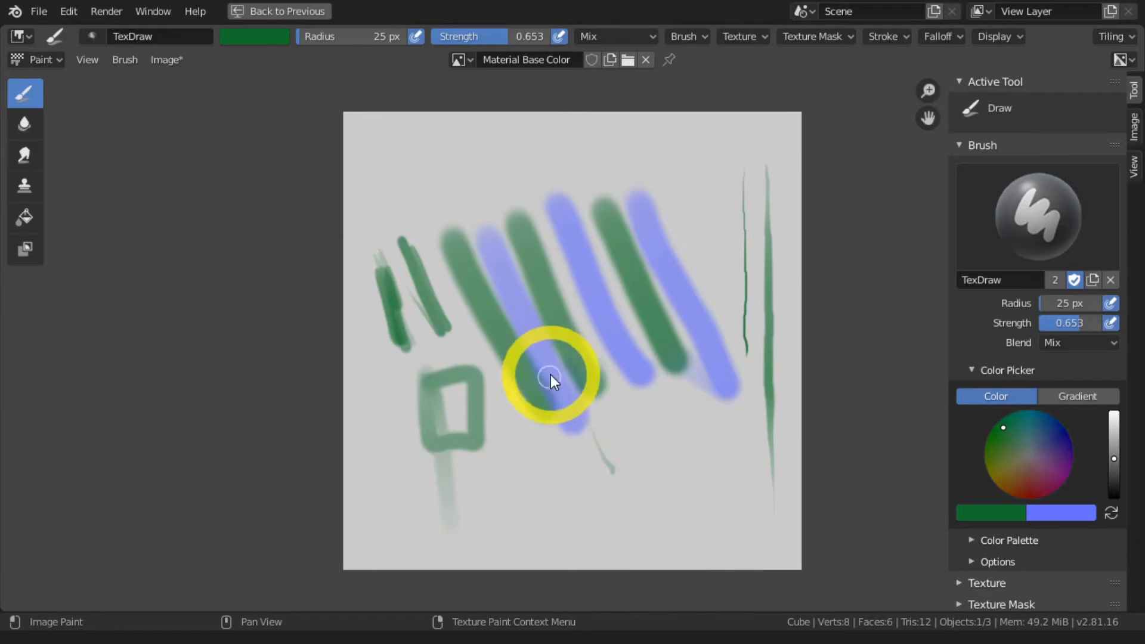
Set the brush strength to 0.7 by interactive adjustment and paint green scribbles in the canvas's lower-right area
{"action": "key", "text": "shift+f"}
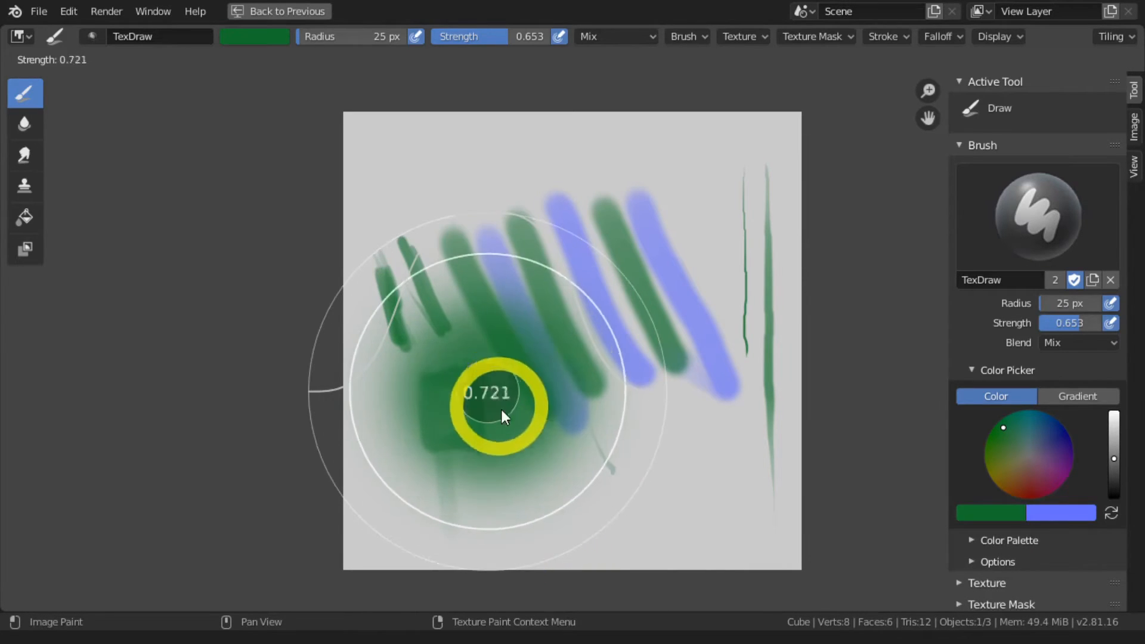
{"action": "key", "text": "KP_Decimal"}
{"action": "key", "text": "KP_7"}
{"action": "key", "text": "Return"}
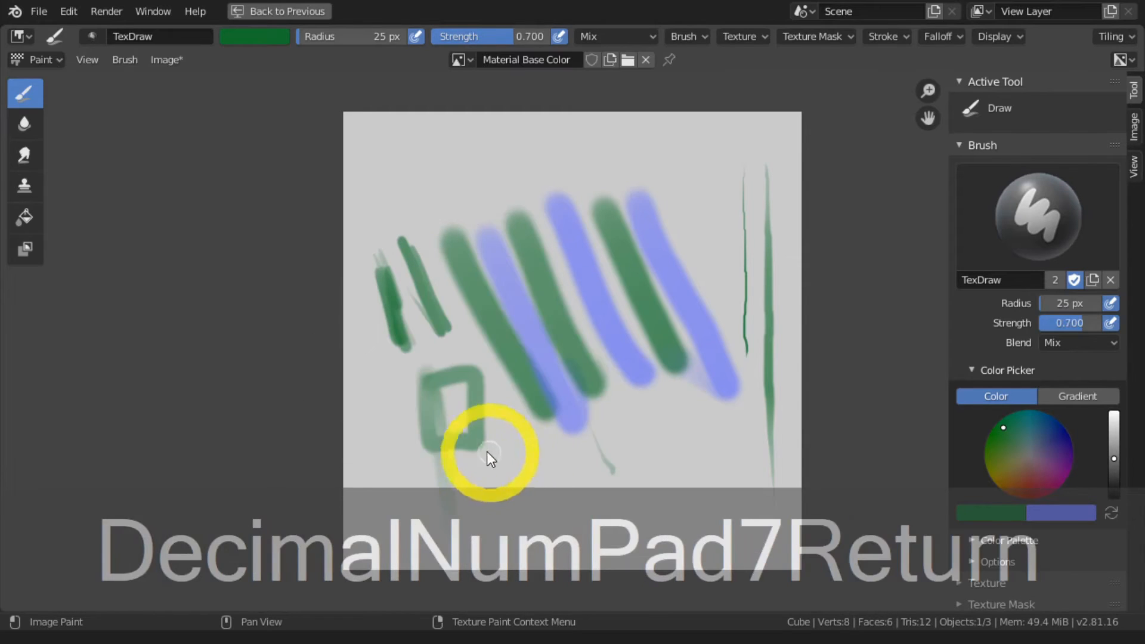
{"action": "mouse_move", "coordinate": [707, 466]}
{"action": "left_mouse_down"}
{"action": "mouse_move", "coordinate": [711, 491]}
{"action": "mouse_move", "coordinate": [691, 443]}
{"action": "mouse_move", "coordinate": [664, 475]}
{"action": "mouse_move", "coordinate": [710, 471]}
{"action": "mouse_move", "coordinate": [697, 454]}
{"action": "mouse_move", "coordinate": [520, 466]}
{"action": "left_mouse_up"}
{"action": "mouse_move", "coordinate": [710, 493]}
{"action": "left_mouse_down"}
{"action": "mouse_move", "coordinate": [717, 516]}
{"action": "mouse_move", "coordinate": [695, 544]}
{"action": "mouse_move", "coordinate": [686, 527]}
{"action": "left_mouse_up"}
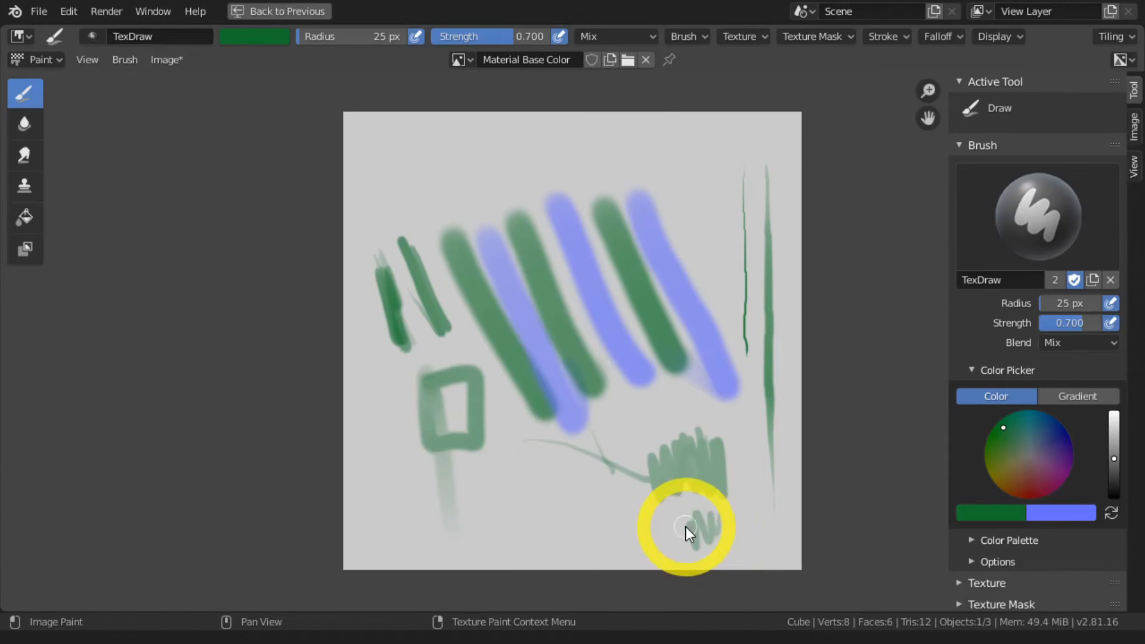
Disable pressure sensitivity for the brush radius and paint two small green patches in the canvas's upper-left area
{"action": "left_click", "coordinate": [1109, 303]}
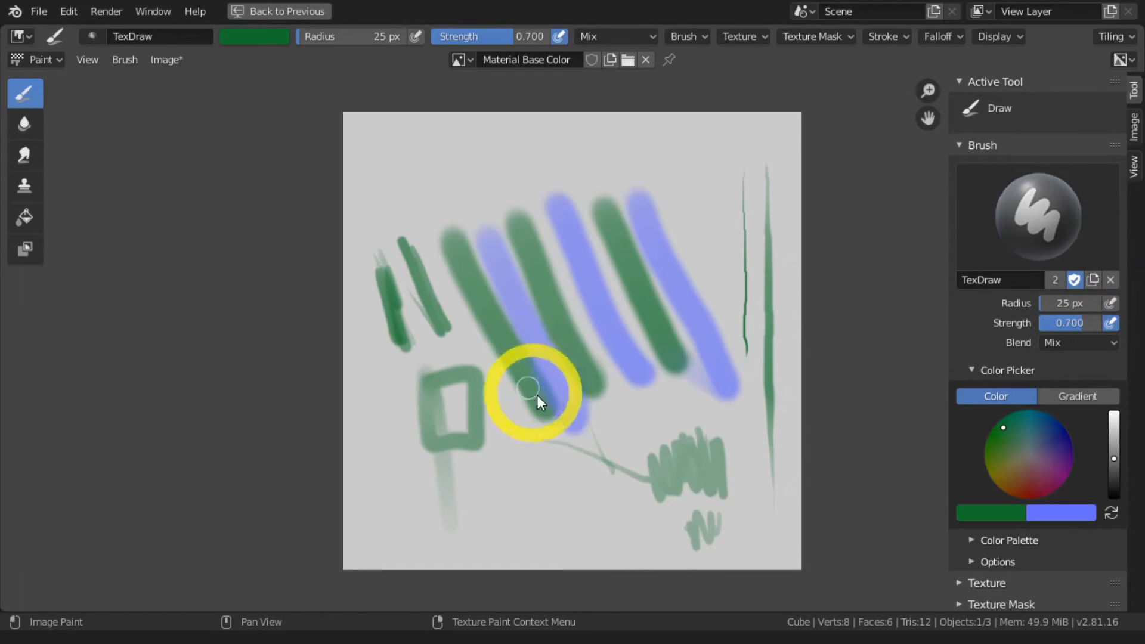
{"action": "left_click", "coordinate": [417, 171]}
{"action": "mouse_move", "coordinate": [416, 171]}
{"action": "left_mouse_down"}
{"action": "mouse_move", "coordinate": [434, 199]}
{"action": "mouse_move", "coordinate": [471, 180]}
{"action": "mouse_move", "coordinate": [467, 151]}
{"action": "left_mouse_up"}
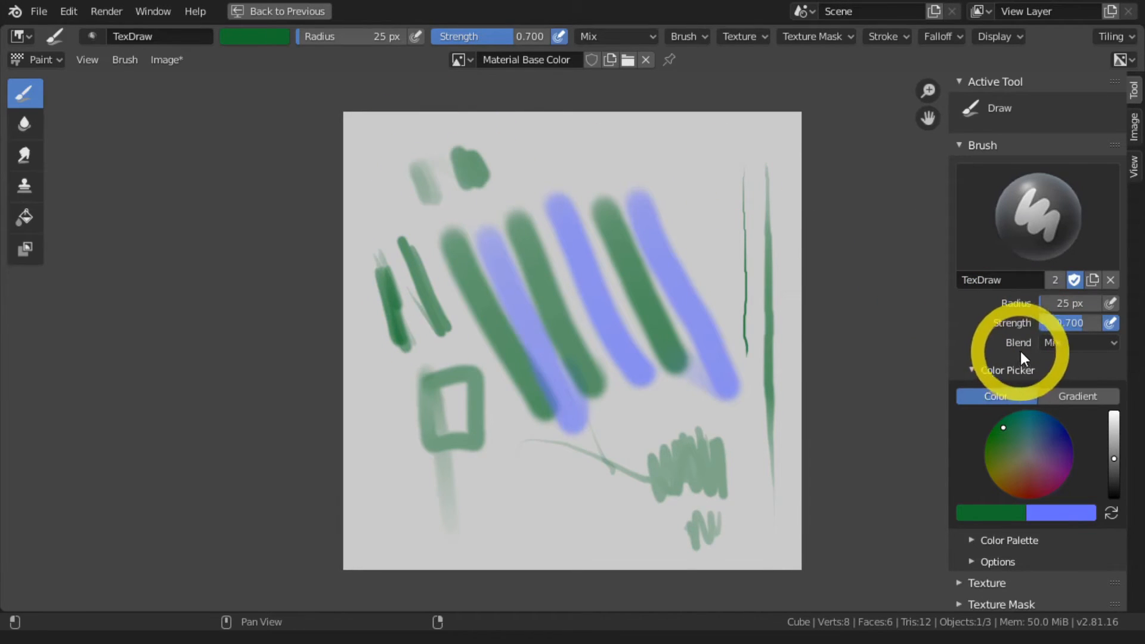
Switch the brush blend mode to Multiply and paint short strokes over the green and blue stripes and the blank area beside them
{"action": "left_click", "coordinate": [1084, 341]}
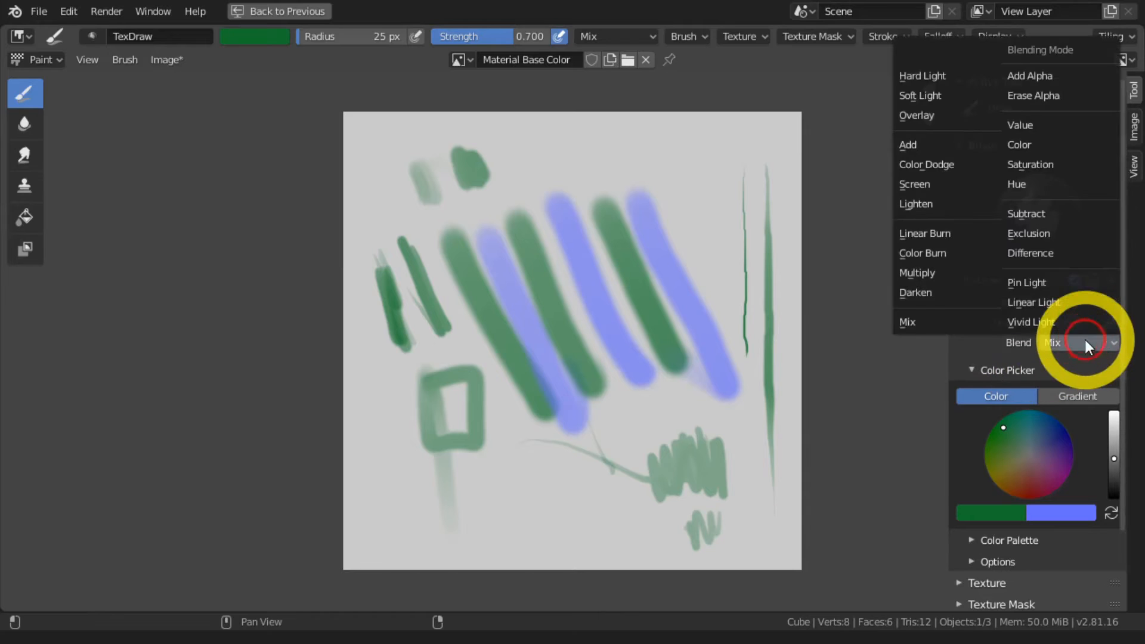
{"action": "left_click", "coordinate": [918, 274]}
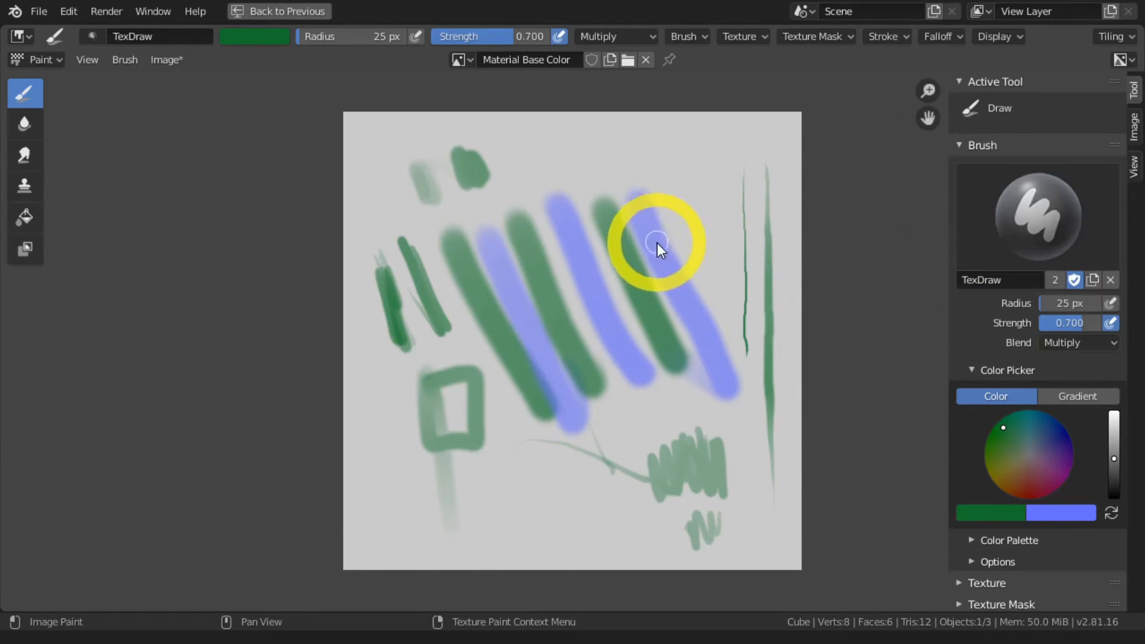
{"action": "mouse_move", "coordinate": [656, 241]}
{"action": "left_mouse_down"}
{"action": "mouse_move", "coordinate": [619, 242]}
{"action": "mouse_move", "coordinate": [620, 262]}
{"action": "mouse_move", "coordinate": [591, 275]}
{"action": "mouse_move", "coordinate": [632, 221]}
{"action": "mouse_move", "coordinate": [689, 182]}
{"action": "mouse_move", "coordinate": [663, 178]}
{"action": "left_mouse_up"}
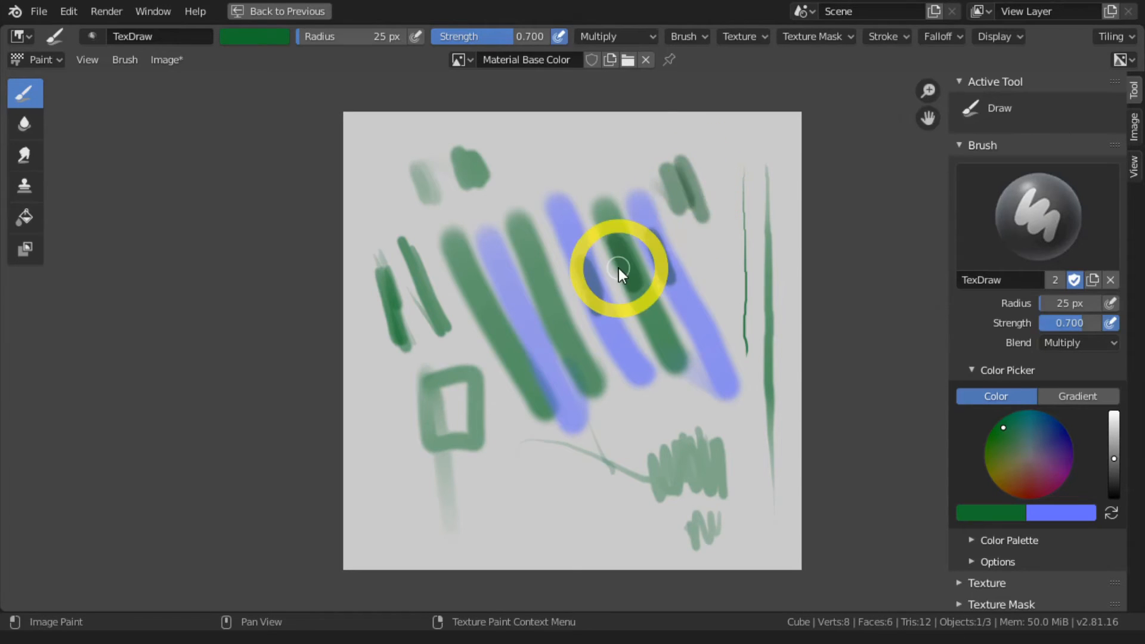
{"action": "left_click", "coordinate": [1065, 343]}
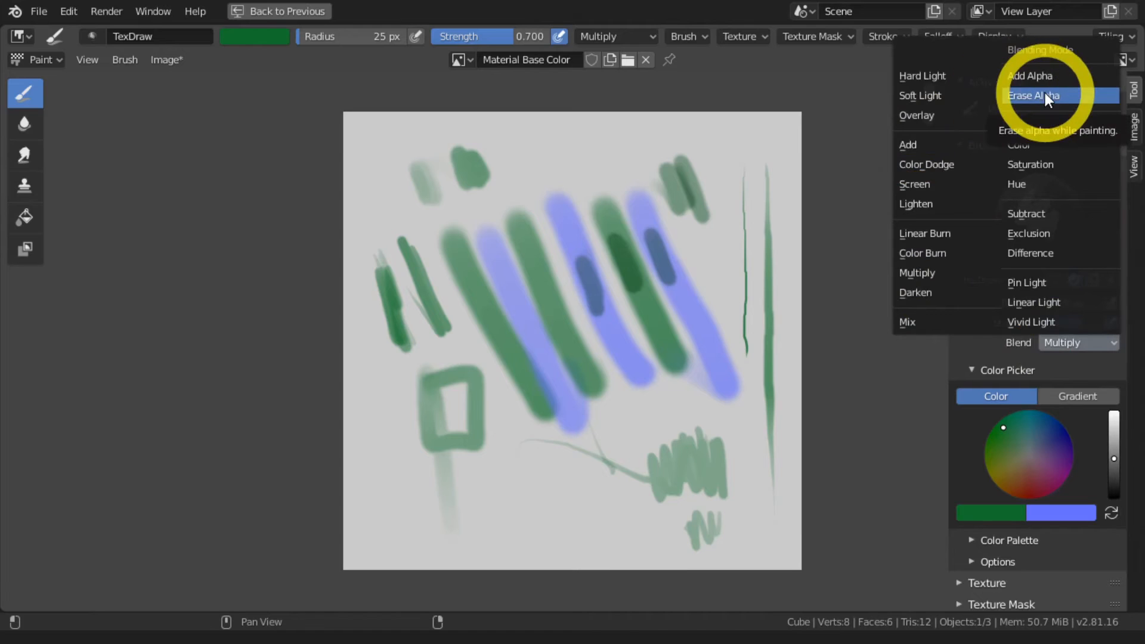
{"action": "left_click", "coordinate": [970, 348]}
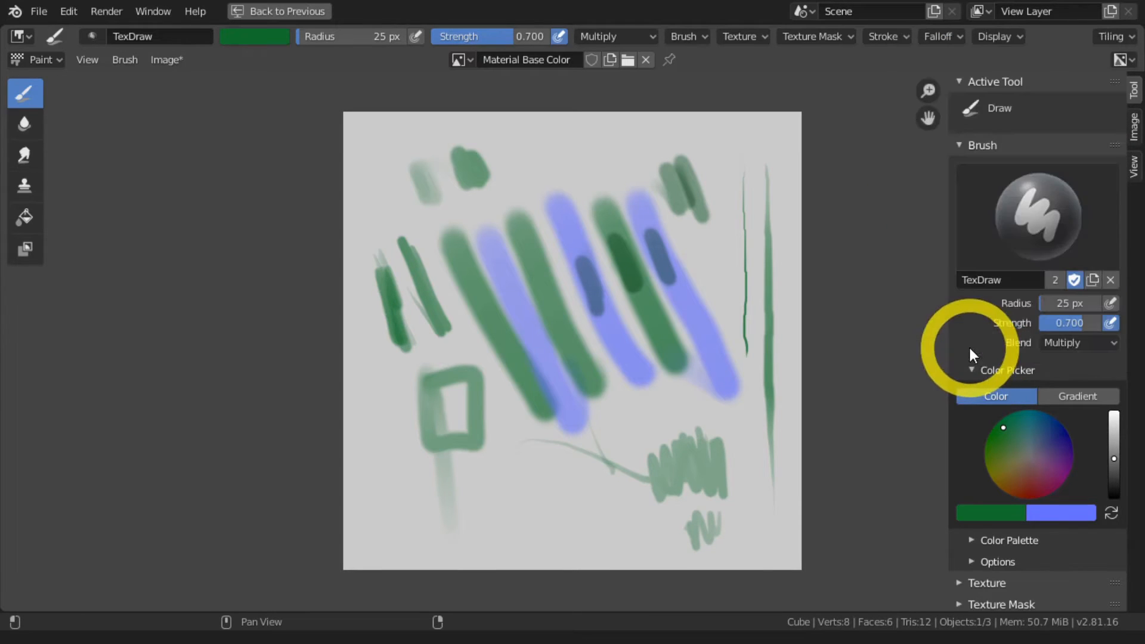
Discard all unsaved paint changes on the Material Base Color image
{"action": "left_click", "coordinate": [1133, 126]}
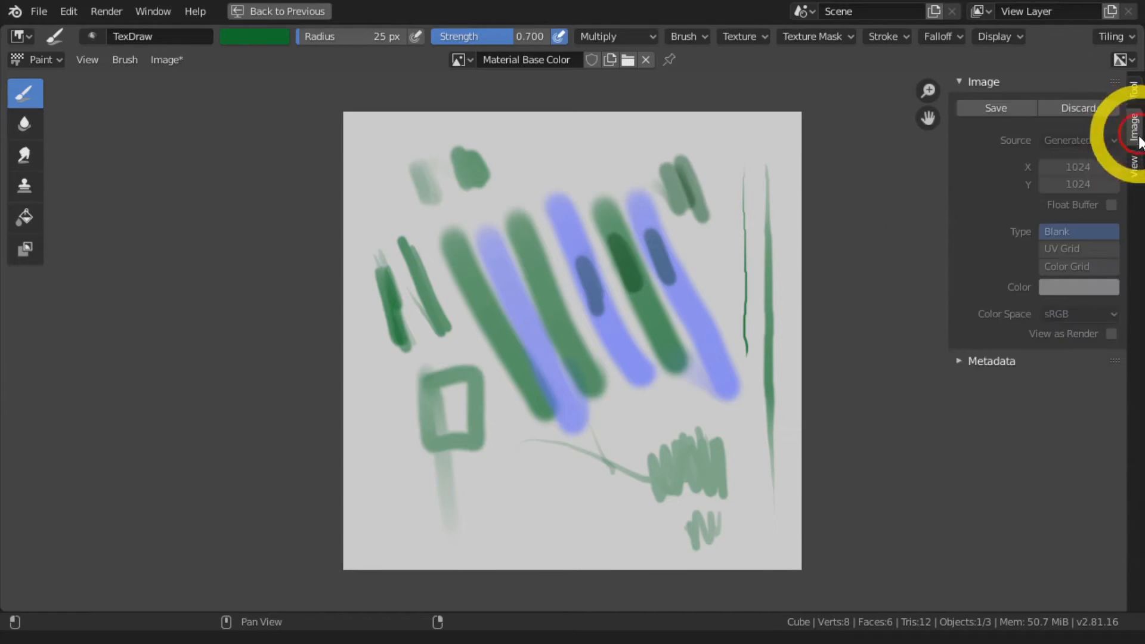
{"action": "left_click", "coordinate": [1067, 106]}
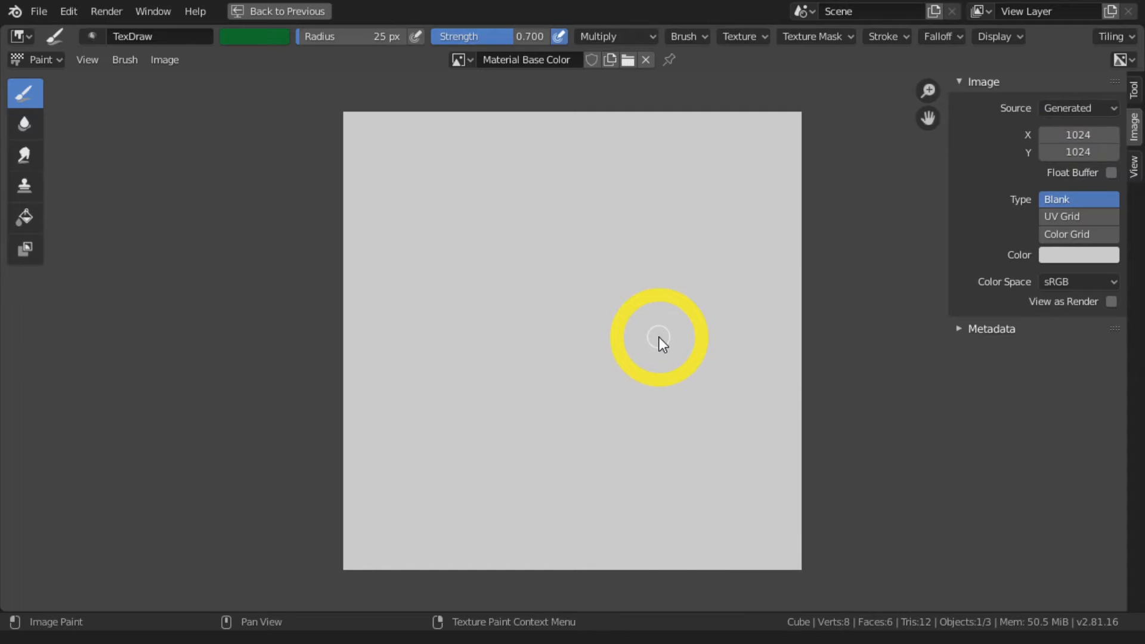
Create a new colour palette for the brush and check the list of available palettes
{"action": "left_click", "coordinate": [1134, 89]}
{"action": "scroll", "coordinate": [1023, 338], "scroll_direction": "down", "scroll_amount": 3}
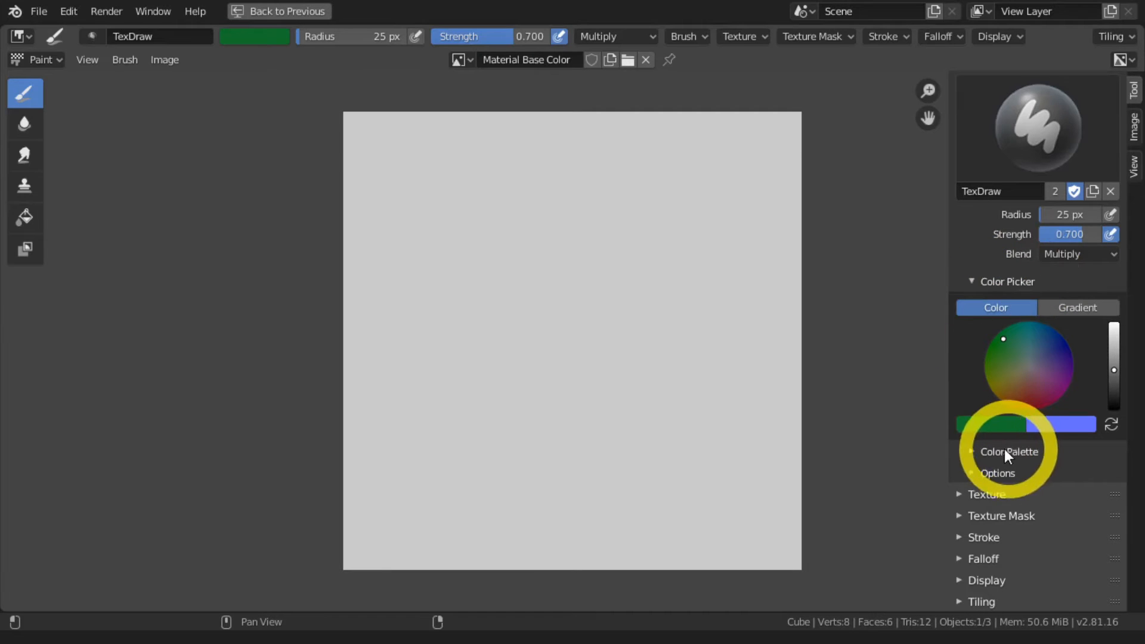
{"action": "left_click", "coordinate": [967, 448]}
{"action": "scroll", "coordinate": [1014, 459], "scroll_direction": "down", "scroll_amount": 2}
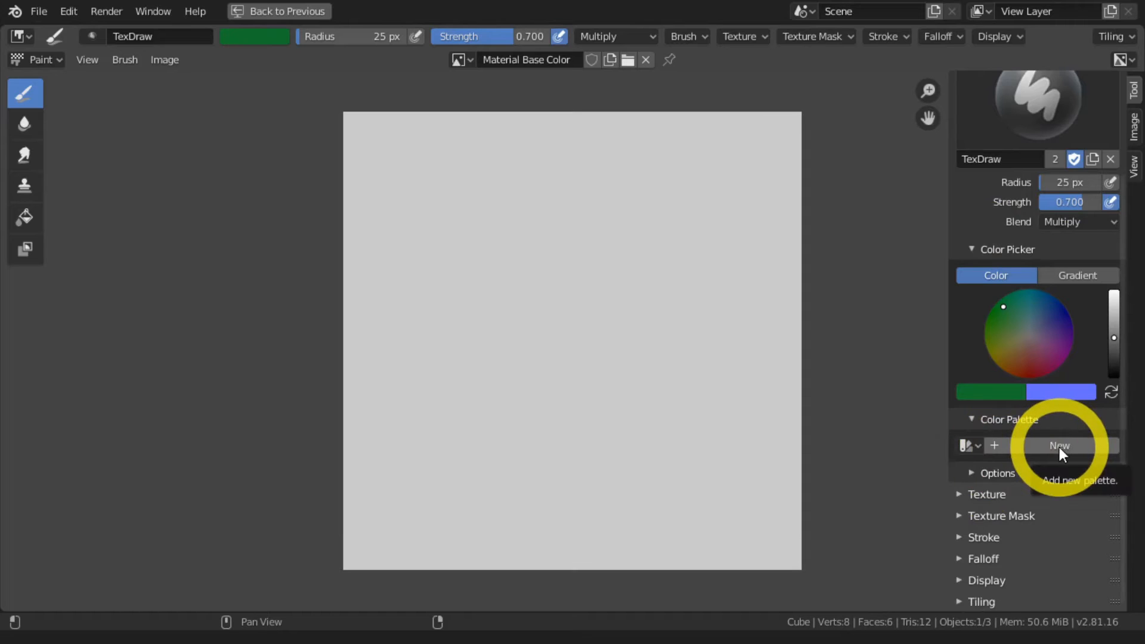
{"action": "left_click", "coordinate": [973, 445]}
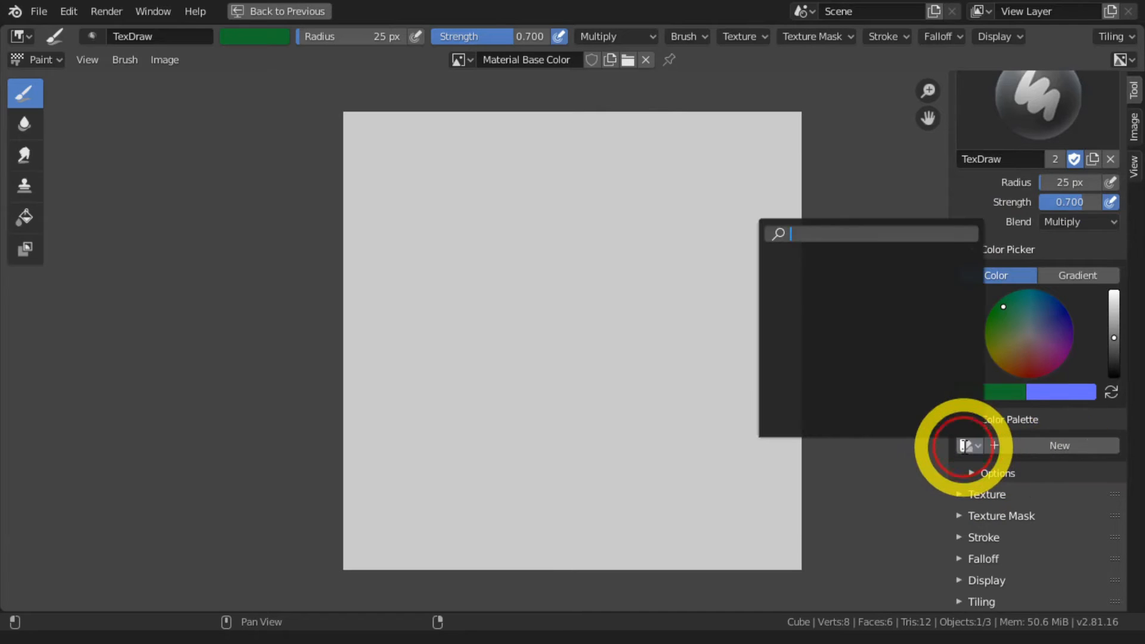
{"action": "left_click", "coordinate": [1029, 445]}
{"action": "left_click", "coordinate": [966, 446]}
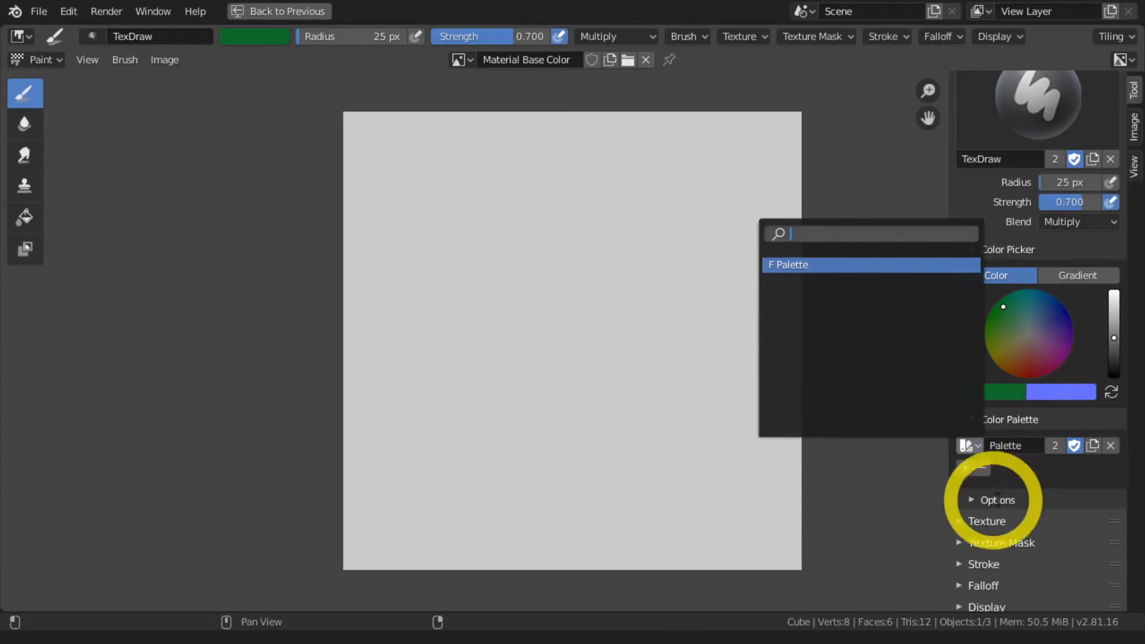
{"action": "left_click", "coordinate": [1041, 466]}
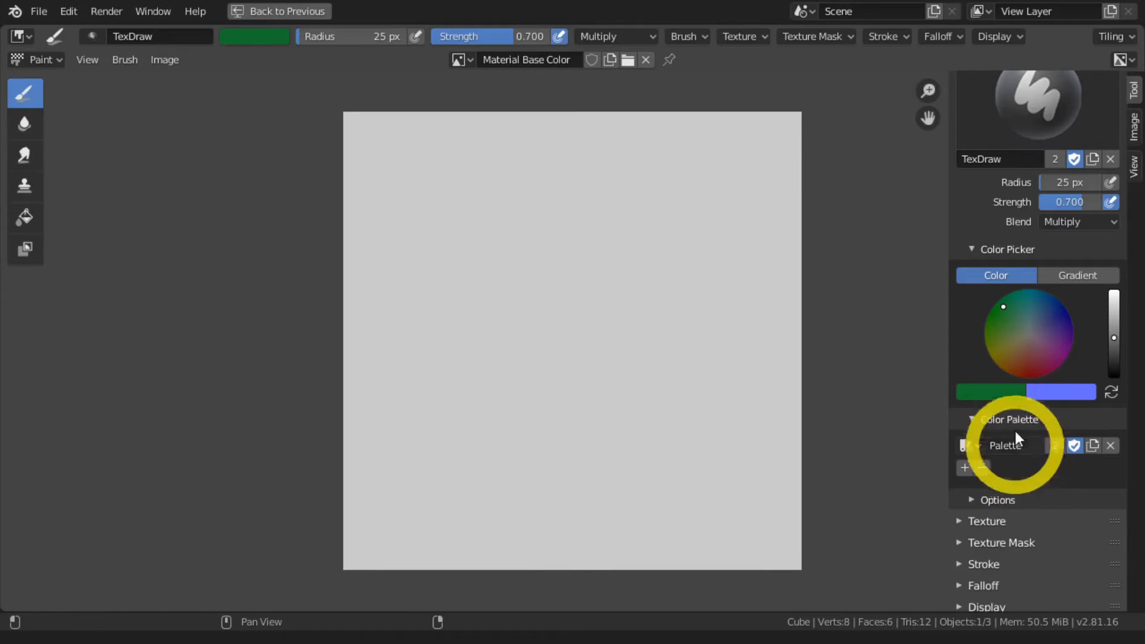
Add a full-brightness magenta and a bright green to the colour palette
{"action": "left_click", "coordinate": [1067, 357]}
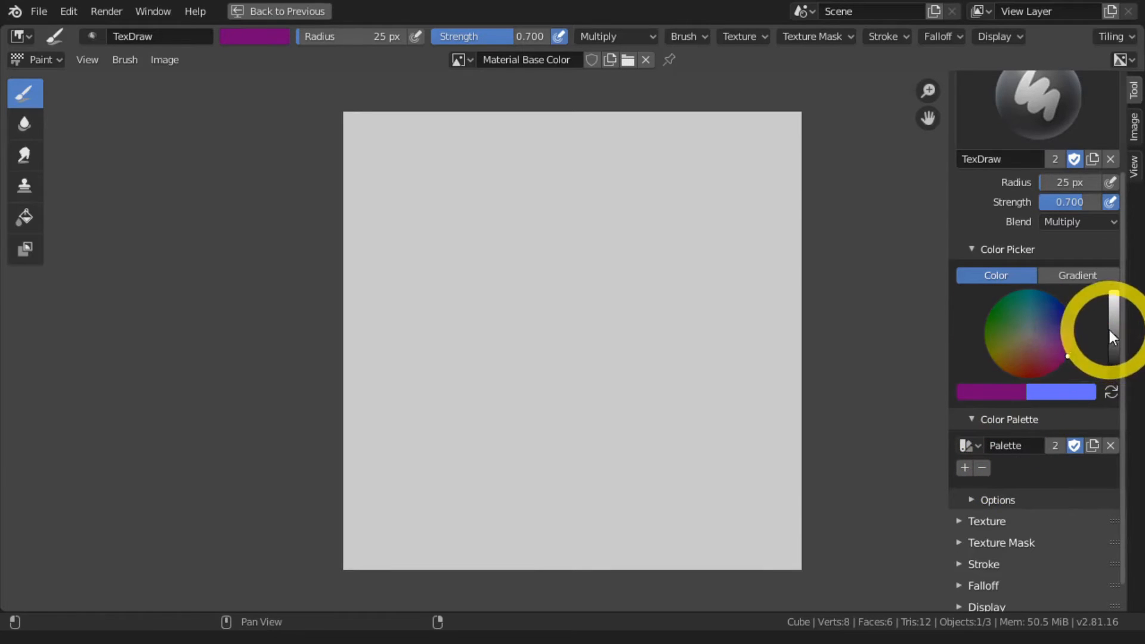
{"action": "left_click_drag", "start_coordinate": [1109, 330], "coordinate": [1104, 268]}
{"action": "left_click", "coordinate": [969, 470]}
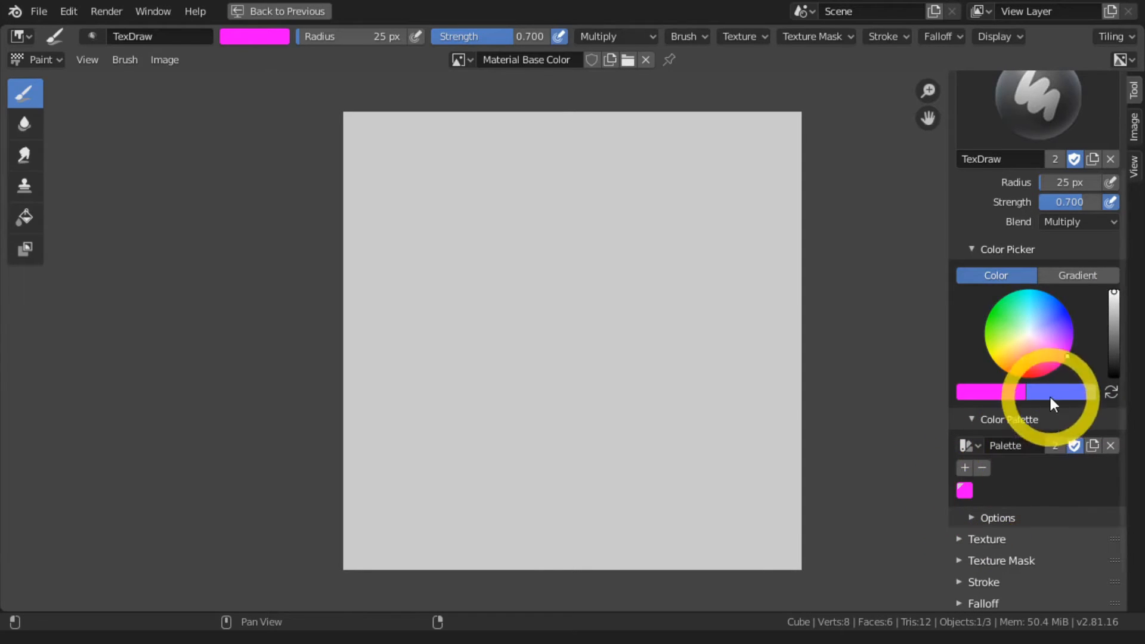
{"action": "left_click", "coordinate": [989, 311]}
{"action": "left_click", "coordinate": [964, 468]}
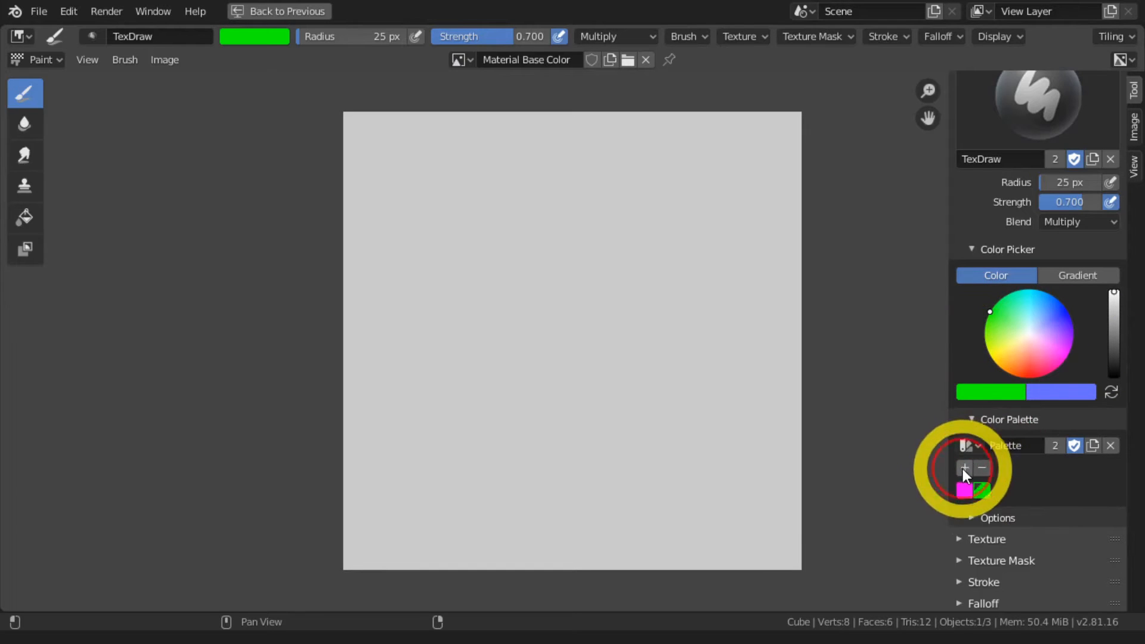
Set the brush colour to a bright blue and add it to the colour palette
{"action": "left_click", "coordinate": [1062, 304]}
{"action": "left_click", "coordinate": [963, 468]}
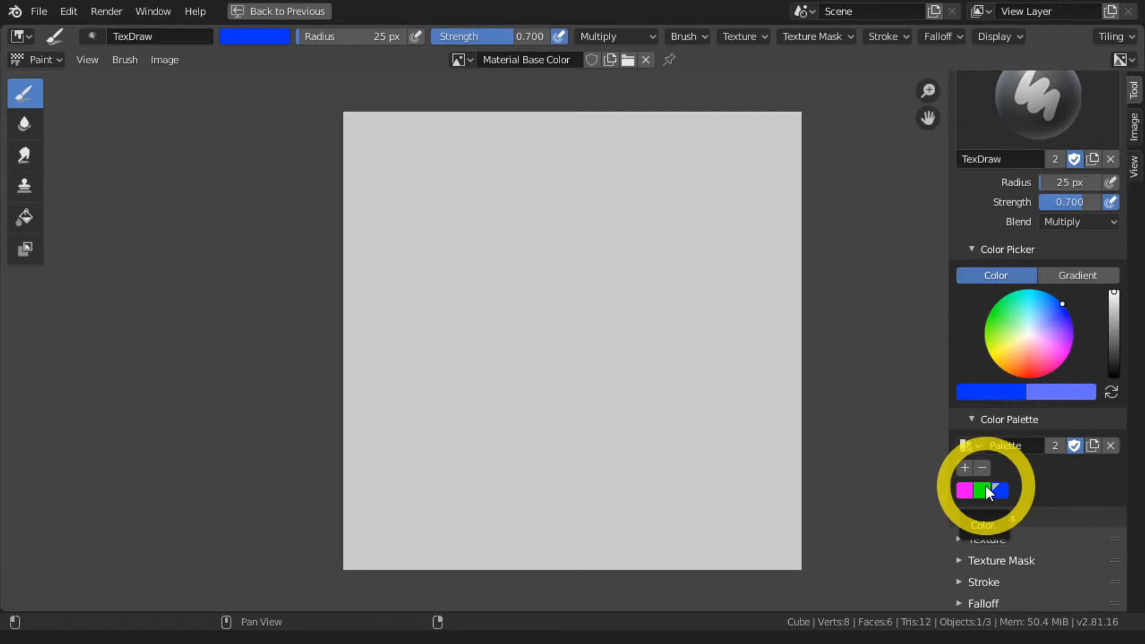
Paint a winding light green stroke, then set the strength to 1.000 and paint a winding pink stroke beside it
{"action": "left_click", "coordinate": [1003, 321]}
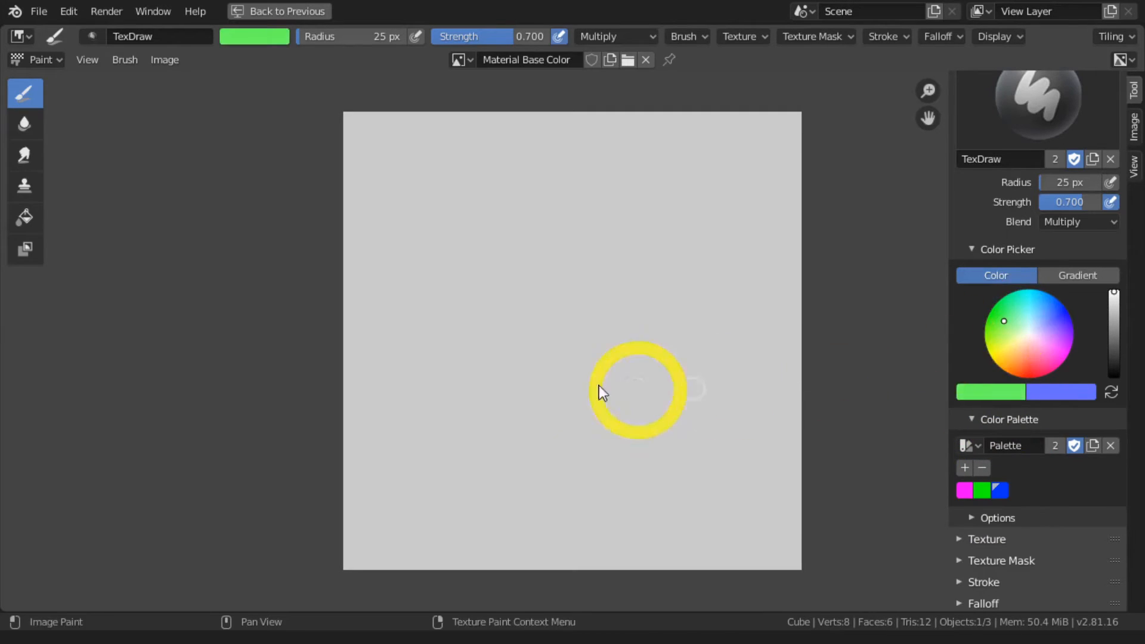
{"action": "mouse_move", "coordinate": [480, 239]}
{"action": "left_mouse_down"}
{"action": "mouse_move", "coordinate": [603, 274]}
{"action": "mouse_move", "coordinate": [539, 386]}
{"action": "mouse_move", "coordinate": [544, 456]}
{"action": "left_mouse_up"}
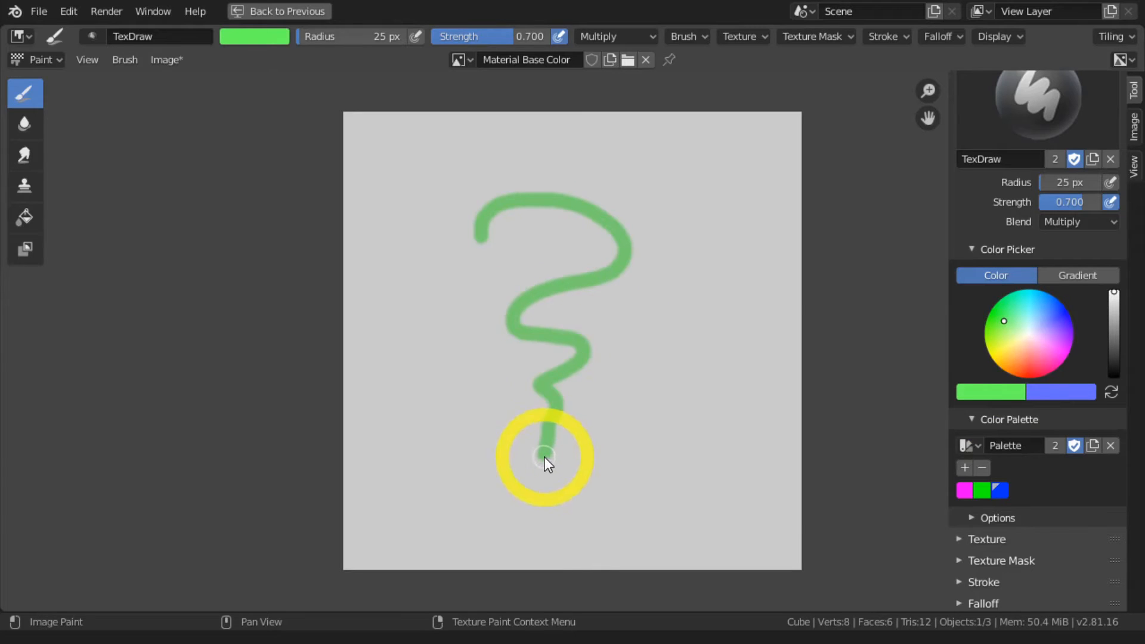
{"action": "left_click_drag", "start_coordinate": [1061, 209], "coordinate": [1077, 206]}
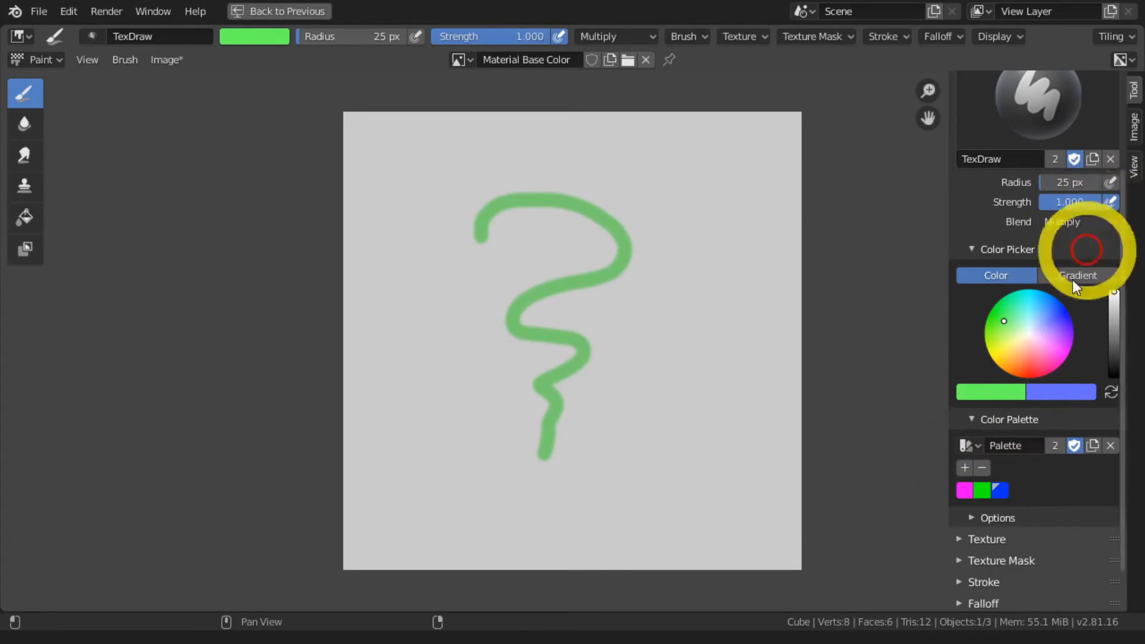
{"action": "left_click_drag", "start_coordinate": [1039, 363], "coordinate": [1050, 349]}
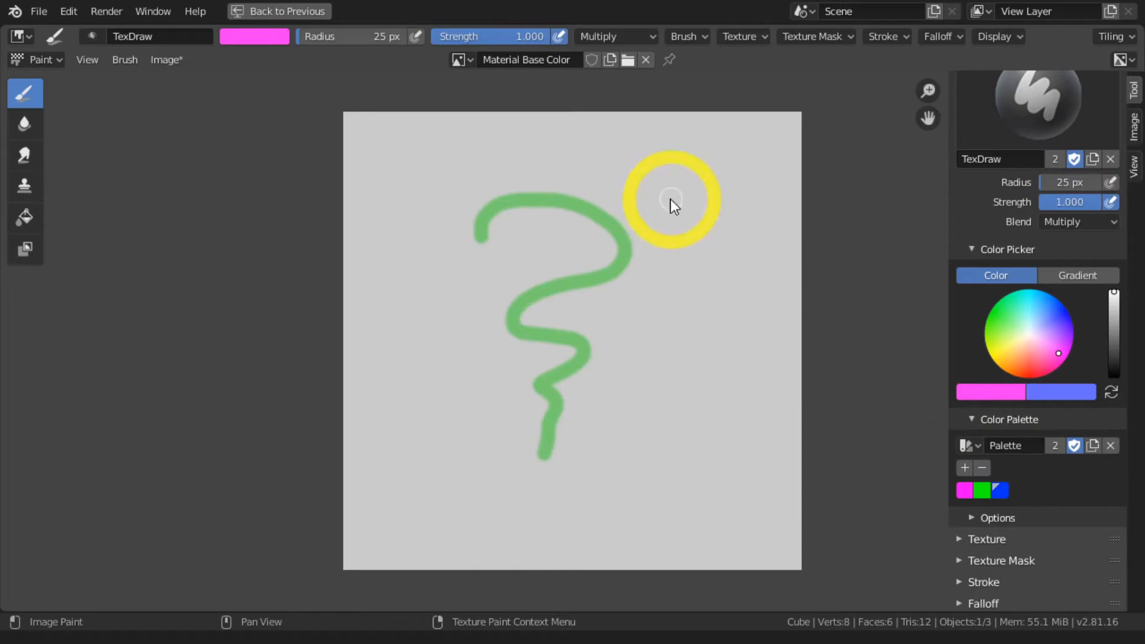
{"action": "mouse_move", "coordinate": [670, 199]}
{"action": "left_mouse_down"}
{"action": "mouse_move", "coordinate": [666, 295]}
{"action": "mouse_move", "coordinate": [692, 456]}
{"action": "left_mouse_up"}
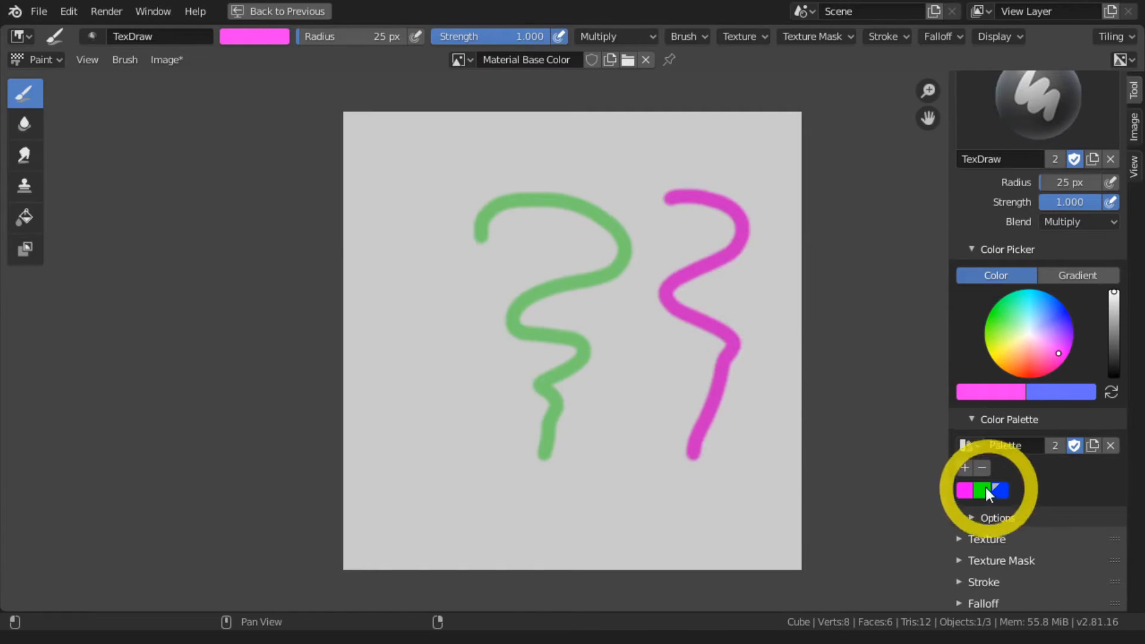
Remove the magenta, green and blue swatches from the colour palette
{"action": "left_click", "coordinate": [982, 469]}
{"action": "left_click", "coordinate": [983, 469]}
{"action": "left_click", "coordinate": [982, 468]}
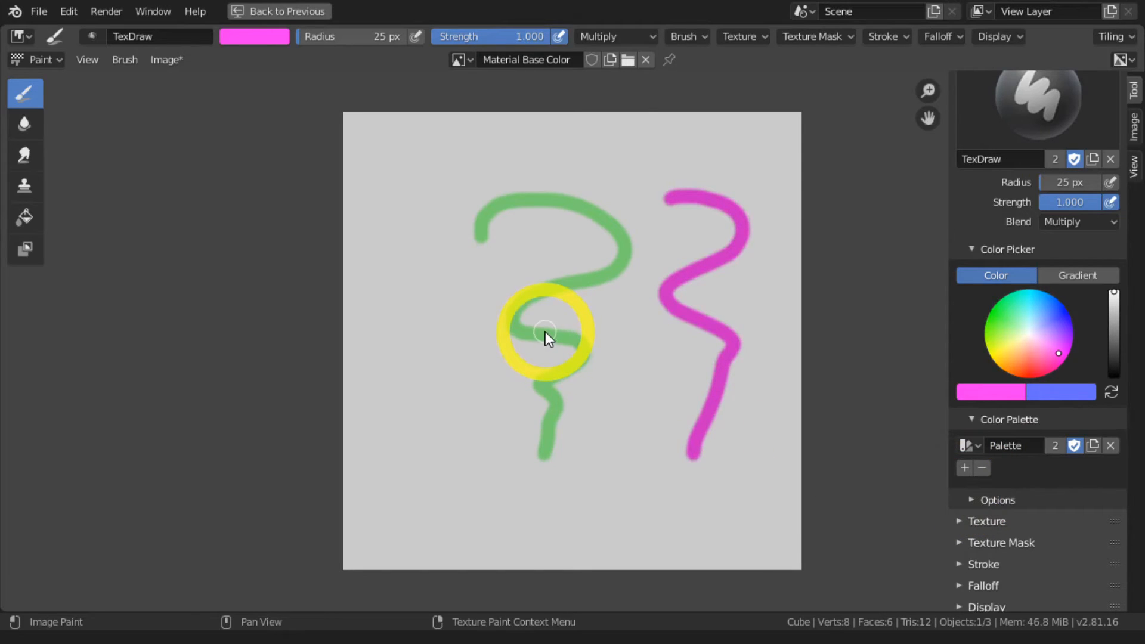
Sample the brush colour from the green stroke, from the pink stroke, and from the green stroke again
{"action": "key", "text": "s"}
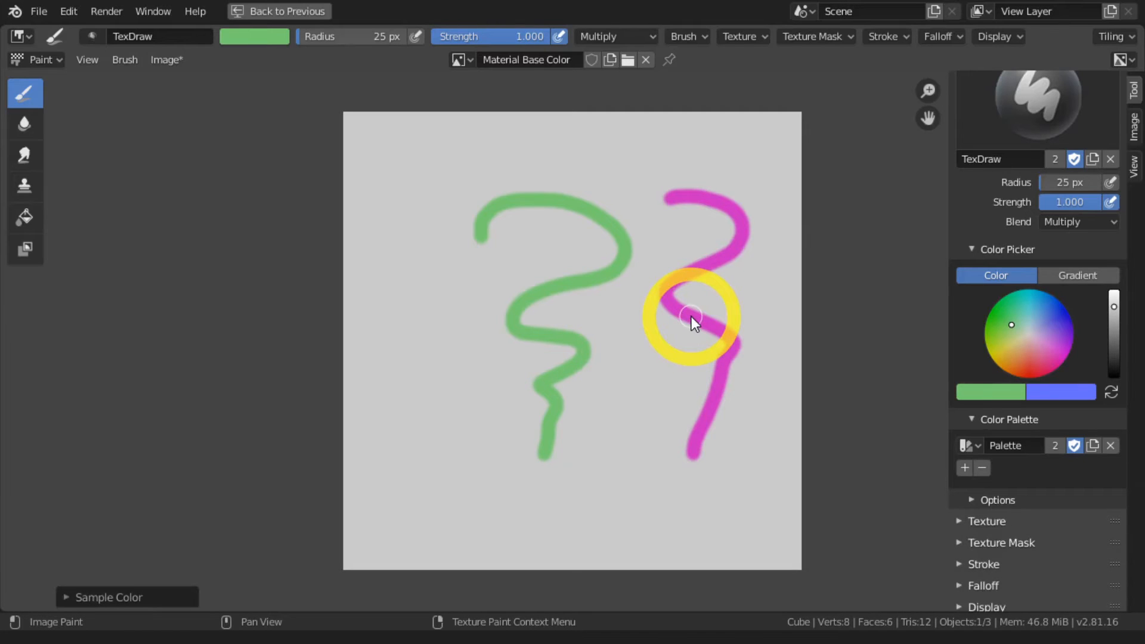
{"action": "key", "text": "s"}
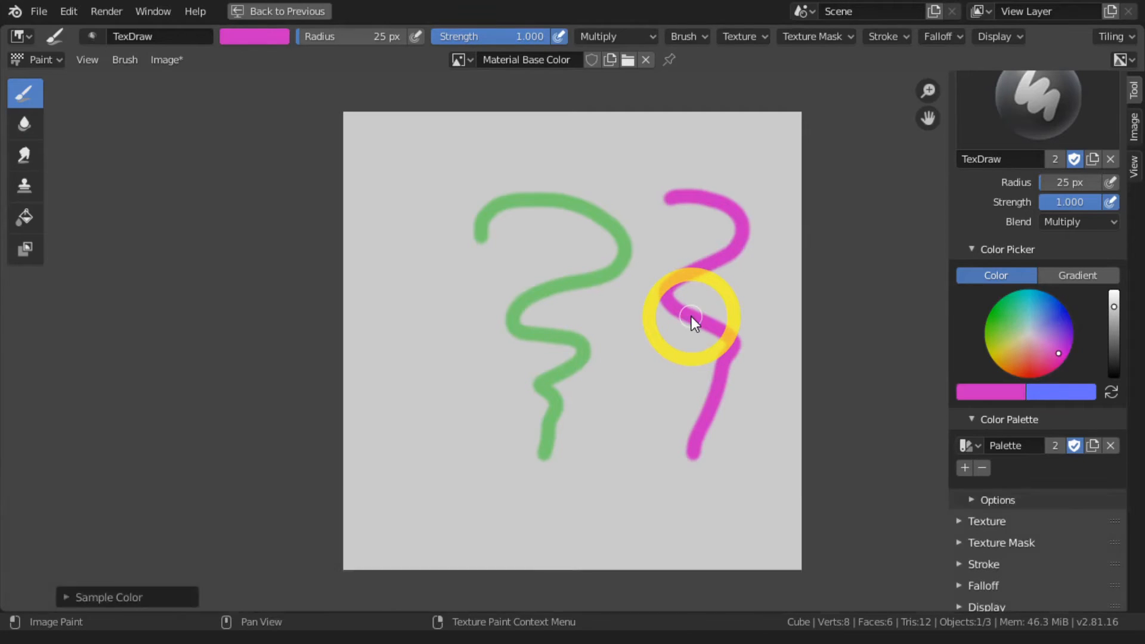
{"action": "key", "text": "s"}
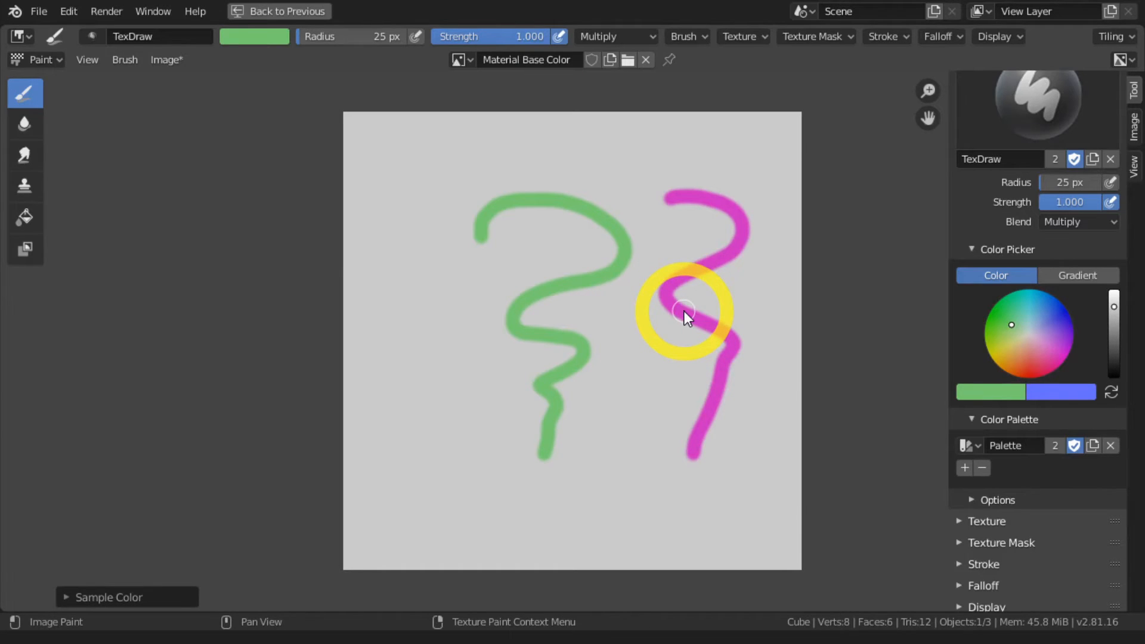
Sample the colours of the pink and green strokes into the palette as new swatches
{"action": "key", "text": "s"}
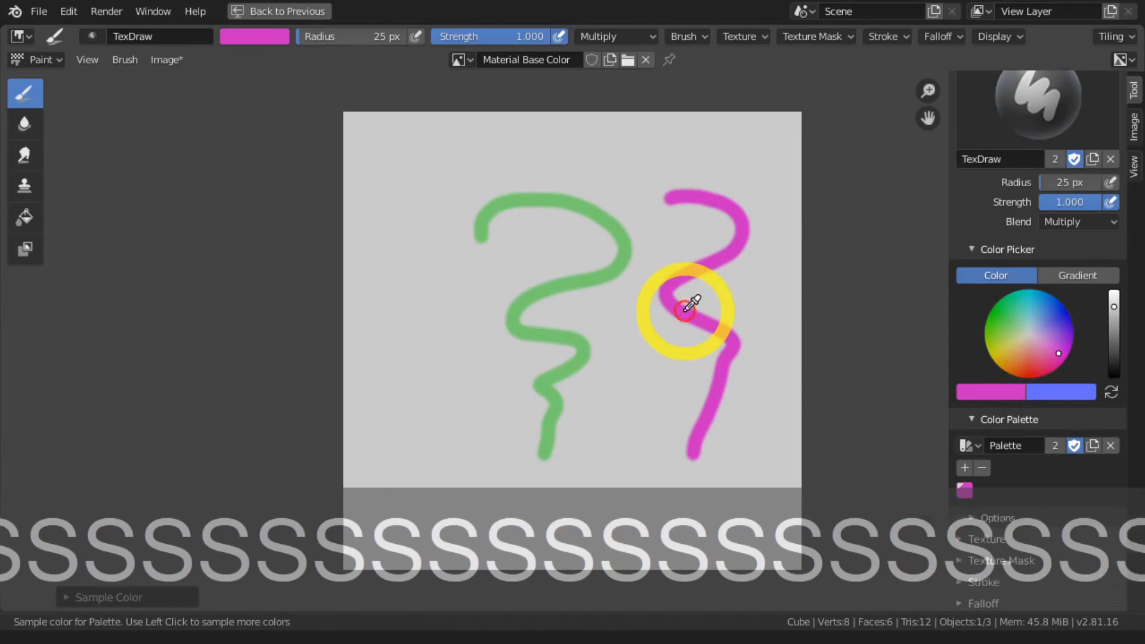
{"action": "left_click", "coordinate": [966, 488]}
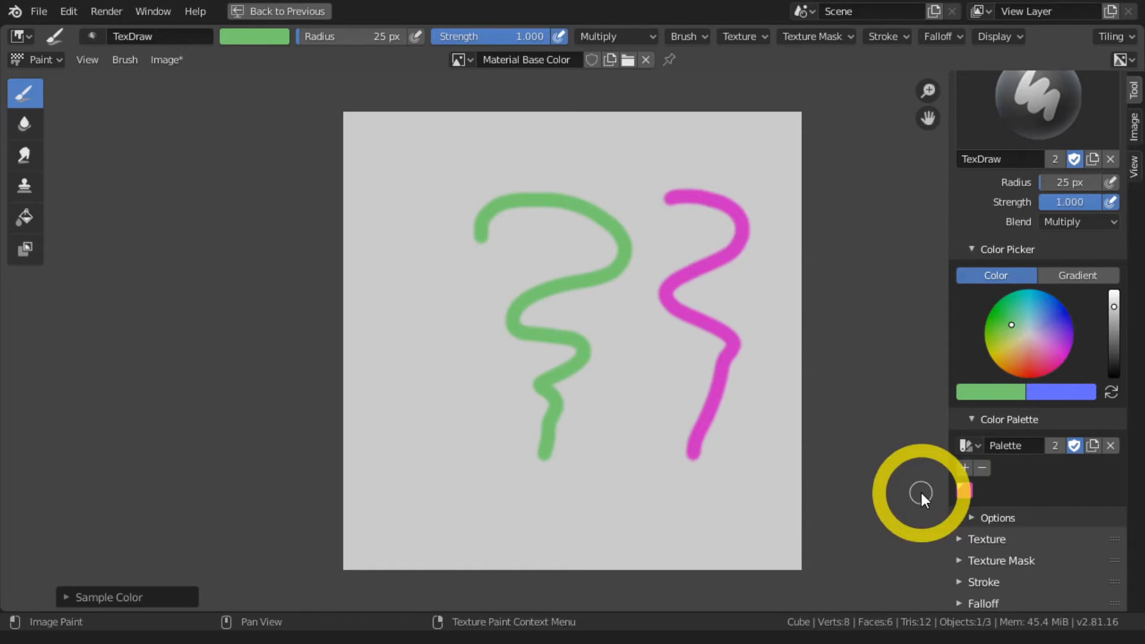
{"action": "key", "text": "s"}
{"action": "left_click", "coordinate": [567, 281], "text": "ctrl"}
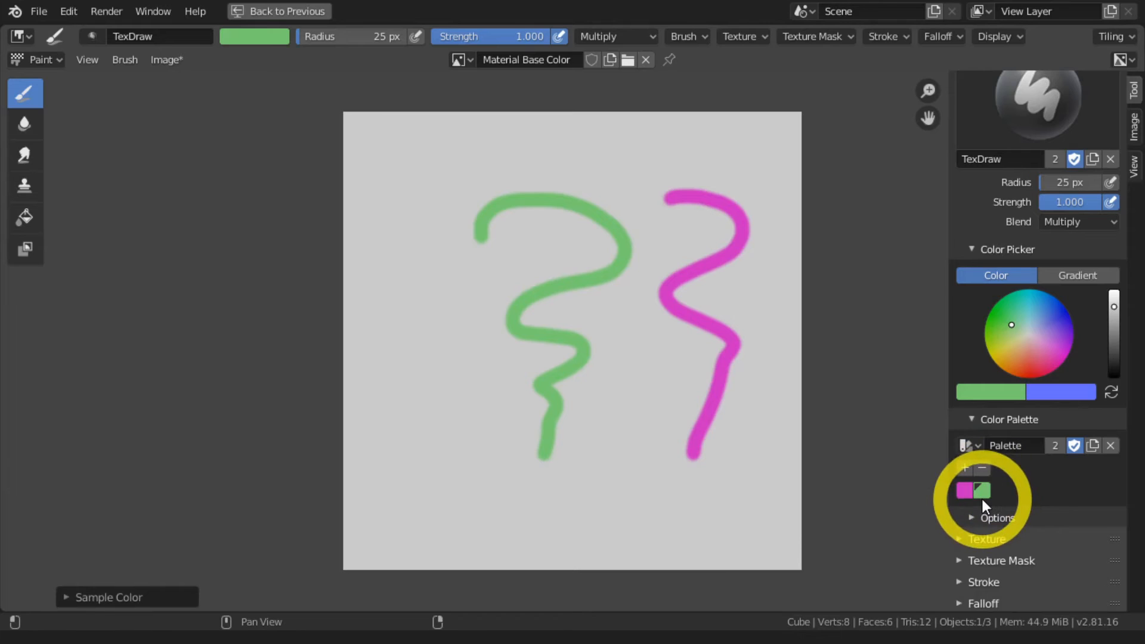
Remove both sampled swatches, unlink the palette from the brush and collapse the Color Palette settings
{"action": "left_click", "coordinate": [982, 467]}
{"action": "left_click", "coordinate": [984, 467]}
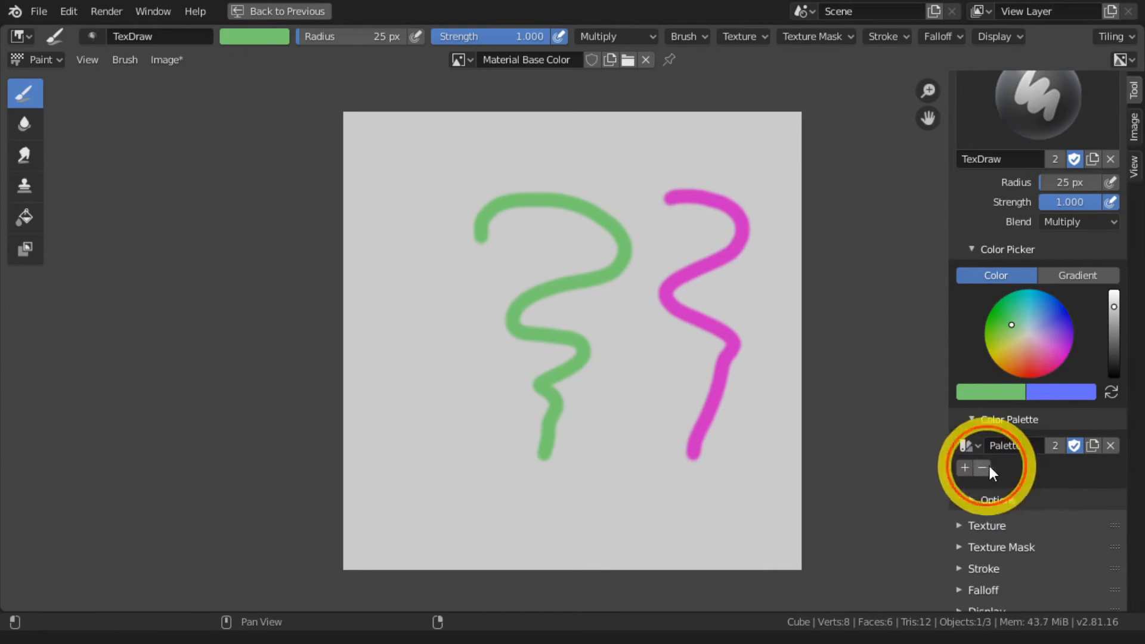
{"action": "left_click", "coordinate": [1109, 445]}
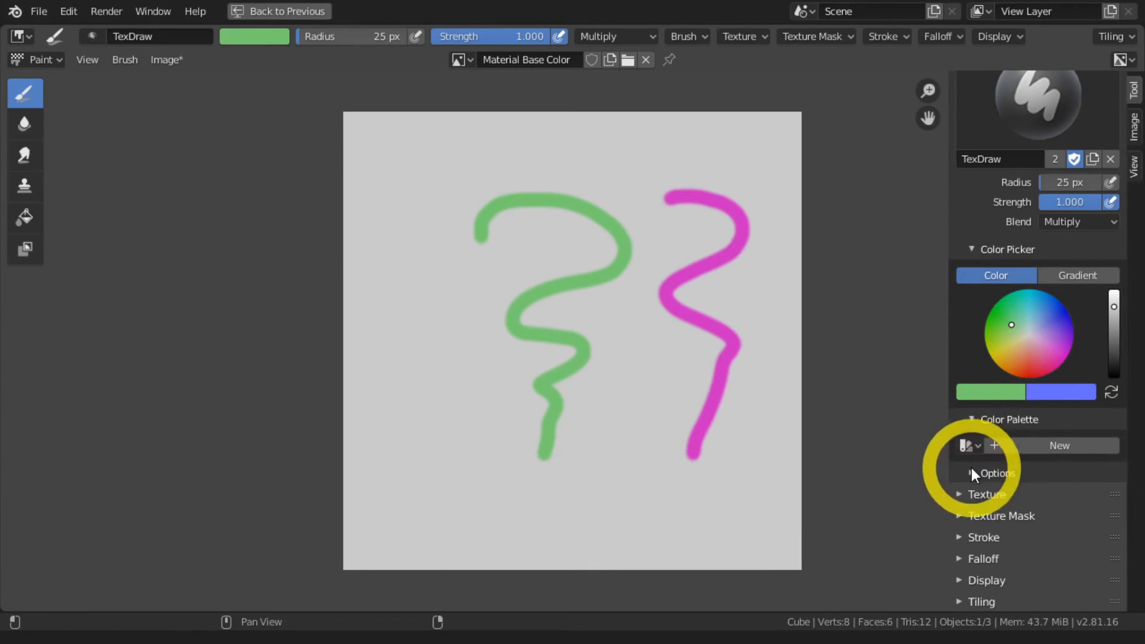
{"action": "left_click", "coordinate": [967, 418]}
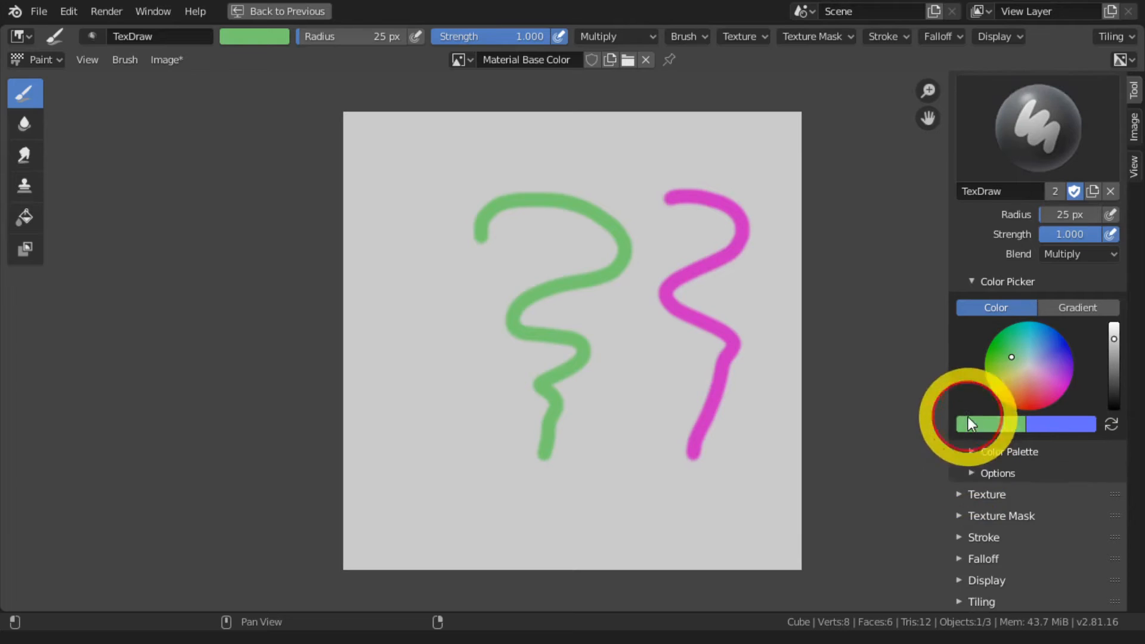
Reset the Material Base Color image to its blank generated state and return to the brush settings
{"action": "left_click", "coordinate": [1133, 127]}
{"action": "left_click", "coordinate": [1080, 108]}
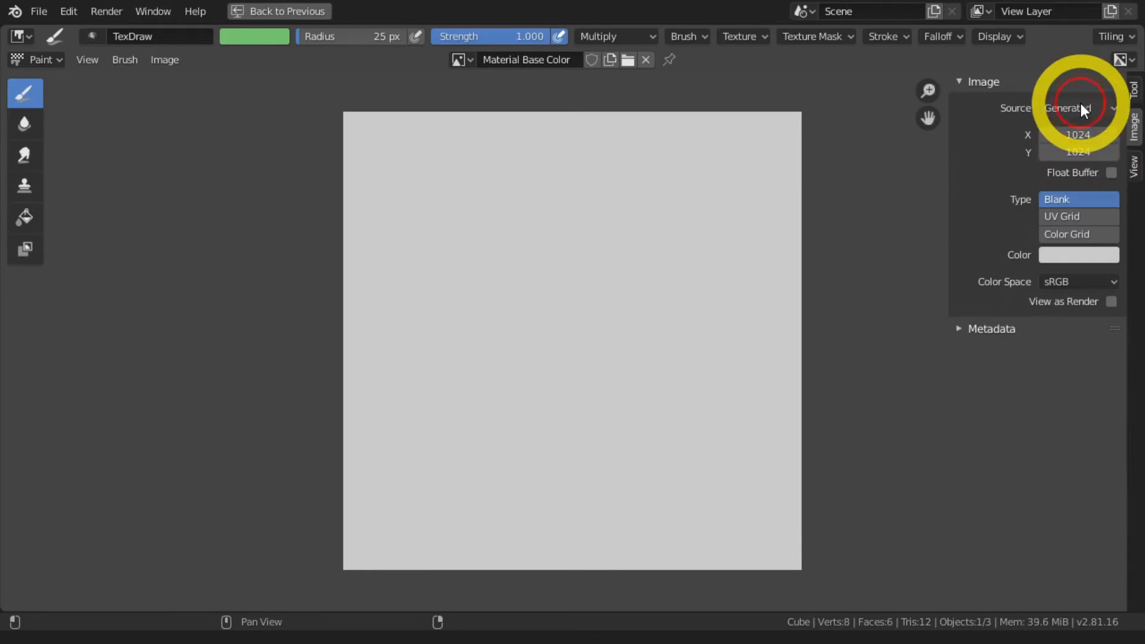
{"action": "left_click", "coordinate": [1133, 90]}
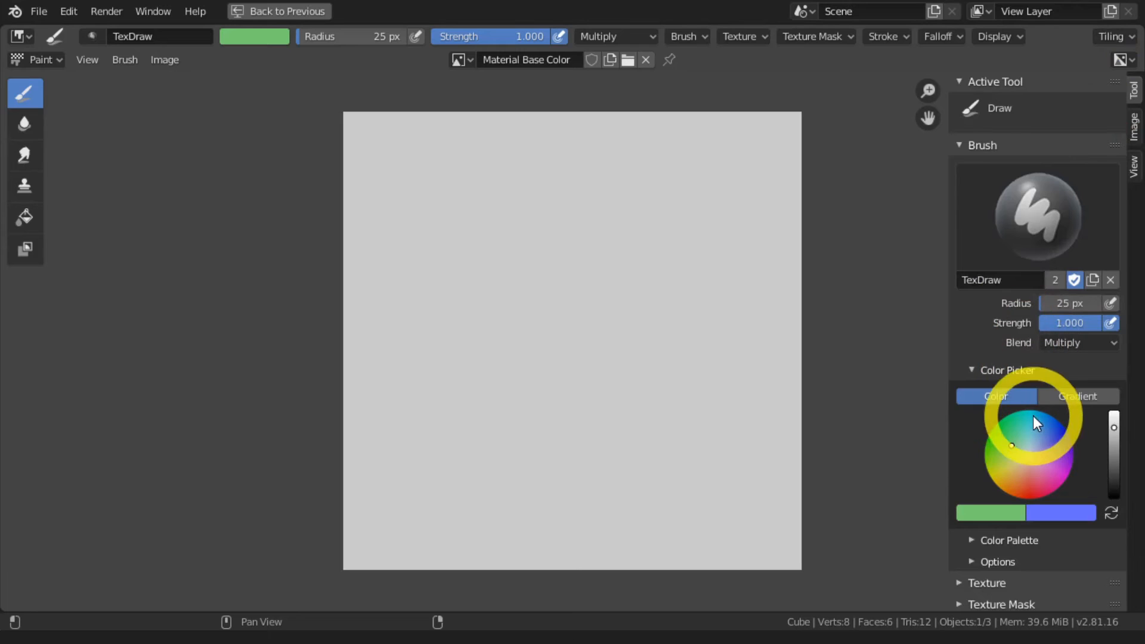
Expand the brush Options and set the brush strength to 0.7
{"action": "scroll", "coordinate": [1033, 414], "scroll_direction": "down", "scroll_amount": 4}
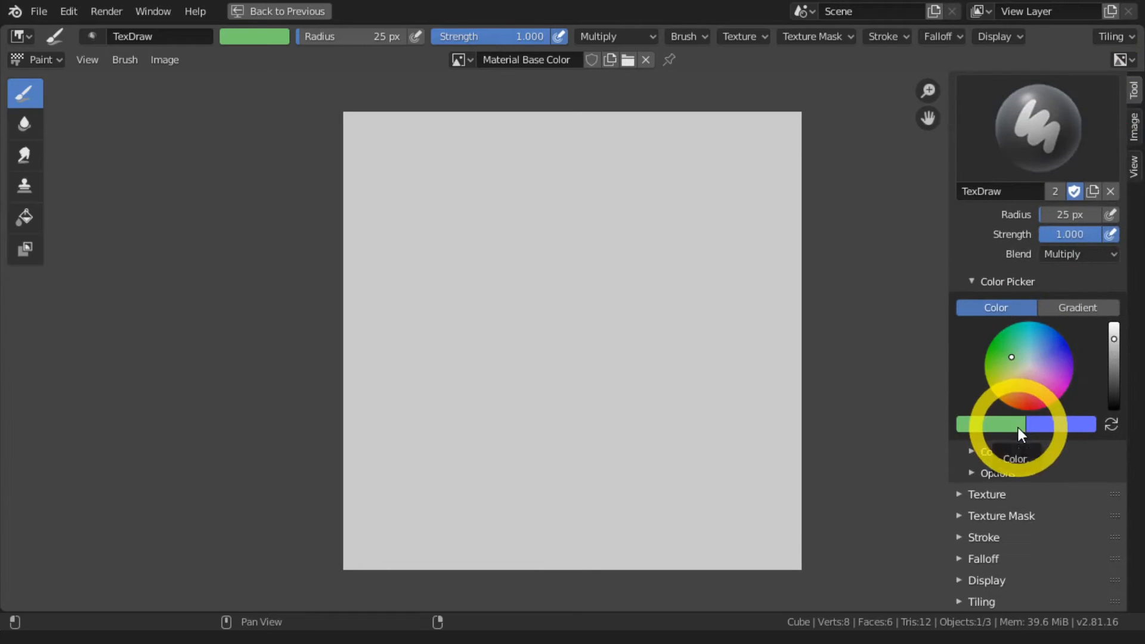
{"action": "left_click", "coordinate": [973, 473]}
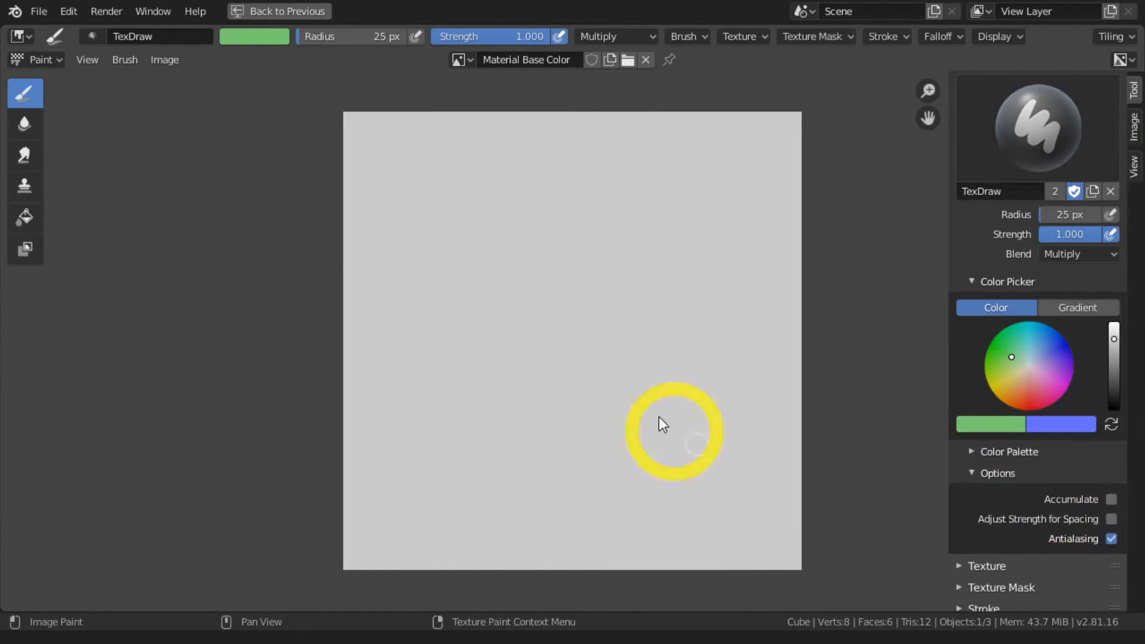
{"action": "left_click", "coordinate": [1064, 234]}
{"action": "type", "text": ".7"}
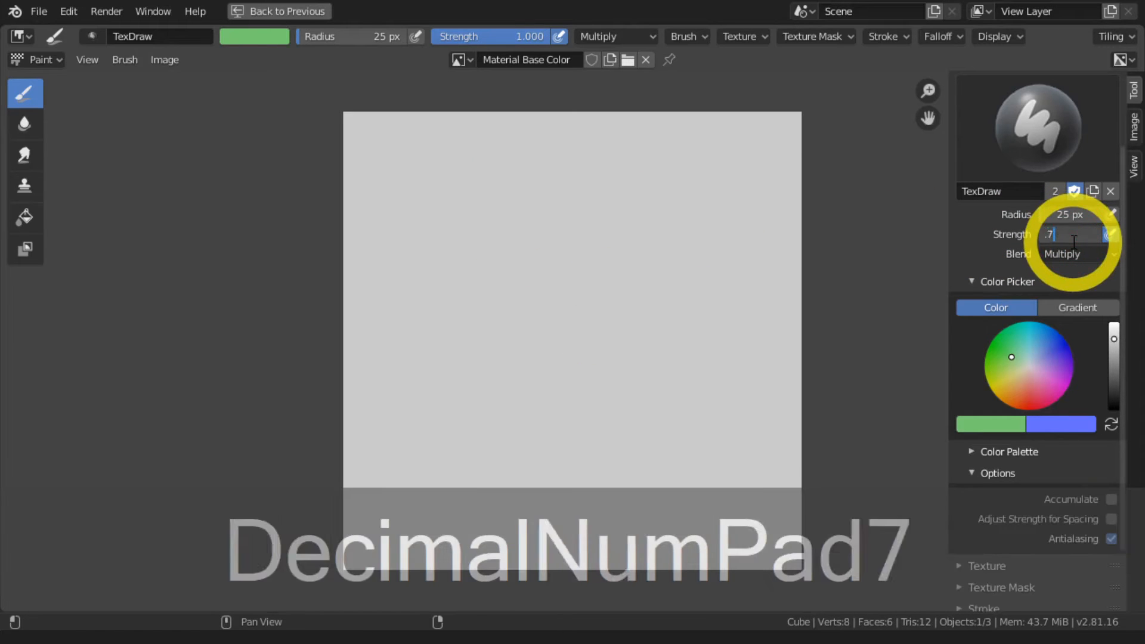
{"action": "key", "text": "Return"}
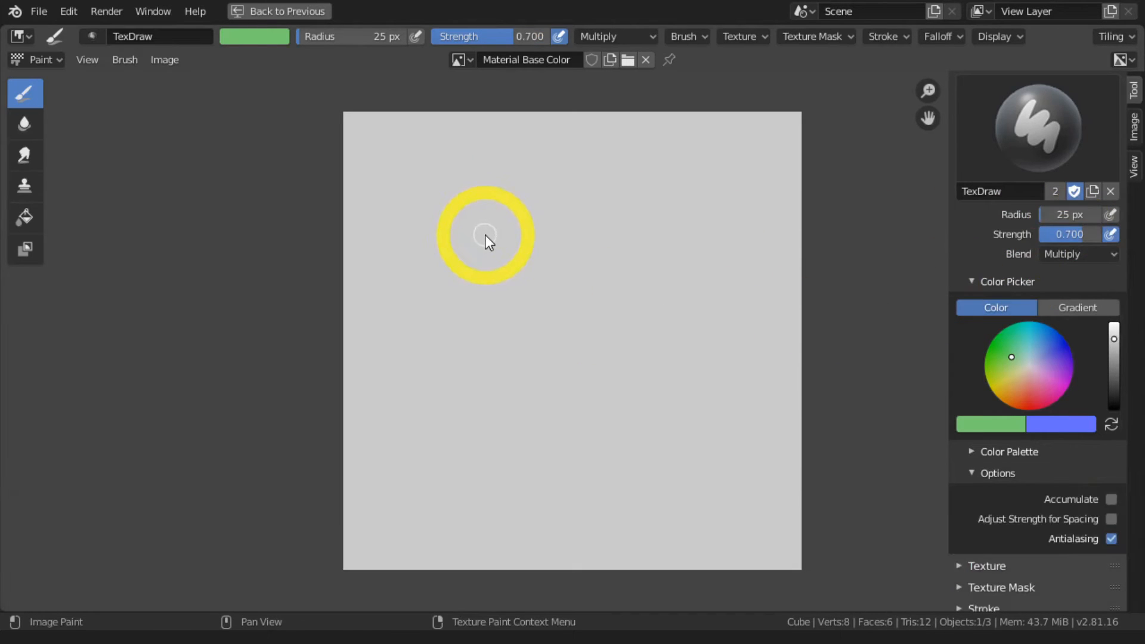
Enlarge the brush radius to 78 px and paint a large green ring around the middle of the image
{"action": "key", "text": "bracketright"}
{"action": "key", "text": "bracketright"}
{"action": "key", "text": "bracketright"}
{"action": "key", "text": "bracketright"}
{"action": "key", "text": "bracketright"}
{"action": "key", "text": "bracketright"}
{"action": "key", "text": "bracketright"}
{"action": "key", "text": "bracketright"}
{"action": "key", "text": "bracketright"}
{"action": "key", "text": "bracketright"}
{"action": "key", "text": "bracketright"}
{"action": "key", "text": "bracketright"}
{"action": "mouse_move", "coordinate": [486, 215]}
{"action": "left_mouse_down"}
{"action": "mouse_move", "coordinate": [624, 241]}
{"action": "mouse_move", "coordinate": [450, 367]}
{"action": "mouse_move", "coordinate": [656, 328]}
{"action": "mouse_move", "coordinate": [488, 222]}
{"action": "mouse_move", "coordinate": [447, 334]}
{"action": "mouse_move", "coordinate": [632, 384]}
{"action": "mouse_move", "coordinate": [575, 209]}
{"action": "mouse_move", "coordinate": [544, 434]}
{"action": "left_mouse_up"}
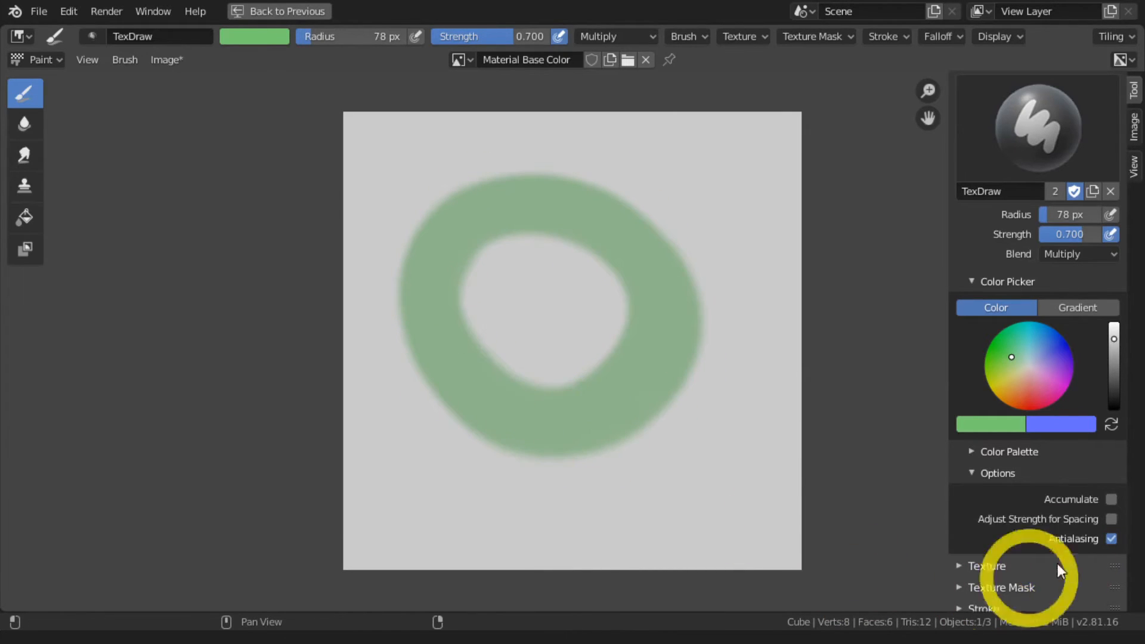
Enable Accumulate for the brush and paint a small ring in the image's lower-right corner
{"action": "left_click", "coordinate": [1111, 499]}
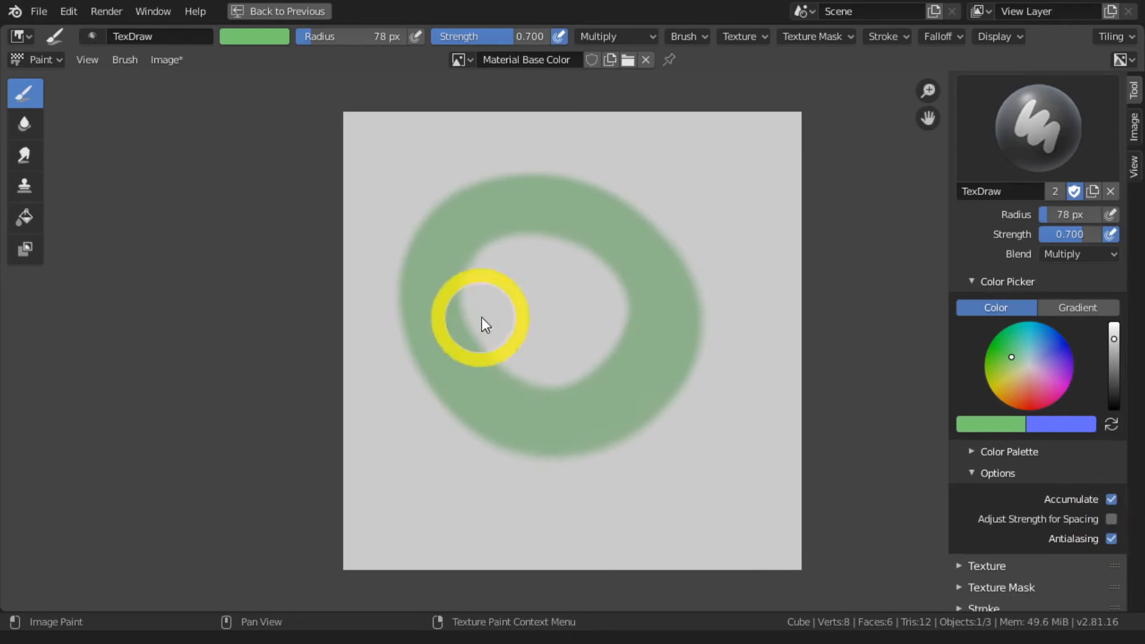
{"action": "mouse_move", "coordinate": [703, 428]}
{"action": "left_mouse_down"}
{"action": "mouse_move", "coordinate": [759, 469]}
{"action": "mouse_move", "coordinate": [650, 498]}
{"action": "mouse_move", "coordinate": [749, 451]}
{"action": "mouse_move", "coordinate": [646, 471]}
{"action": "mouse_move", "coordinate": [728, 528]}
{"action": "mouse_move", "coordinate": [692, 492]}
{"action": "left_mouse_up"}
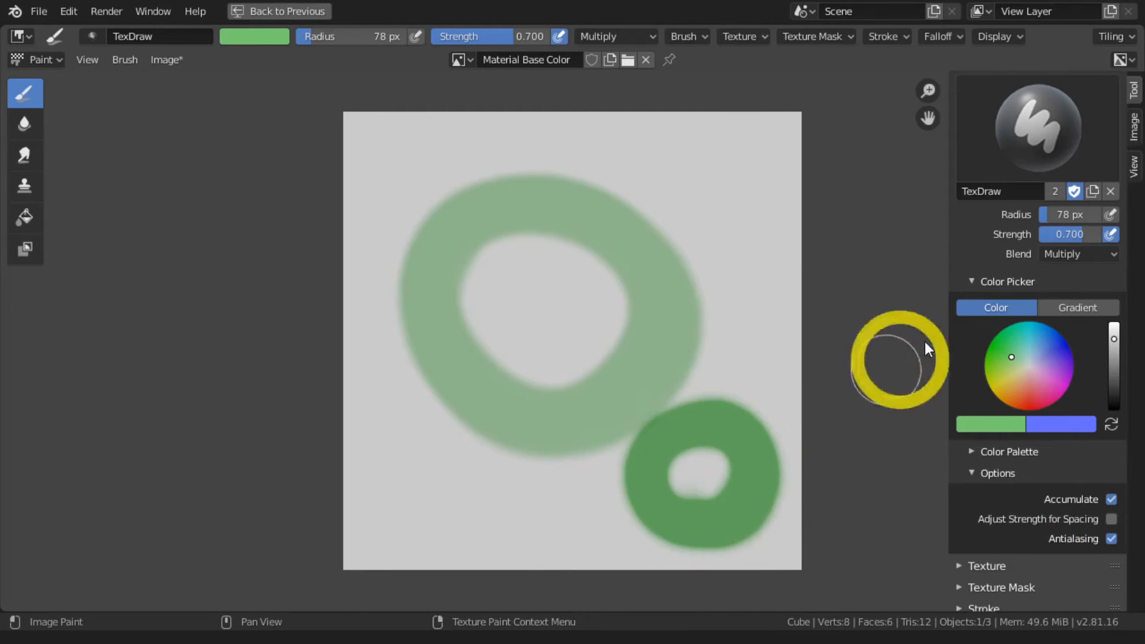
Set the brush strength to 0.1 and paint small rings in the image's upper-right and lower-left corners
{"action": "left_click", "coordinate": [1073, 234]}
{"action": "type", "text": ".1"}
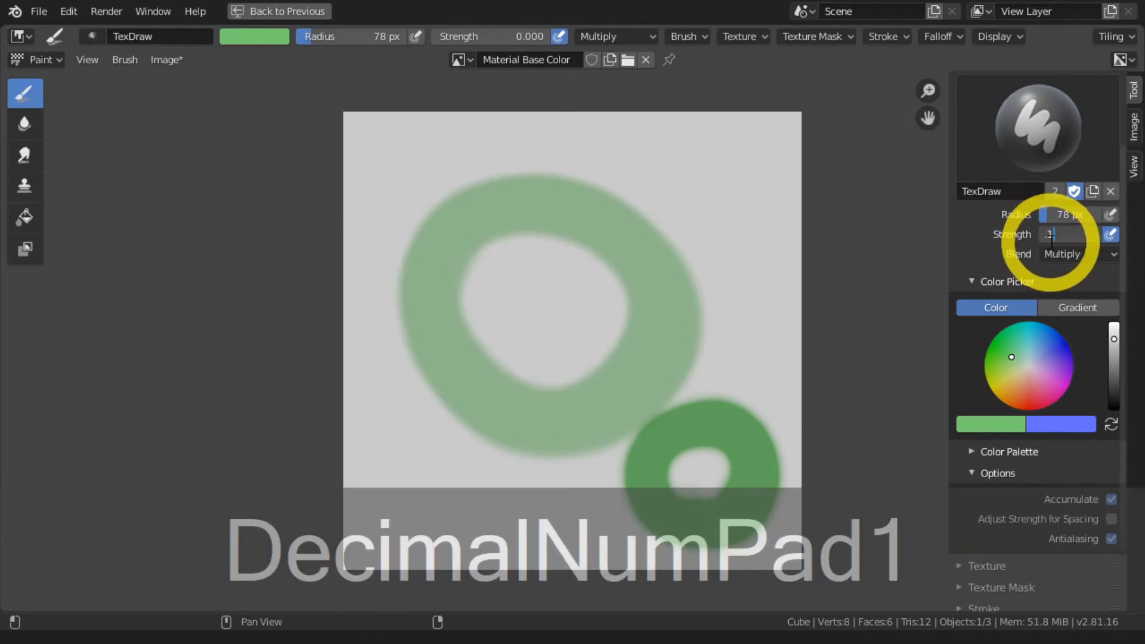
{"action": "key", "text": "Return"}
{"action": "mouse_move", "coordinate": [716, 150]}
{"action": "left_mouse_down"}
{"action": "mouse_move", "coordinate": [769, 176]}
{"action": "mouse_move", "coordinate": [717, 244]}
{"action": "mouse_move", "coordinate": [761, 153]}
{"action": "mouse_move", "coordinate": [690, 226]}
{"action": "mouse_move", "coordinate": [774, 210]}
{"action": "mouse_move", "coordinate": [721, 153]}
{"action": "mouse_move", "coordinate": [678, 199]}
{"action": "mouse_move", "coordinate": [726, 240]}
{"action": "mouse_move", "coordinate": [763, 233]}
{"action": "mouse_move", "coordinate": [753, 228]}
{"action": "left_mouse_up"}
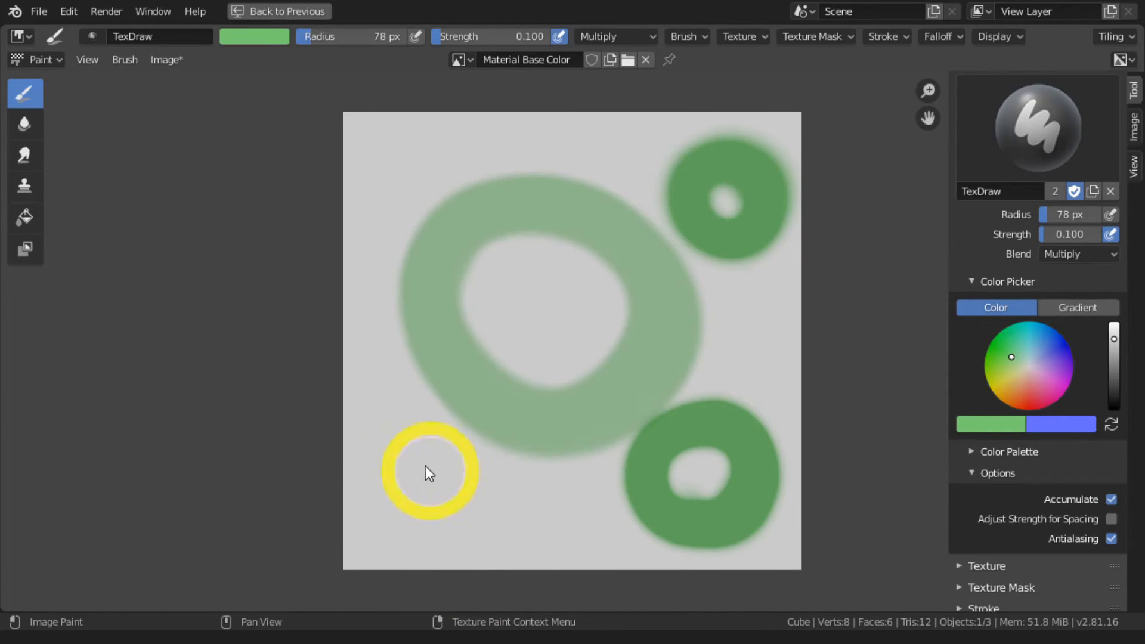
{"action": "mouse_move", "coordinate": [406, 436]}
{"action": "left_mouse_down"}
{"action": "mouse_move", "coordinate": [471, 524]}
{"action": "mouse_move", "coordinate": [400, 444]}
{"action": "mouse_move", "coordinate": [407, 534]}
{"action": "mouse_move", "coordinate": [472, 512]}
{"action": "mouse_move", "coordinate": [494, 481]}
{"action": "mouse_move", "coordinate": [462, 464]}
{"action": "mouse_move", "coordinate": [471, 495]}
{"action": "left_mouse_up"}
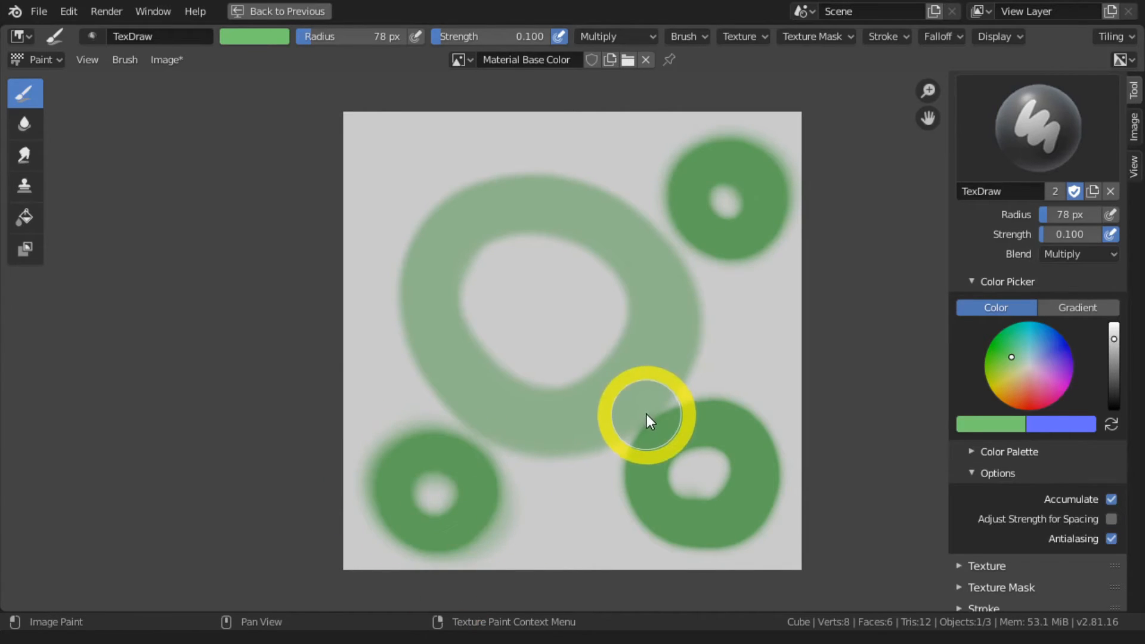
Disable Accumulate and paint a short stroke in the image's upper-left corner
{"action": "left_click", "coordinate": [1111, 498]}
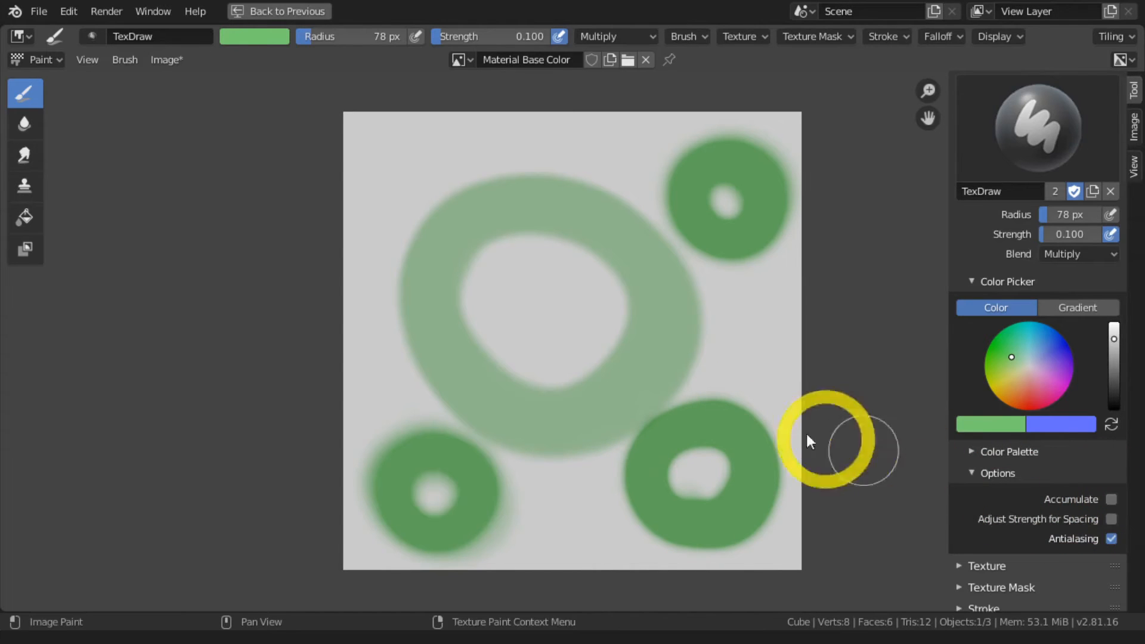
{"action": "mouse_move", "coordinate": [374, 217]}
{"action": "left_mouse_down"}
{"action": "mouse_move", "coordinate": [463, 153]}
{"action": "mouse_move", "coordinate": [388, 168]}
{"action": "mouse_move", "coordinate": [417, 170]}
{"action": "mouse_move", "coordinate": [386, 187]}
{"action": "mouse_move", "coordinate": [443, 149]}
{"action": "mouse_move", "coordinate": [383, 195]}
{"action": "mouse_move", "coordinate": [465, 214]}
{"action": "left_mouse_up"}
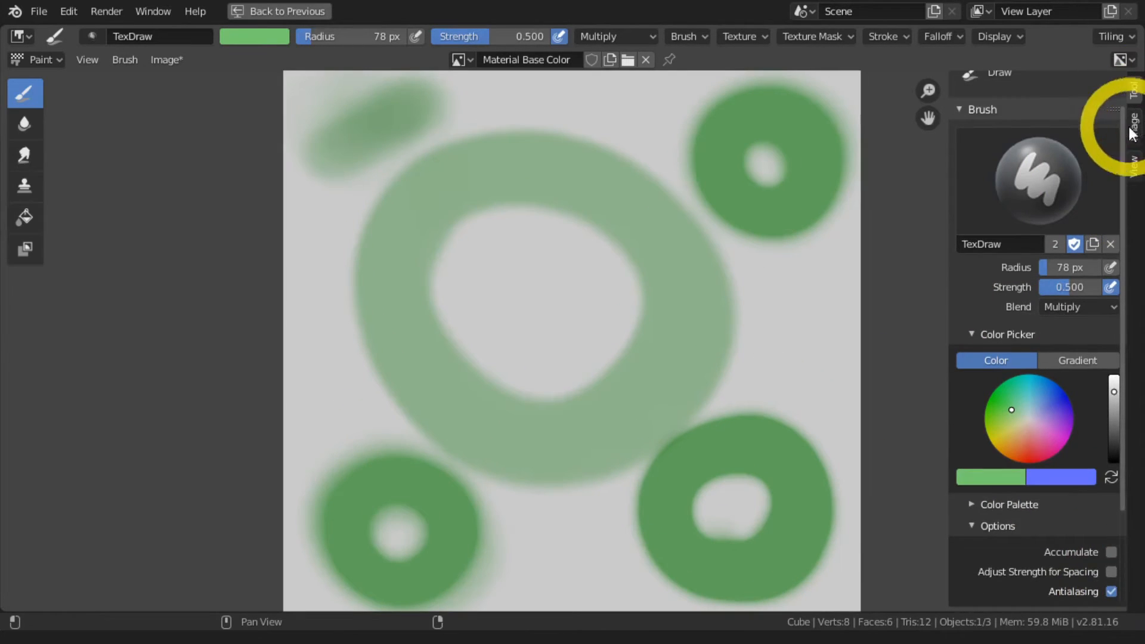
Clear the painted rings by regenerating the blank Material Base Color image, and go back to the brush settings
{"action": "left_click", "coordinate": [1132, 125]}
{"action": "left_click", "coordinate": [1062, 114]}
{"action": "left_click", "coordinate": [1132, 90]}
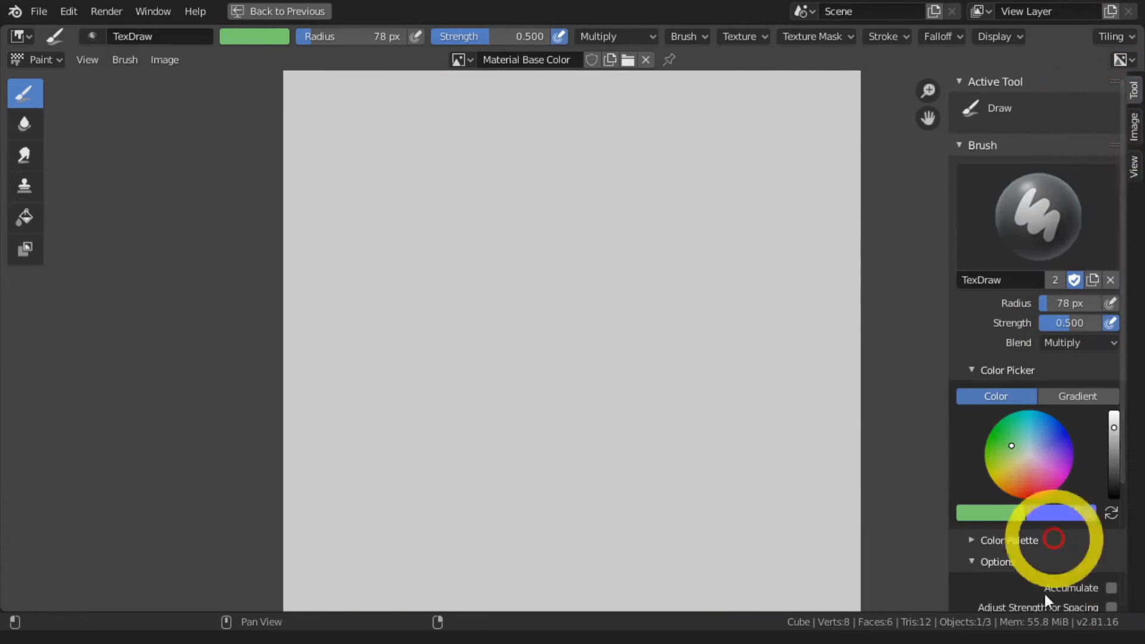
Collapse the brush Options and examine the brush's Texture settings for mapping angle, offset and size
{"action": "scroll", "coordinate": [1034, 499], "scroll_direction": "down", "scroll_amount": 4}
{"action": "scroll", "coordinate": [1021, 488], "scroll_direction": "down", "scroll_amount": 3}
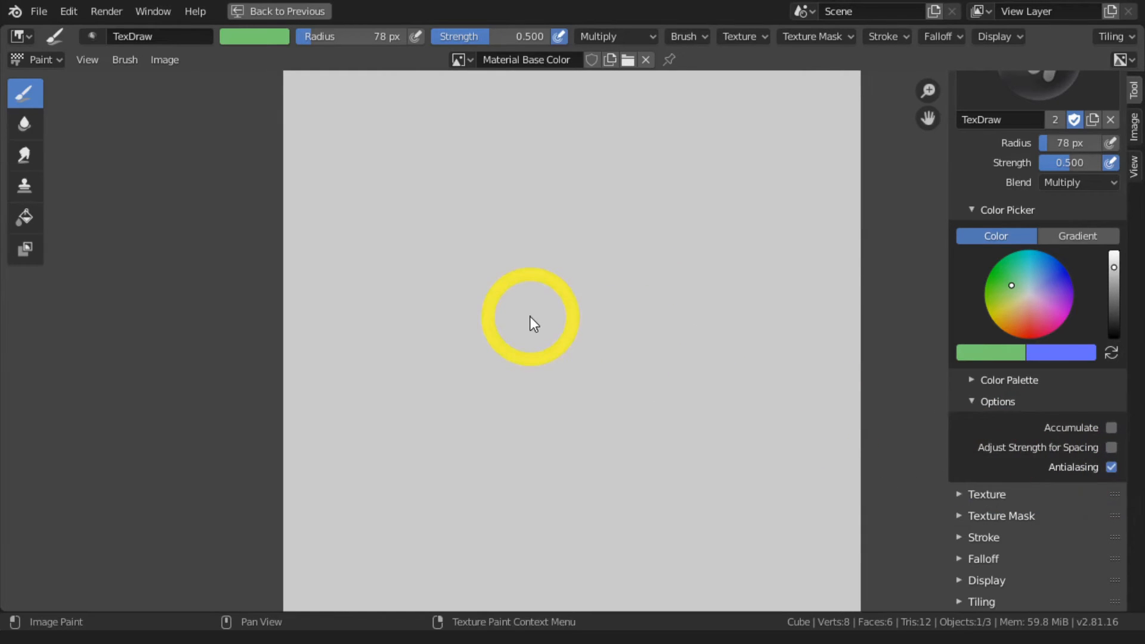
{"action": "left_click", "coordinate": [969, 401]}
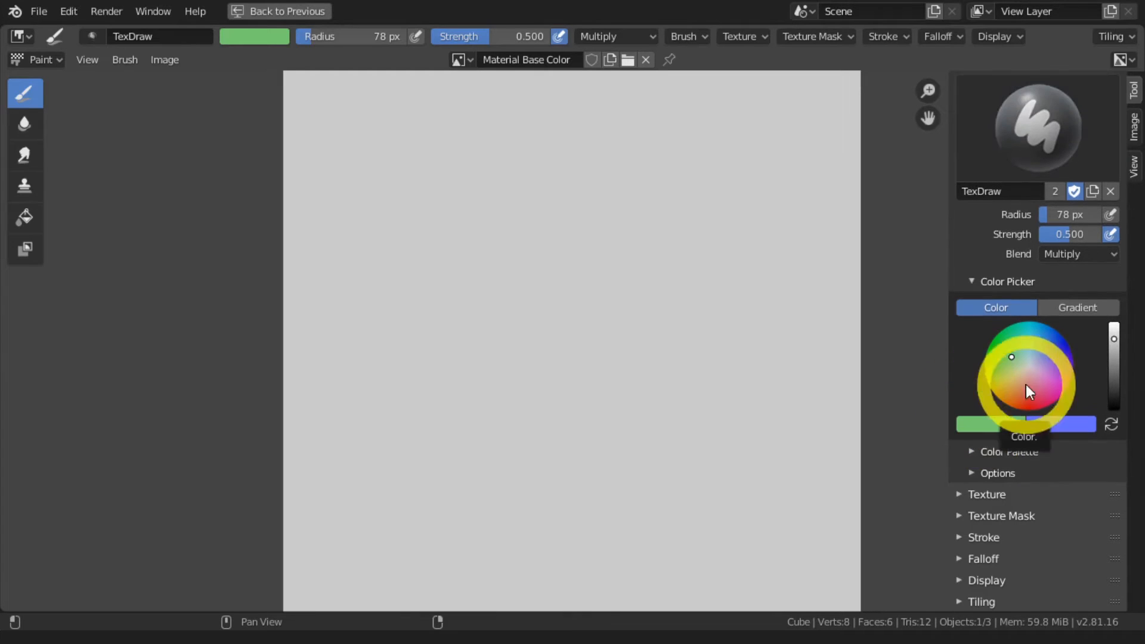
{"action": "left_click", "coordinate": [956, 493]}
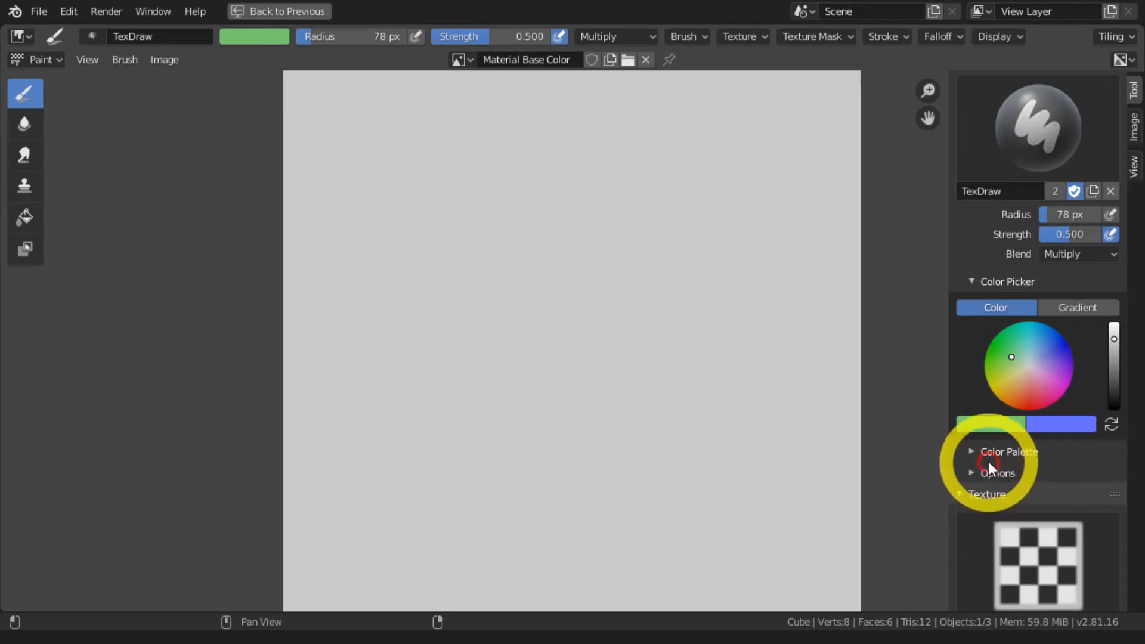
{"action": "scroll", "coordinate": [988, 460], "scroll_direction": "down", "scroll_amount": 3}
{"action": "scroll", "coordinate": [988, 459], "scroll_direction": "down", "scroll_amount": 5}
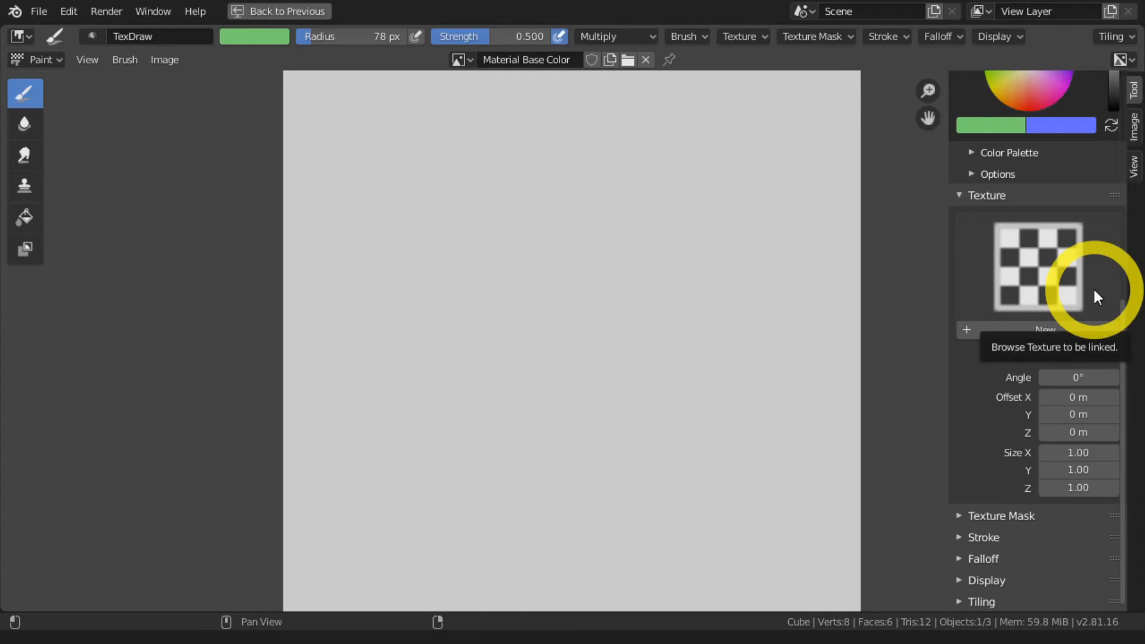
Collapse the Texture settings and examine the brush's Texture Mask settings for mapping, pressure masking, angle, offset and size
{"action": "left_click", "coordinate": [963, 196]}
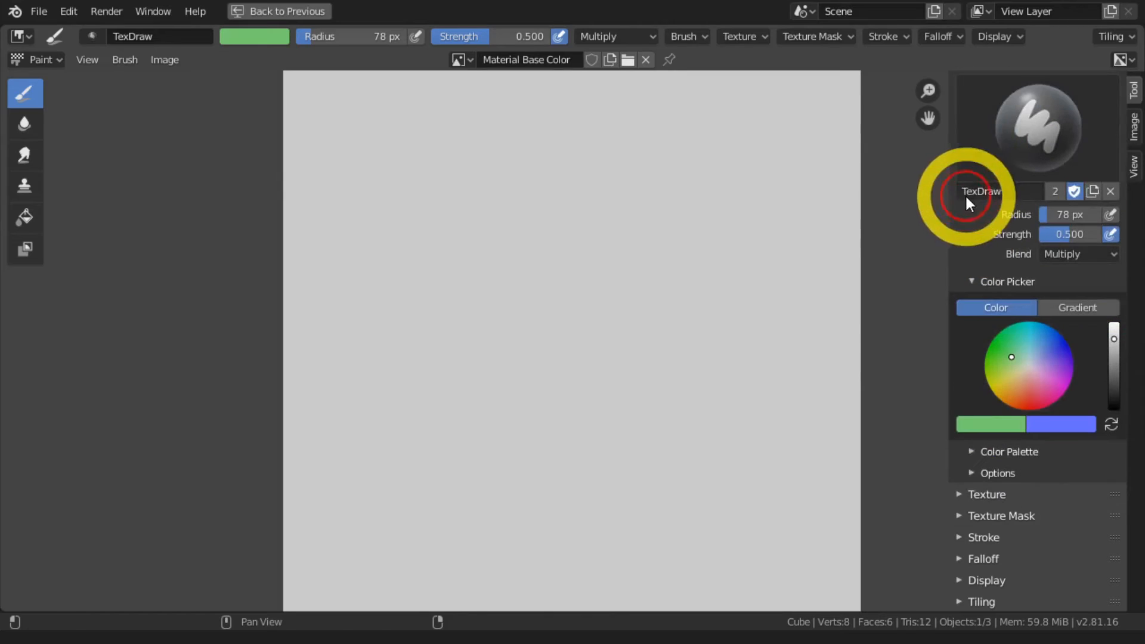
{"action": "left_click", "coordinate": [961, 515]}
{"action": "scroll", "coordinate": [964, 500], "scroll_direction": "down", "scroll_amount": 8}
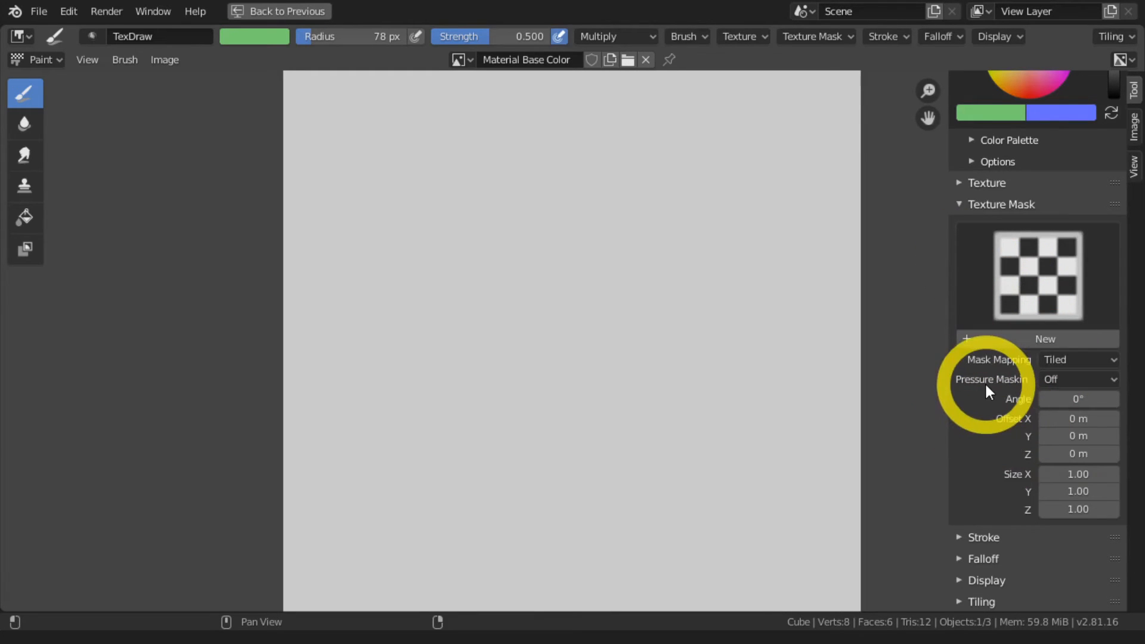
{"action": "left_click", "coordinate": [958, 204]}
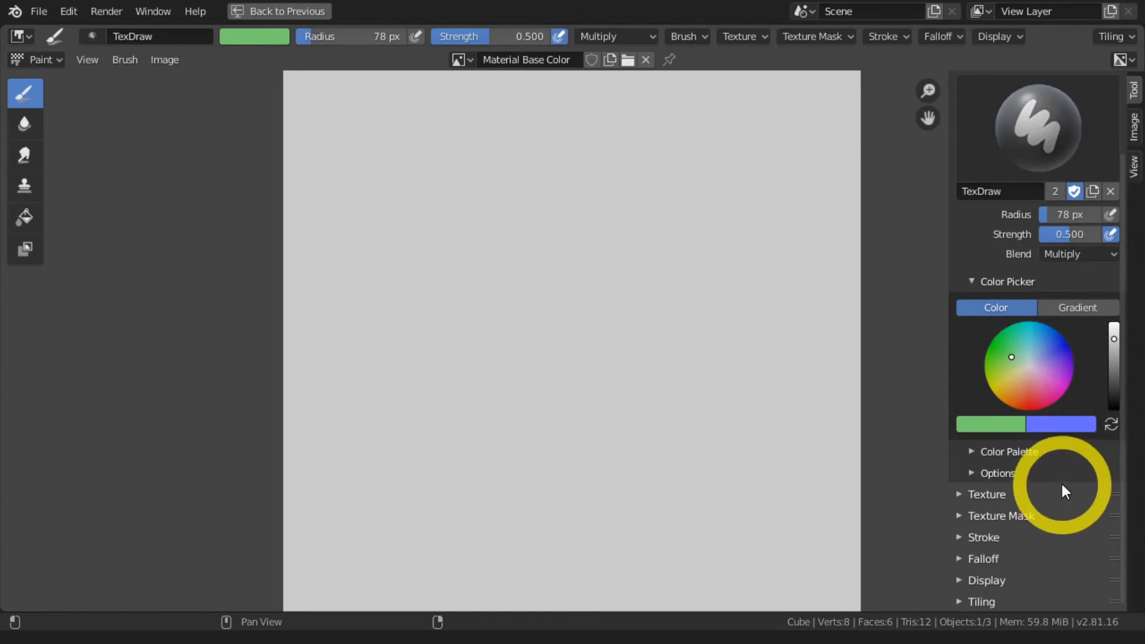
Expand the Stroke settings and paint two diagonal black strokes on the image, raising the brush strength to 1.0 for the second
{"action": "left_click", "coordinate": [961, 536]}
{"action": "scroll", "coordinate": [989, 513], "scroll_direction": "down", "scroll_amount": 4}
{"action": "scroll", "coordinate": [978, 470], "scroll_direction": "up", "scroll_amount": 1}
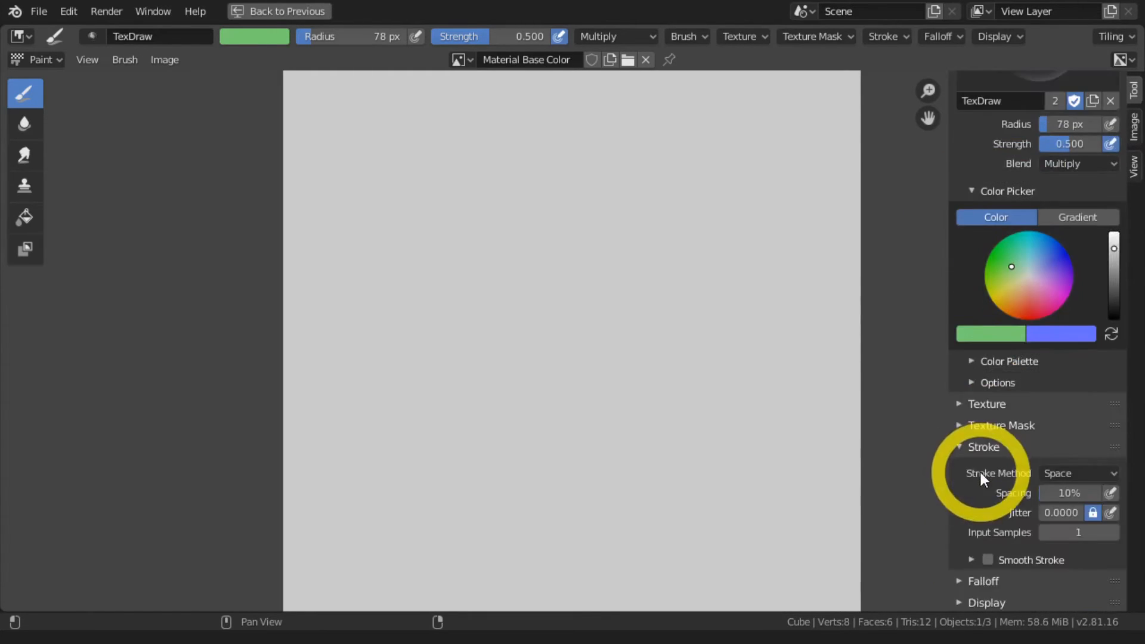
{"action": "scroll", "coordinate": [979, 470], "scroll_direction": "down", "scroll_amount": 1}
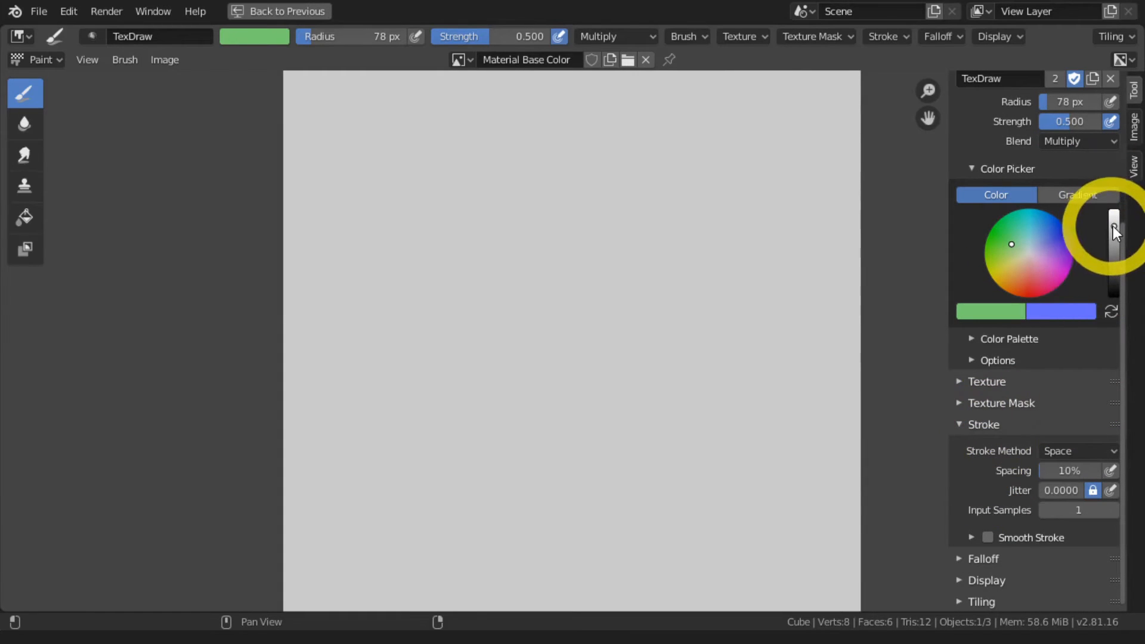
{"action": "left_click_drag", "start_coordinate": [1112, 226], "coordinate": [1111, 298]}
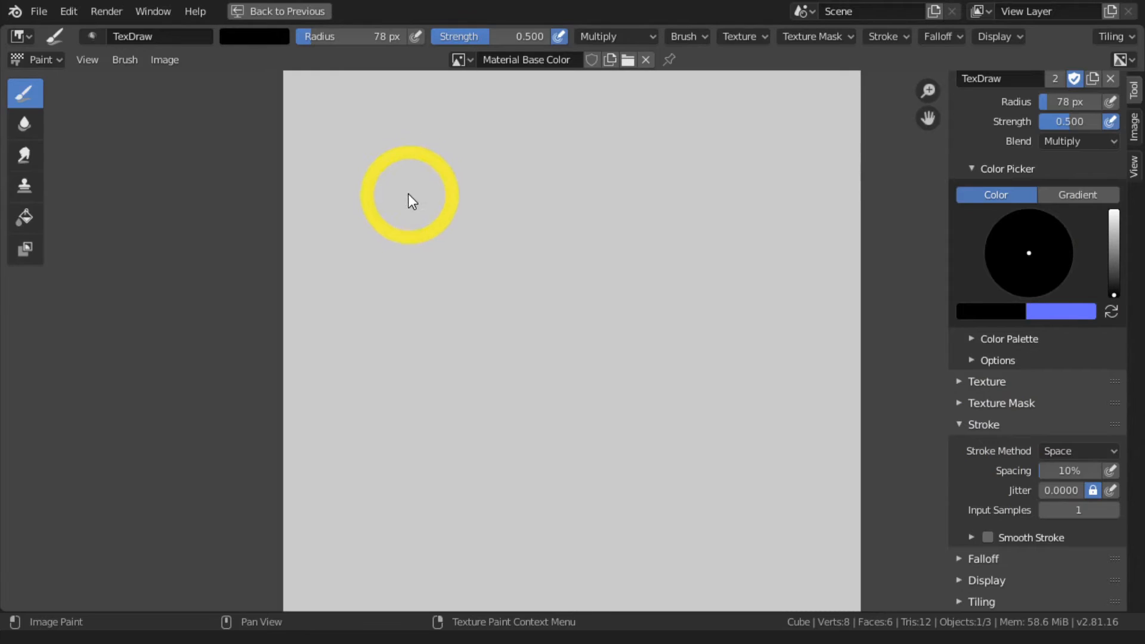
{"action": "mouse_move", "coordinate": [384, 160]}
{"action": "left_mouse_down"}
{"action": "mouse_move", "coordinate": [527, 331]}
{"action": "mouse_move", "coordinate": [585, 436]}
{"action": "left_mouse_up"}
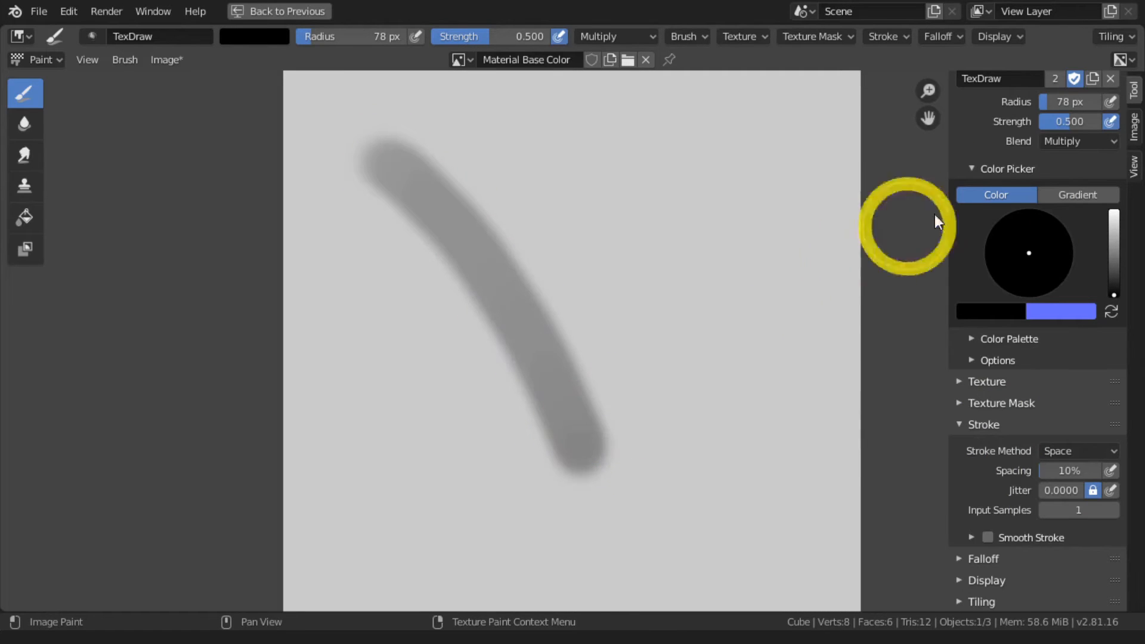
{"action": "left_click_drag", "start_coordinate": [1060, 119], "coordinate": [1110, 120]}
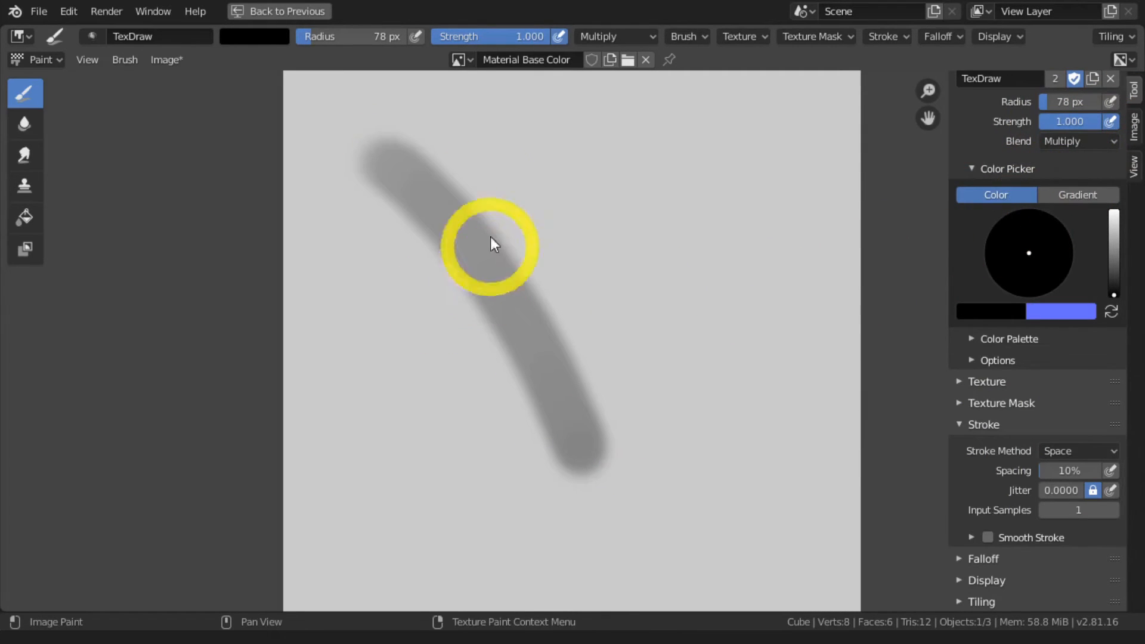
{"action": "left_click_drag", "start_coordinate": [465, 128], "coordinate": [611, 369]}
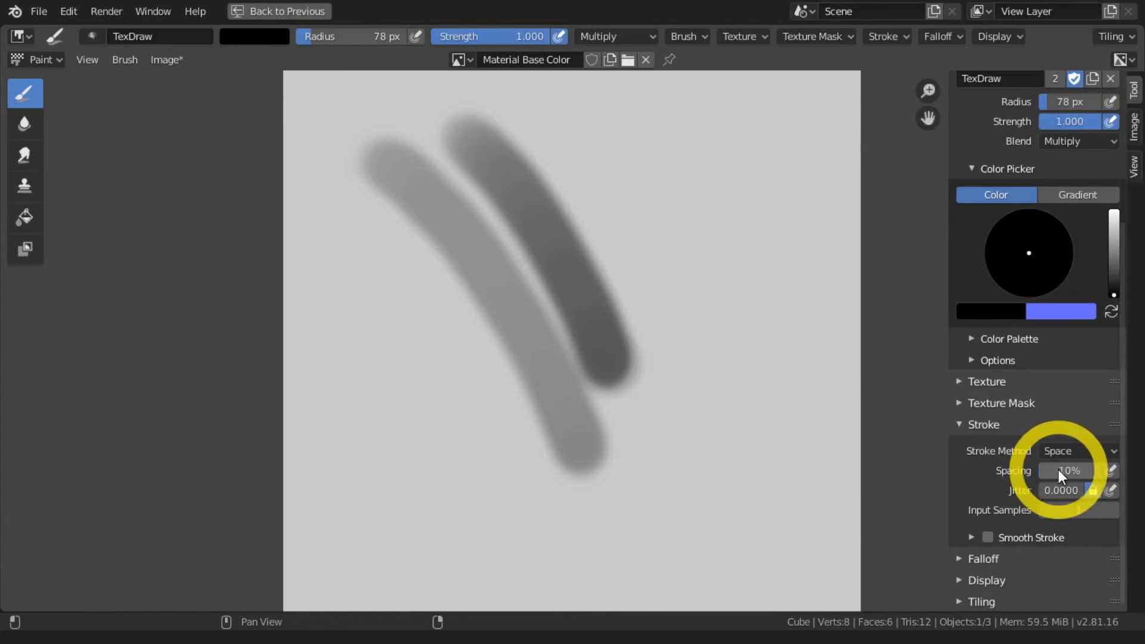
Set the stroke spacing to 121% and paint two curved dotted strokes, reducing the brush radius to 25 px for the second
{"action": "mouse_move", "coordinate": [1057, 470]}
{"action": "left_mouse_down"}
{"action": "mouse_move", "coordinate": [1101, 470]}
{"action": "mouse_move", "coordinate": [1067, 458]}
{"action": "left_mouse_up"}
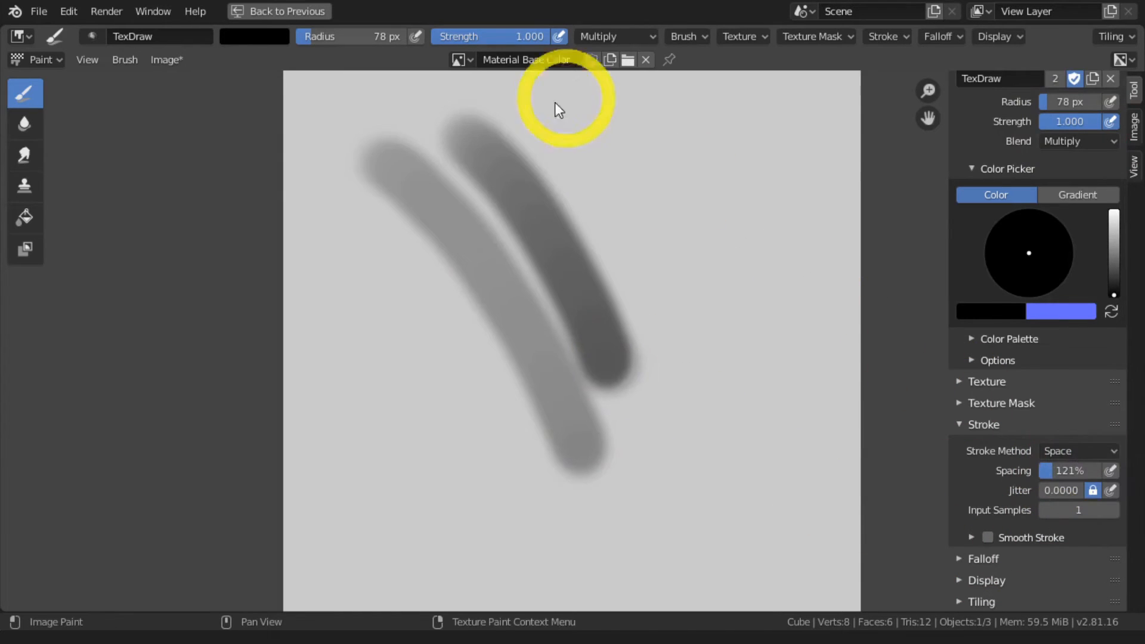
{"action": "mouse_move", "coordinate": [629, 197]}
{"action": "left_mouse_down"}
{"action": "mouse_move", "coordinate": [680, 269]}
{"action": "mouse_move", "coordinate": [738, 425]}
{"action": "mouse_move", "coordinate": [587, 560]}
{"action": "mouse_move", "coordinate": [409, 366]}
{"action": "left_mouse_up"}
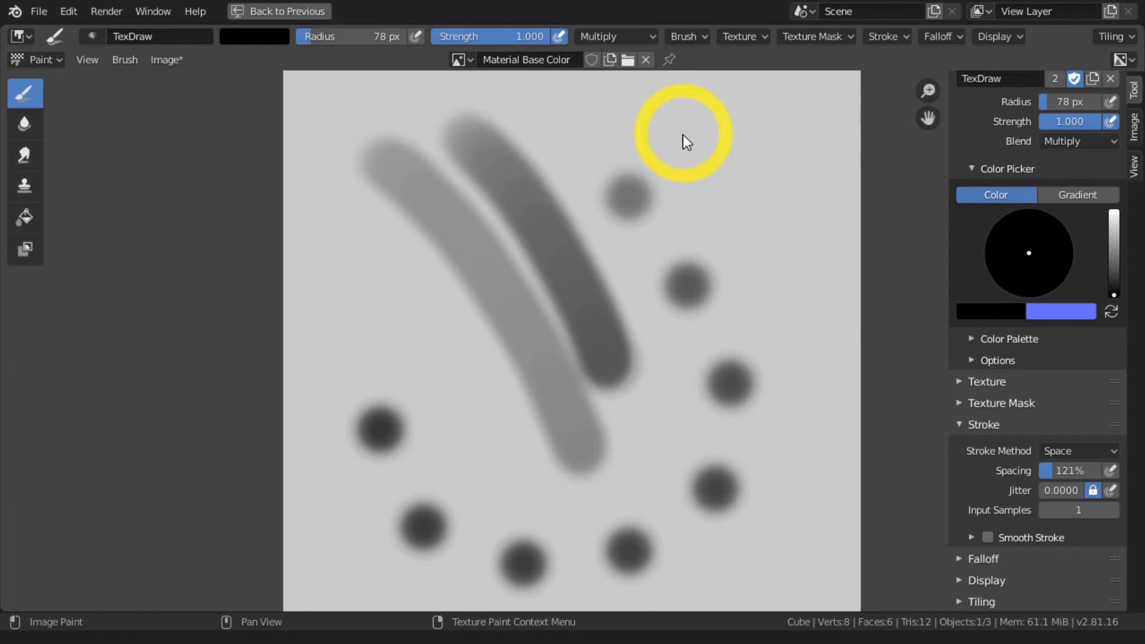
{"action": "key", "text": "bracketleft"}
{"action": "key", "text": "bracketleft"}
{"action": "key", "text": "bracketleft"}
{"action": "key", "text": "bracketleft"}
{"action": "key", "text": "bracketleft"}
{"action": "key", "text": "bracketleft"}
{"action": "key", "text": "bracketleft"}
{"action": "key", "text": "bracketleft"}
{"action": "key", "text": "bracketleft"}
{"action": "key", "text": "bracketleft"}
{"action": "mouse_move", "coordinate": [685, 113]}
{"action": "left_mouse_down"}
{"action": "mouse_move", "coordinate": [774, 208]}
{"action": "mouse_move", "coordinate": [807, 350]}
{"action": "mouse_move", "coordinate": [779, 498]}
{"action": "mouse_move", "coordinate": [785, 491]}
{"action": "left_mouse_up"}
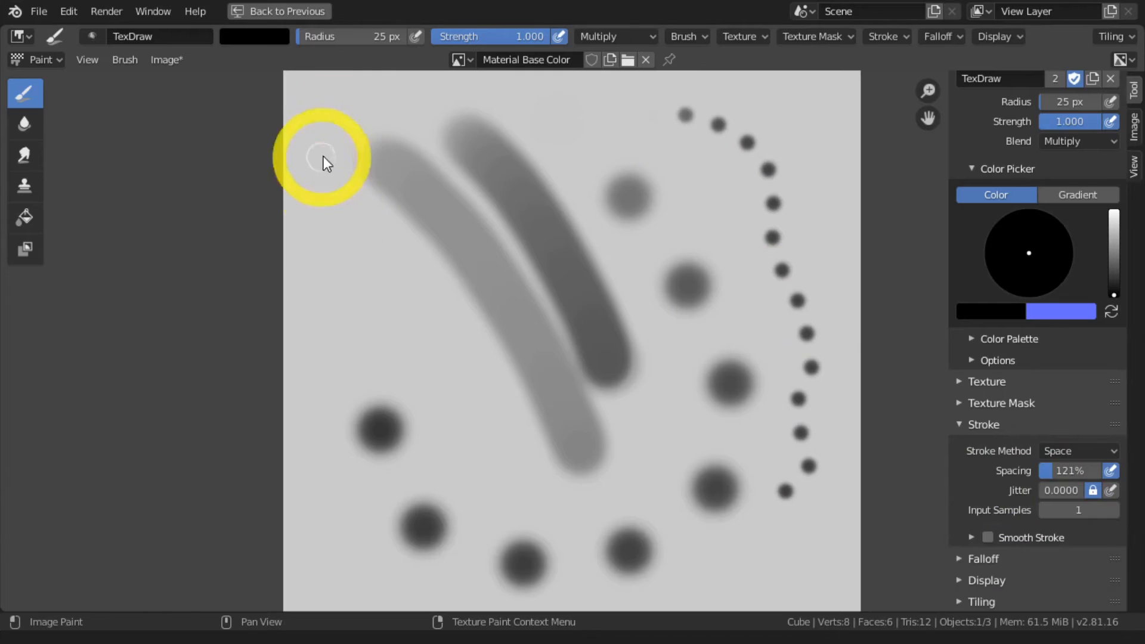
Change the brush colour to a dark orange and paint two parallel diagonal dotted lines in the image's left half
{"action": "left_click_drag", "start_coordinate": [1112, 282], "coordinate": [1112, 243]}
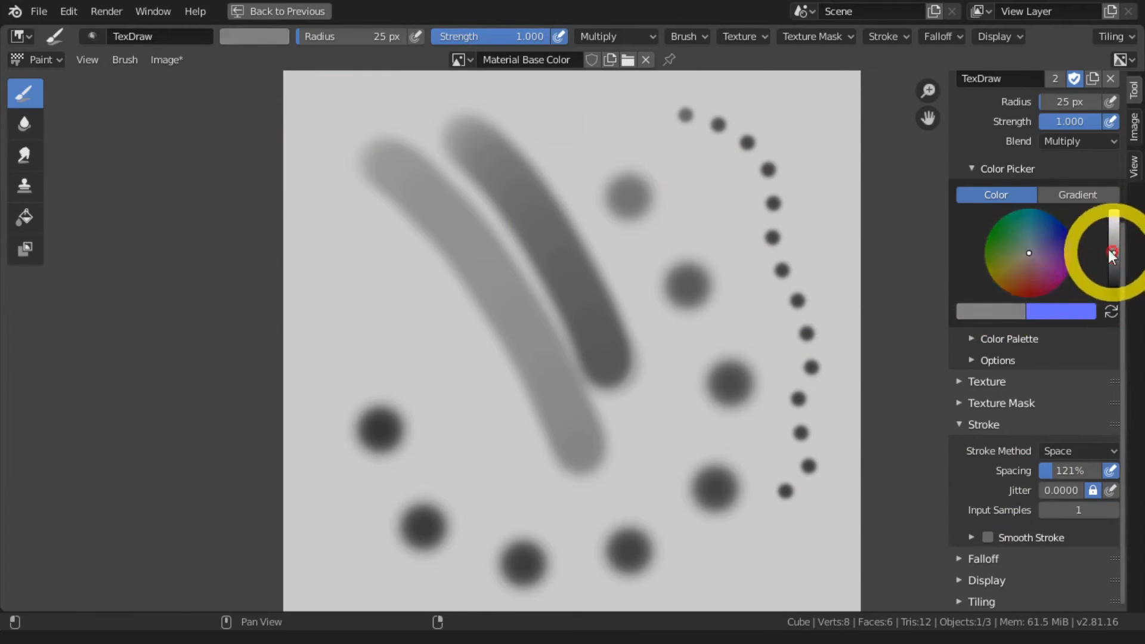
{"action": "left_click", "coordinate": [1015, 288]}
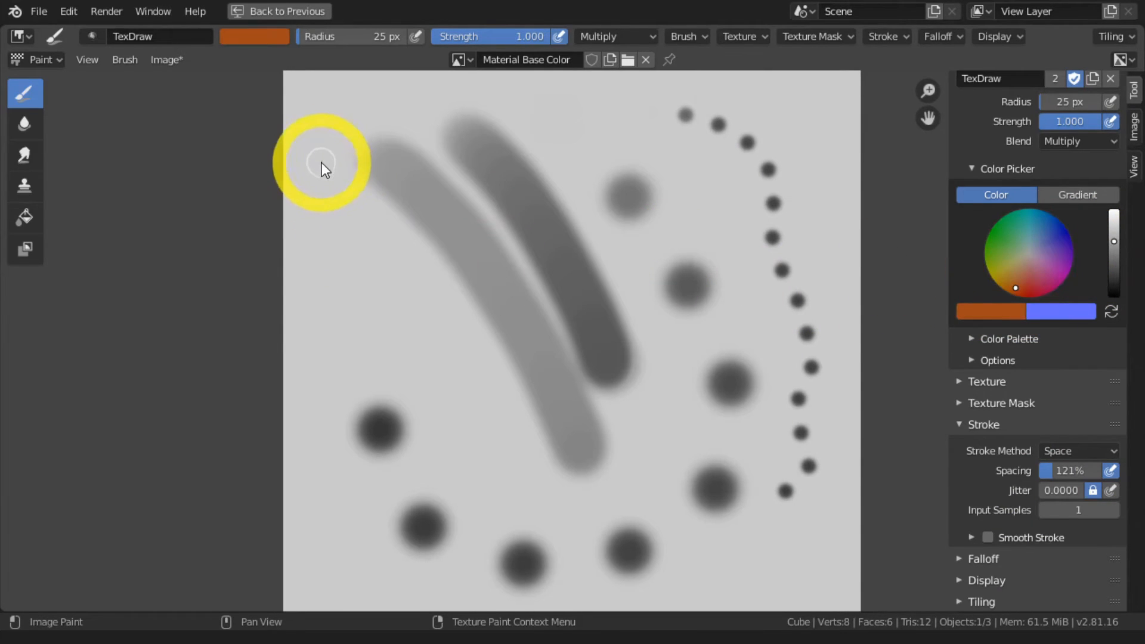
{"action": "left_click_drag", "start_coordinate": [317, 172], "coordinate": [529, 480]}
{"action": "right_click", "coordinate": [529, 480]}
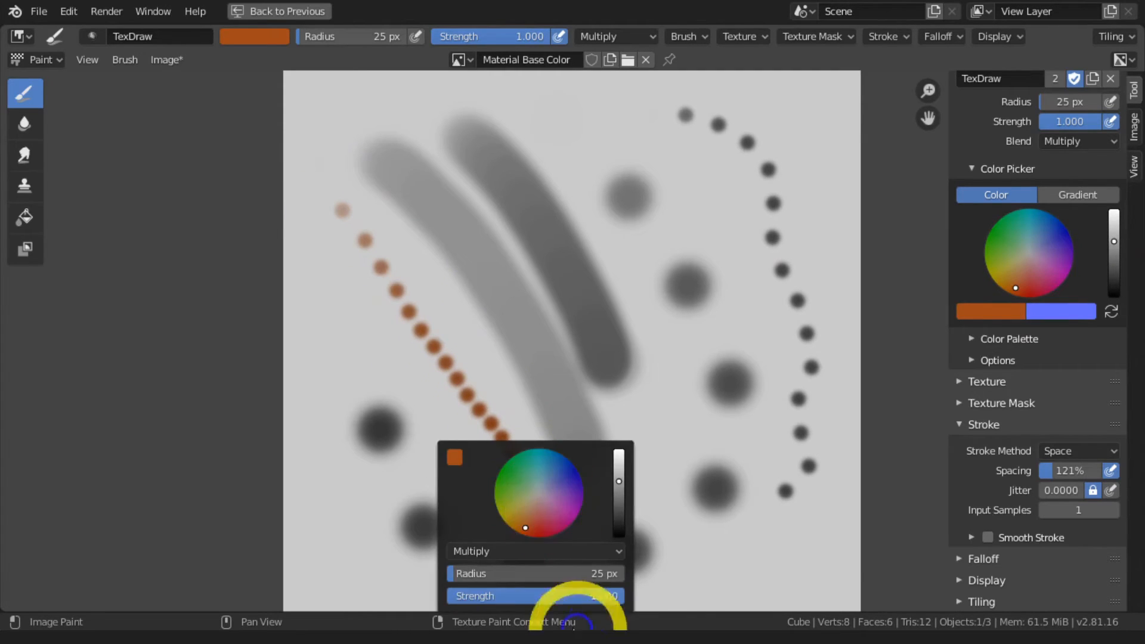
{"action": "left_click_drag", "start_coordinate": [325, 235], "coordinate": [496, 481]}
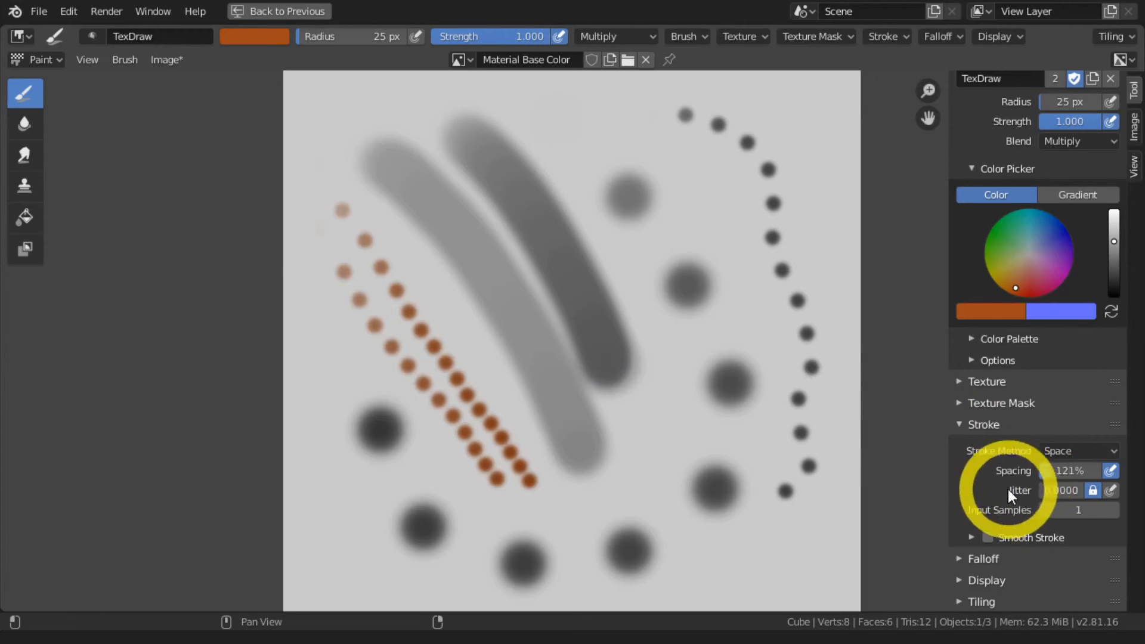
Discard all painted strokes from the Material Base Color image and go back to the brush settings
{"action": "left_click", "coordinate": [1133, 126]}
{"action": "left_click", "coordinate": [1067, 109]}
{"action": "left_click", "coordinate": [1073, 106]}
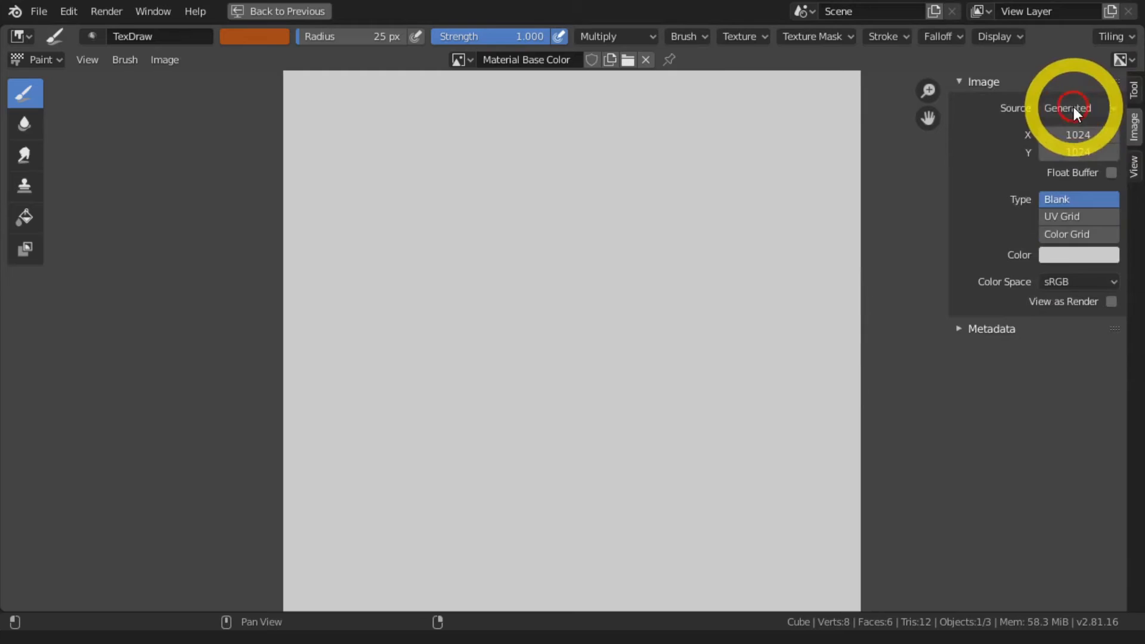
{"action": "left_click", "coordinate": [1132, 91]}
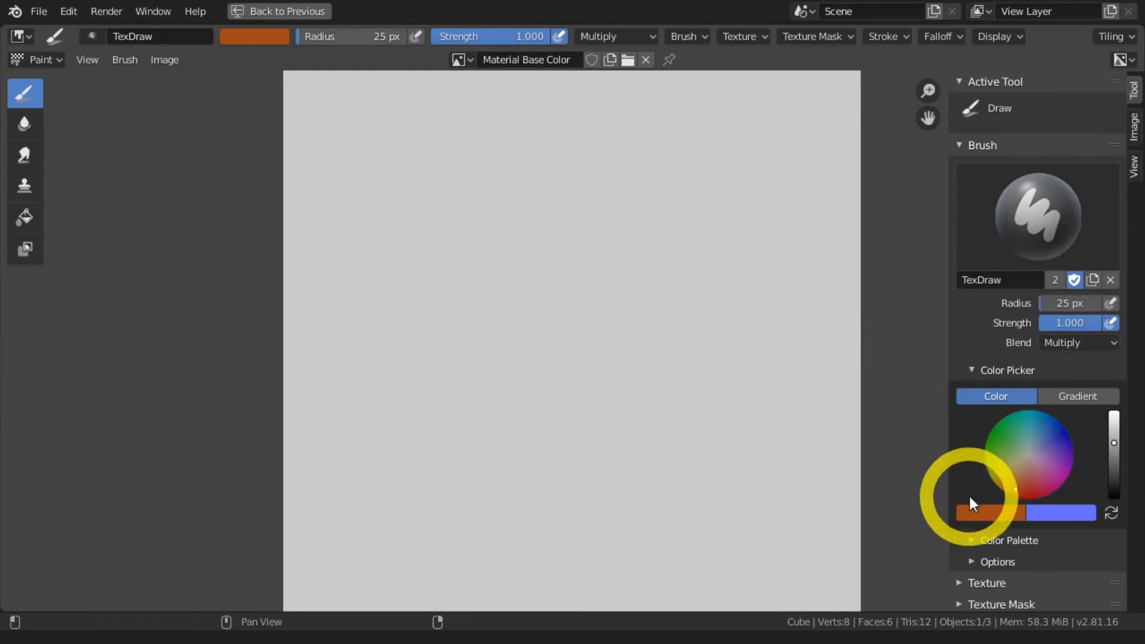
Set the brush's stroke spacing to 10% and its jitter to 0.5
{"action": "scroll", "coordinate": [978, 501], "scroll_direction": "down", "scroll_amount": 7}
{"action": "left_click", "coordinate": [1053, 469]}
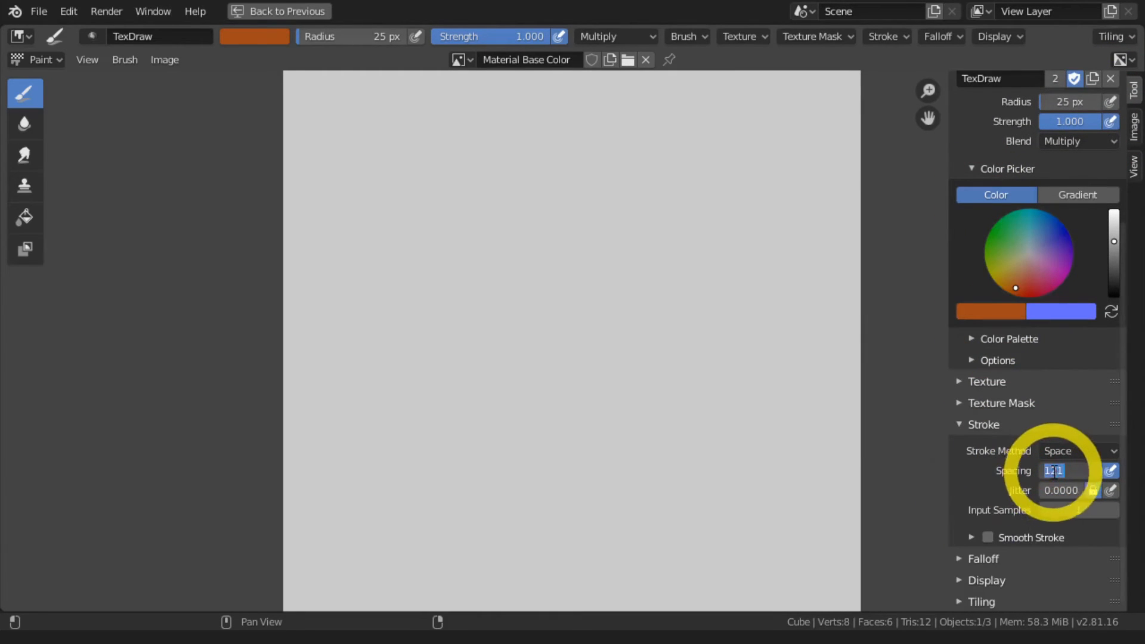
{"action": "type", "text": "10"}
{"action": "key", "text": "Return"}
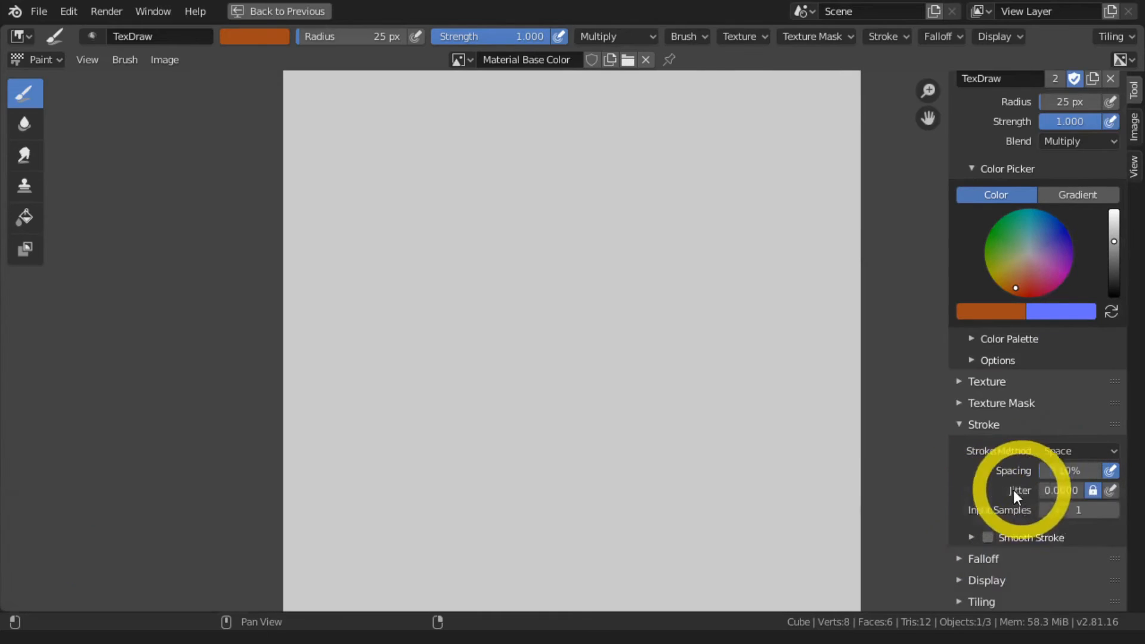
{"action": "left_click", "coordinate": [1055, 490]}
{"action": "type", "text": ".5"}
{"action": "key", "text": "Return"}
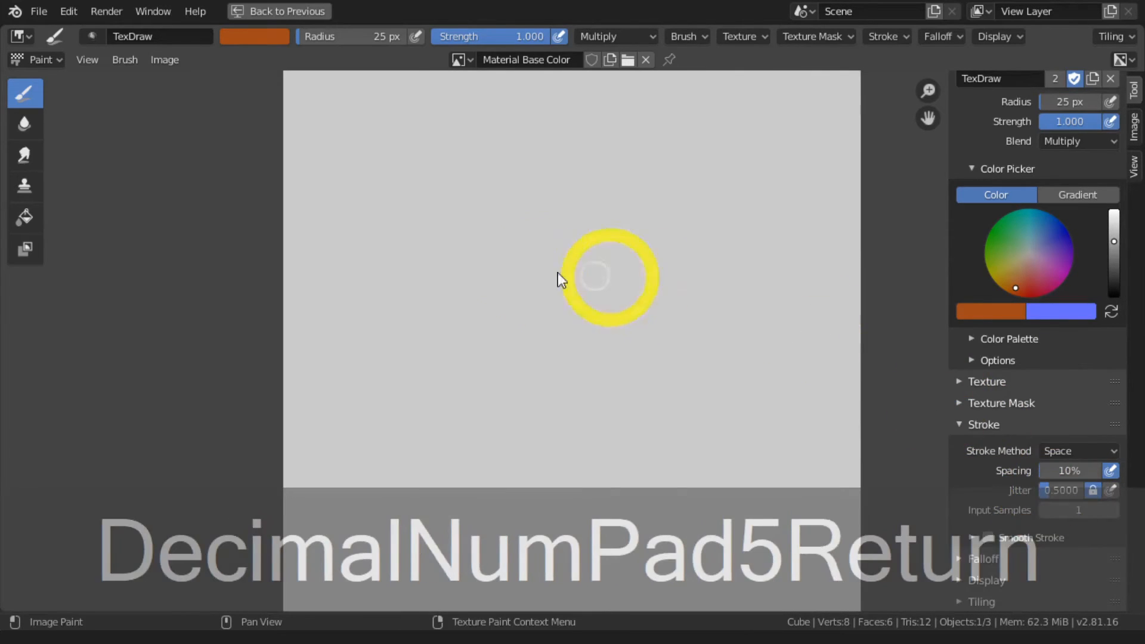
Paint three vertical jittered strokes side by side in the middle of the image
{"action": "left_click_drag", "start_coordinate": [534, 131], "coordinate": [539, 480]}
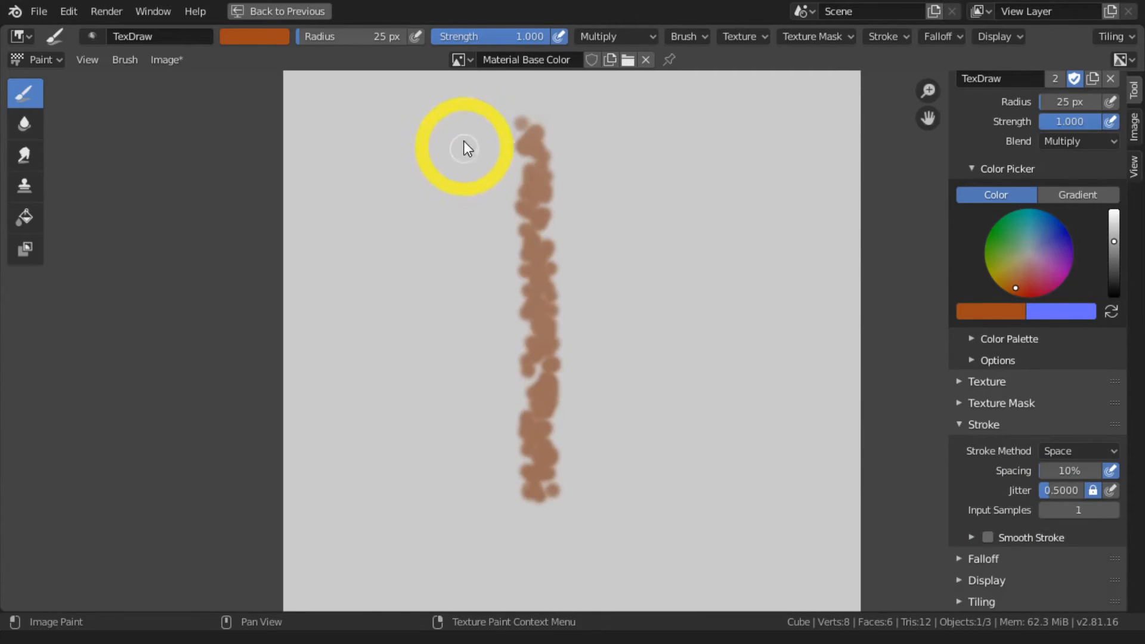
{"action": "left_click_drag", "start_coordinate": [463, 142], "coordinate": [465, 480]}
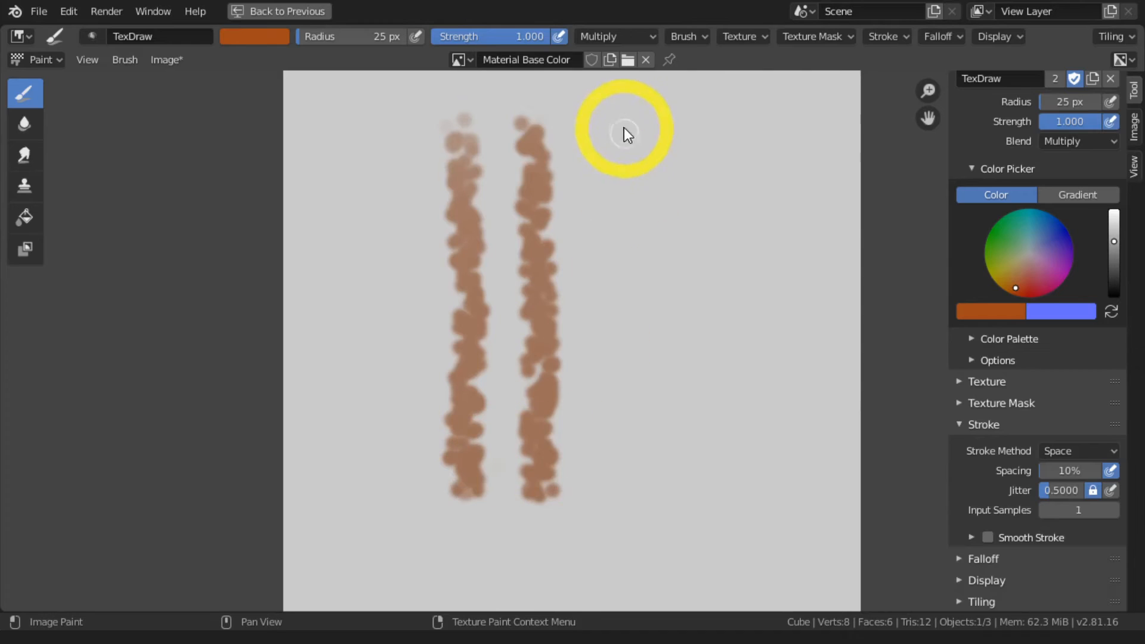
{"action": "left_click_drag", "start_coordinate": [619, 128], "coordinate": [618, 499]}
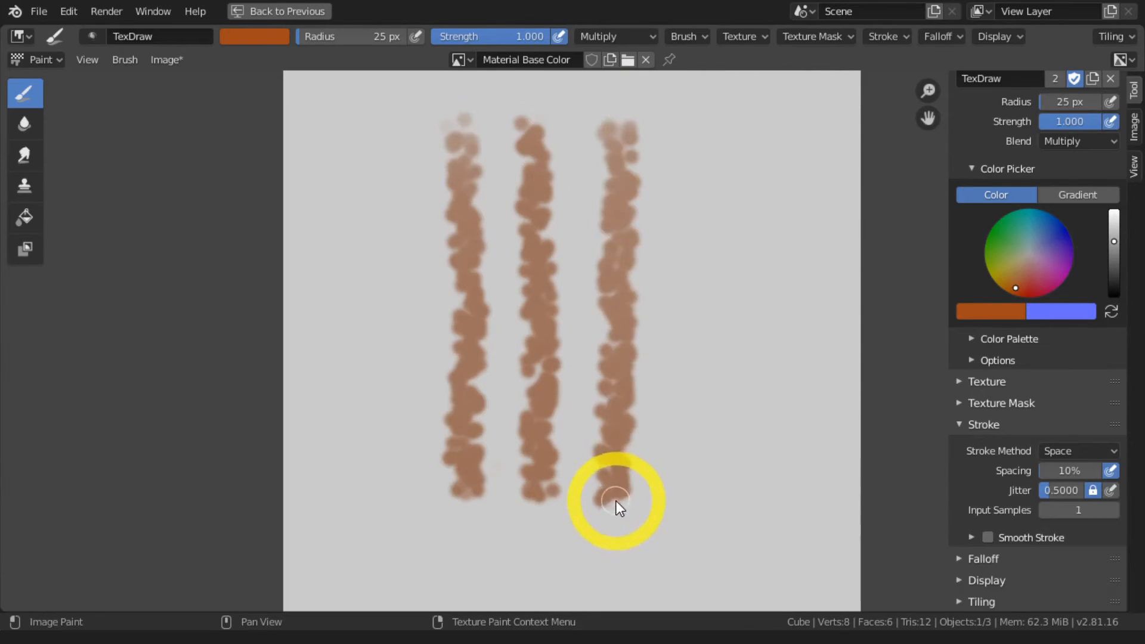
Set the stroke jitter to 0 and paint a smooth vertical stroke in the image's right half
{"action": "left_click", "coordinate": [1046, 492]}
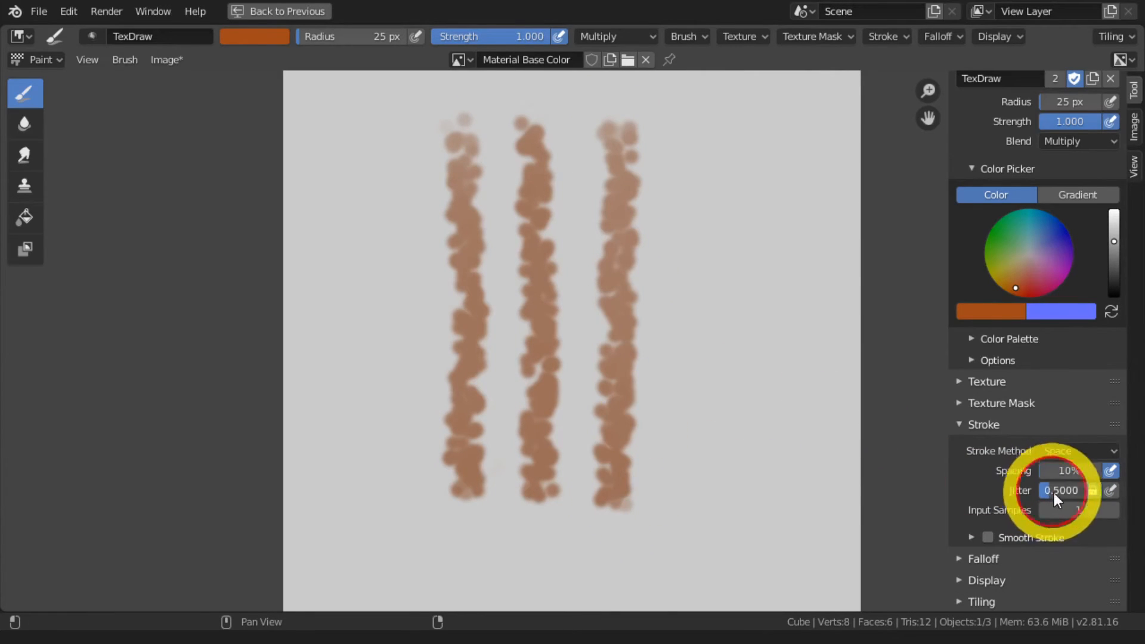
{"action": "type", "text": "0"}
{"action": "key", "text": "Return"}
{"action": "mouse_move", "coordinate": [725, 118]}
{"action": "left_mouse_down"}
{"action": "mouse_move", "coordinate": [731, 467]}
{"action": "mouse_move", "coordinate": [804, 494]}
{"action": "left_mouse_up"}
Set the stroke jitter to 2 and paint scattered vertical strokes along the image's left side and repeatedly along its right side
{"action": "left_click", "coordinate": [1049, 491]}
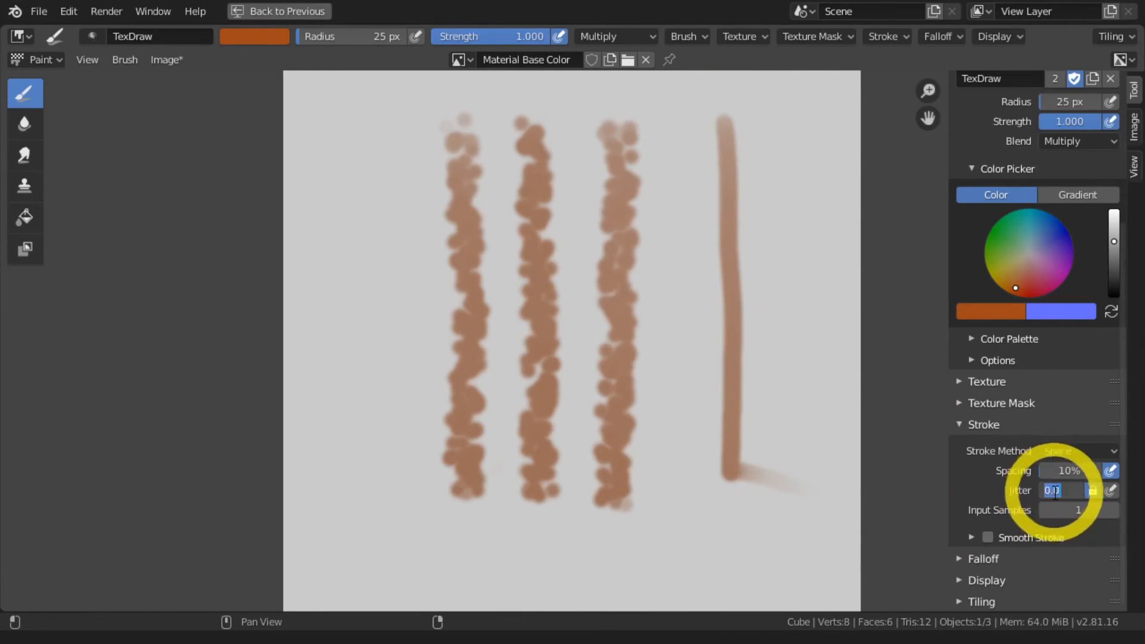
{"action": "type", "text": "2"}
{"action": "key", "text": "Return"}
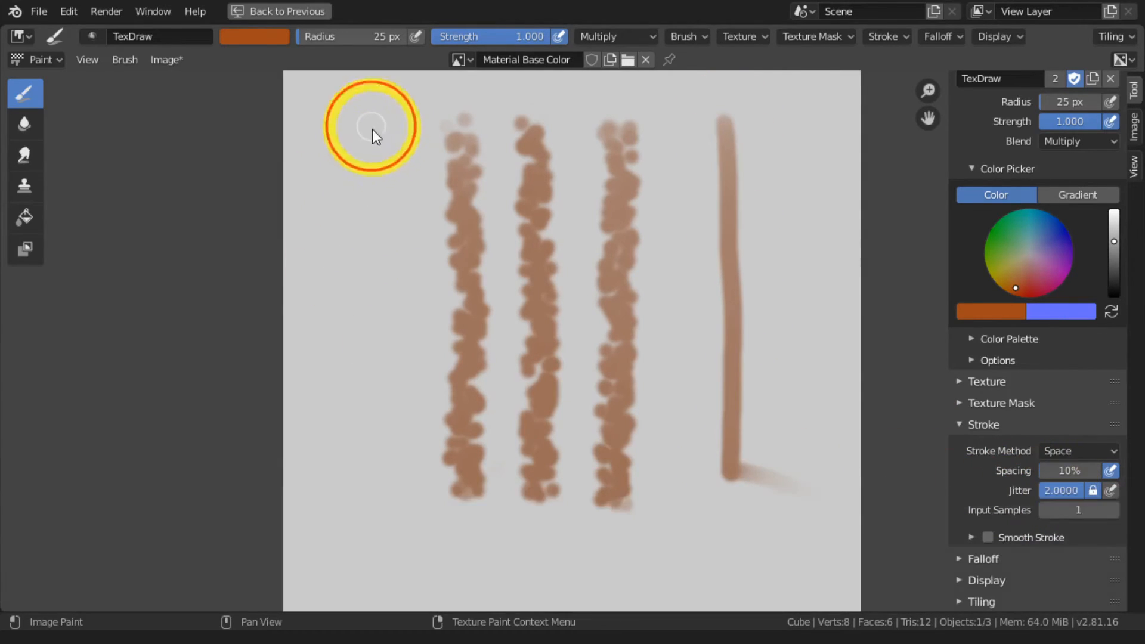
{"action": "left_click_drag", "start_coordinate": [370, 133], "coordinate": [388, 494]}
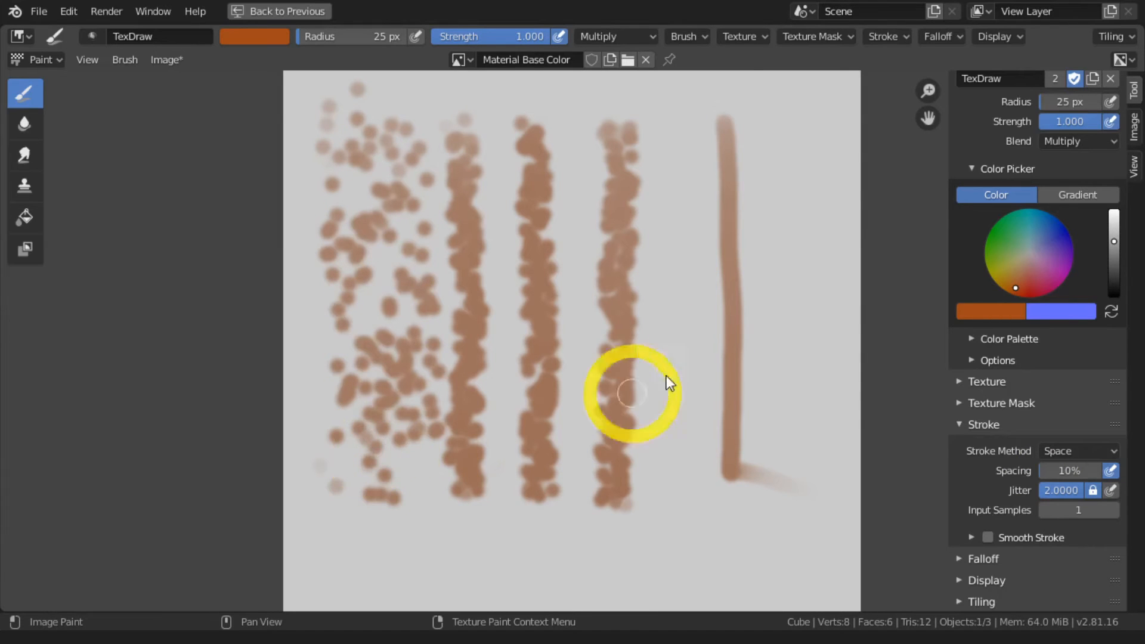
{"action": "mouse_move", "coordinate": [782, 134]}
{"action": "left_mouse_down"}
{"action": "mouse_move", "coordinate": [795, 309]}
{"action": "mouse_move", "coordinate": [789, 502]}
{"action": "mouse_move", "coordinate": [767, 557]}
{"action": "left_mouse_up"}
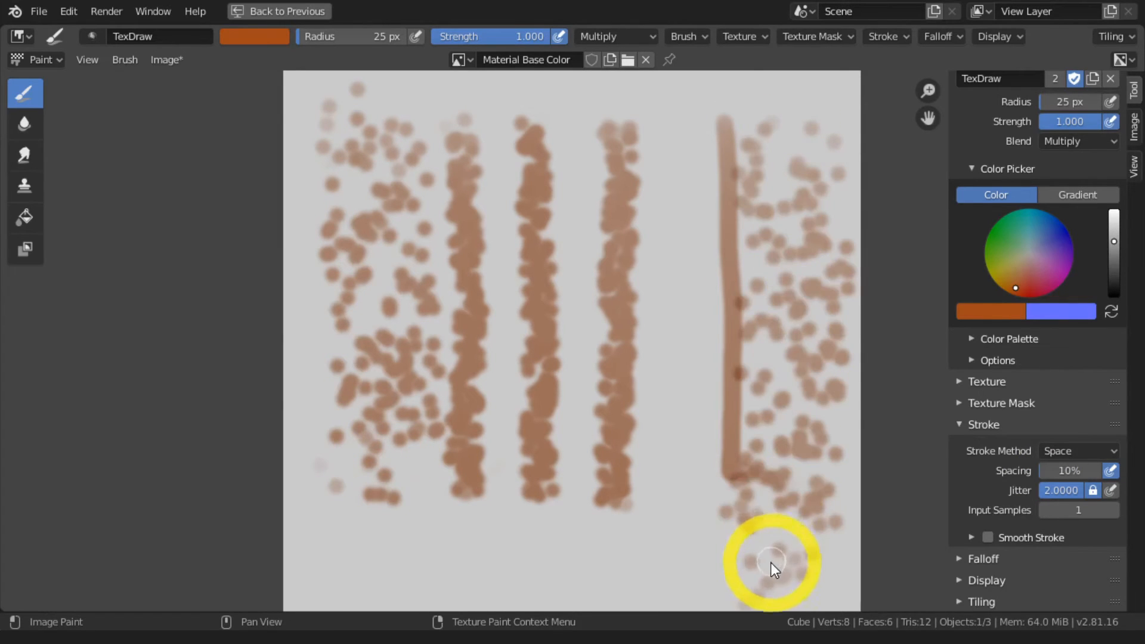
{"action": "mouse_move", "coordinate": [771, 208]}
{"action": "left_mouse_down"}
{"action": "mouse_move", "coordinate": [789, 435]}
{"action": "mouse_move", "coordinate": [781, 511]}
{"action": "mouse_move", "coordinate": [739, 542]}
{"action": "mouse_move", "coordinate": [770, 556]}
{"action": "left_mouse_up"}
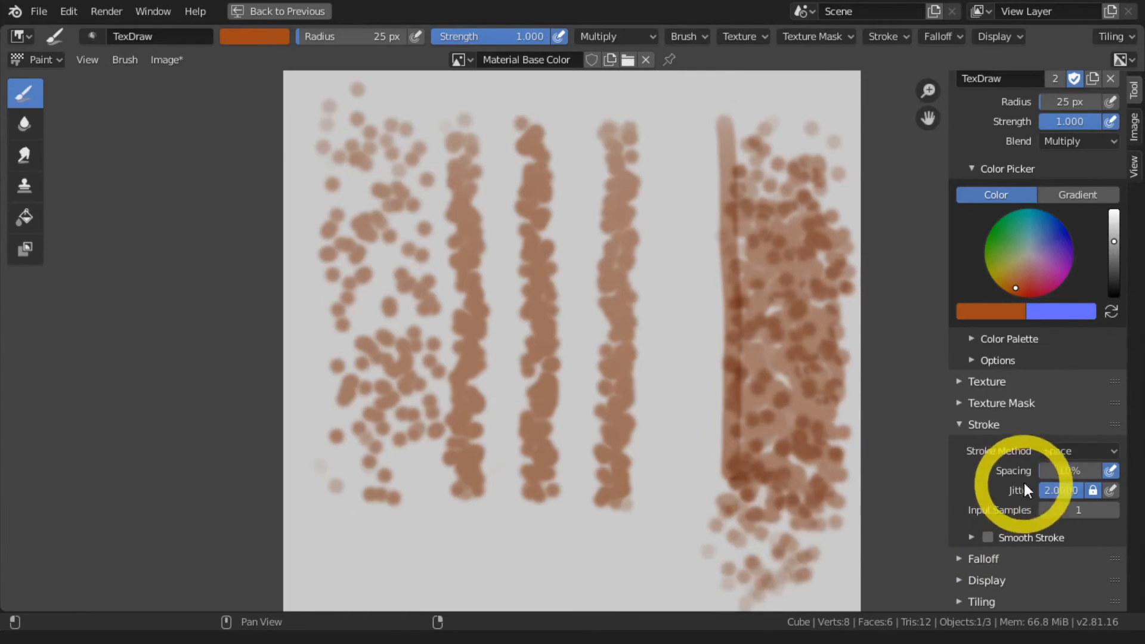
Switch the stroke method to Curve and discard the painted strokes to get a blank image, returning to the Stroke settings
{"action": "left_click", "coordinate": [1056, 450]}
{"action": "left_click", "coordinate": [1038, 310]}
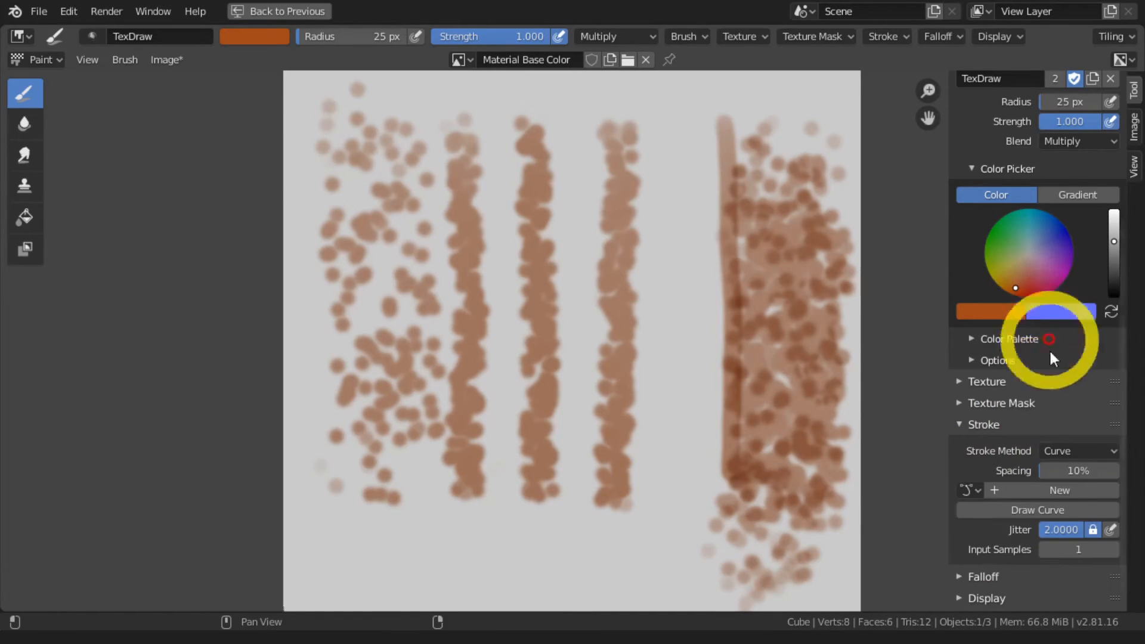
{"action": "left_click", "coordinate": [1136, 129]}
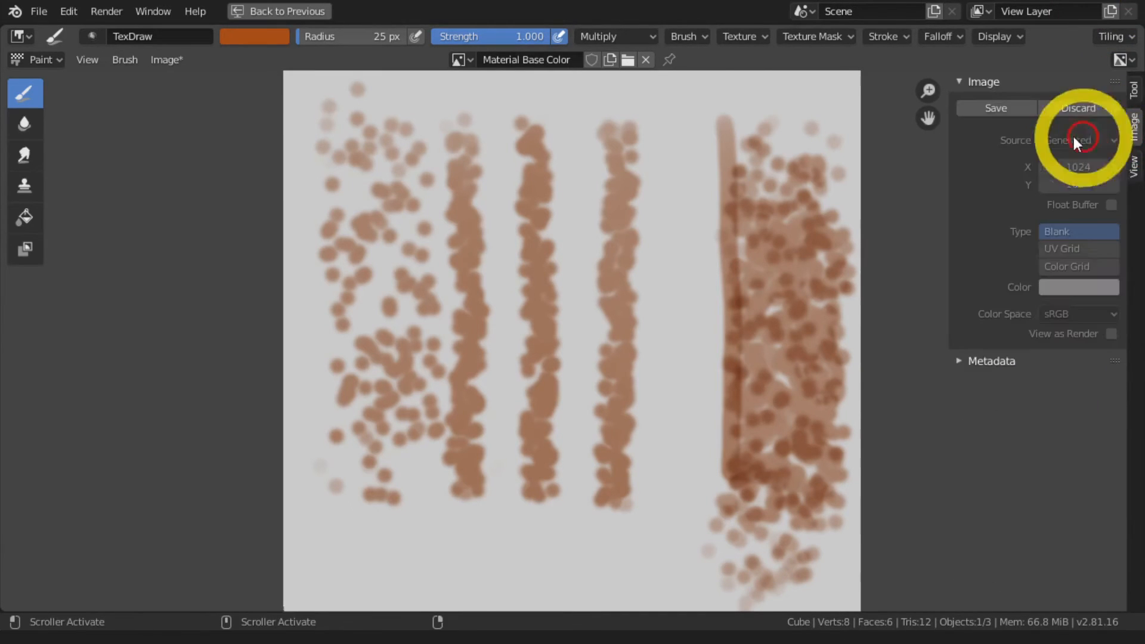
{"action": "left_click", "coordinate": [1076, 106]}
{"action": "left_click", "coordinate": [1135, 93]}
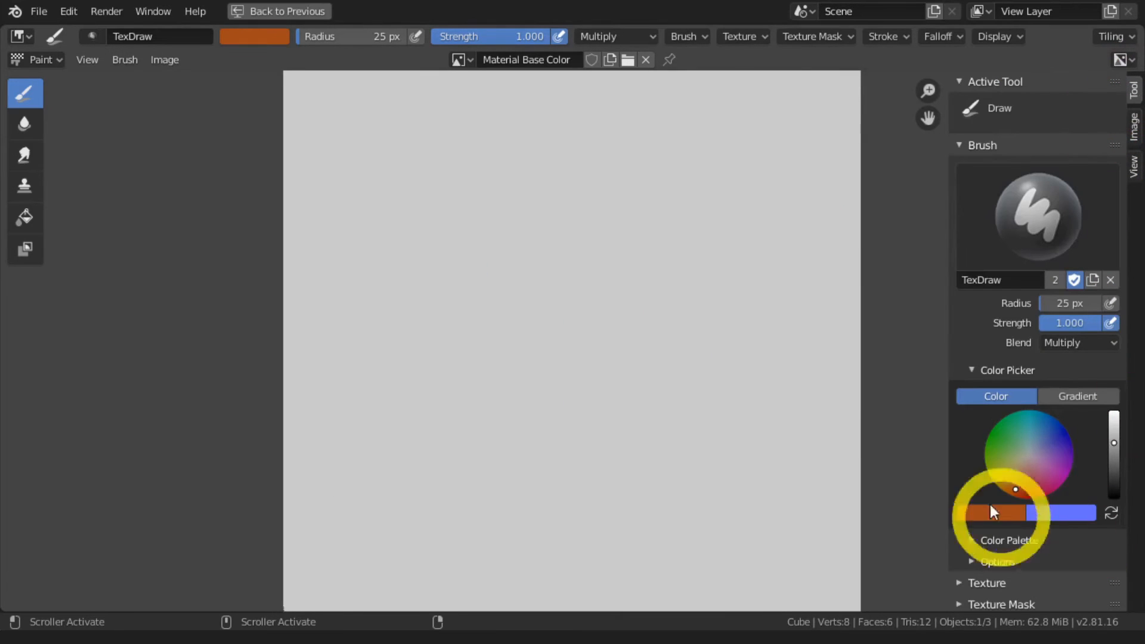
{"action": "scroll", "coordinate": [1023, 489], "scroll_direction": "down", "scroll_amount": 5}
{"action": "scroll", "coordinate": [1023, 494], "scroll_direction": "down", "scroll_amount": 1}
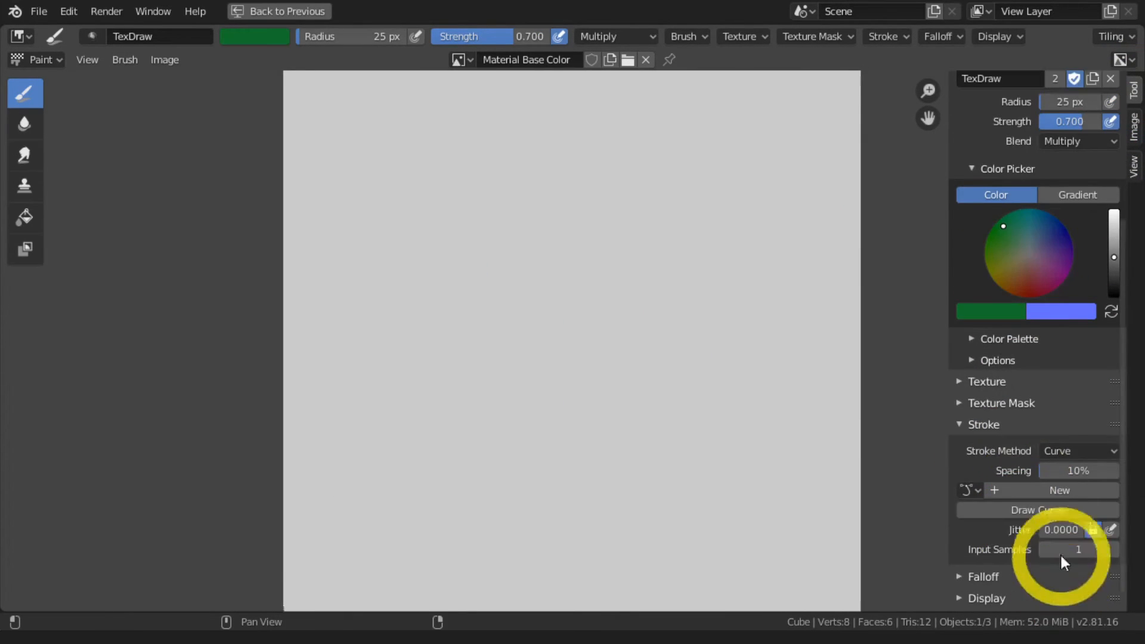
{"action": "scroll", "coordinate": [1045, 513], "scroll_direction": "down", "scroll_amount": 1}
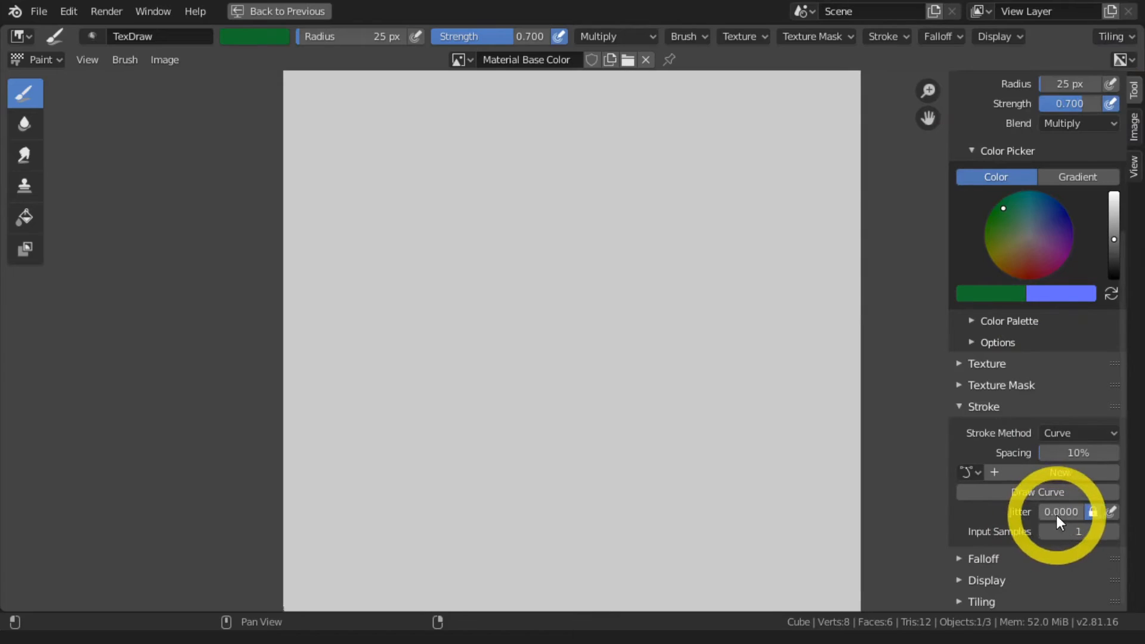
Place eight sharp-cornered paint curve points in the image's left half, outlining an angular stepped shape left open at its upper left
{"action": "left_click", "coordinate": [1041, 490]}
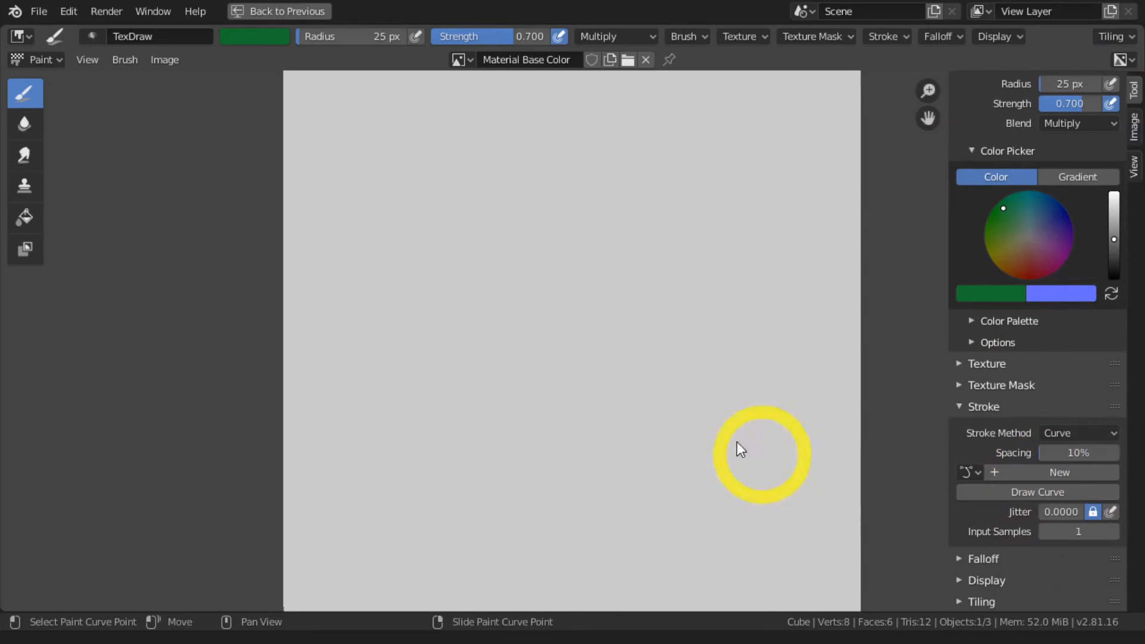
{"action": "right_click", "coordinate": [399, 254], "text": "ctrl"}
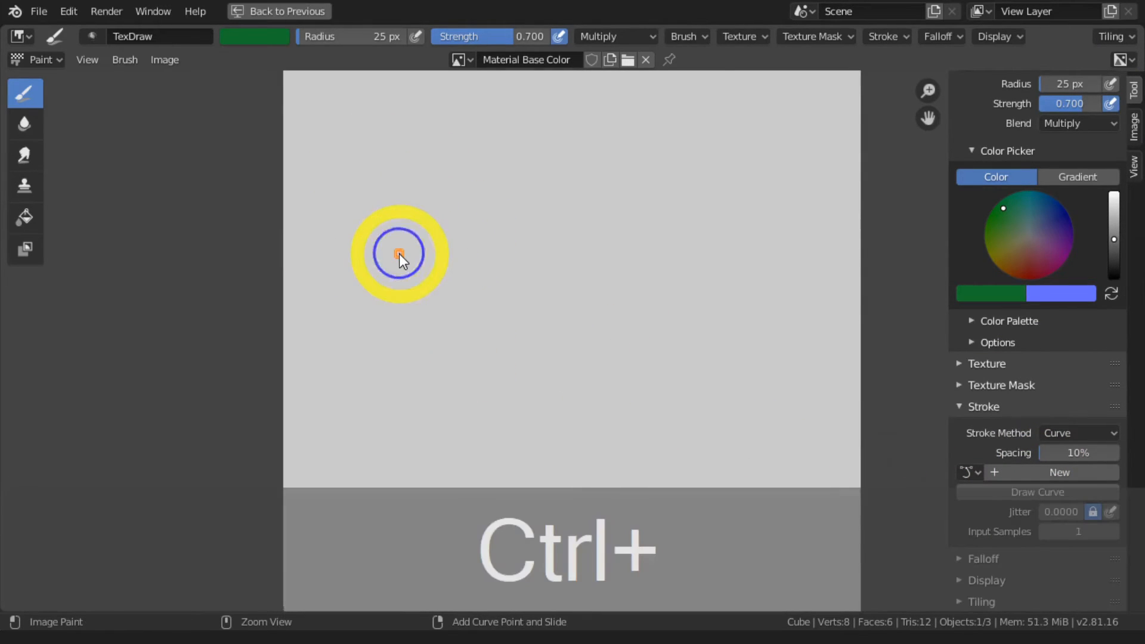
{"action": "right_click", "coordinate": [581, 239], "text": "ctrl"}
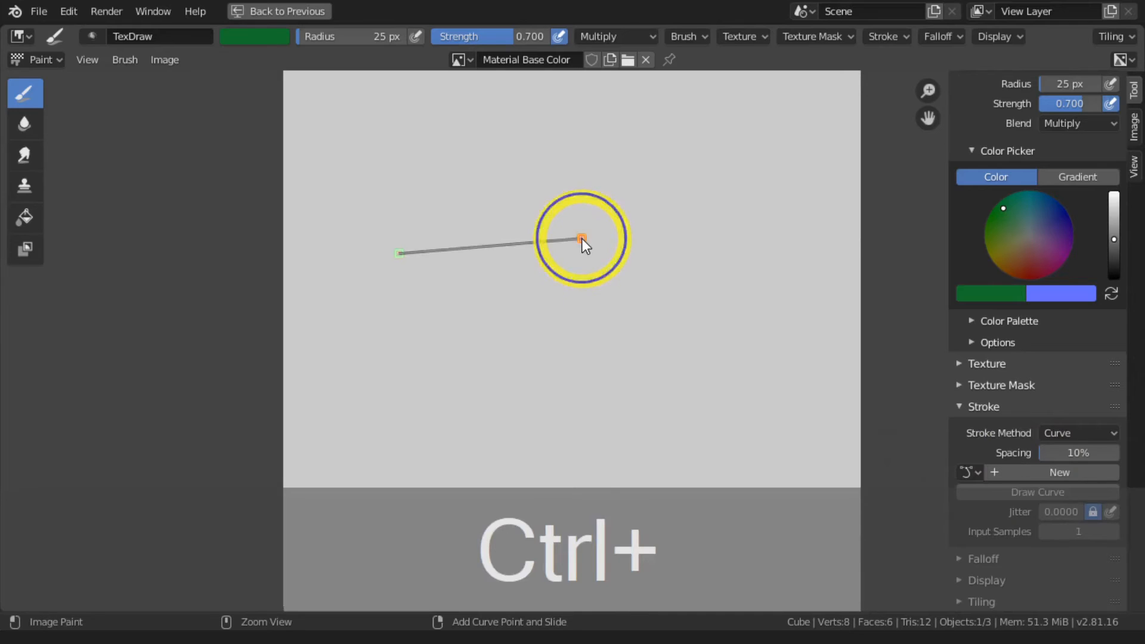
{"action": "right_click", "coordinate": [605, 410], "text": "ctrl"}
{"action": "right_click", "coordinate": [380, 418], "text": "ctrl"}
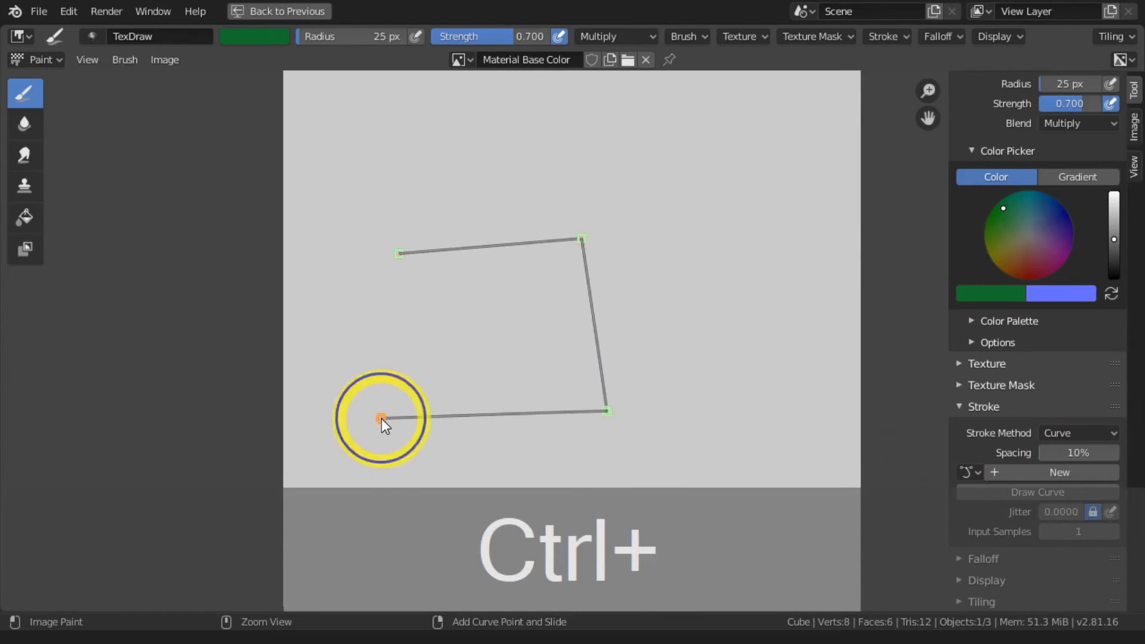
{"action": "right_click", "coordinate": [389, 343], "text": "ctrl"}
{"action": "right_click", "coordinate": [484, 337], "text": "ctrl"}
{"action": "right_click", "coordinate": [486, 302], "text": "ctrl"}
{"action": "right_click", "coordinate": [396, 305], "text": "ctrl"}
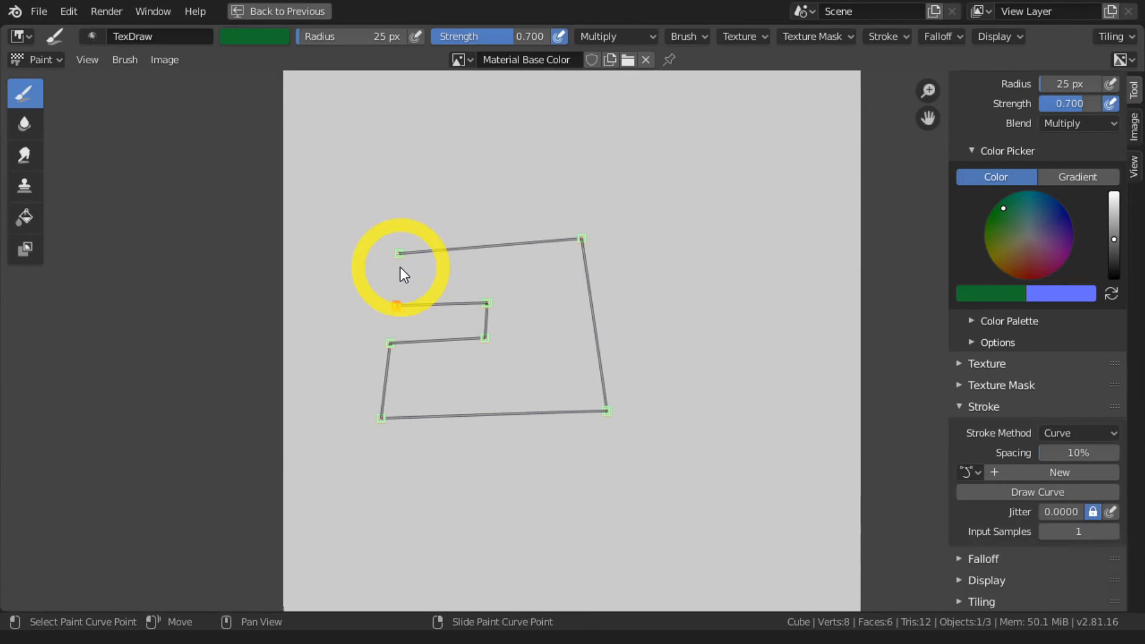
Extend the paint curve with smooth handled points arching over the angular shape, ending with sharp points and a straight segment beneath the arch
{"action": "right_click", "coordinate": [356, 244], "text": "ctrl"}
{"action": "right_click_drag", "start_coordinate": [356, 244], "coordinate": [370, 166], "text": "ctrl"}
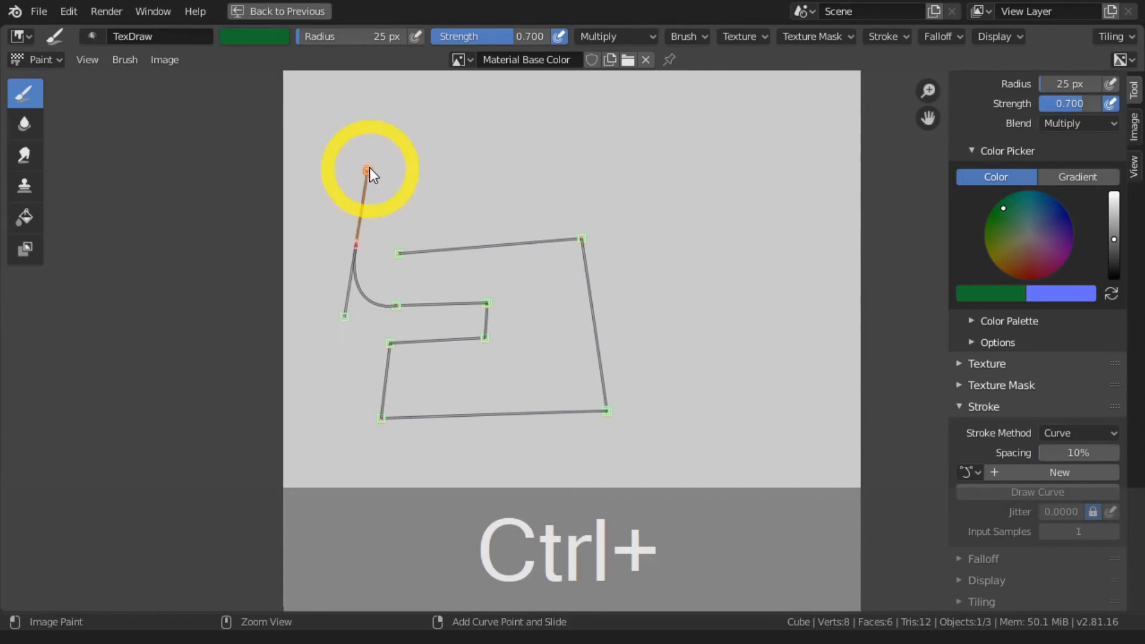
{"action": "right_click_drag", "start_coordinate": [463, 134], "coordinate": [536, 124], "text": "ctrl"}
{"action": "mouse_move", "coordinate": [661, 143]}
{"action": "right_mouse_down", "text": "ctrl"}
{"action": "mouse_move", "coordinate": [677, 159]}
{"action": "mouse_move", "coordinate": [679, 196]}
{"action": "mouse_move", "coordinate": [629, 201]}
{"action": "mouse_move", "coordinate": [602, 163]}
{"action": "right_mouse_up", "text": "ctrl"}
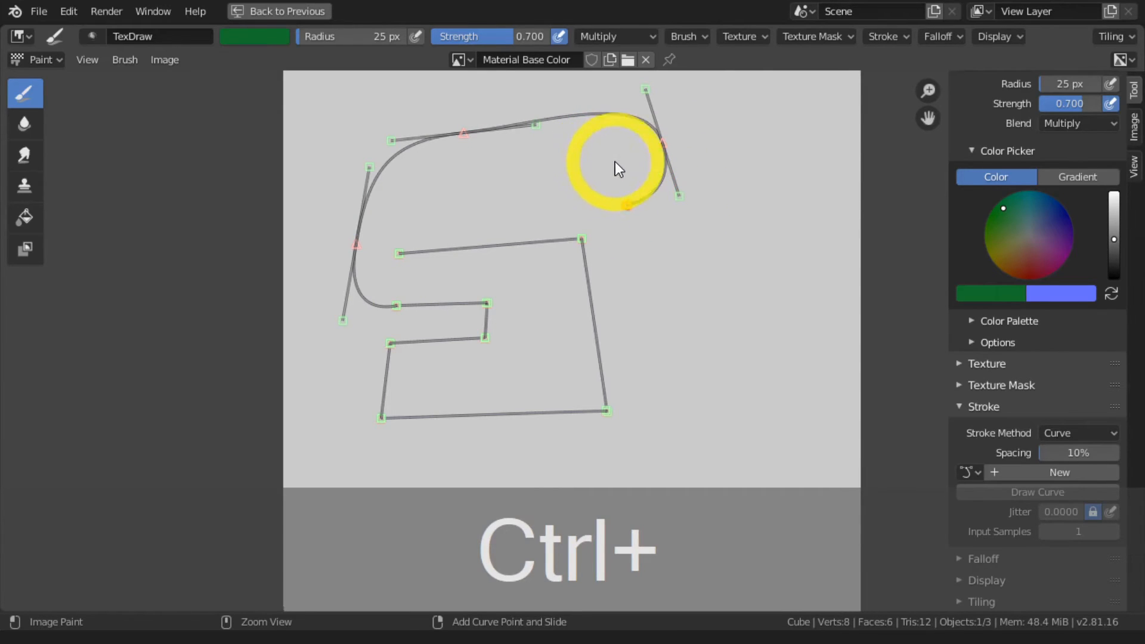
{"action": "right_click", "coordinate": [461, 179], "text": "ctrl"}
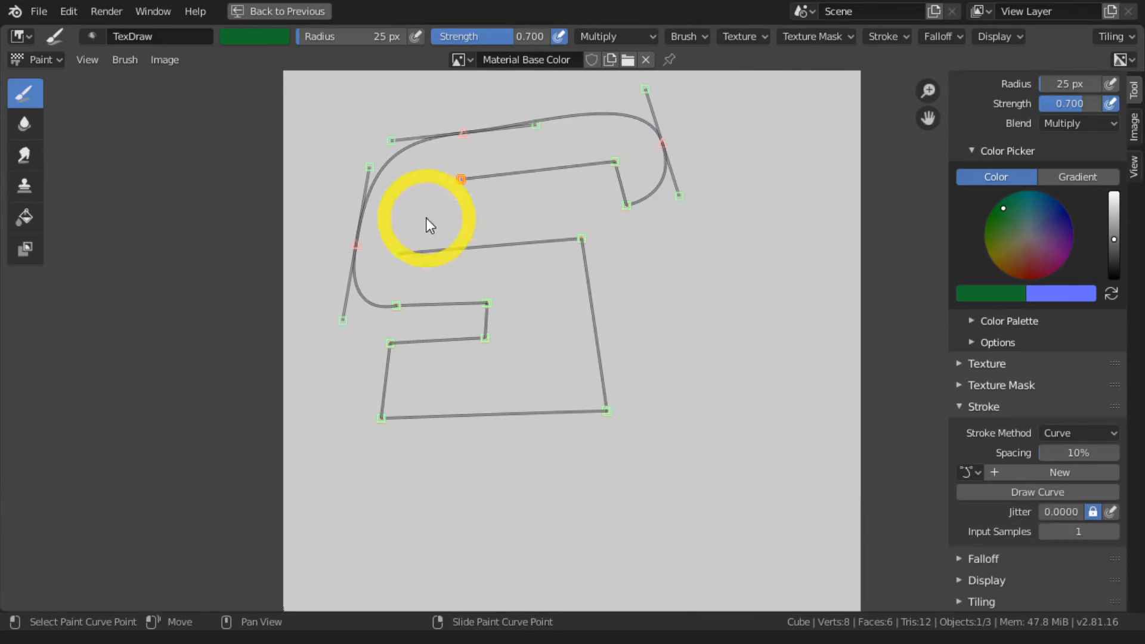
Paint the brush stroke along the whole paint curve in green
{"action": "left_click", "coordinate": [1024, 472]}
{"action": "left_click", "coordinate": [1024, 493]}
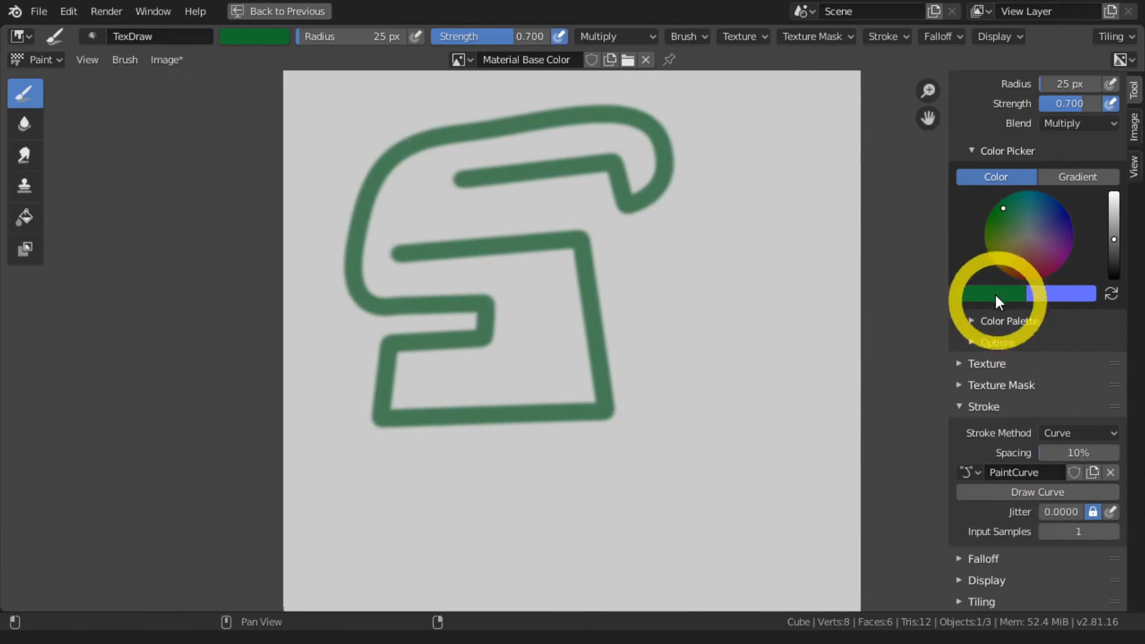
{"action": "scroll", "coordinate": [1082, 331], "scroll_direction": "up", "scroll_amount": 5}
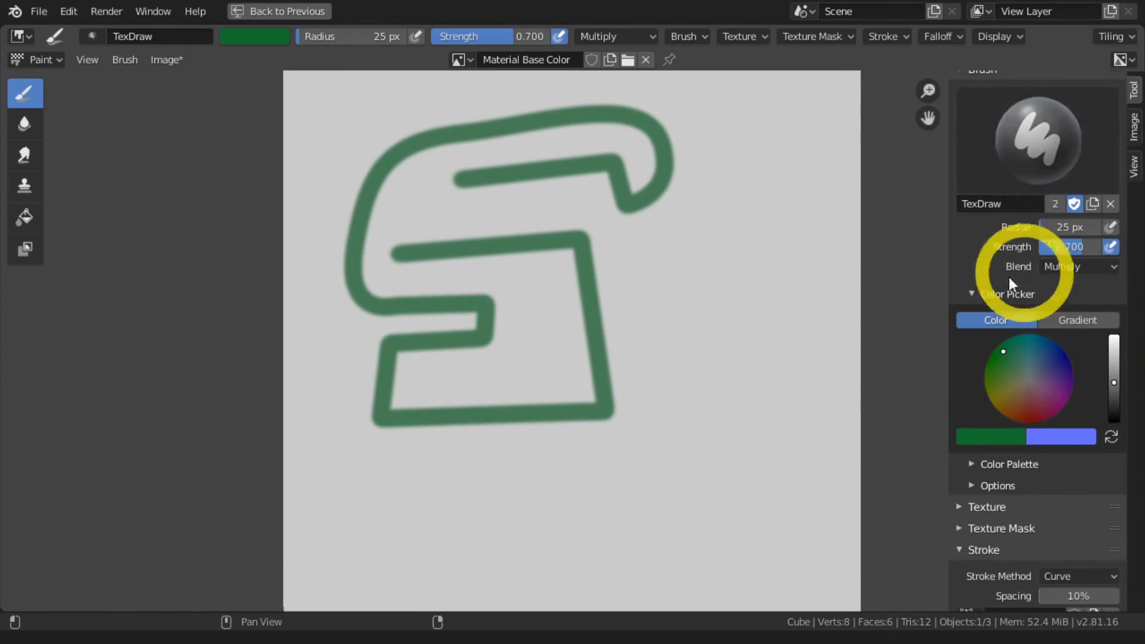
{"action": "scroll", "coordinate": [1049, 382], "scroll_direction": "down", "scroll_amount": 5}
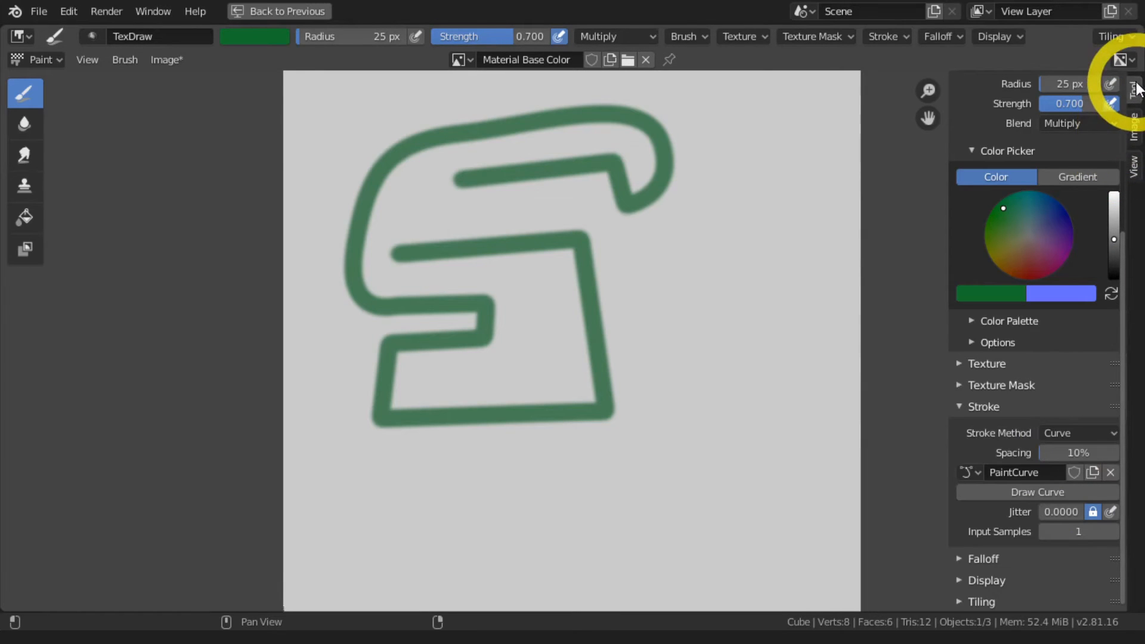
Discard the painted curve from the image and unlink the paint curve from the brush
{"action": "left_click", "coordinate": [1133, 127]}
{"action": "left_click", "coordinate": [1076, 113]}
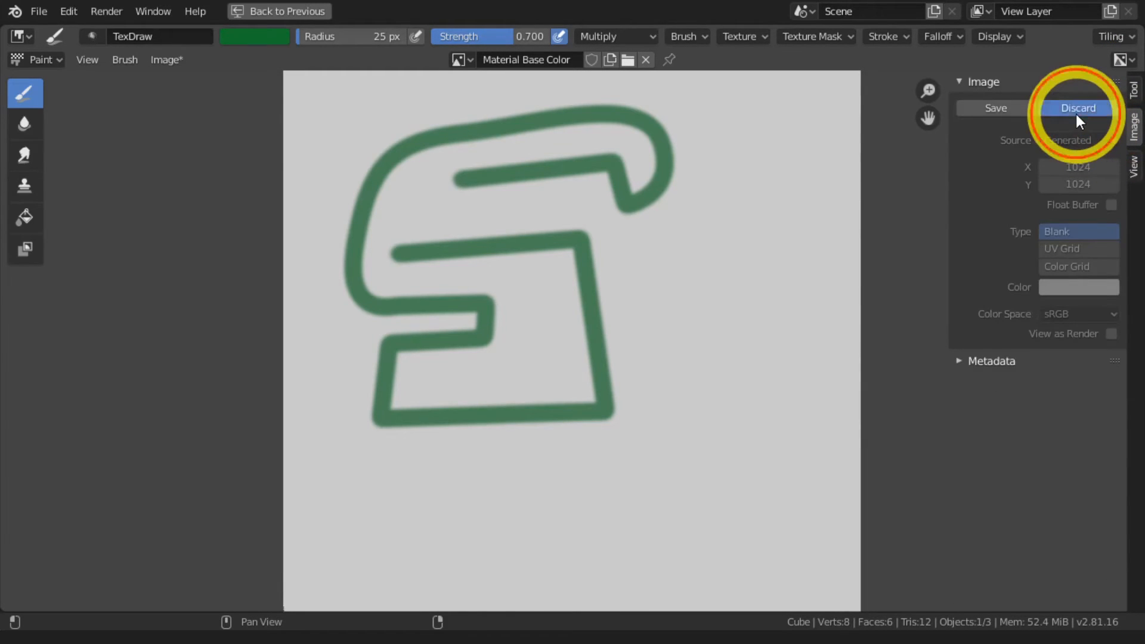
{"action": "left_click", "coordinate": [1133, 90]}
{"action": "scroll", "coordinate": [1069, 435], "scroll_direction": "down", "scroll_amount": 8}
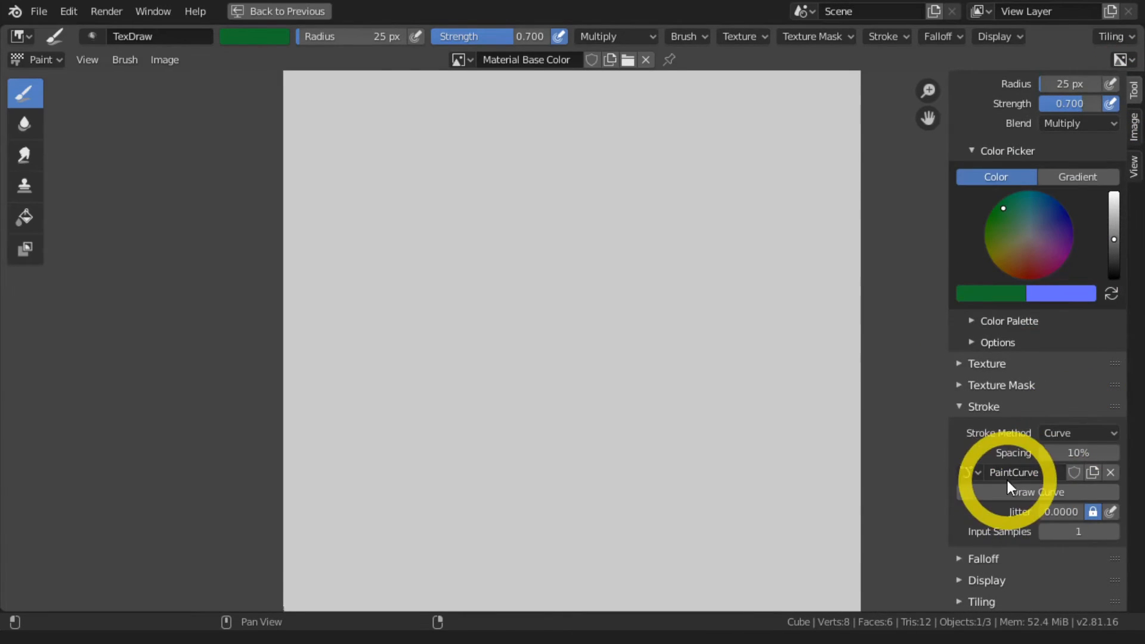
{"action": "left_click", "coordinate": [1110, 472]}
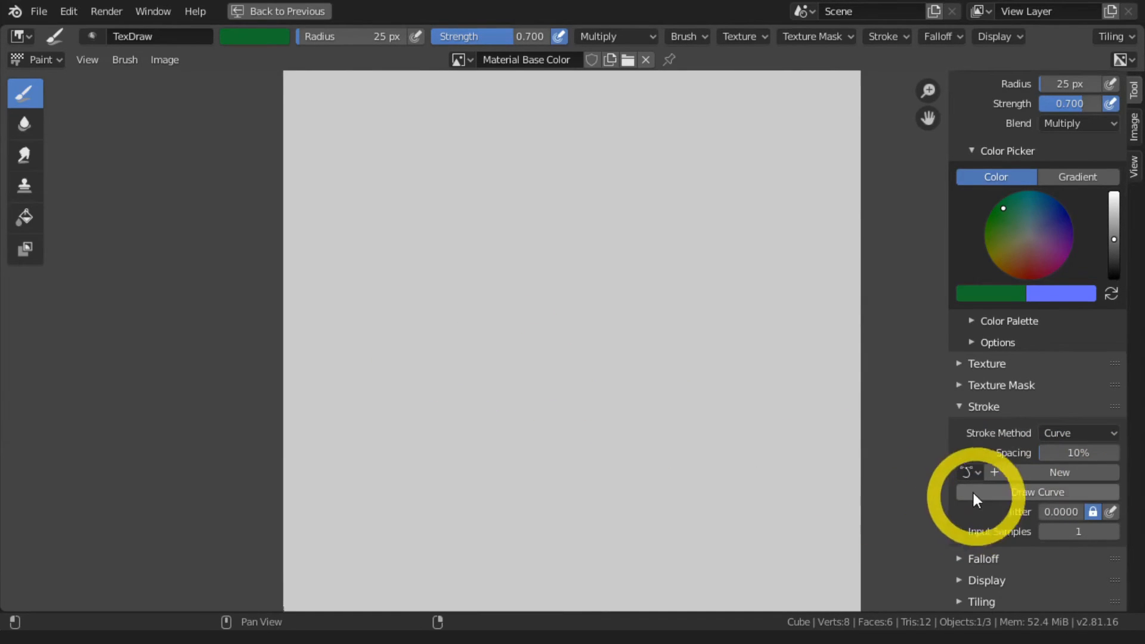
{"action": "left_click", "coordinate": [968, 472]}
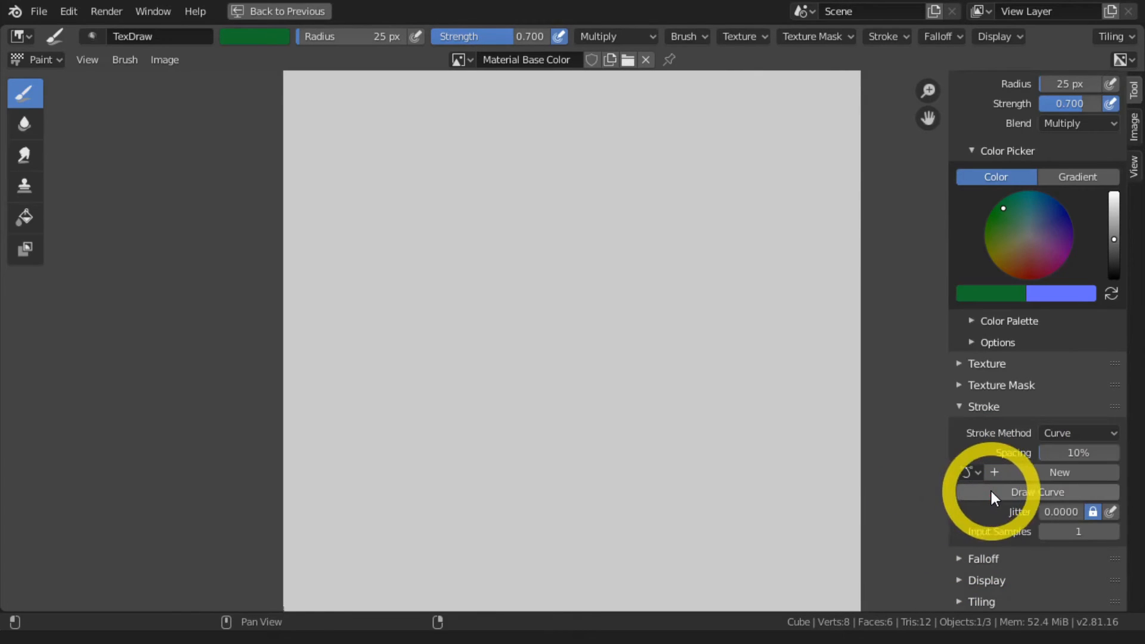
Set the stroke method to Line and paint three straight strokes forming a triangle in the middle of the image
{"action": "left_click", "coordinate": [1058, 433]}
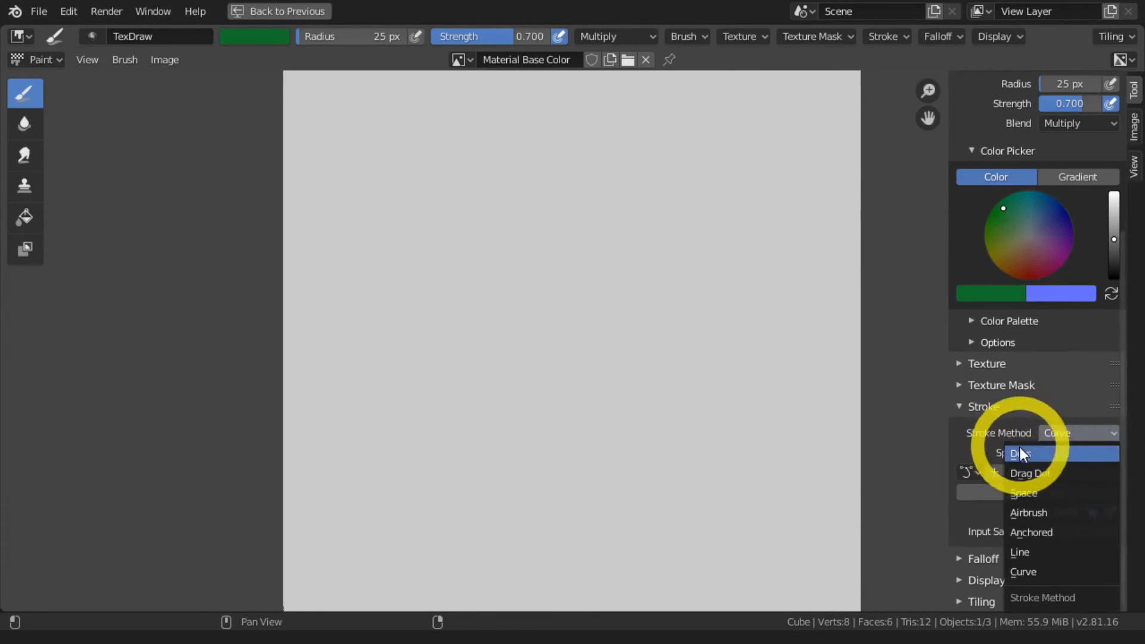
{"action": "left_click", "coordinate": [1021, 551]}
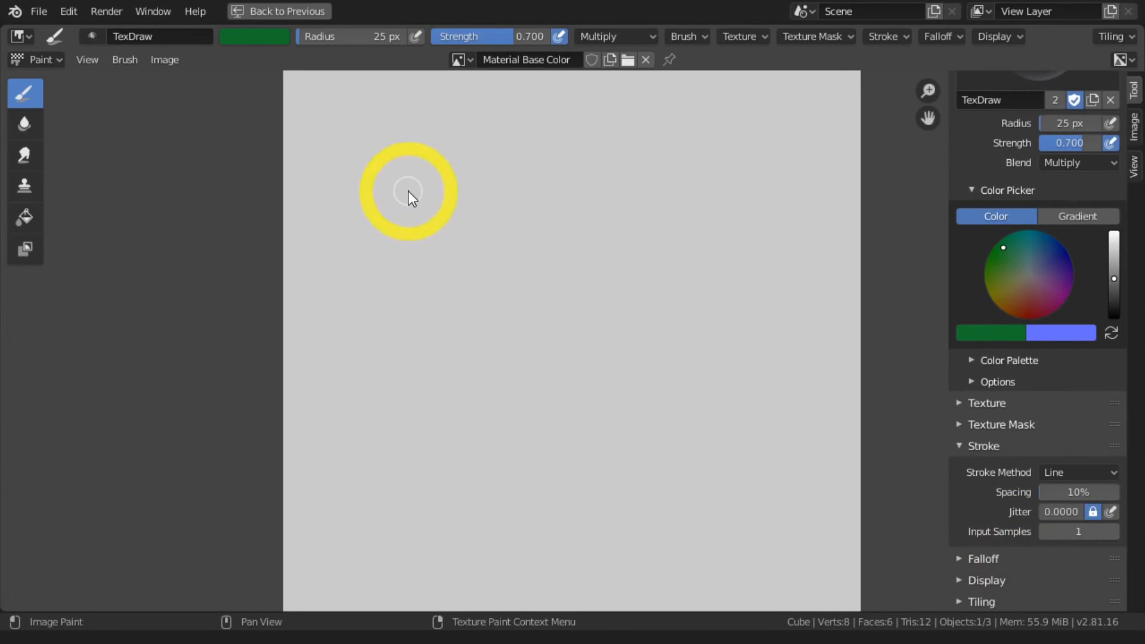
{"action": "mouse_move", "coordinate": [408, 191]}
{"action": "left_mouse_down"}
{"action": "mouse_move", "coordinate": [608, 303]}
{"action": "mouse_move", "coordinate": [678, 363]}
{"action": "left_mouse_up"}
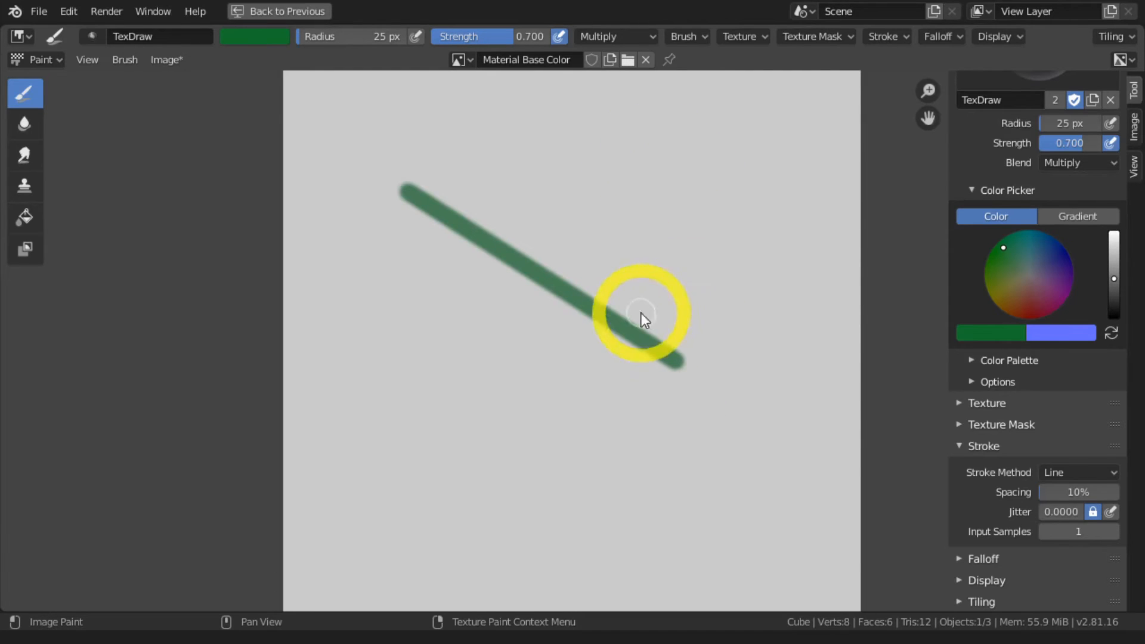
{"action": "mouse_move", "coordinate": [675, 365]}
{"action": "left_mouse_down"}
{"action": "mouse_move", "coordinate": [506, 500]}
{"action": "mouse_move", "coordinate": [406, 353]}
{"action": "mouse_move", "coordinate": [403, 193]}
{"action": "left_mouse_up"}
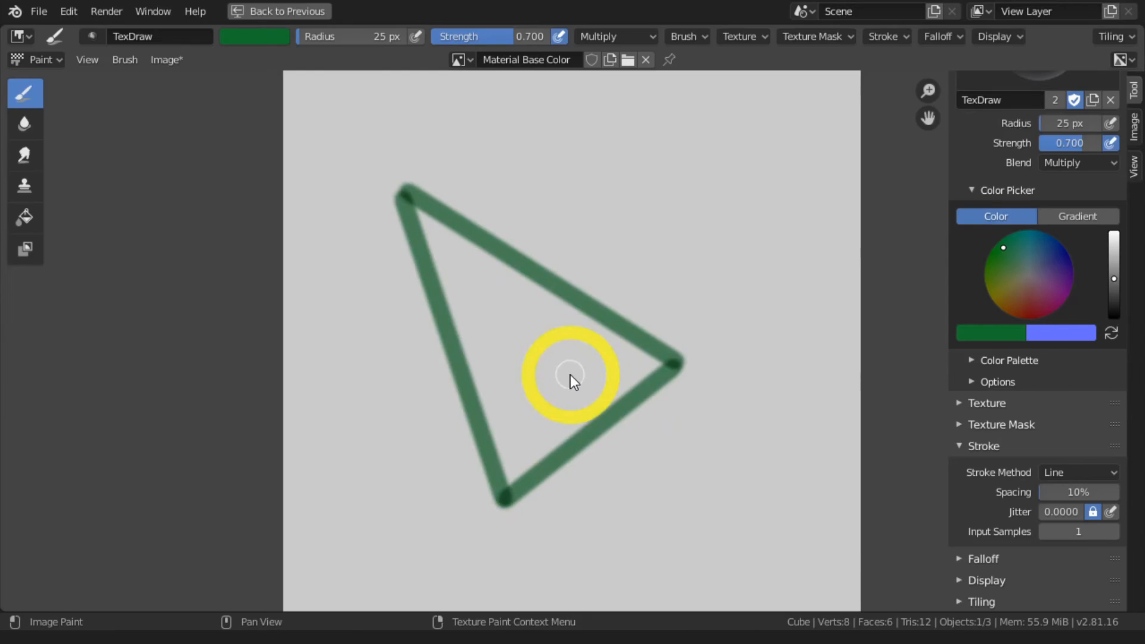
Discard the painted triangle to get a blank image and return to the brush's Stroke settings
{"action": "left_click", "coordinate": [1133, 125]}
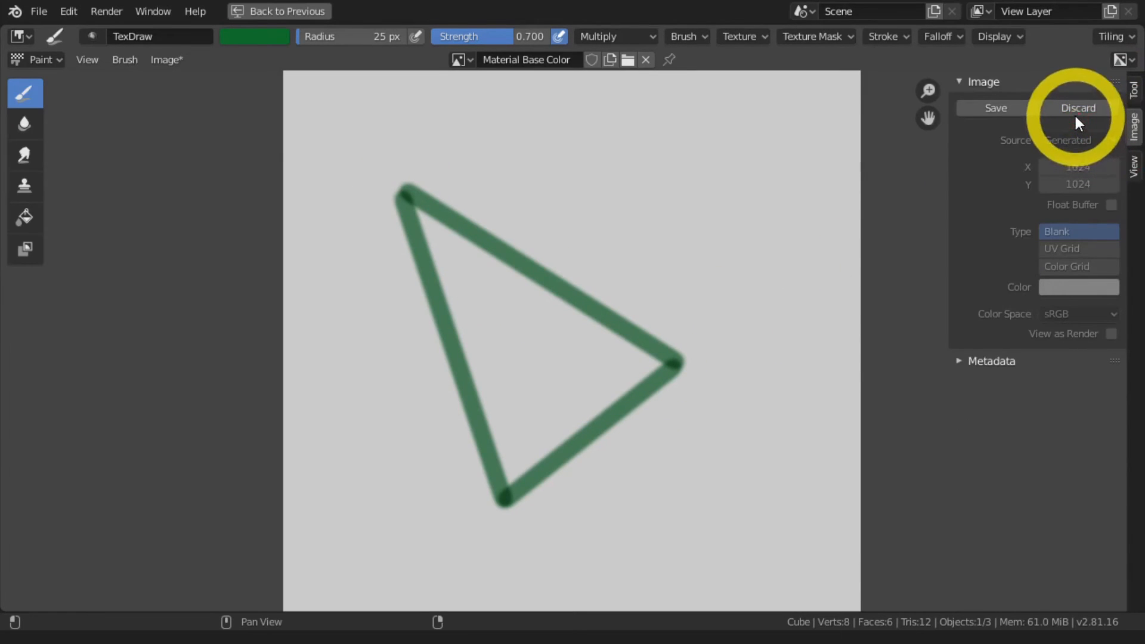
{"action": "left_click", "coordinate": [1088, 110]}
{"action": "left_click", "coordinate": [1131, 89]}
{"action": "scroll", "coordinate": [1054, 416], "scroll_direction": "down", "scroll_amount": 5}
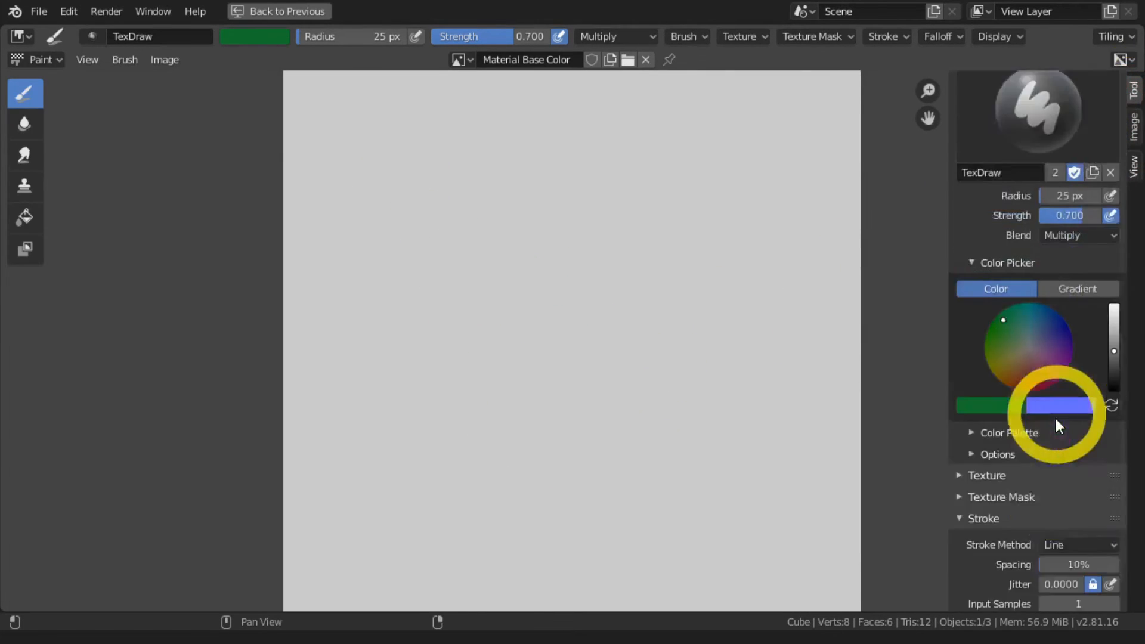
Set the stroke method to Anchored and paint one large soft green dab outward from the image's centre
{"action": "left_click", "coordinate": [1057, 471]}
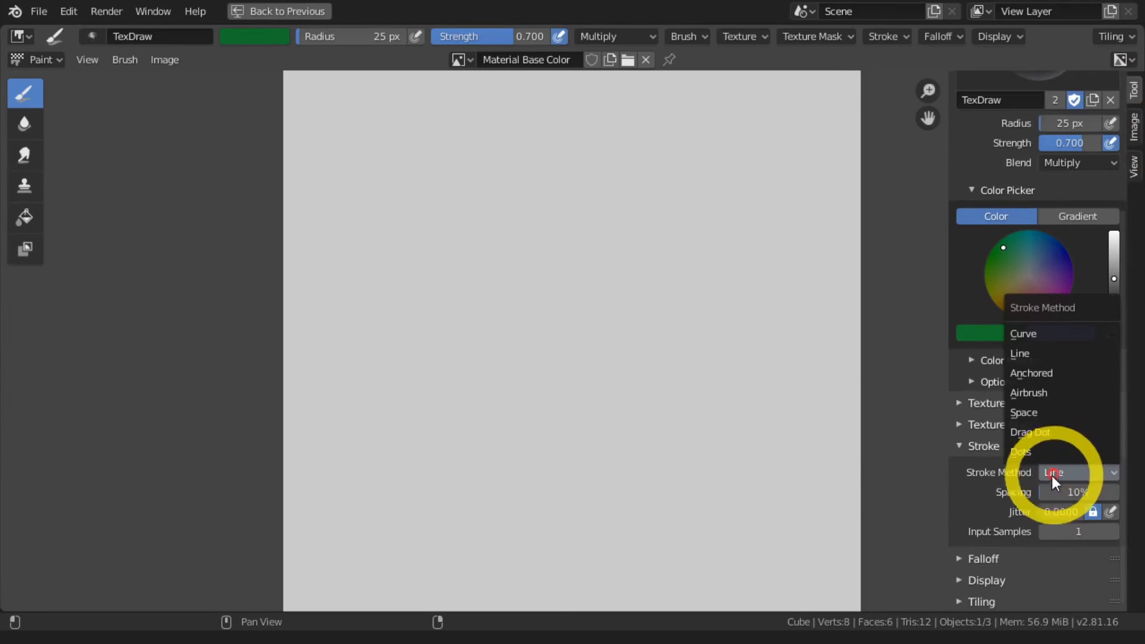
{"action": "left_click", "coordinate": [1027, 372]}
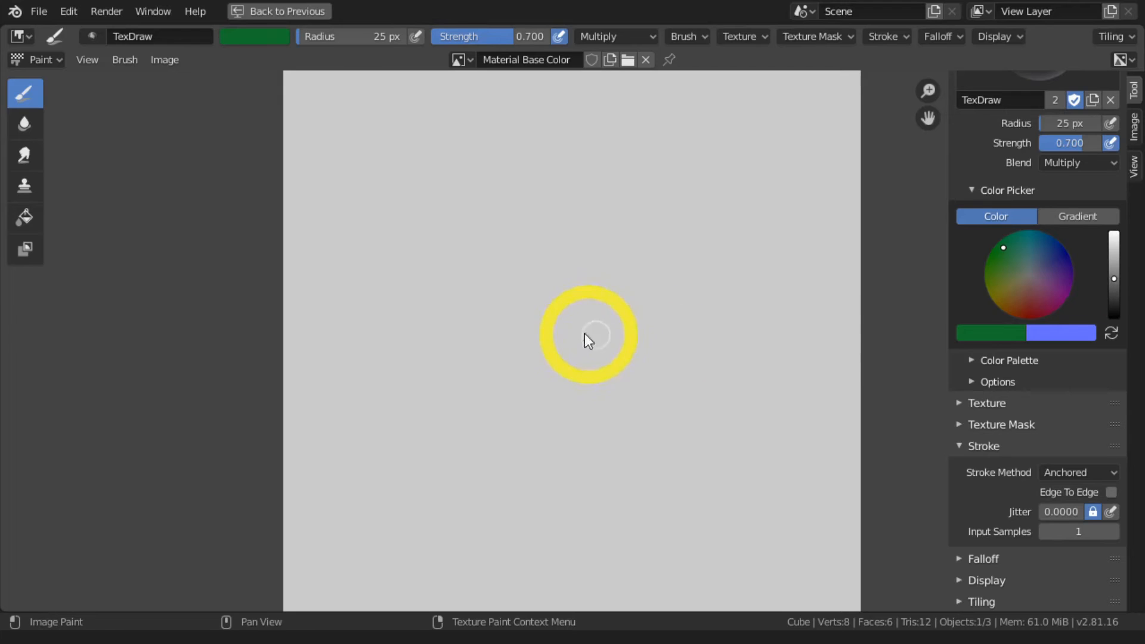
{"action": "mouse_move", "coordinate": [562, 323]}
{"action": "left_mouse_down"}
{"action": "mouse_move", "coordinate": [773, 378]}
{"action": "mouse_move", "coordinate": [639, 360]}
{"action": "mouse_move", "coordinate": [797, 384]}
{"action": "left_mouse_up"}
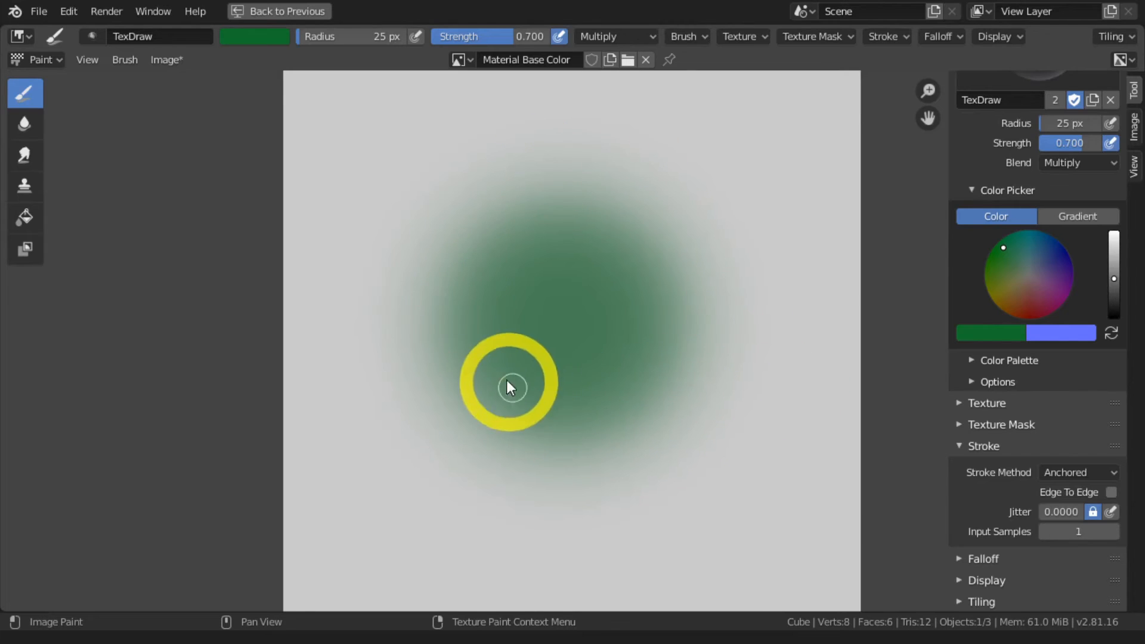
Discard the large anchored dab to get a blank image and return to the Stroke settings
{"action": "left_click", "coordinate": [1132, 134]}
{"action": "left_click", "coordinate": [1073, 108]}
{"action": "left_click", "coordinate": [1135, 94]}
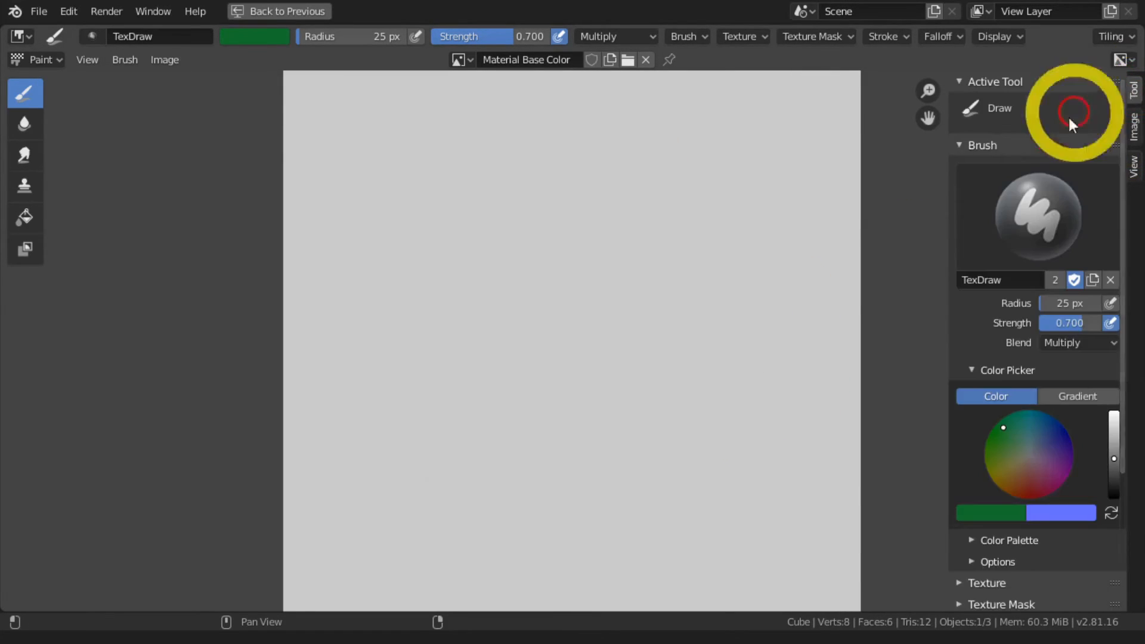
{"action": "scroll", "coordinate": [1010, 482], "scroll_direction": "down", "scroll_amount": 5}
Switch the stroke method to Airbrush with a 78 px brush radius, a strength of 0.100 and a rate of 0.010
{"action": "left_click", "coordinate": [1013, 444]}
{"action": "left_click", "coordinate": [1050, 472]}
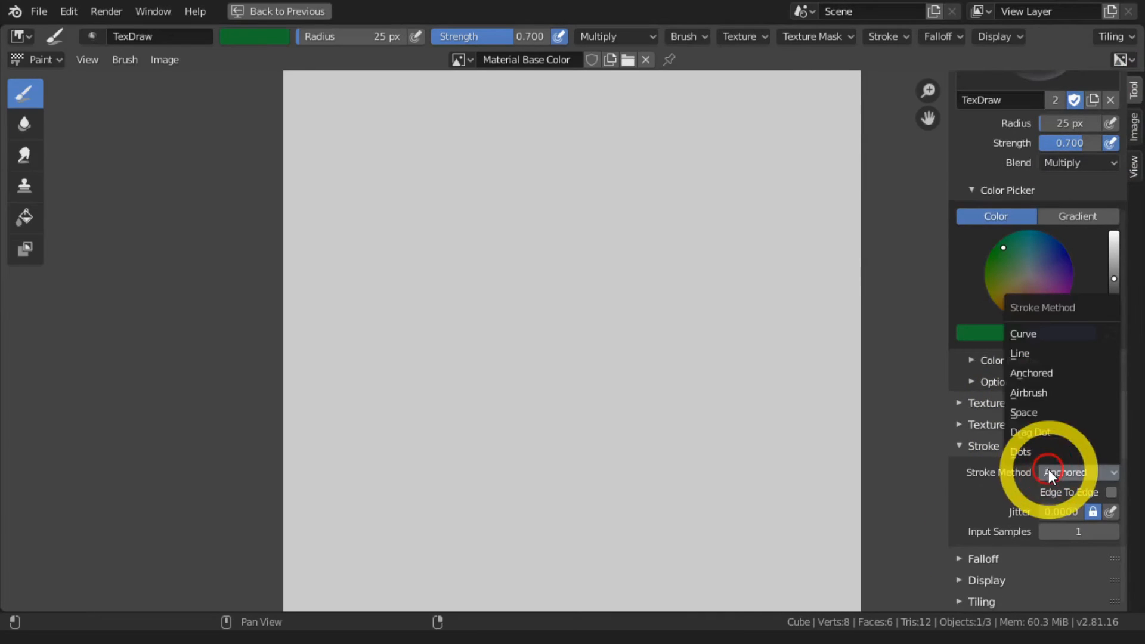
{"action": "left_click", "coordinate": [1019, 391]}
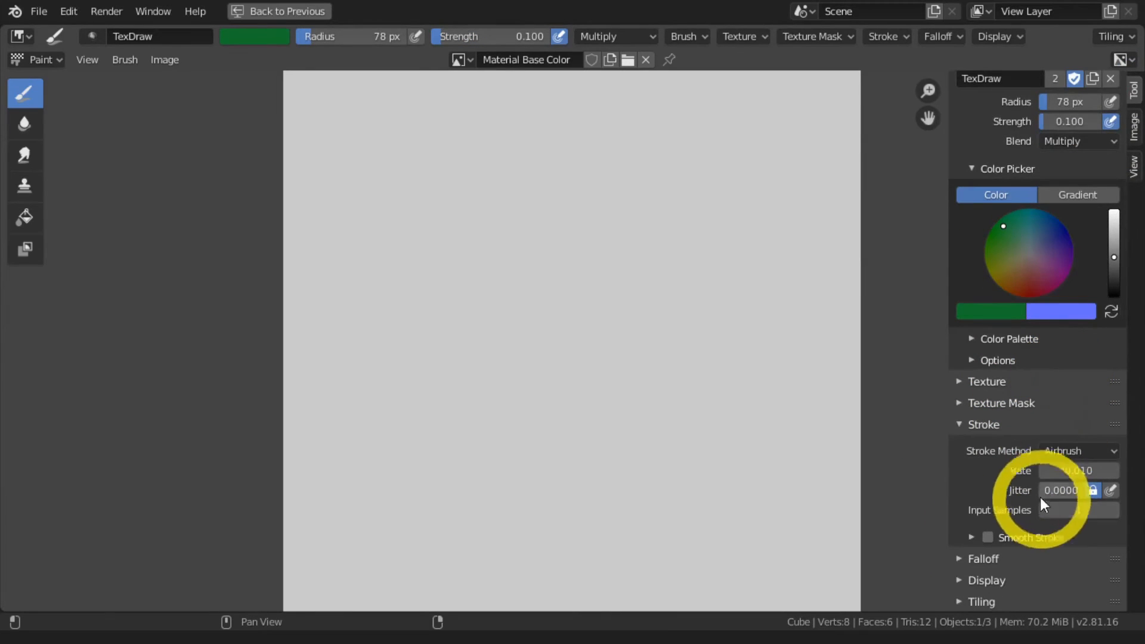
{"action": "left_click", "coordinate": [1063, 470]}
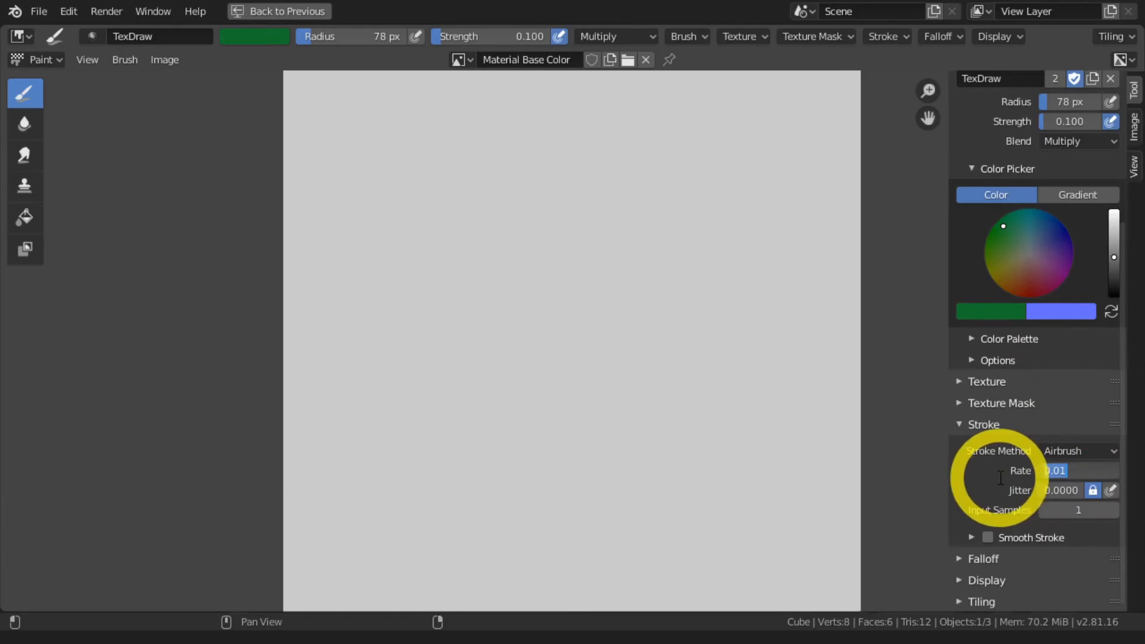
{"action": "key", "text": "Return"}
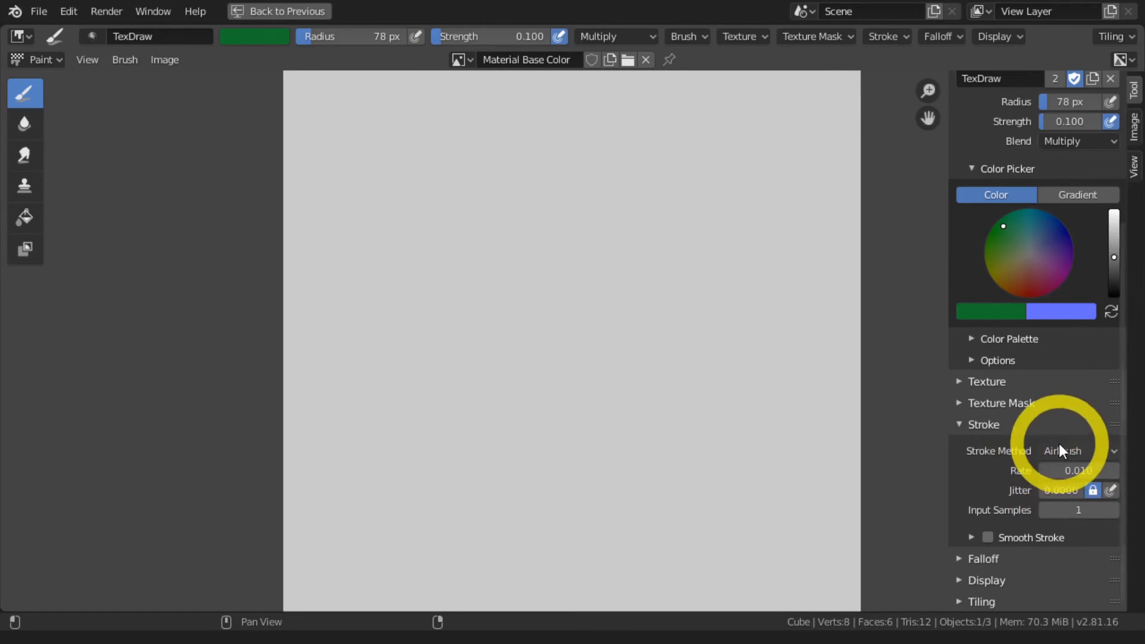
{"action": "key", "text": "bracketright"}
{"action": "key", "text": "bracketright"}
{"action": "key", "text": "bracketright"}
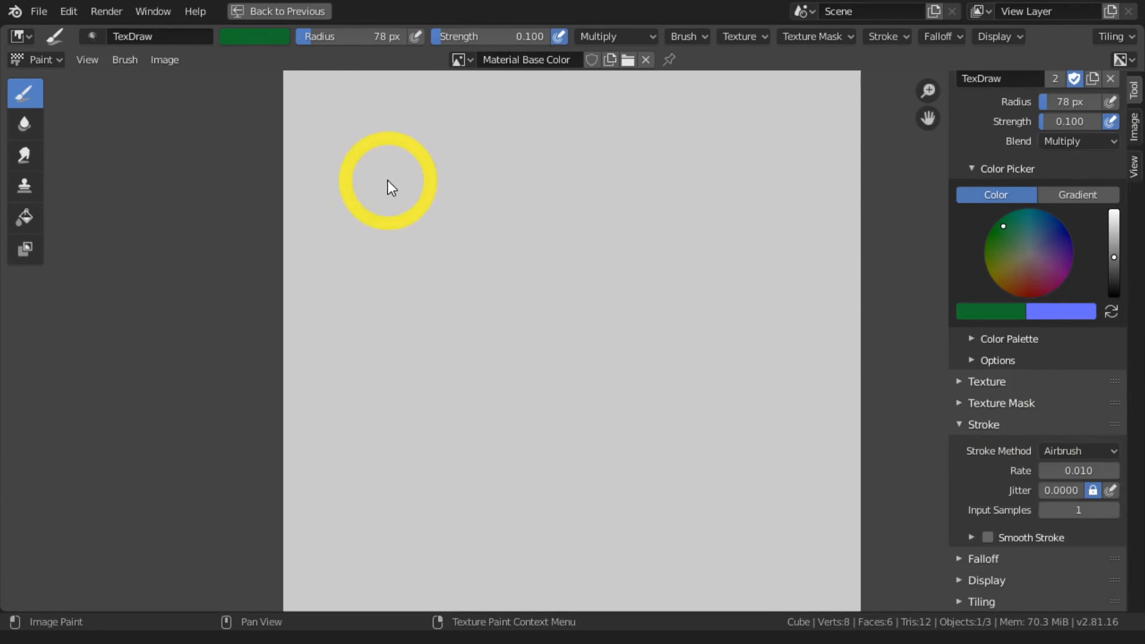
Paint five horizontal airbrush strokes below one another, varying the speed and pausing in places to build up darker paint
{"action": "left_click_drag", "start_coordinate": [388, 178], "coordinate": [694, 179]}
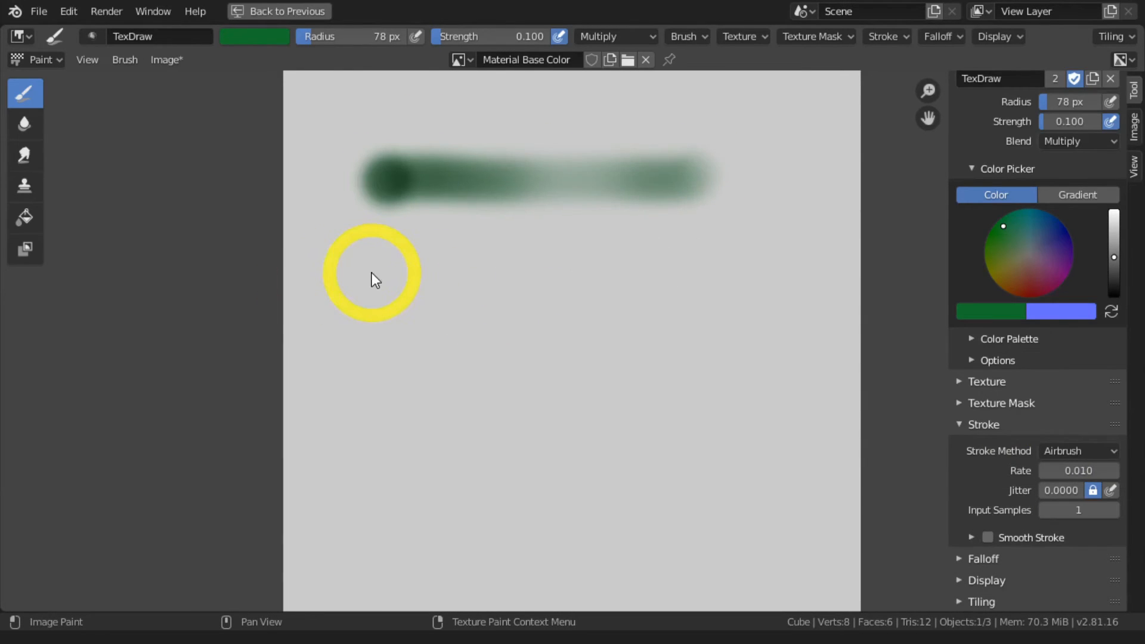
{"action": "left_click_drag", "start_coordinate": [372, 262], "coordinate": [675, 262]}
{"action": "left_click_drag", "start_coordinate": [369, 330], "coordinate": [662, 333]}
{"action": "left_click_drag", "start_coordinate": [763, 389], "coordinate": [296, 400]}
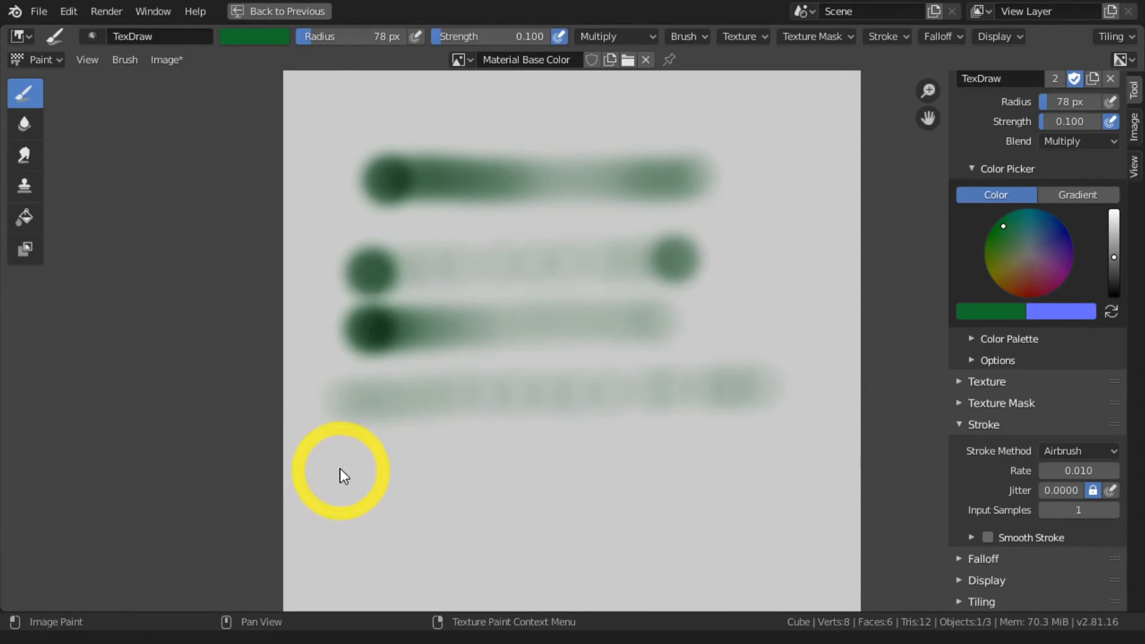
{"action": "left_click_drag", "start_coordinate": [341, 468], "coordinate": [741, 458]}
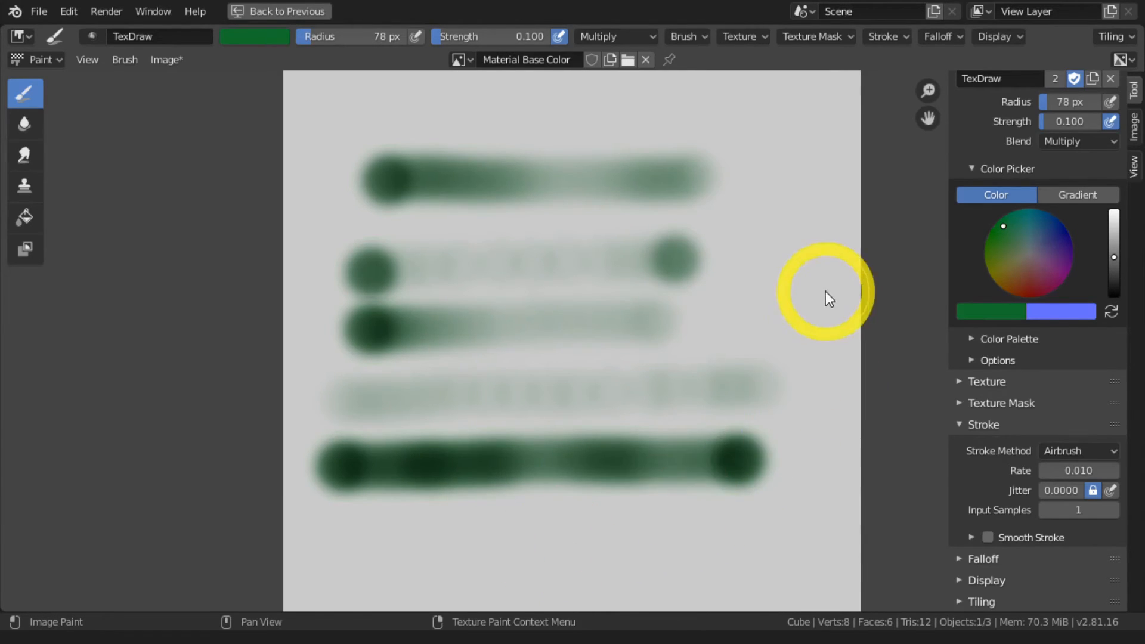
Hold the airbrush in place at two spots near the image's right edge to build up two dark dots
{"action": "left_click", "coordinate": [784, 230]}
{"action": "left_click_drag", "start_coordinate": [784, 230], "coordinate": [783, 232]}
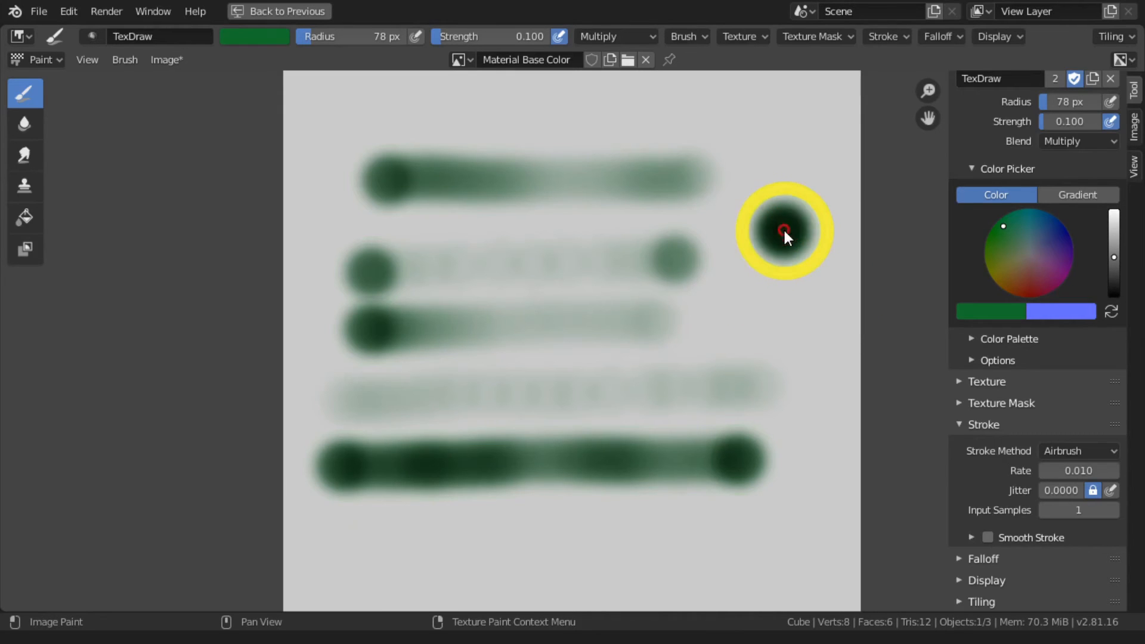
{"action": "left_click_drag", "start_coordinate": [786, 313], "coordinate": [786, 309]}
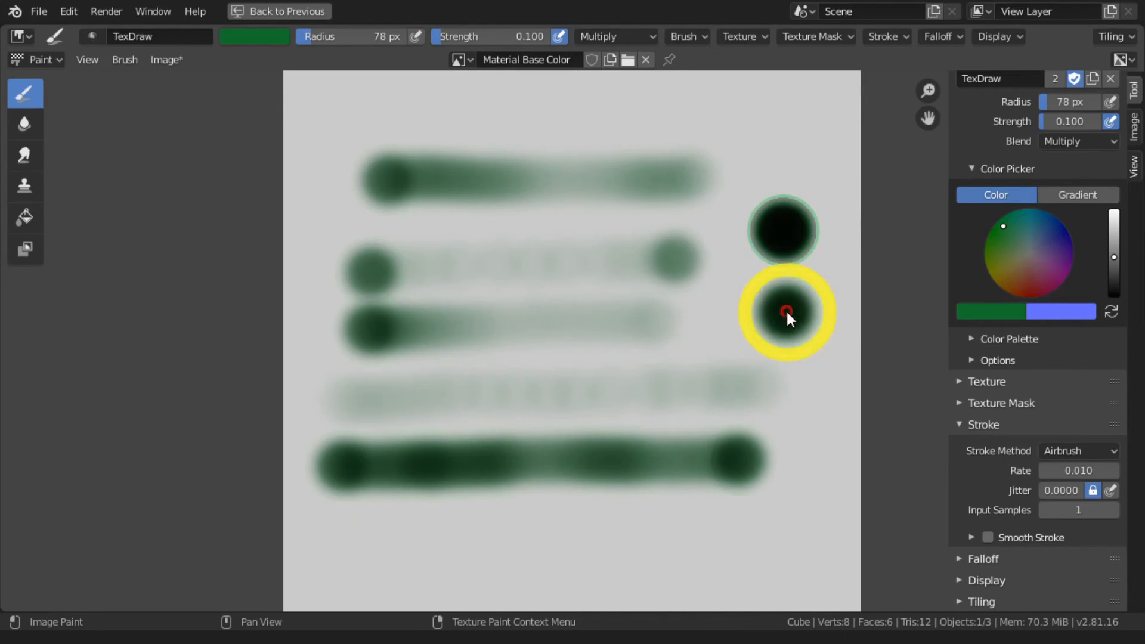
Discard the airbrush painting to get a blank image and switch the stroke method to Drag Dot
{"action": "left_click", "coordinate": [1132, 125]}
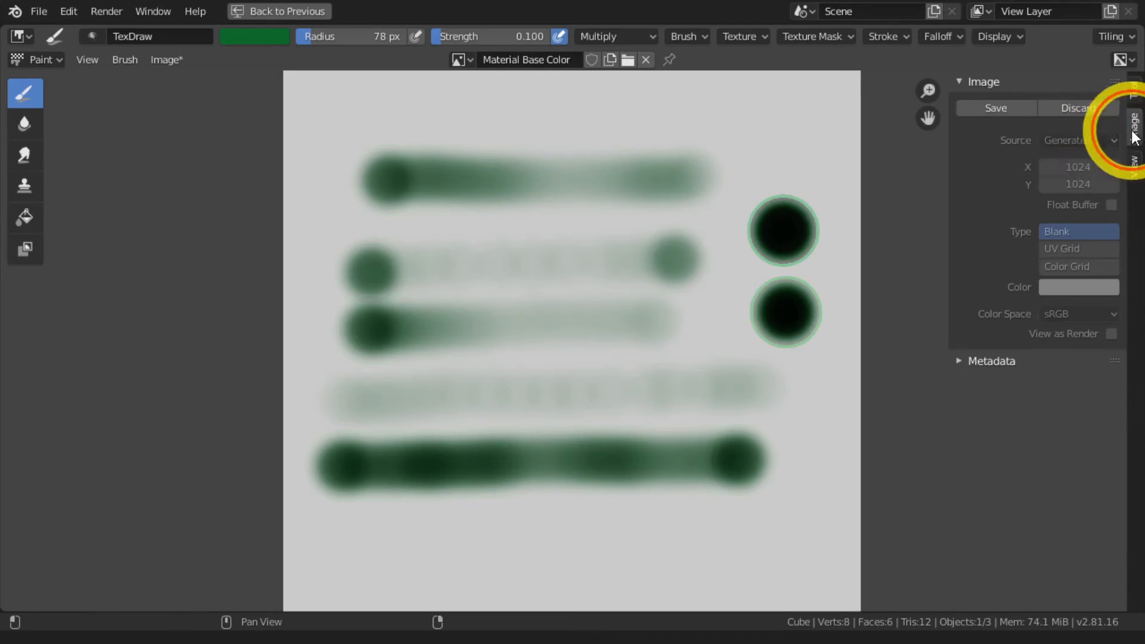
{"action": "left_click", "coordinate": [1071, 109]}
{"action": "left_click", "coordinate": [1133, 89]}
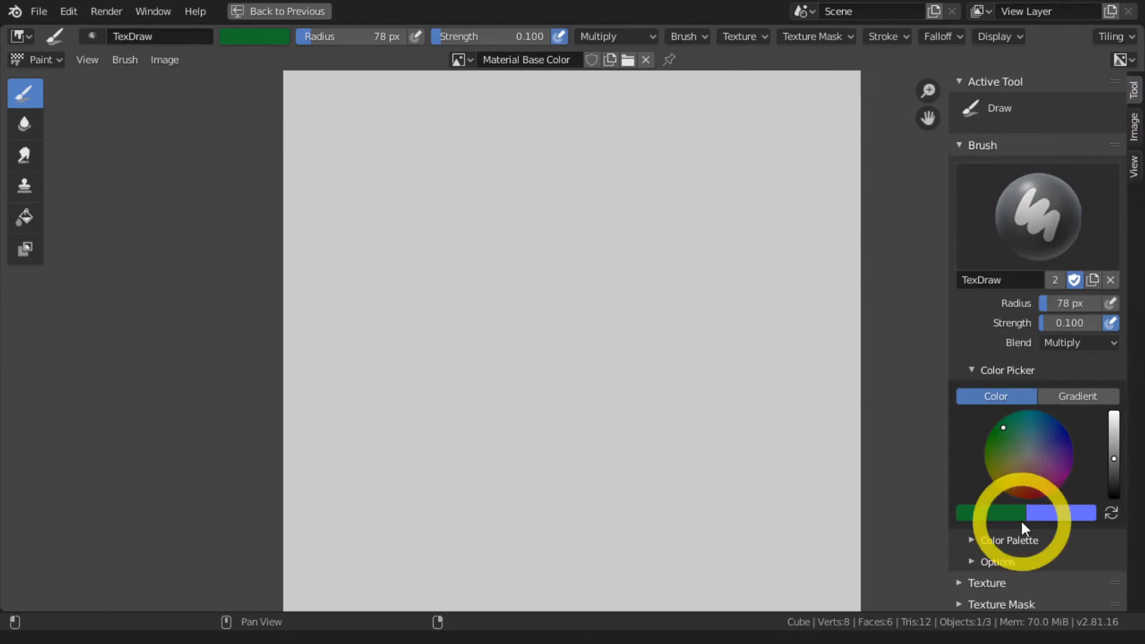
{"action": "scroll", "coordinate": [1019, 483], "scroll_direction": "down", "scroll_amount": 6}
{"action": "left_click", "coordinate": [1053, 452]}
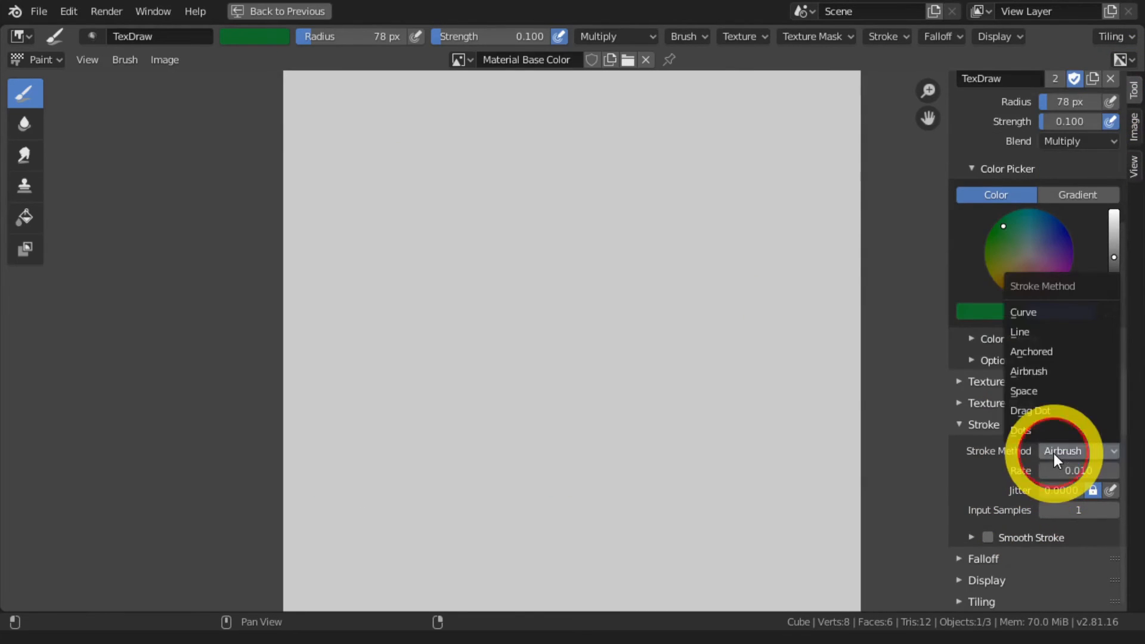
{"action": "left_click", "coordinate": [1020, 390]}
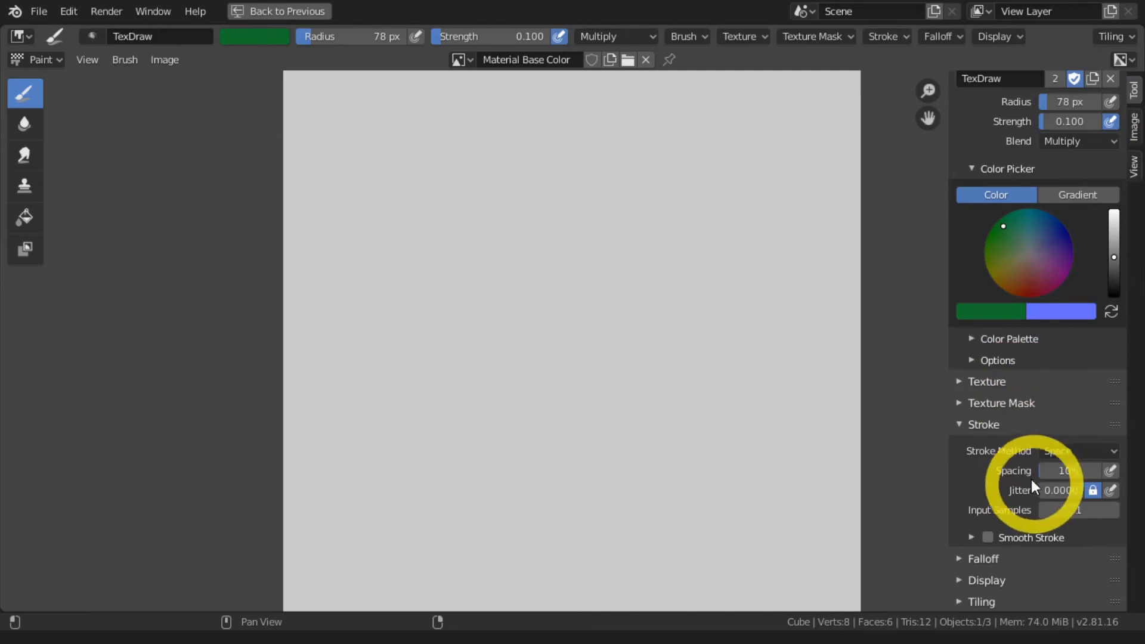
{"action": "left_click", "coordinate": [1052, 451]}
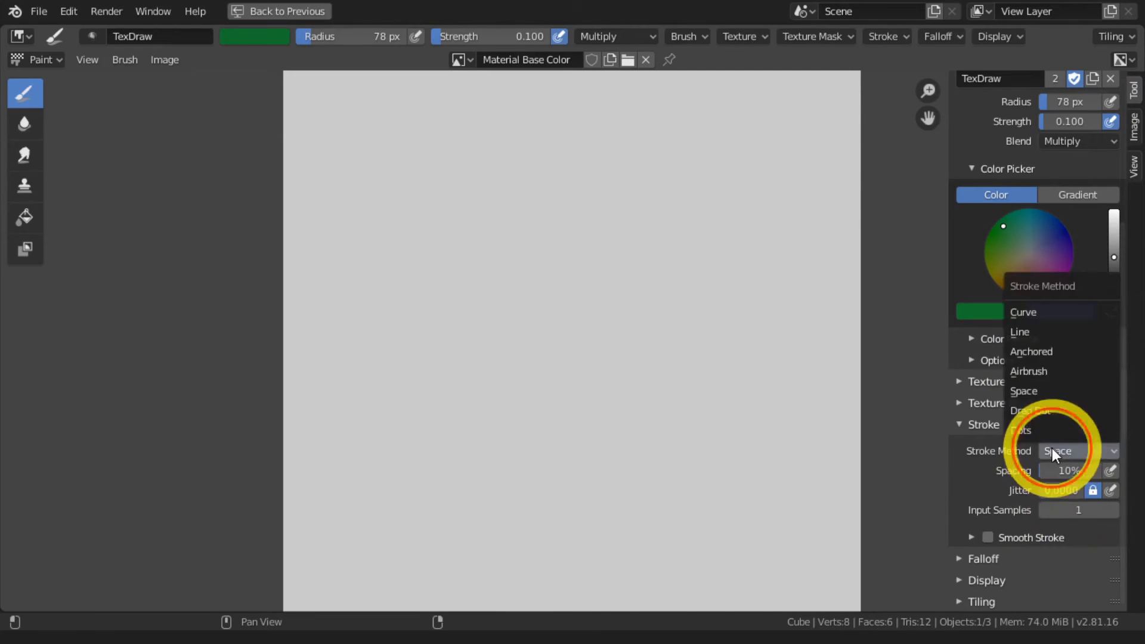
{"action": "left_click", "coordinate": [1031, 410]}
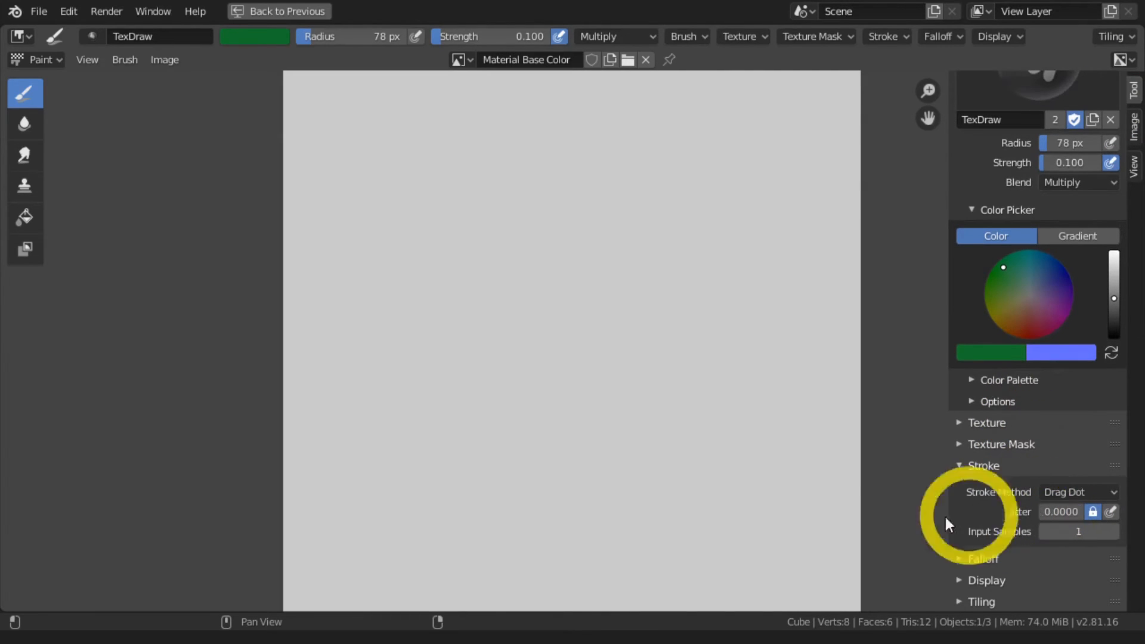
Place one faint Drag Dot dab, raise the brush strength to 0.725, and place four darker dots near the image's corners
{"action": "mouse_move", "coordinate": [565, 335]}
{"action": "left_mouse_down"}
{"action": "mouse_move", "coordinate": [677, 338]}
{"action": "mouse_move", "coordinate": [539, 346]}
{"action": "mouse_move", "coordinate": [452, 187]}
{"action": "left_mouse_up"}
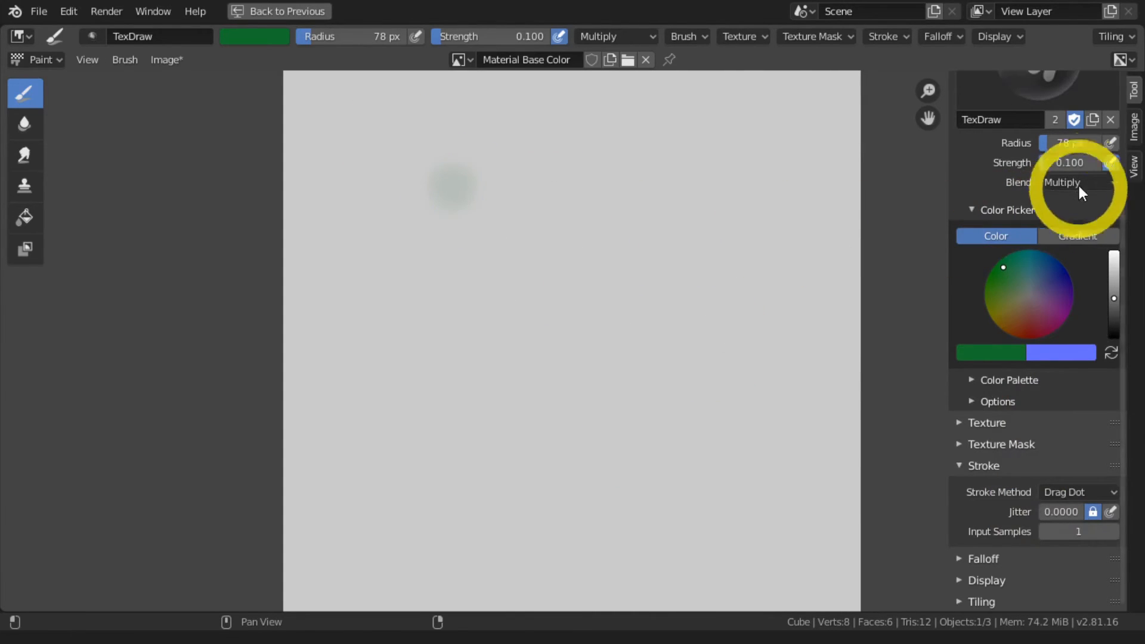
{"action": "left_click_drag", "start_coordinate": [1060, 162], "coordinate": [1080, 164]}
{"action": "left_click_drag", "start_coordinate": [622, 270], "coordinate": [396, 156]}
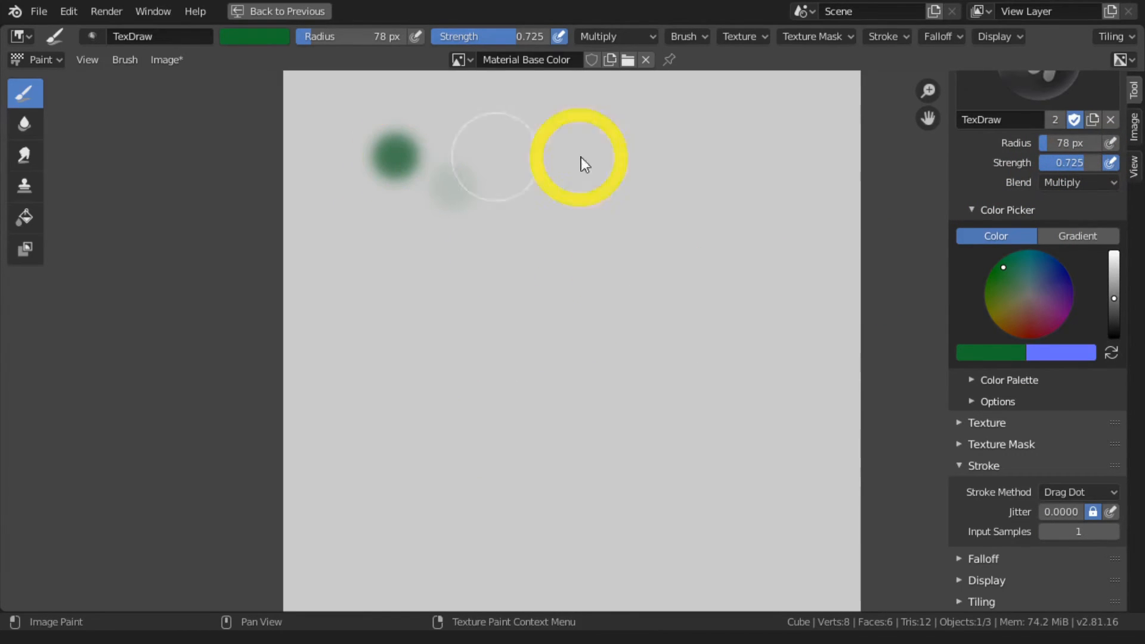
{"action": "left_click", "coordinate": [769, 148]}
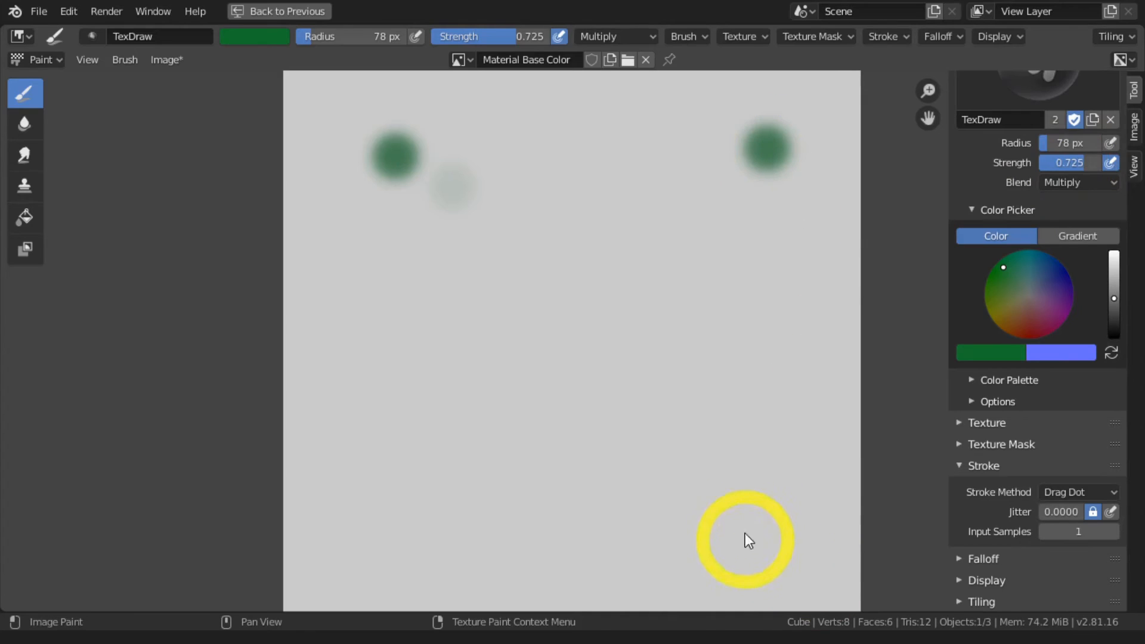
{"action": "left_click_drag", "start_coordinate": [763, 533], "coordinate": [763, 533]}
{"action": "mouse_move", "coordinate": [389, 527]}
{"action": "left_mouse_down"}
{"action": "mouse_move", "coordinate": [595, 305]}
{"action": "mouse_move", "coordinate": [552, 422]}
{"action": "mouse_move", "coordinate": [394, 520]}
{"action": "left_mouse_up"}
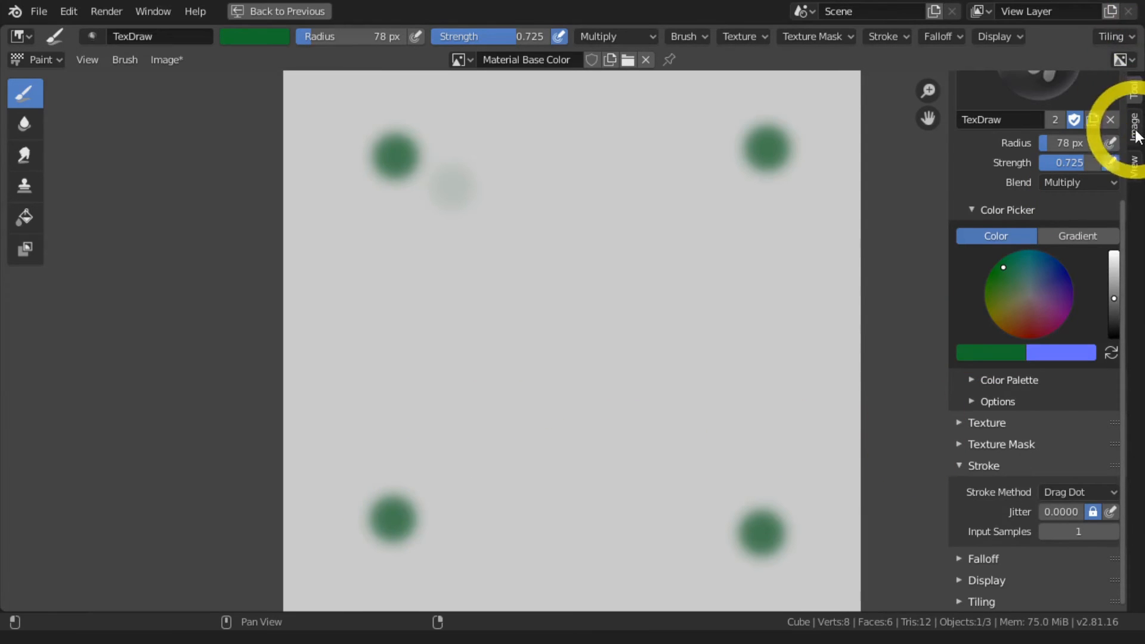
Discard the painted dots and switch the stroke method to Dots
{"action": "left_click", "coordinate": [1118, 119]}
{"action": "left_click", "coordinate": [1109, 107]}
{"action": "left_click", "coordinate": [1133, 89]}
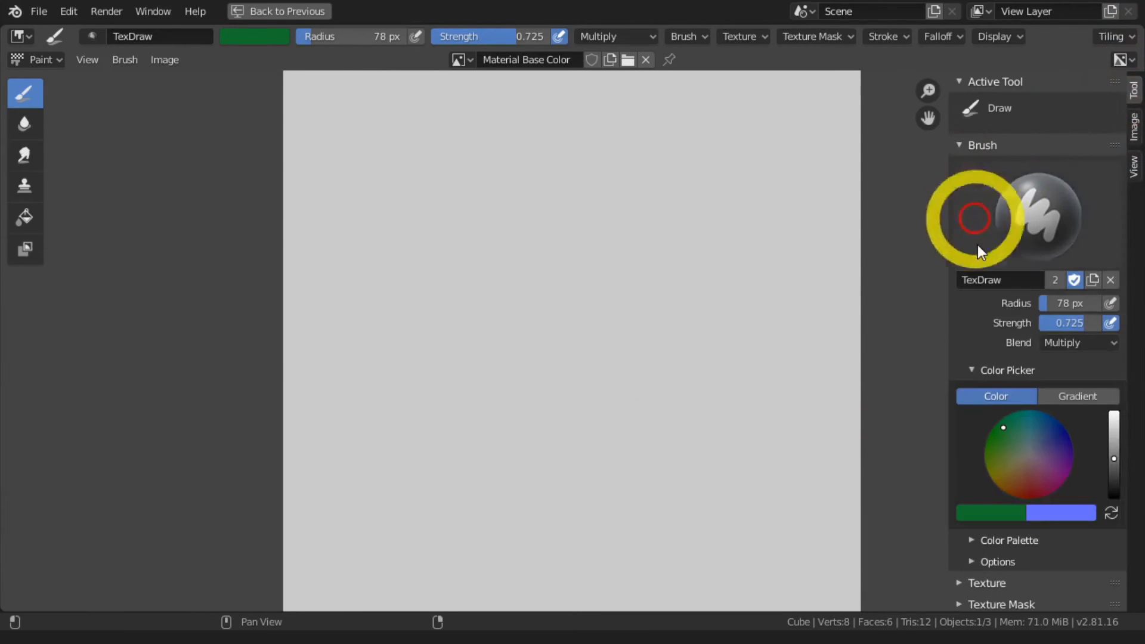
{"action": "scroll", "coordinate": [1073, 420], "scroll_direction": "down", "scroll_amount": 6}
{"action": "left_click", "coordinate": [1064, 492]}
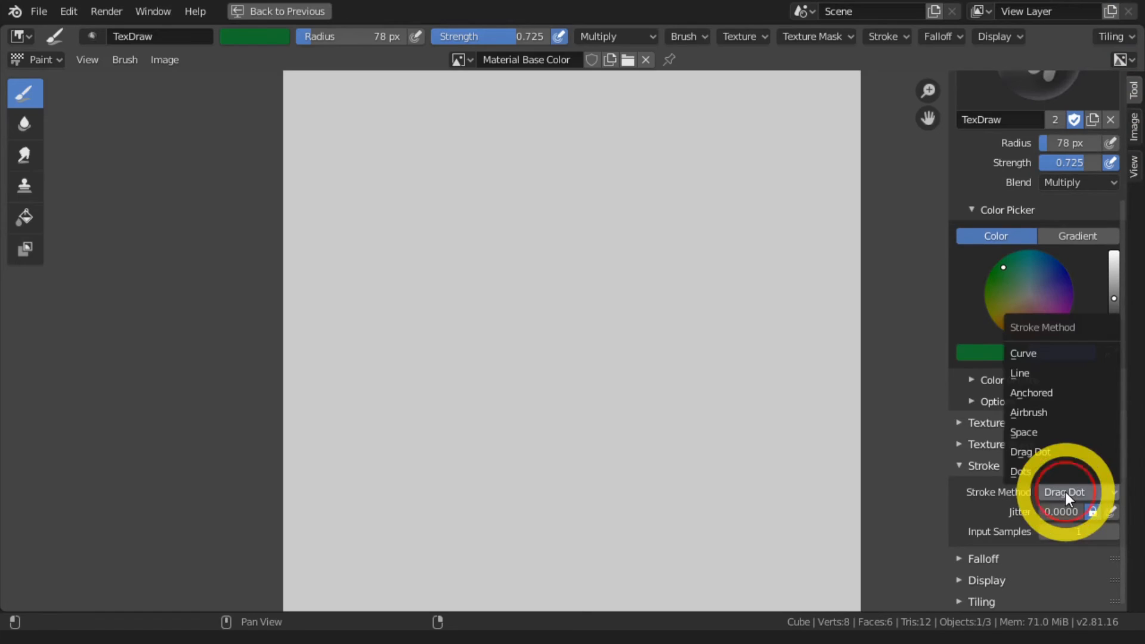
{"action": "left_click", "coordinate": [1021, 471]}
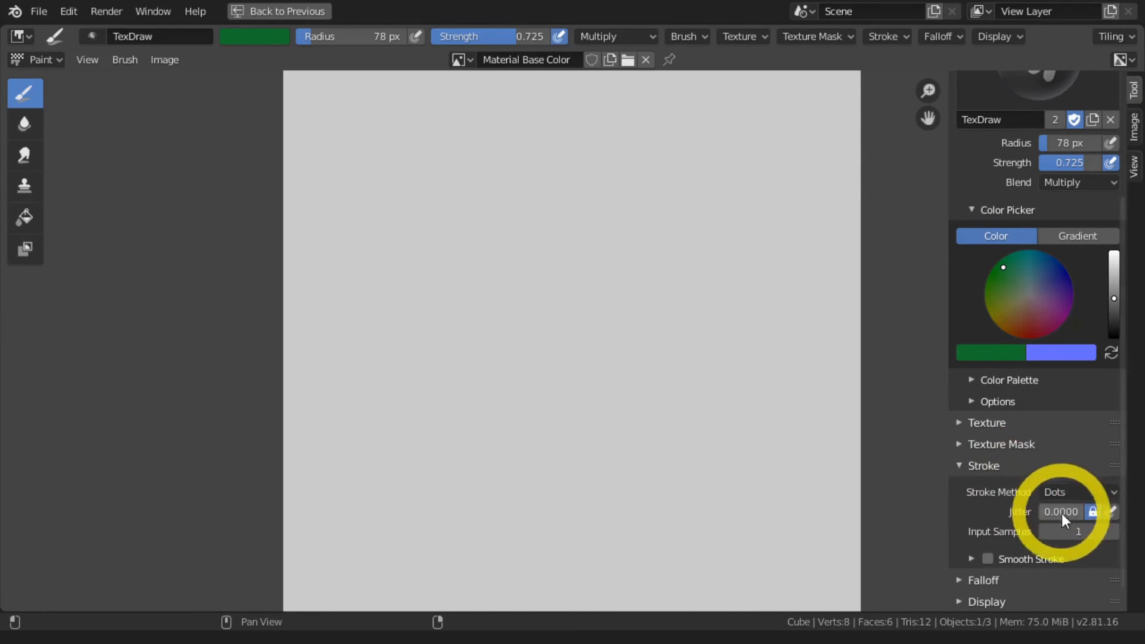
Paint four roughly horizontal Dots strokes and one vertical stroke near the image's right edge, varying the speed
{"action": "mouse_move", "coordinate": [400, 277]}
{"action": "left_mouse_down"}
{"action": "mouse_move", "coordinate": [524, 234]}
{"action": "mouse_move", "coordinate": [664, 268]}
{"action": "left_mouse_up"}
{"action": "left_click_drag", "start_coordinate": [402, 382], "coordinate": [587, 386]}
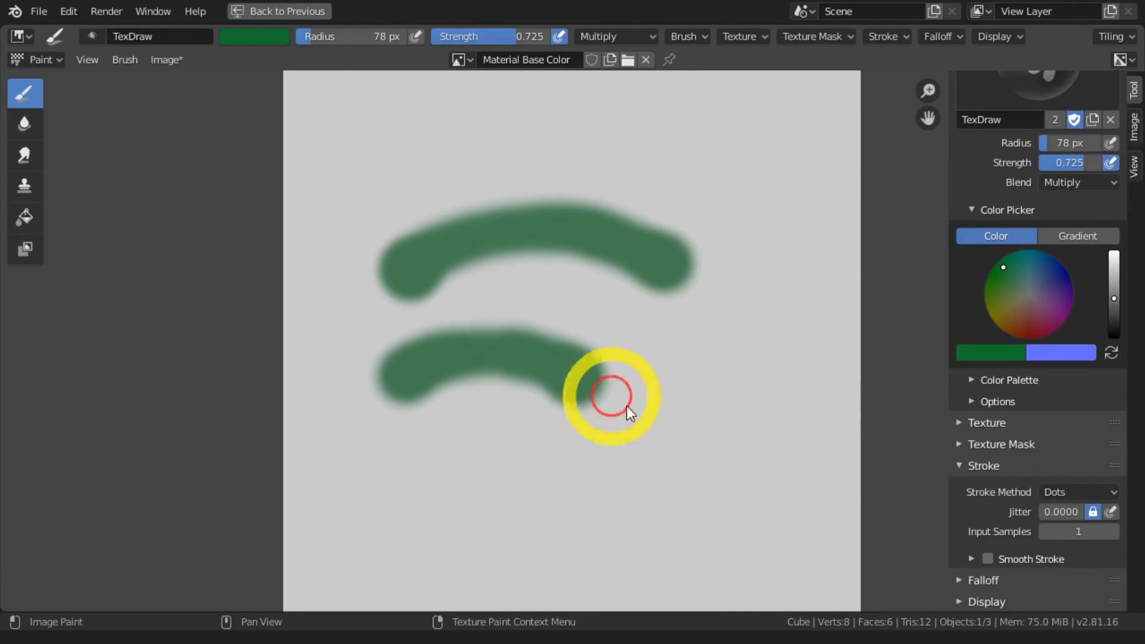
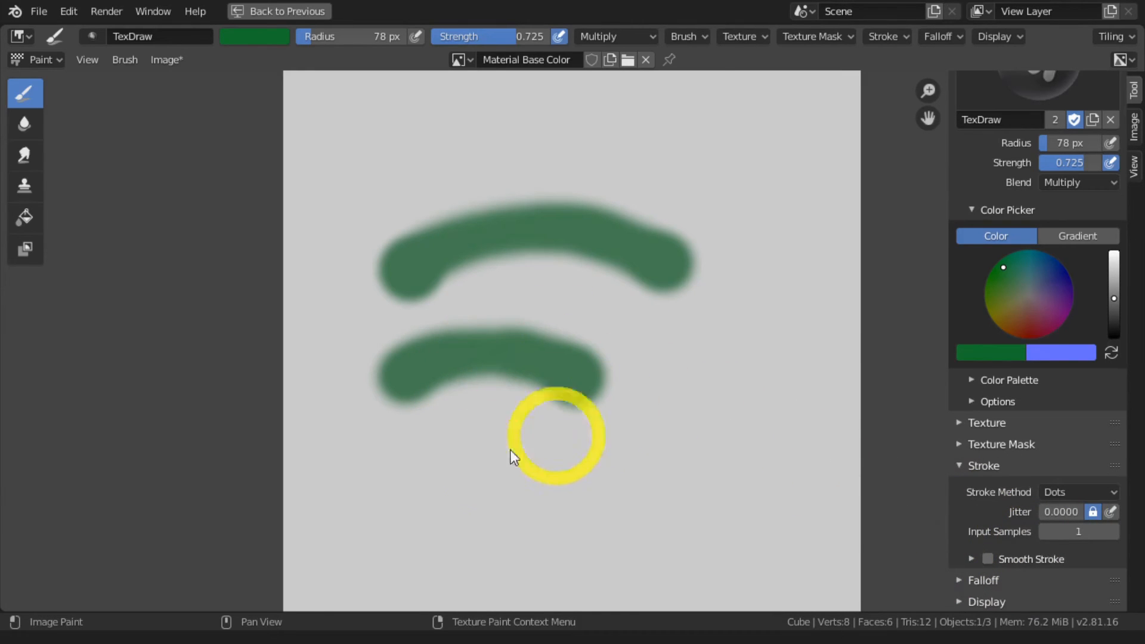
{"action": "left_click_drag", "start_coordinate": [432, 466], "coordinate": [649, 450]}
{"action": "left_click_drag", "start_coordinate": [727, 137], "coordinate": [763, 499]}
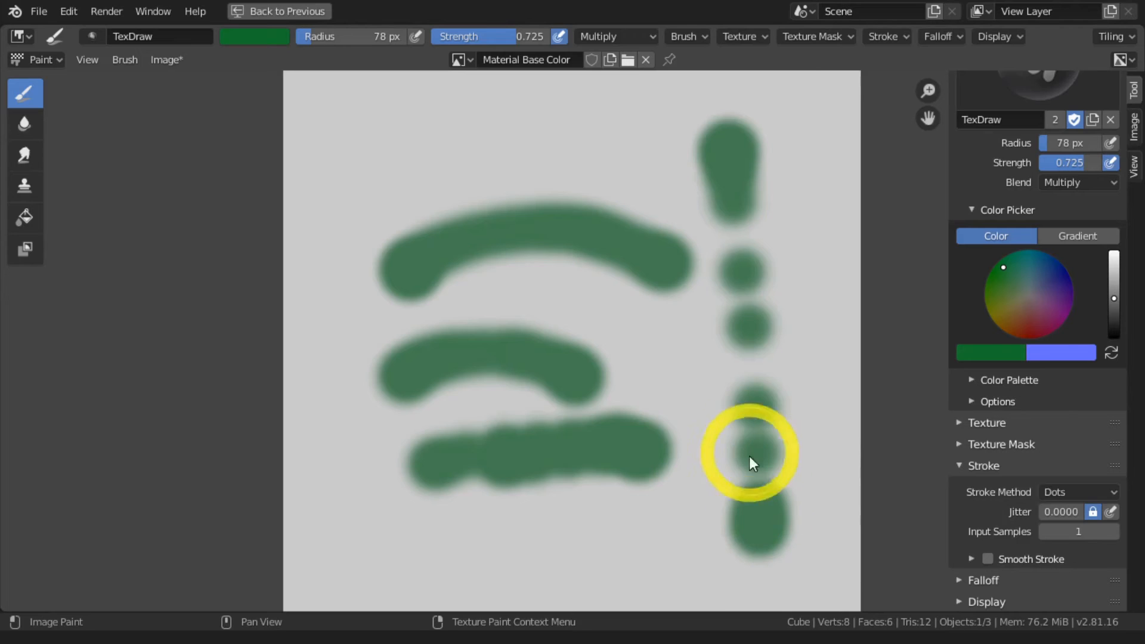
{"action": "left_click_drag", "start_coordinate": [387, 178], "coordinate": [543, 164]}
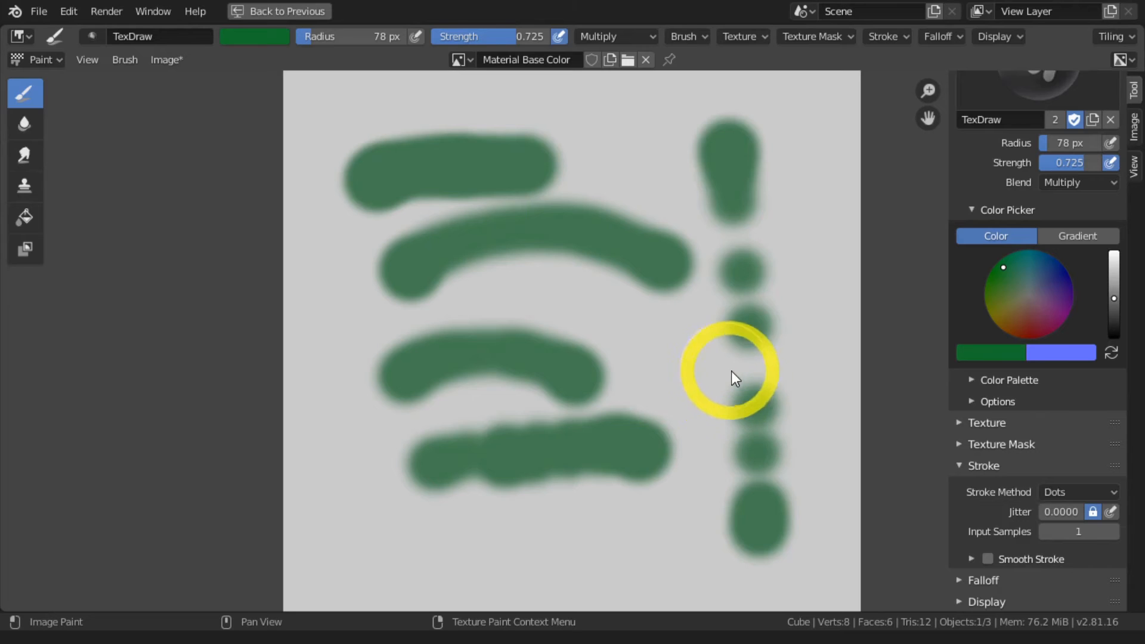
Discard the Dots strokes to get a blank image and expand the Smooth Stroke settings
{"action": "left_click", "coordinate": [1133, 126]}
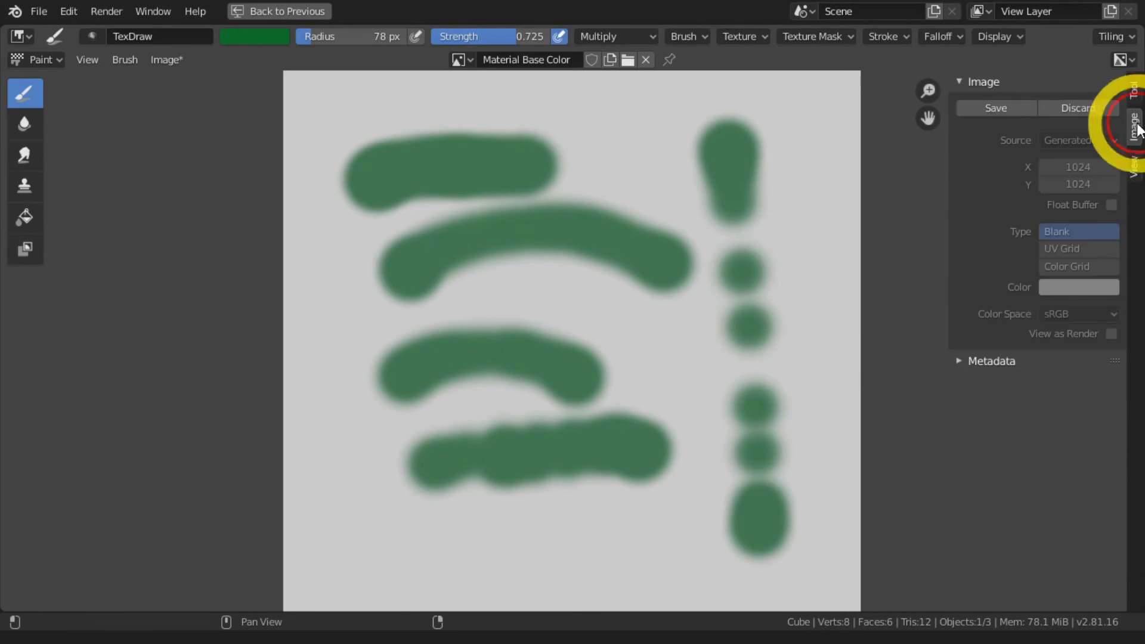
{"action": "key", "text": "alt+r"}
{"action": "left_click", "coordinate": [1133, 94]}
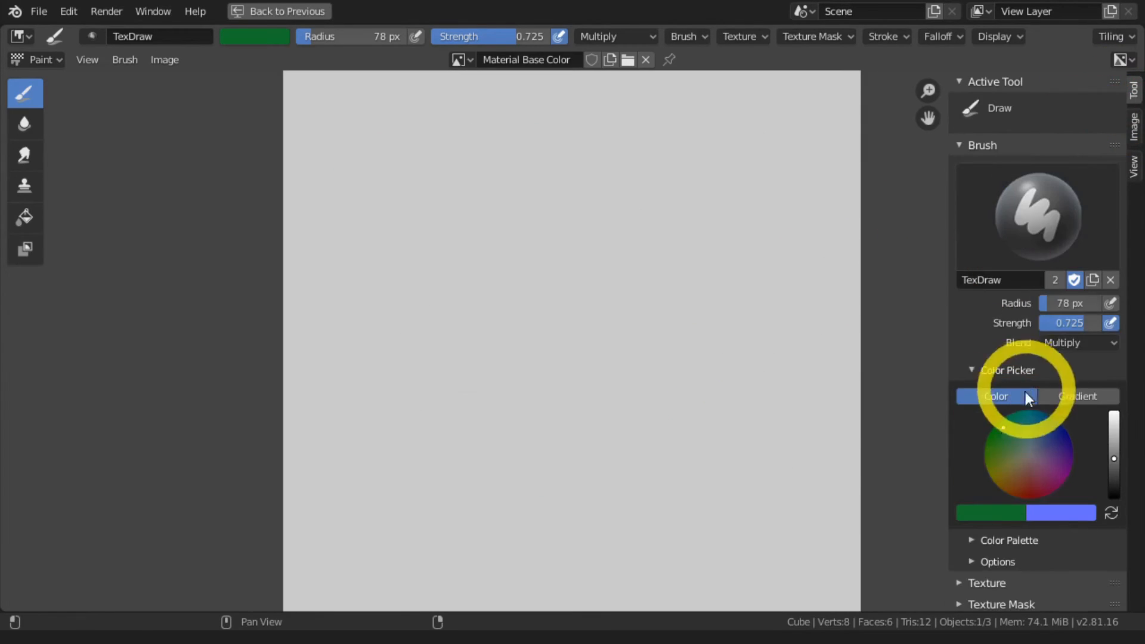
{"action": "scroll", "coordinate": [1019, 411], "scroll_direction": "down", "scroll_amount": 6}
{"action": "left_click", "coordinate": [971, 537]}
{"action": "scroll", "coordinate": [976, 507], "scroll_direction": "down", "scroll_amount": 2}
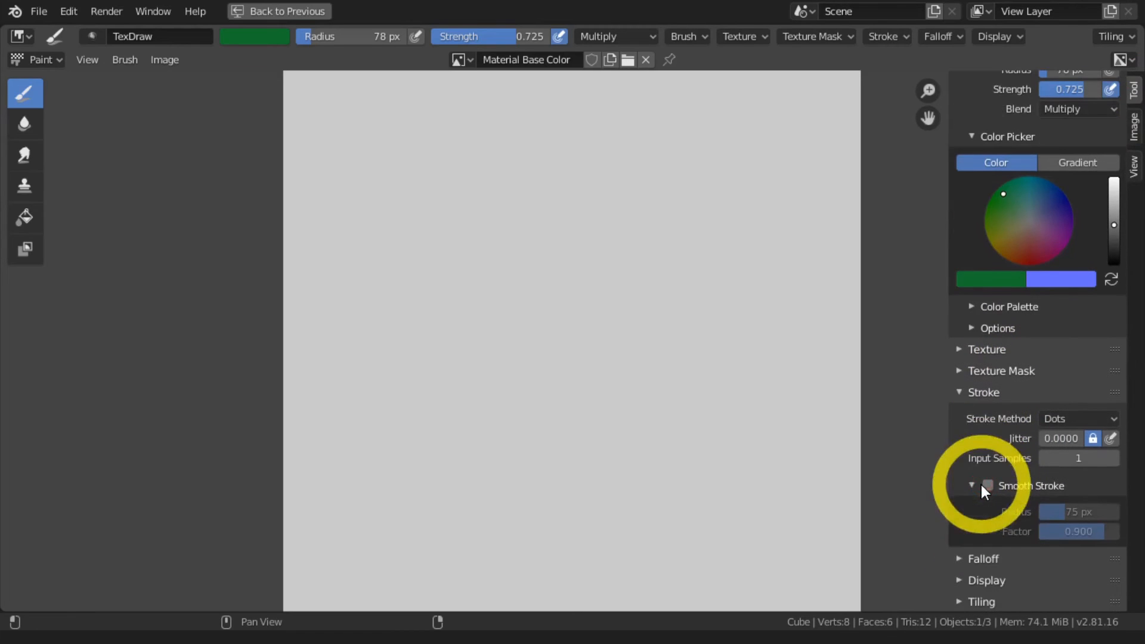
Using the Space stroke method, paint a curved vertical stroke without Smooth Stroke and a second one beside it with Smooth Stroke enabled
{"action": "left_click", "coordinate": [1067, 418]}
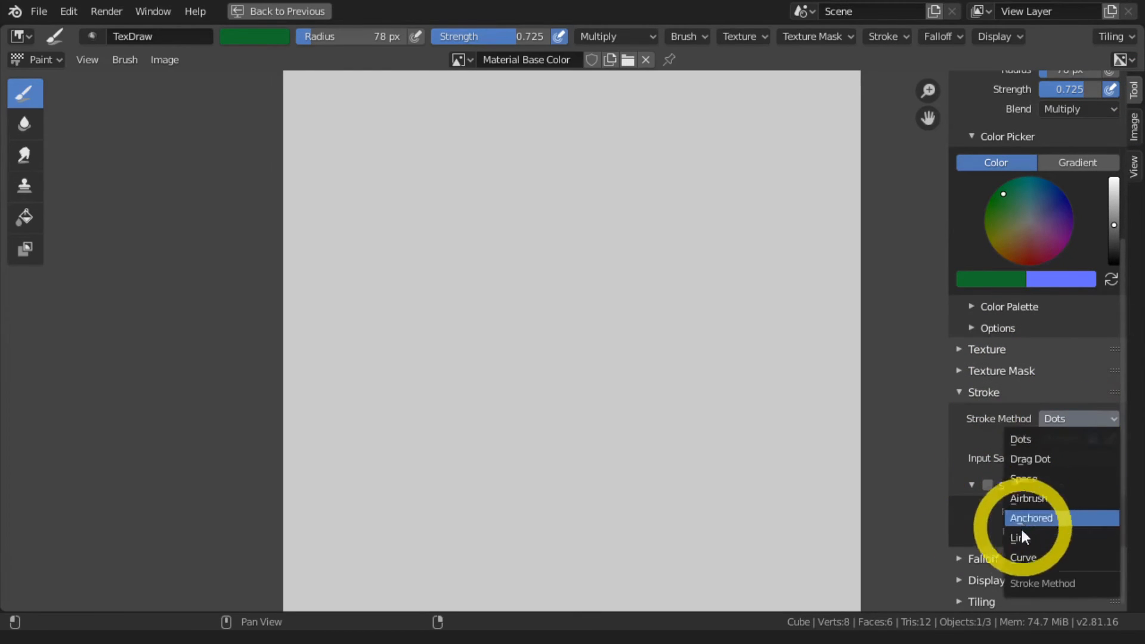
{"action": "left_click", "coordinate": [1027, 480]}
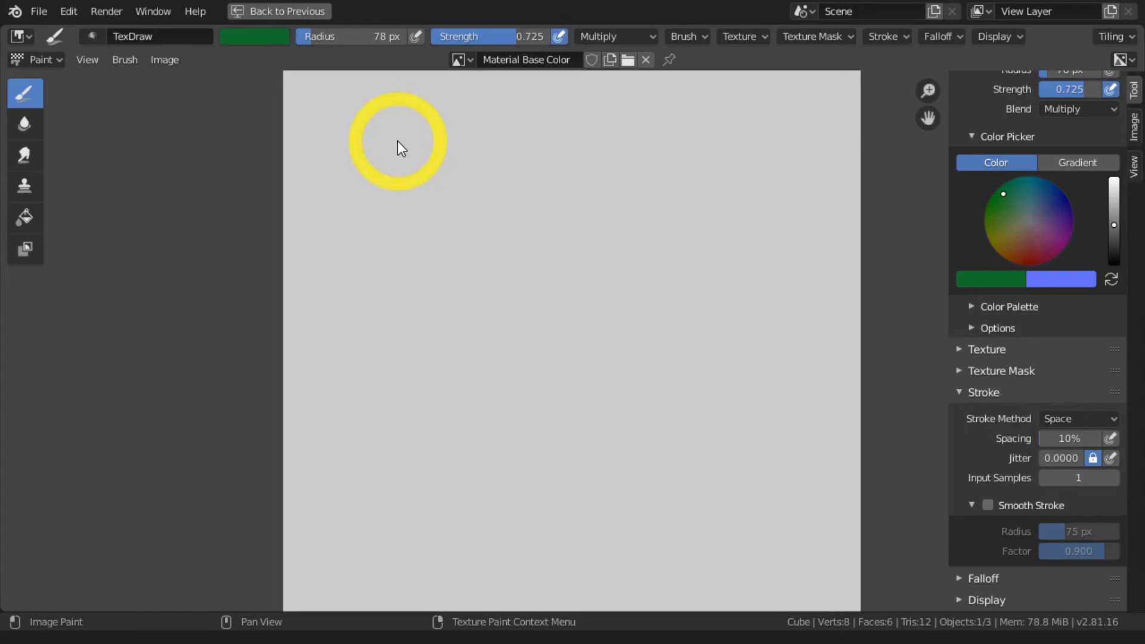
{"action": "mouse_move", "coordinate": [381, 135]}
{"action": "left_mouse_down"}
{"action": "mouse_move", "coordinate": [423, 352]}
{"action": "mouse_move", "coordinate": [388, 463]}
{"action": "mouse_move", "coordinate": [400, 534]}
{"action": "left_mouse_up"}
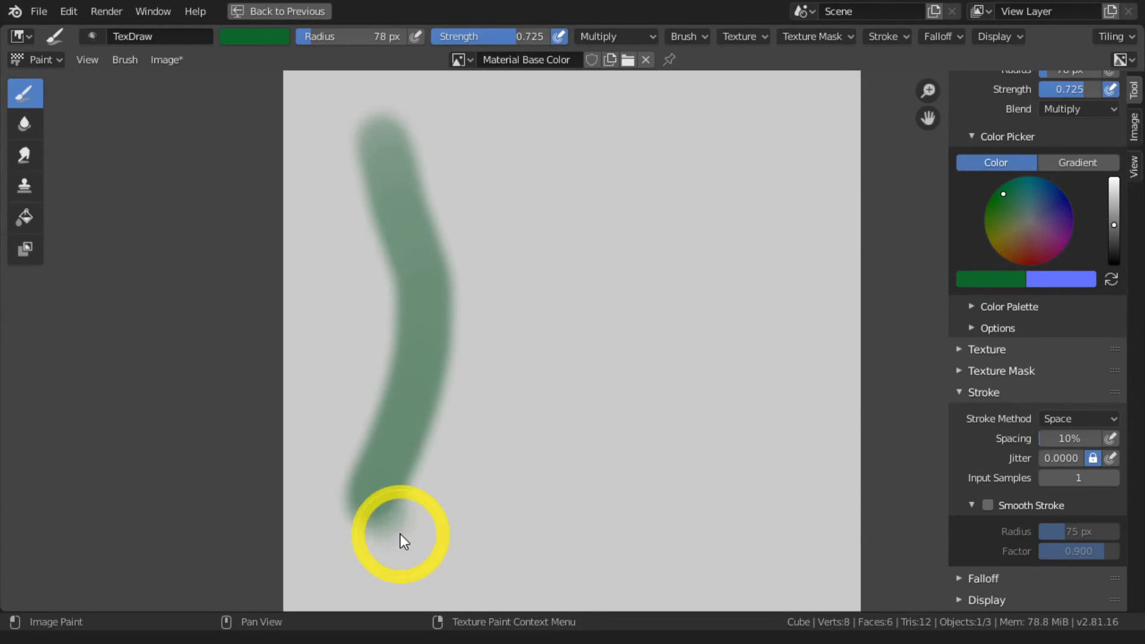
{"action": "left_click", "coordinate": [987, 504]}
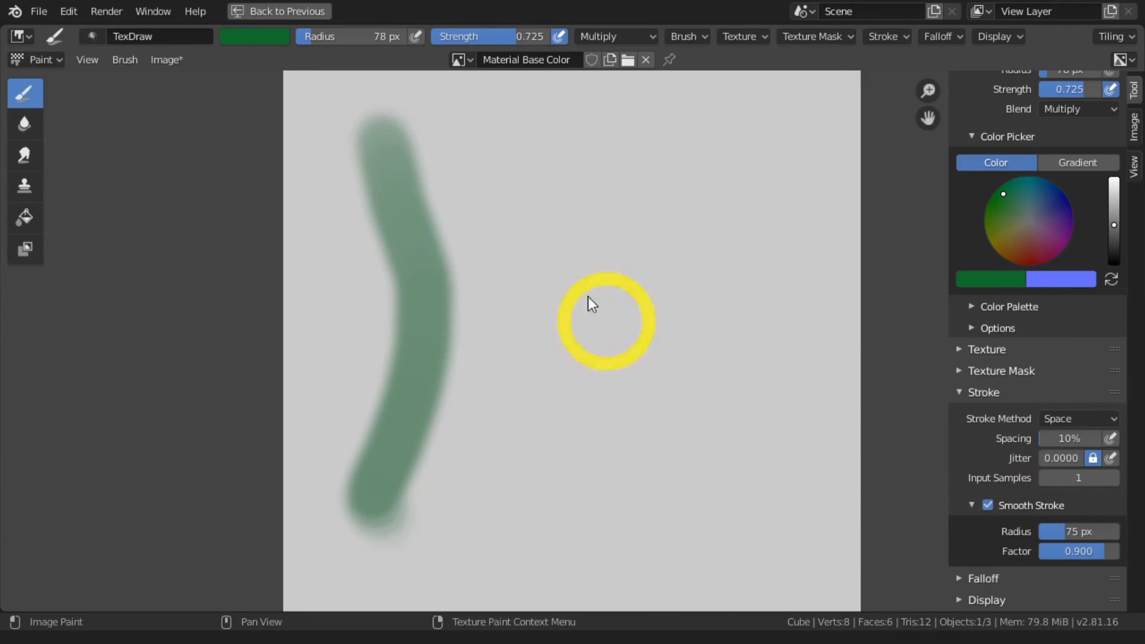
{"action": "mouse_move", "coordinate": [480, 119]}
{"action": "left_mouse_down"}
{"action": "mouse_move", "coordinate": [541, 252]}
{"action": "mouse_move", "coordinate": [556, 335]}
{"action": "mouse_move", "coordinate": [551, 434]}
{"action": "mouse_move", "coordinate": [525, 524]}
{"action": "mouse_move", "coordinate": [481, 601]}
{"action": "mouse_move", "coordinate": [460, 613]}
{"action": "left_mouse_up"}
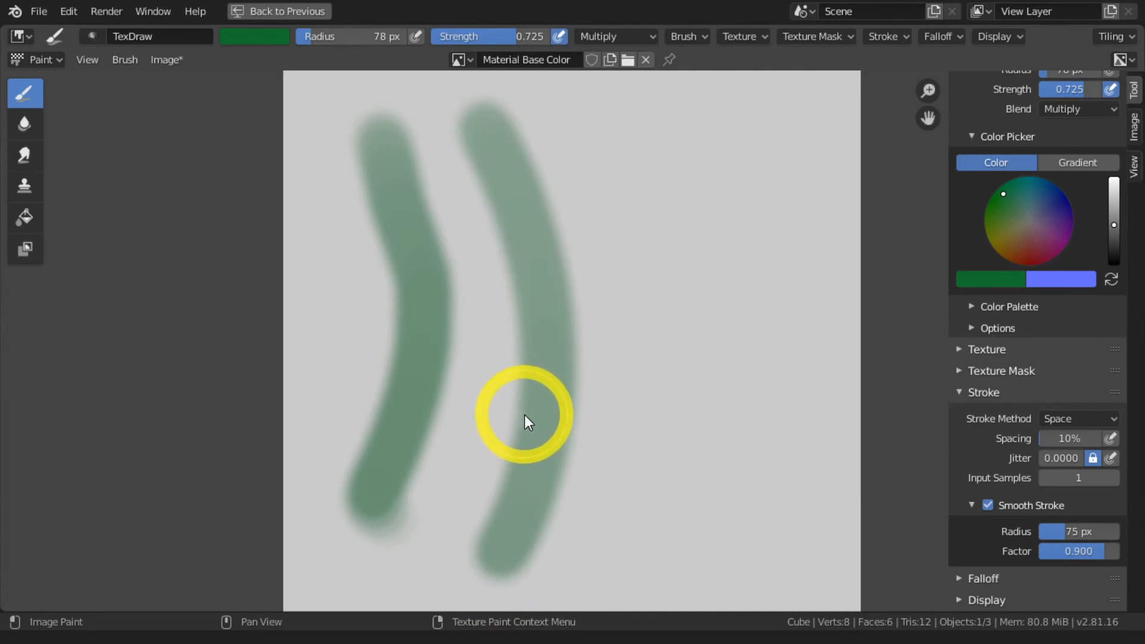
Paint two more smooth vertical curves, one in a darker green and one in black
{"action": "mouse_move", "coordinate": [1115, 219]}
{"action": "left_mouse_down"}
{"action": "mouse_move", "coordinate": [1072, 232]}
{"action": "mouse_move", "coordinate": [1070, 217]}
{"action": "left_mouse_up"}
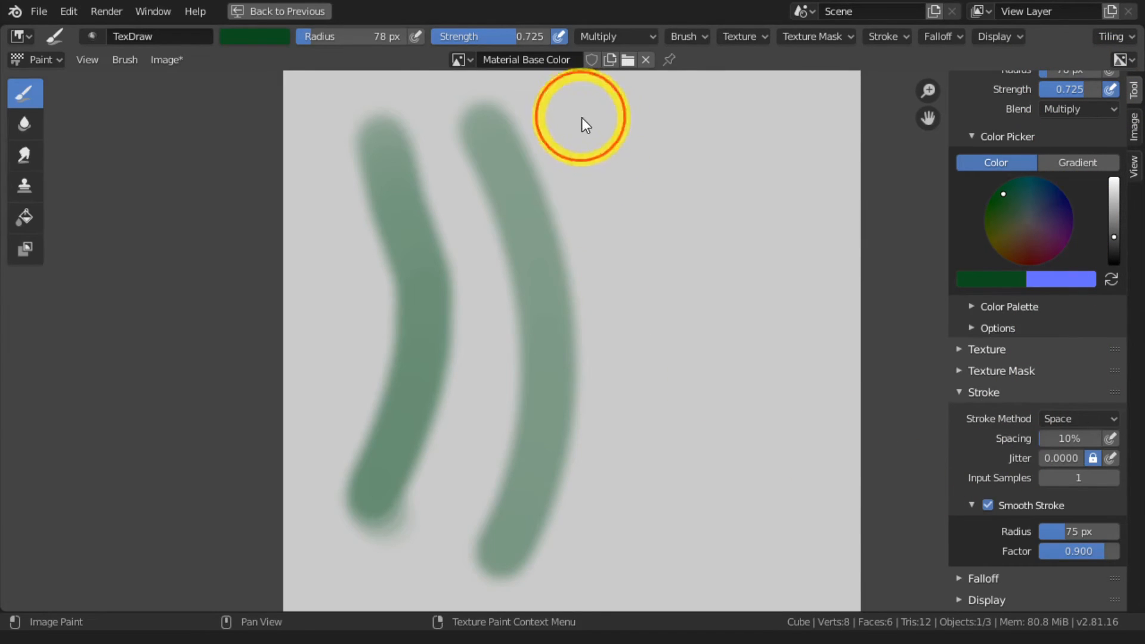
{"action": "mouse_move", "coordinate": [581, 117]}
{"action": "left_mouse_down"}
{"action": "mouse_move", "coordinate": [634, 227]}
{"action": "mouse_move", "coordinate": [659, 348]}
{"action": "mouse_move", "coordinate": [614, 557]}
{"action": "left_mouse_up"}
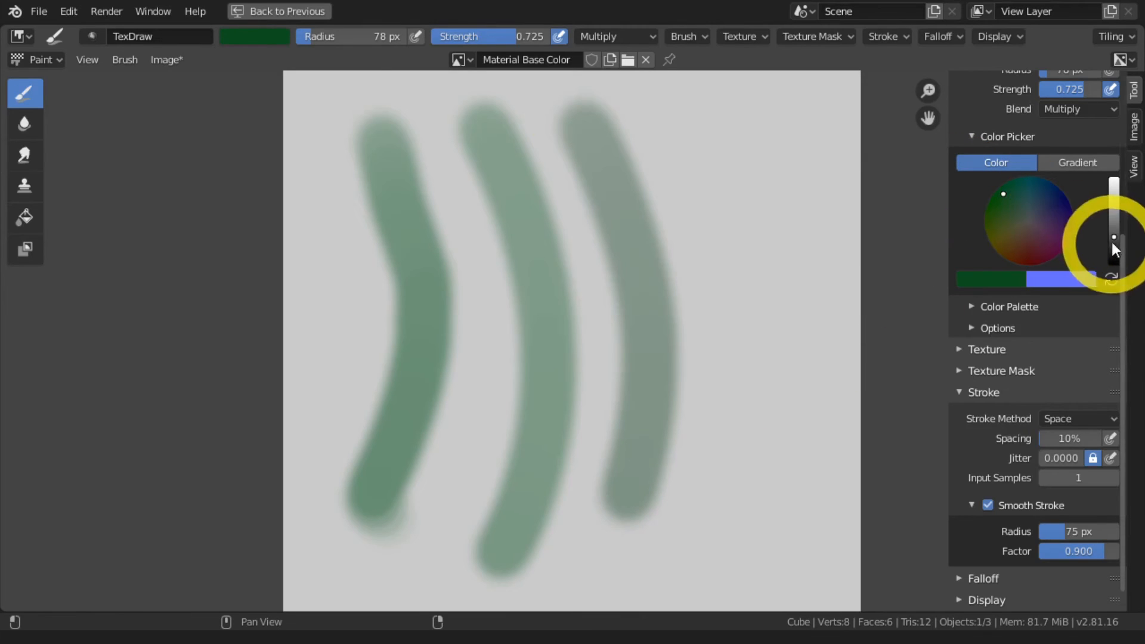
{"action": "left_click_drag", "start_coordinate": [1112, 244], "coordinate": [1113, 265]}
{"action": "mouse_move", "coordinate": [664, 122]}
{"action": "left_mouse_down"}
{"action": "mouse_move", "coordinate": [723, 298]}
{"action": "mouse_move", "coordinate": [718, 455]}
{"action": "mouse_move", "coordinate": [681, 588]}
{"action": "mouse_move", "coordinate": [670, 540]}
{"action": "left_mouse_up"}
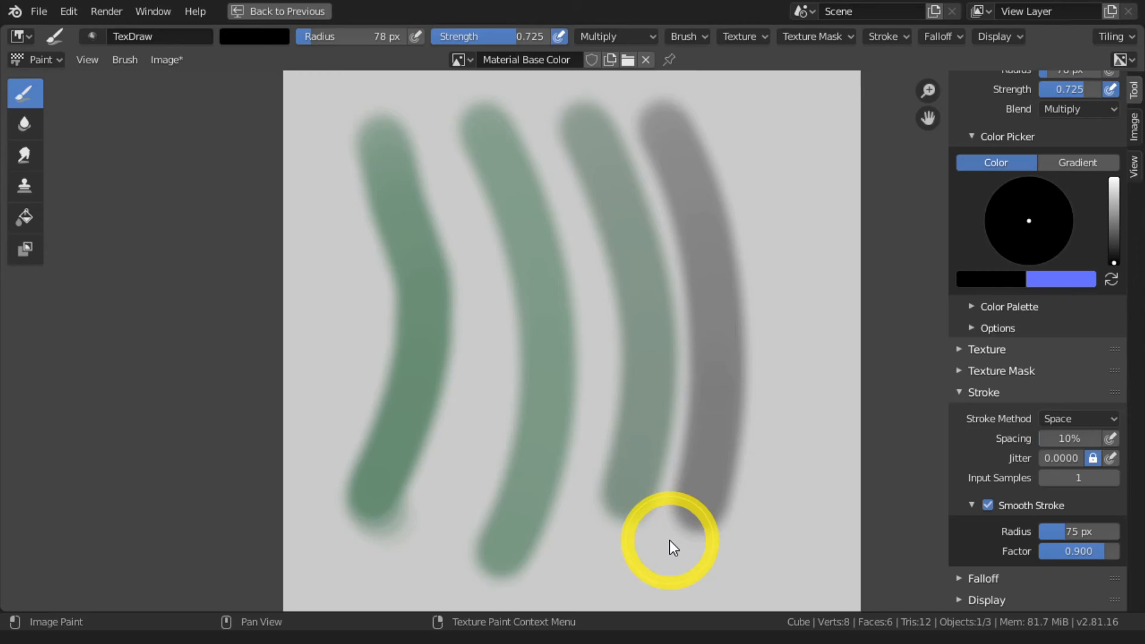
Turn off pressure sensitivity for the brush strength and paint a smooth black curve near the image's right edge
{"action": "scroll", "coordinate": [1005, 216], "scroll_direction": "up", "scroll_amount": 5}
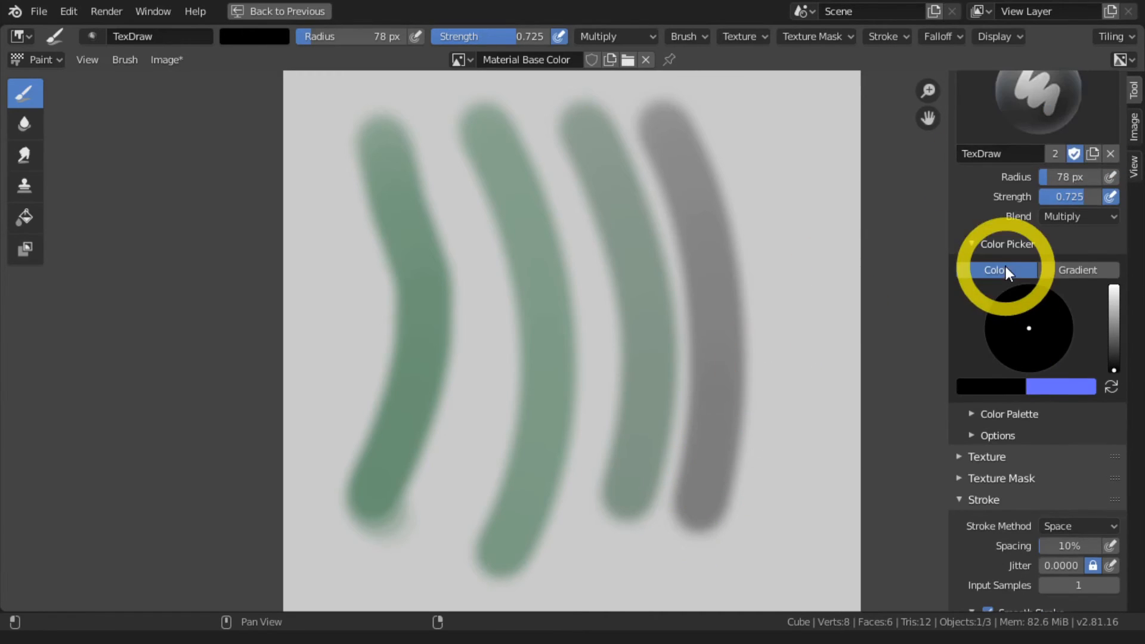
{"action": "left_click", "coordinate": [1109, 197]}
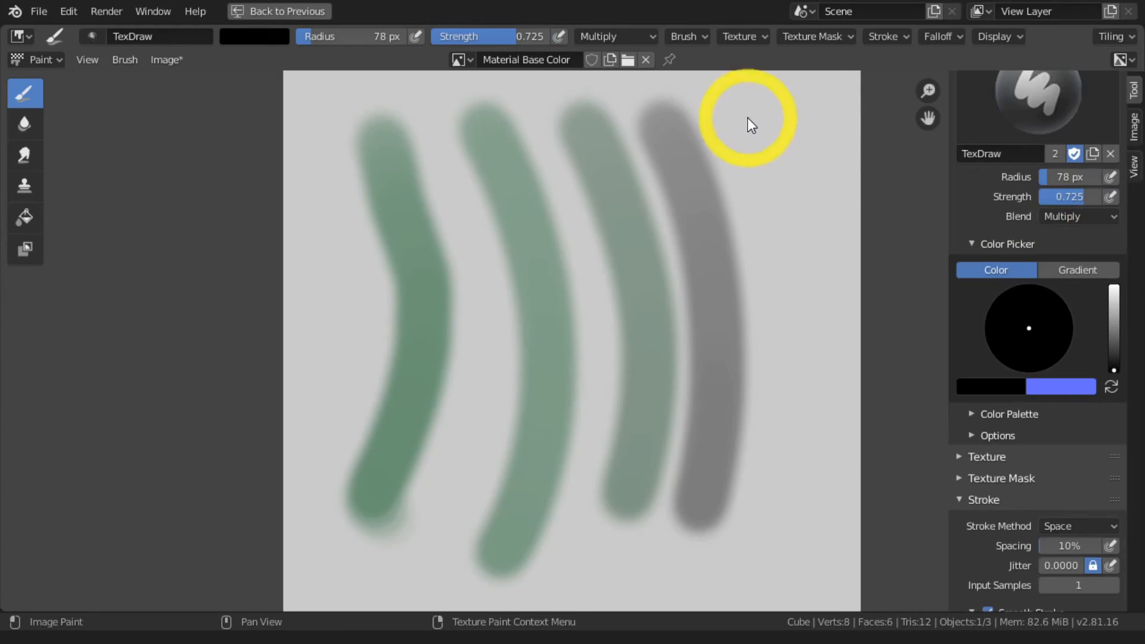
{"action": "mouse_move", "coordinate": [756, 134]}
{"action": "left_mouse_down"}
{"action": "mouse_move", "coordinate": [789, 226]}
{"action": "mouse_move", "coordinate": [800, 316]}
{"action": "mouse_move", "coordinate": [796, 452]}
{"action": "mouse_move", "coordinate": [765, 591]}
{"action": "mouse_move", "coordinate": [745, 611]}
{"action": "left_mouse_up"}
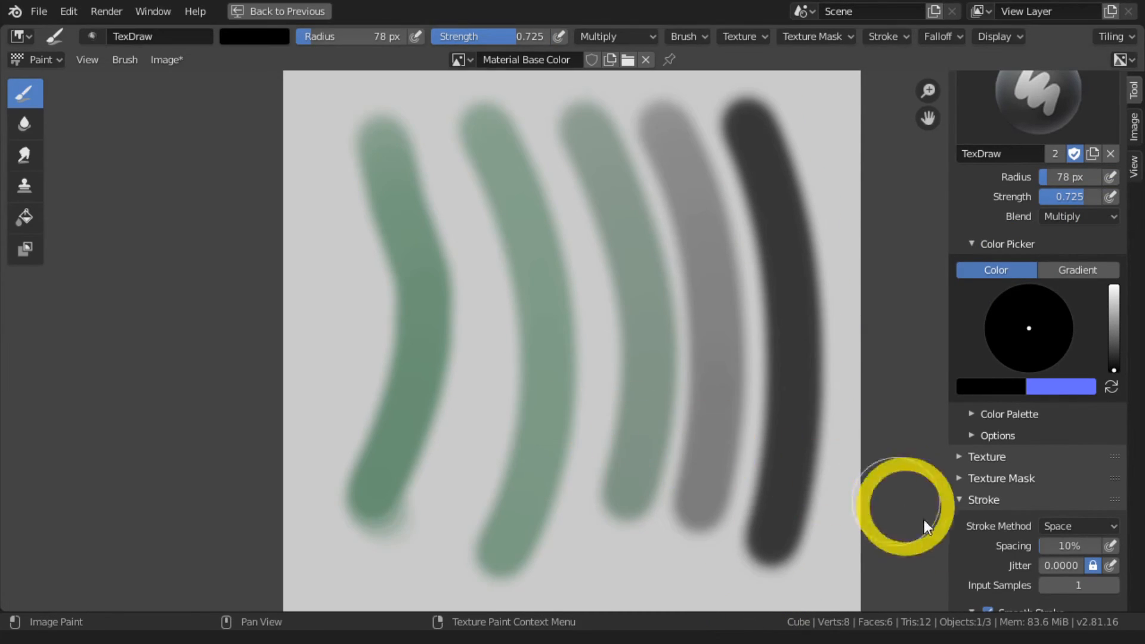
Paint two black vertical curves across the image's left side with Smooth Stroke disabled, and turn Smooth Stroke back on
{"action": "scroll", "coordinate": [975, 528], "scroll_direction": "down", "scroll_amount": 5}
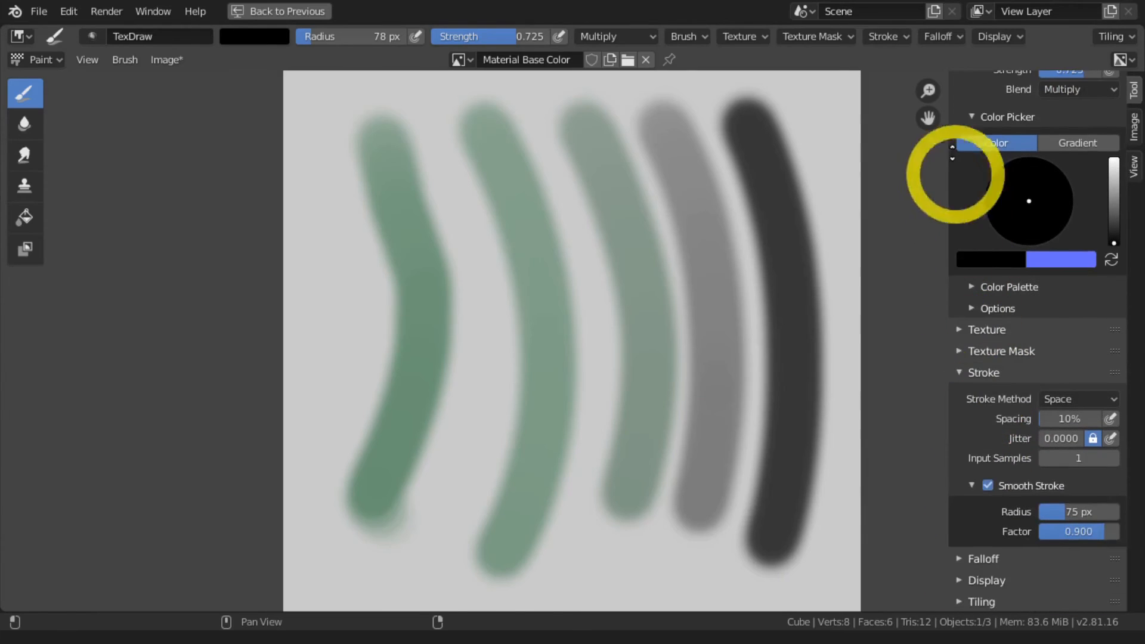
{"action": "left_click", "coordinate": [985, 485]}
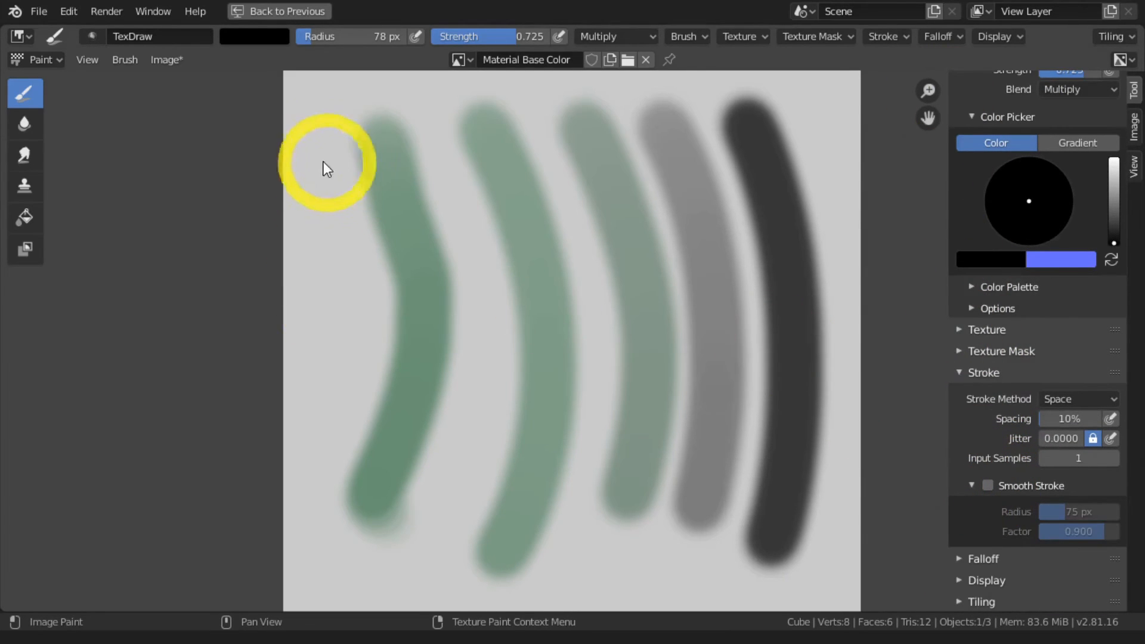
{"action": "mouse_move", "coordinate": [314, 134]}
{"action": "left_mouse_down"}
{"action": "mouse_move", "coordinate": [358, 270]}
{"action": "mouse_move", "coordinate": [352, 510]}
{"action": "left_mouse_up"}
{"action": "mouse_move", "coordinate": [431, 145]}
{"action": "left_mouse_down"}
{"action": "mouse_move", "coordinate": [470, 286]}
{"action": "mouse_move", "coordinate": [404, 587]}
{"action": "left_mouse_up"}
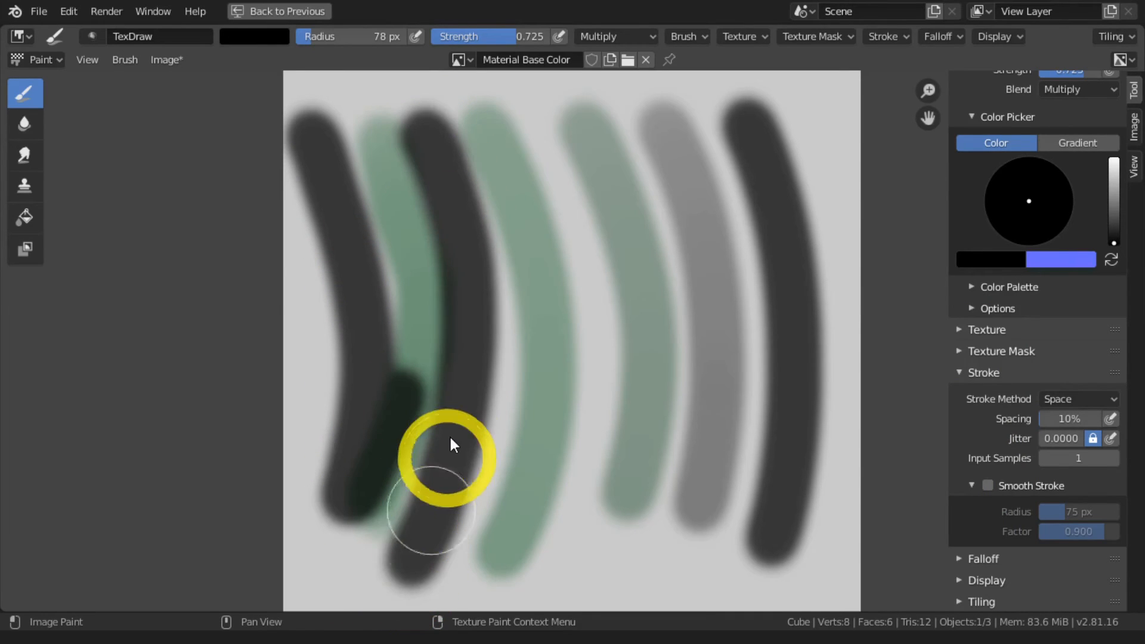
{"action": "left_click", "coordinate": [986, 485]}
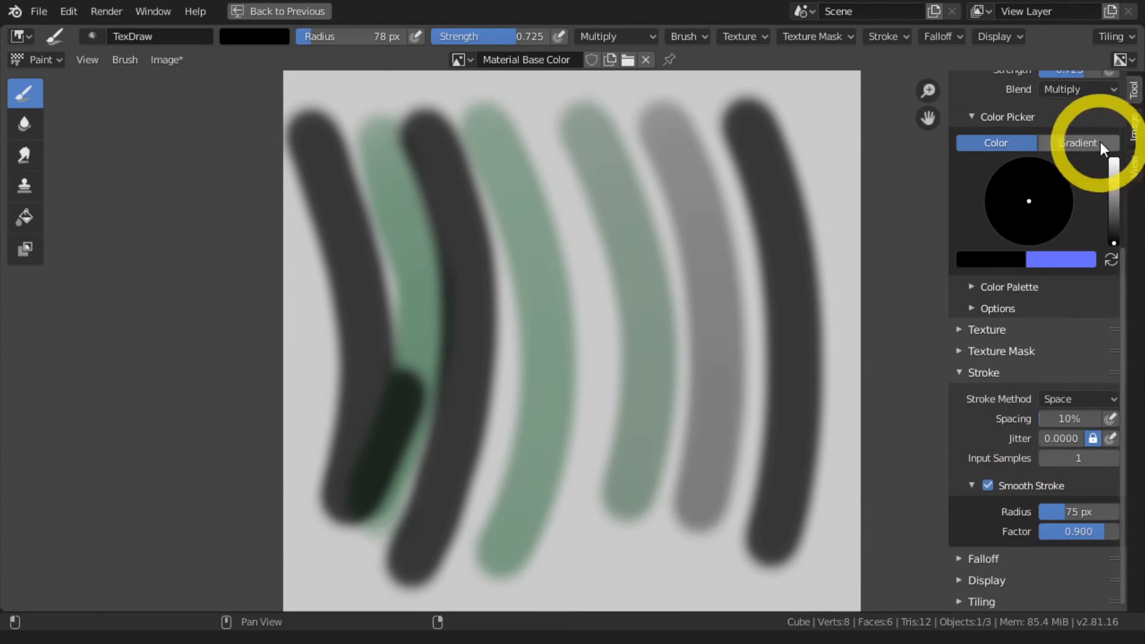
Discard all unsaved strokes from the Material Base Color image
{"action": "left_click", "coordinate": [1134, 137]}
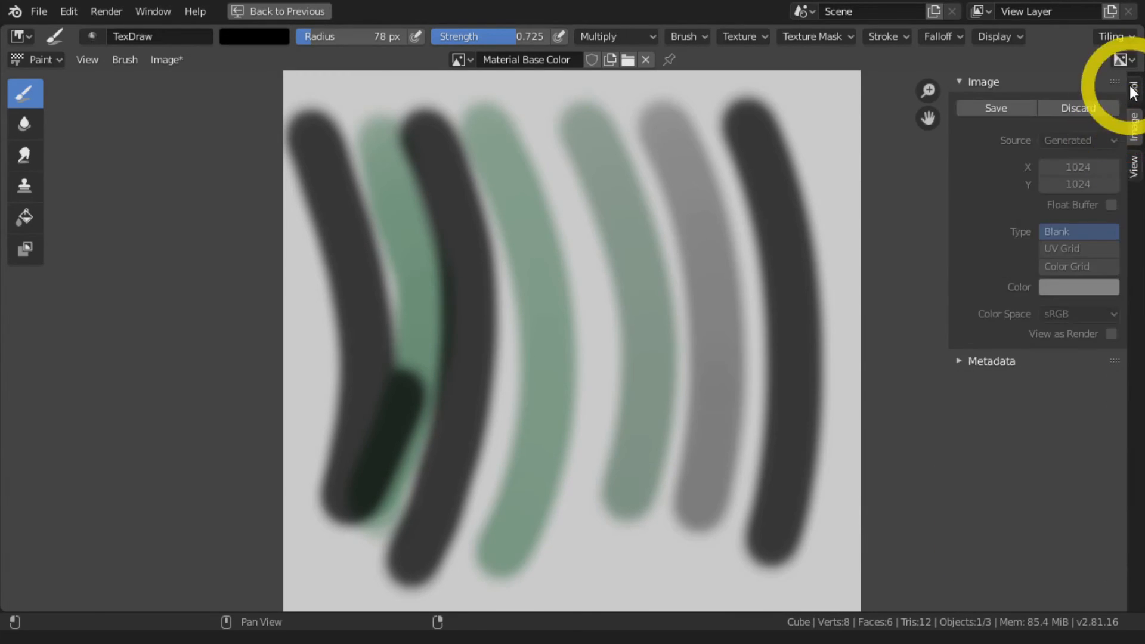
{"action": "left_click", "coordinate": [1078, 108]}
{"action": "left_click", "coordinate": [1131, 98]}
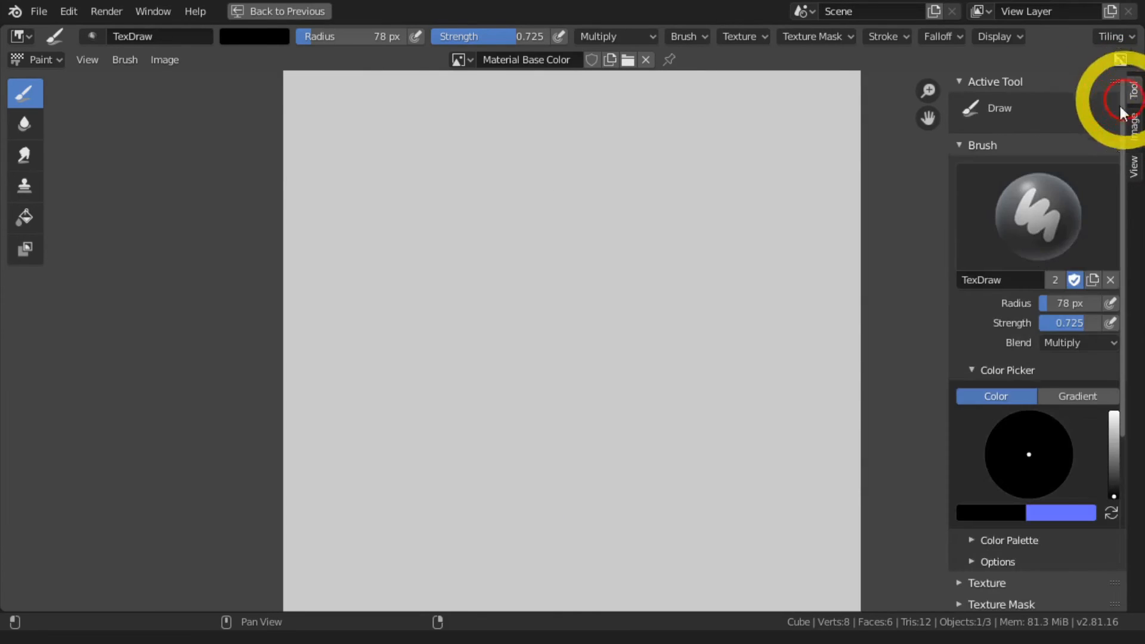
Paint a smooth vertical stroke near the image's centre, set the Smooth Stroke radius to 200 px and paint a second stroke beside it
{"action": "scroll", "coordinate": [1064, 417], "scroll_direction": "down", "scroll_amount": 8}
{"action": "scroll", "coordinate": [964, 419], "scroll_direction": "down", "scroll_amount": 2}
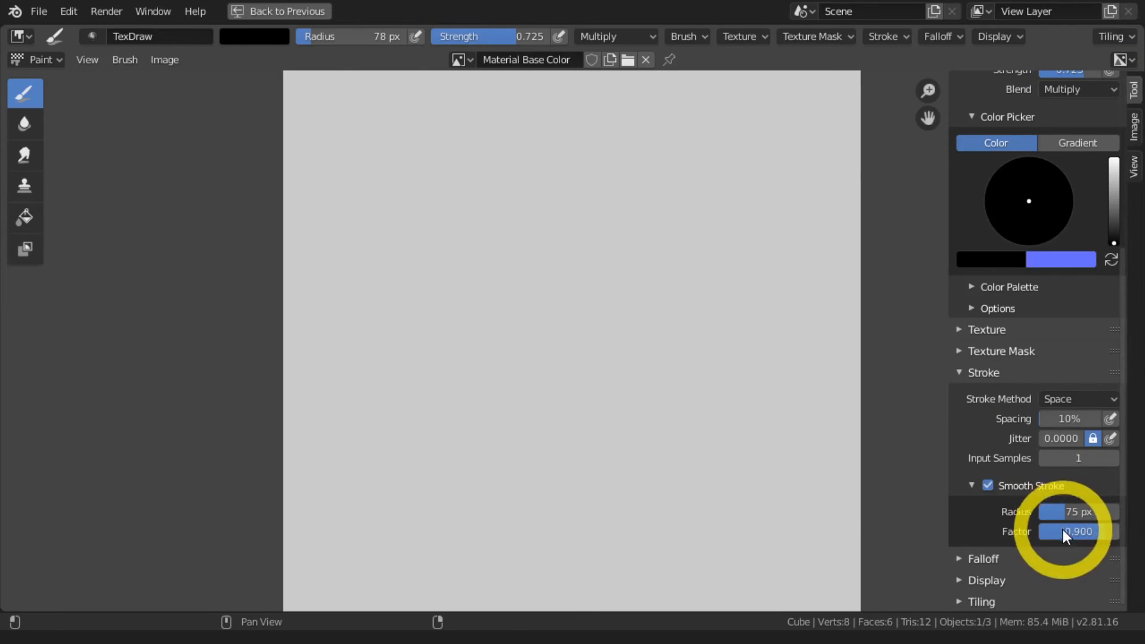
{"action": "left_click_drag", "start_coordinate": [495, 174], "coordinate": [505, 516]}
{"action": "left_click_drag", "start_coordinate": [1053, 513], "coordinate": [1119, 512]}
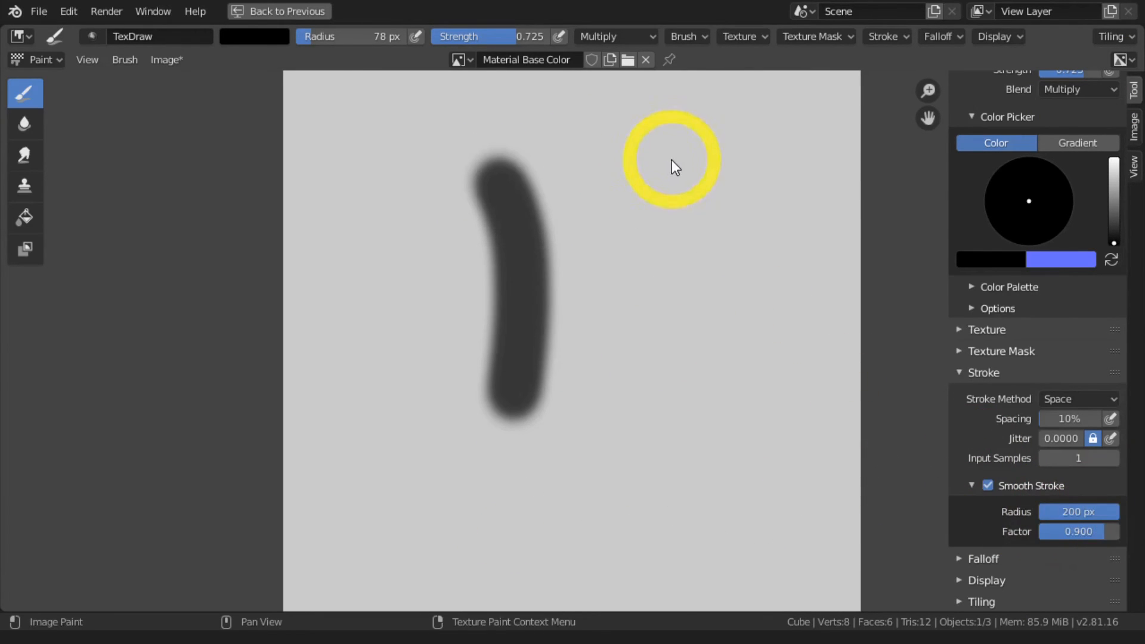
{"action": "mouse_move", "coordinate": [671, 164]}
{"action": "left_mouse_down"}
{"action": "mouse_move", "coordinate": [724, 399]}
{"action": "mouse_move", "coordinate": [697, 452]}
{"action": "left_mouse_up"}
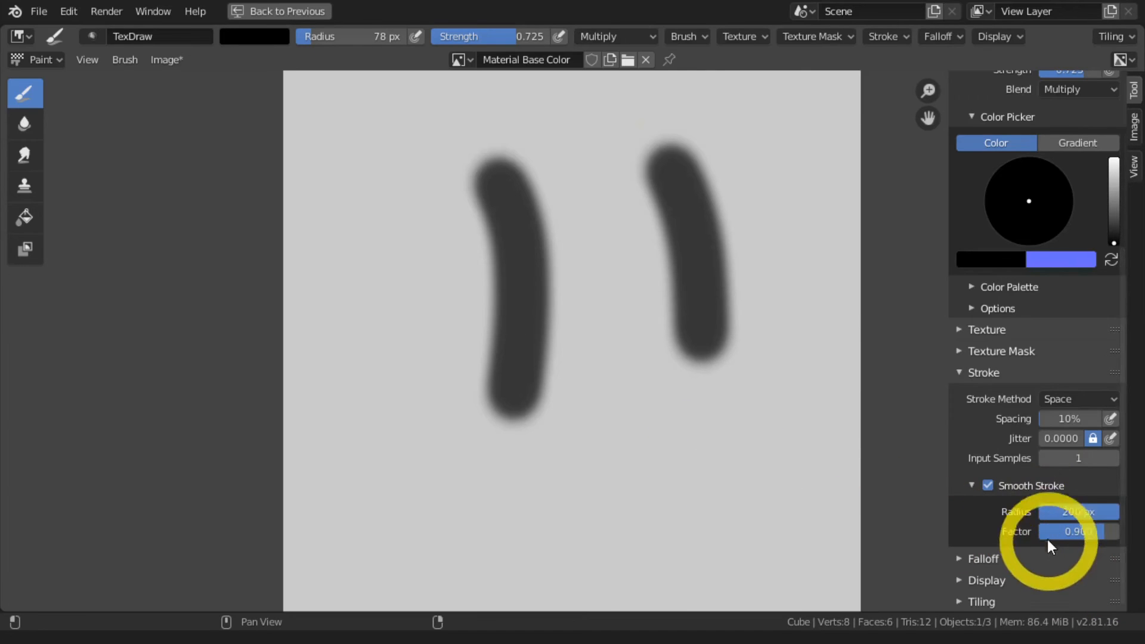
Paint a curve down the image's left side with a Smooth Stroke factor of 0.740, and another near the centre with a lower factor
{"action": "mouse_move", "coordinate": [1072, 531]}
{"action": "left_mouse_down"}
{"action": "mouse_move", "coordinate": [1025, 531]}
{"action": "mouse_move", "coordinate": [1047, 531]}
{"action": "left_mouse_up"}
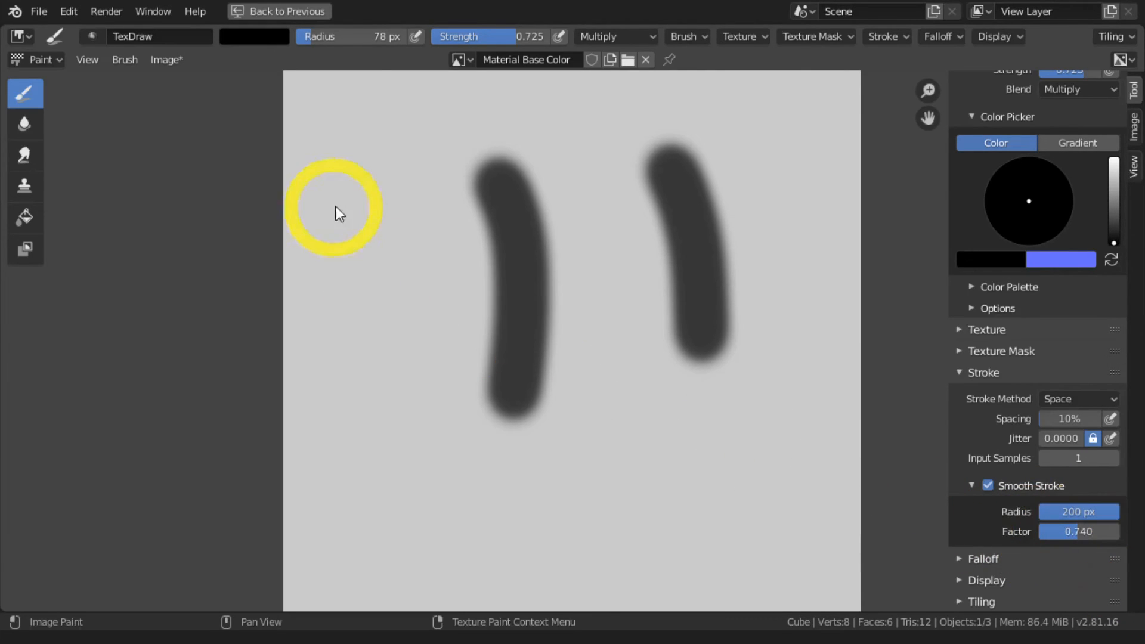
{"action": "mouse_move", "coordinate": [364, 142]}
{"action": "left_mouse_down"}
{"action": "mouse_move", "coordinate": [401, 348]}
{"action": "mouse_move", "coordinate": [401, 454]}
{"action": "mouse_move", "coordinate": [532, 493]}
{"action": "mouse_move", "coordinate": [541, 486]}
{"action": "left_mouse_up"}
{"action": "left_click_drag", "start_coordinate": [1052, 531], "coordinate": [1030, 531]}
{"action": "mouse_move", "coordinate": [586, 175]}
{"action": "left_mouse_down"}
{"action": "mouse_move", "coordinate": [604, 209]}
{"action": "mouse_move", "coordinate": [605, 337]}
{"action": "mouse_move", "coordinate": [569, 517]}
{"action": "left_mouse_up"}
Set the Smooth Stroke factor to 0.927, then paint a long curve down the image's right side and a shorter one below the centre
{"action": "left_click_drag", "start_coordinate": [1049, 531], "coordinate": [1112, 530]}
{"action": "mouse_move", "coordinate": [763, 113]}
{"action": "left_mouse_down"}
{"action": "mouse_move", "coordinate": [813, 271]}
{"action": "mouse_move", "coordinate": [824, 375]}
{"action": "mouse_move", "coordinate": [759, 527]}
{"action": "mouse_move", "coordinate": [616, 601]}
{"action": "mouse_move", "coordinate": [539, 602]}
{"action": "left_mouse_up"}
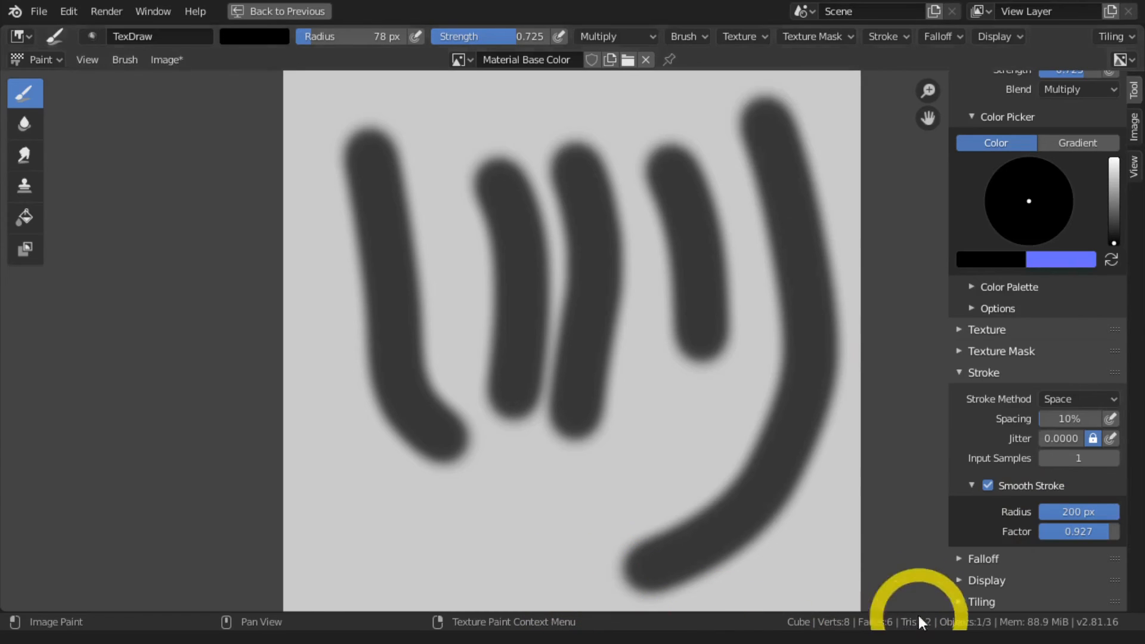
{"action": "mouse_move", "coordinate": [710, 420]}
{"action": "left_mouse_down"}
{"action": "mouse_move", "coordinate": [528, 503]}
{"action": "mouse_move", "coordinate": [345, 508]}
{"action": "left_mouse_up"}
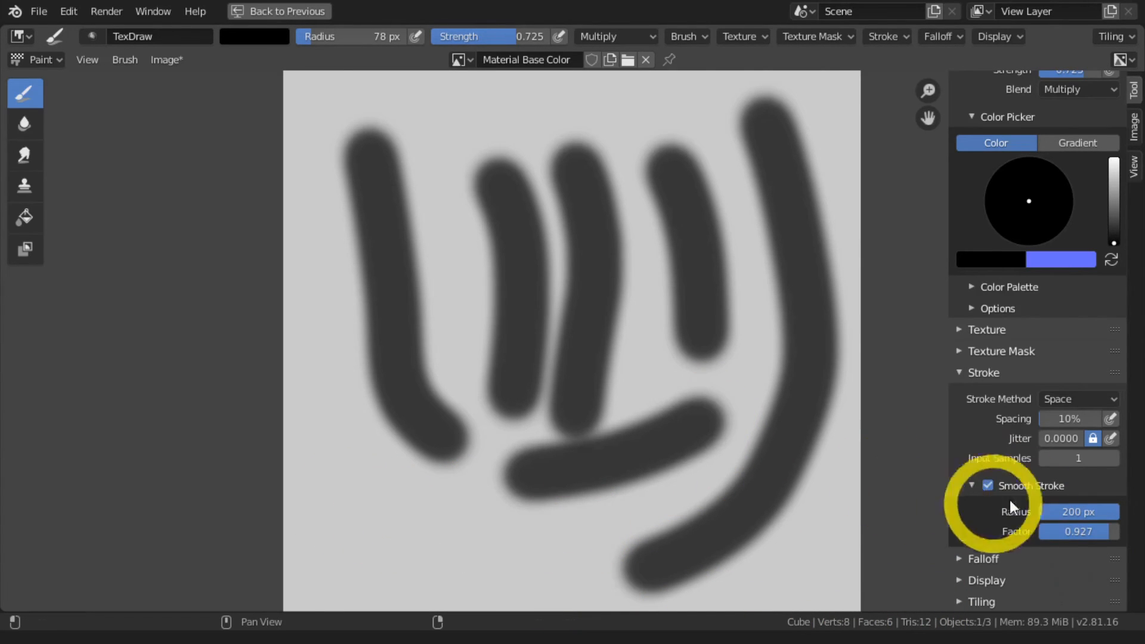
Turn off Smooth Stroke and discard the painted strokes from the image
{"action": "left_click", "coordinate": [987, 486]}
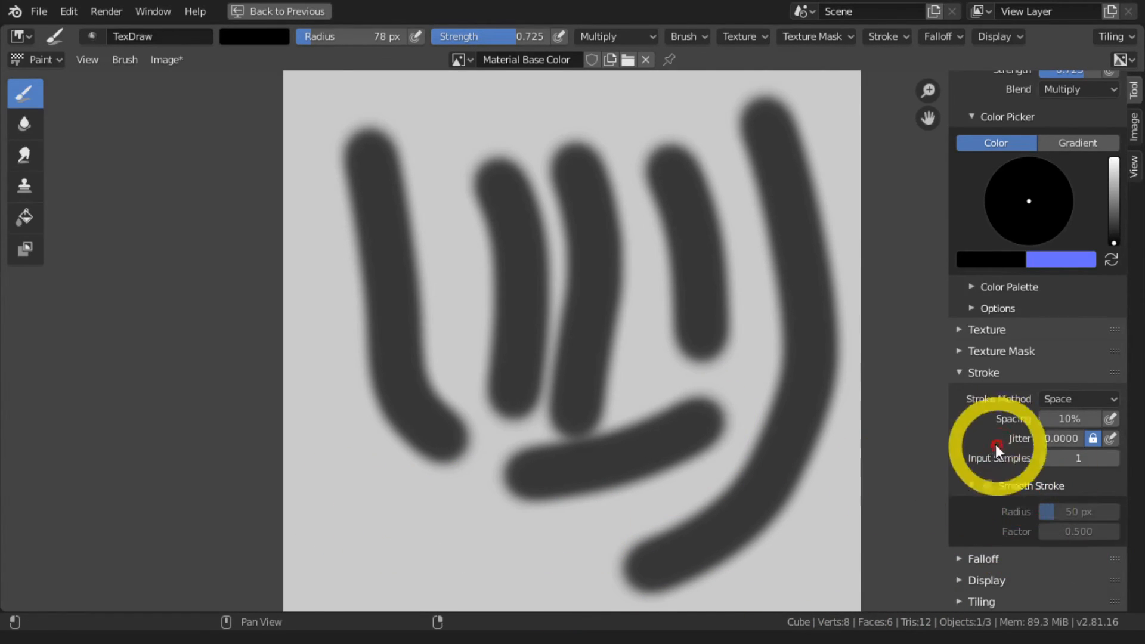
{"action": "left_click", "coordinate": [1135, 129]}
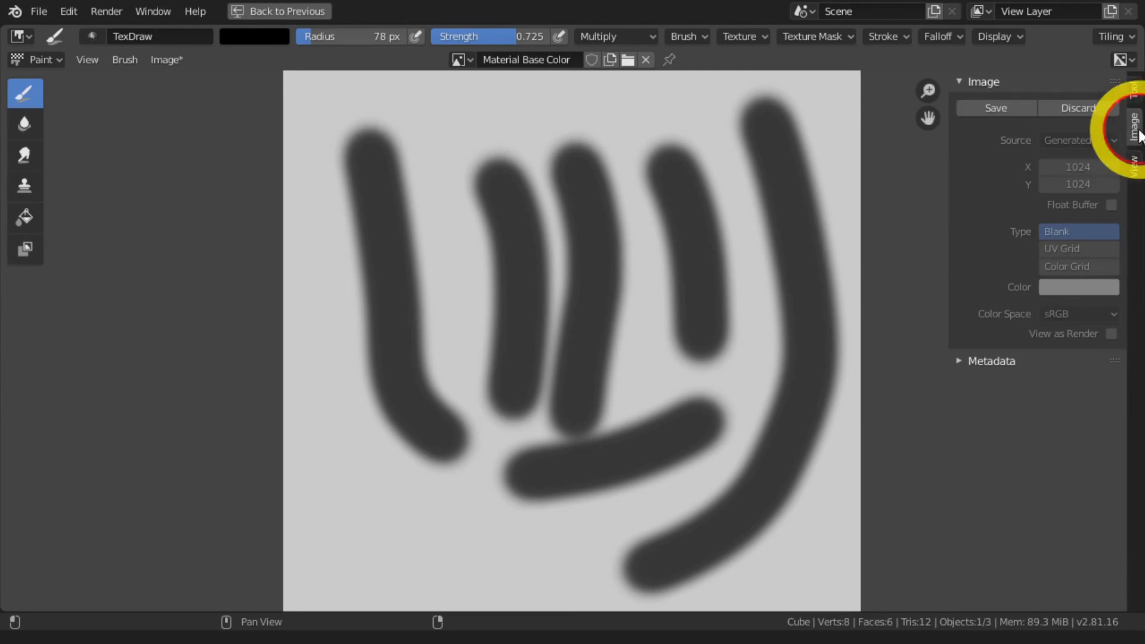
{"action": "left_click", "coordinate": [1104, 108]}
{"action": "left_click", "coordinate": [1135, 93]}
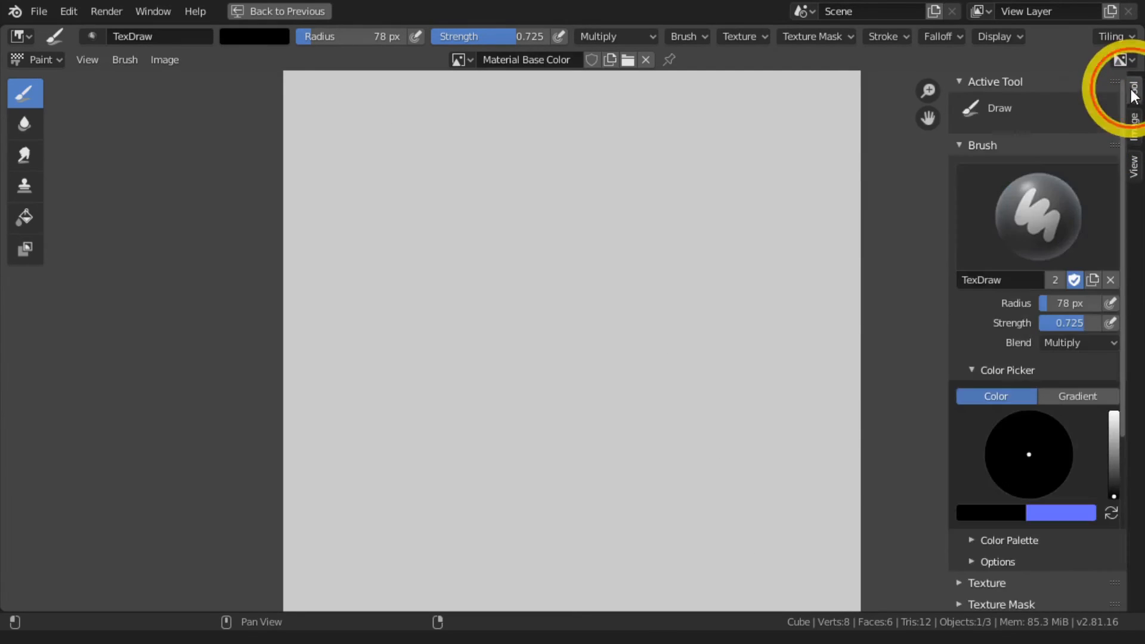
Collapse the Stroke settings and expand the brush's Falloff settings to show the custom curve
{"action": "scroll", "coordinate": [1034, 510], "scroll_direction": "down", "scroll_amount": 8}
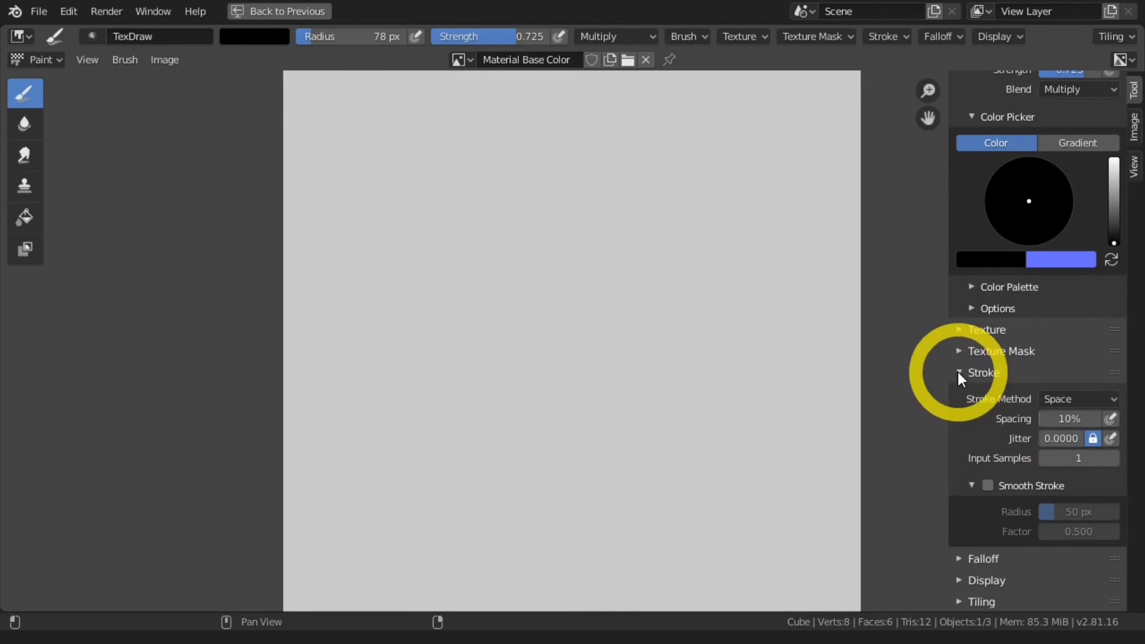
{"action": "left_click", "coordinate": [958, 374]}
{"action": "left_click", "coordinate": [966, 560]}
{"action": "scroll", "coordinate": [966, 545], "scroll_direction": "down", "scroll_amount": 8}
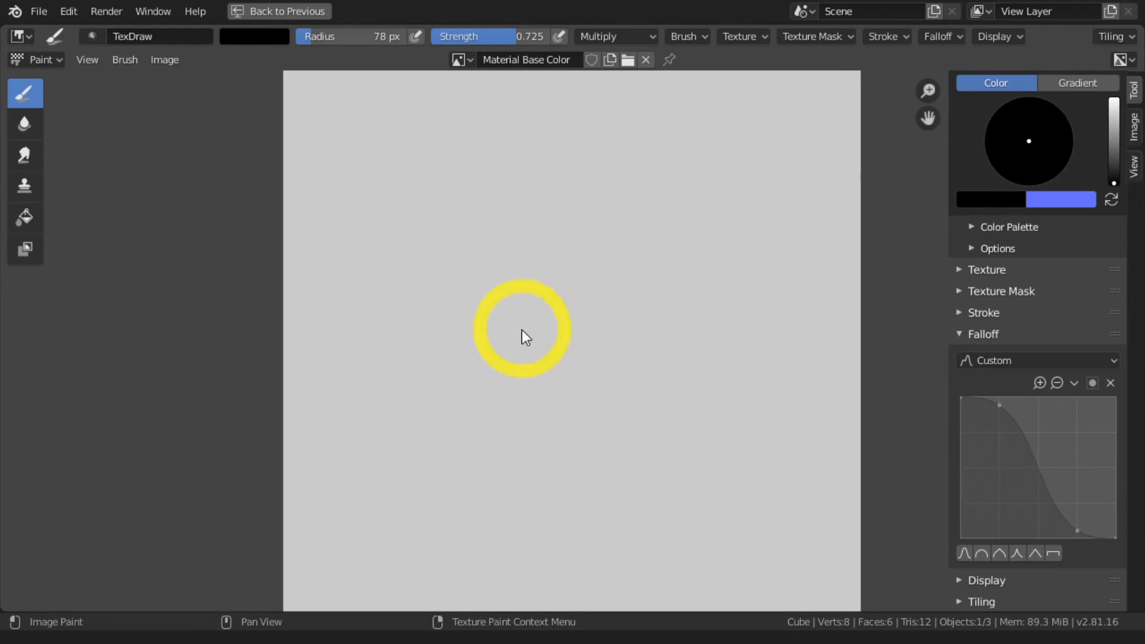
Enlarge the brush radius to 443 px and paint a single soft black dab at the image's centre
{"action": "key", "text": "bracketright"}
{"action": "key", "text": "bracketright"}
{"action": "key", "text": "bracketright"}
{"action": "key", "text": "bracketright"}
{"action": "key", "text": "bracketright"}
{"action": "key", "text": "bracketright"}
{"action": "key", "text": "bracketright"}
{"action": "key", "text": "bracketright"}
{"action": "key", "text": "bracketright"}
{"action": "key", "text": "bracketright"}
{"action": "key", "text": "bracketright"}
{"action": "key", "text": "bracketright"}
{"action": "key", "text": "bracketright"}
{"action": "key", "text": "bracketright"}
{"action": "key", "text": "bracketright"}
{"action": "key", "text": "bracketright"}
{"action": "key", "text": "bracketright"}
{"action": "key", "text": "bracketright"}
{"action": "key", "text": "bracketright"}
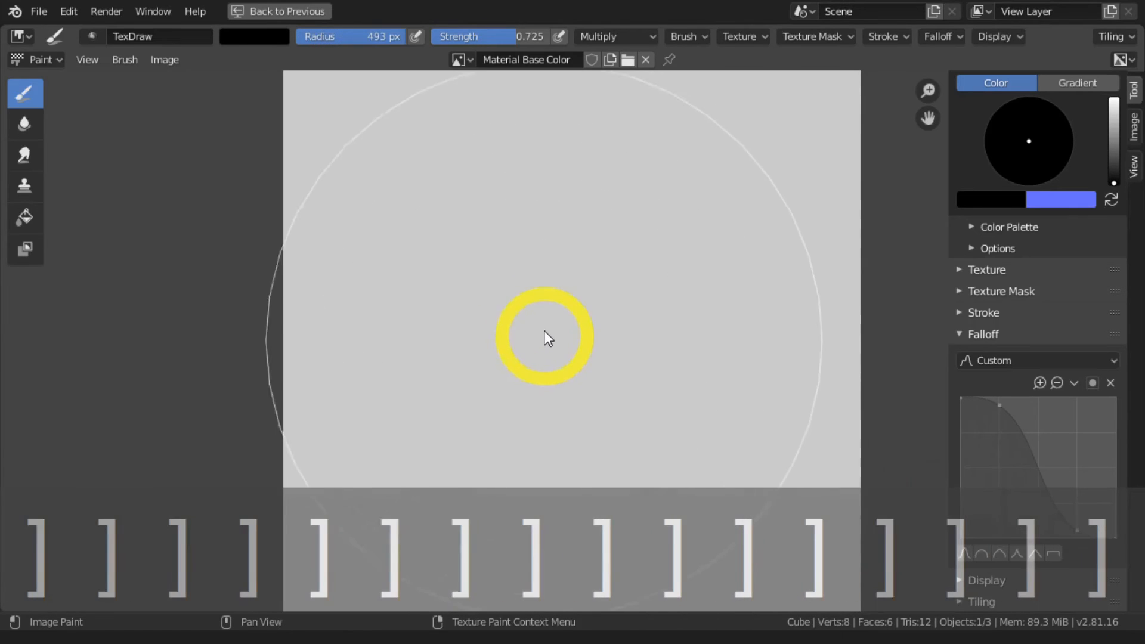
{"action": "left_click", "coordinate": [567, 345]}
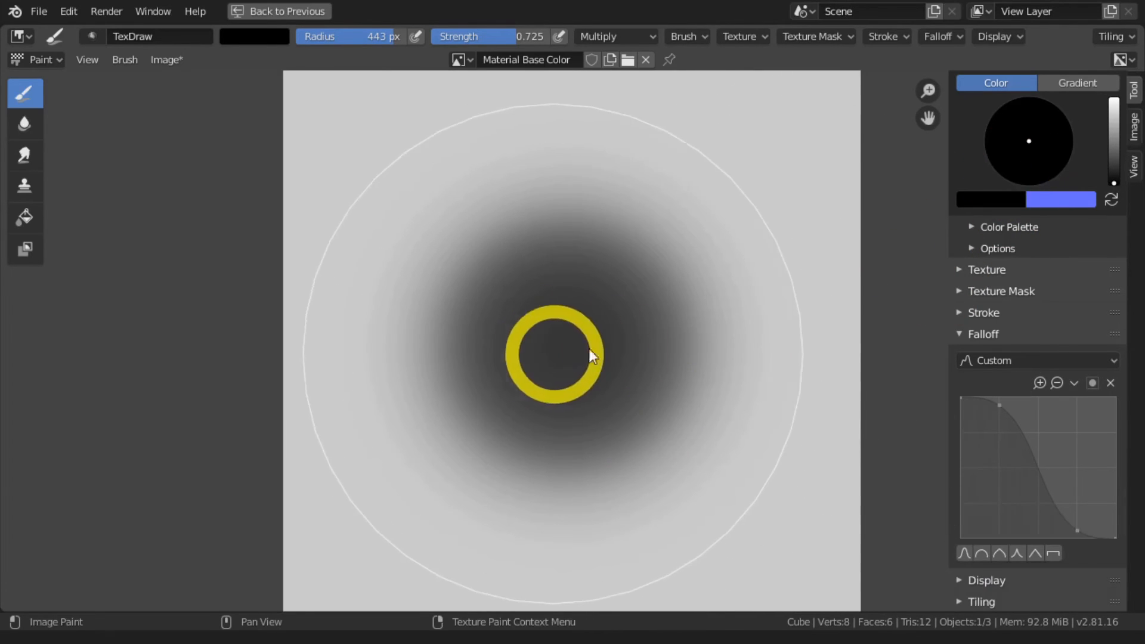
Set the brush strength to 1.000 and paint over the dark spot at the image's centre
{"action": "scroll", "coordinate": [1010, 330], "scroll_direction": "up", "scroll_amount": 10}
{"action": "left_click_drag", "start_coordinate": [1067, 296], "coordinate": [1119, 296]}
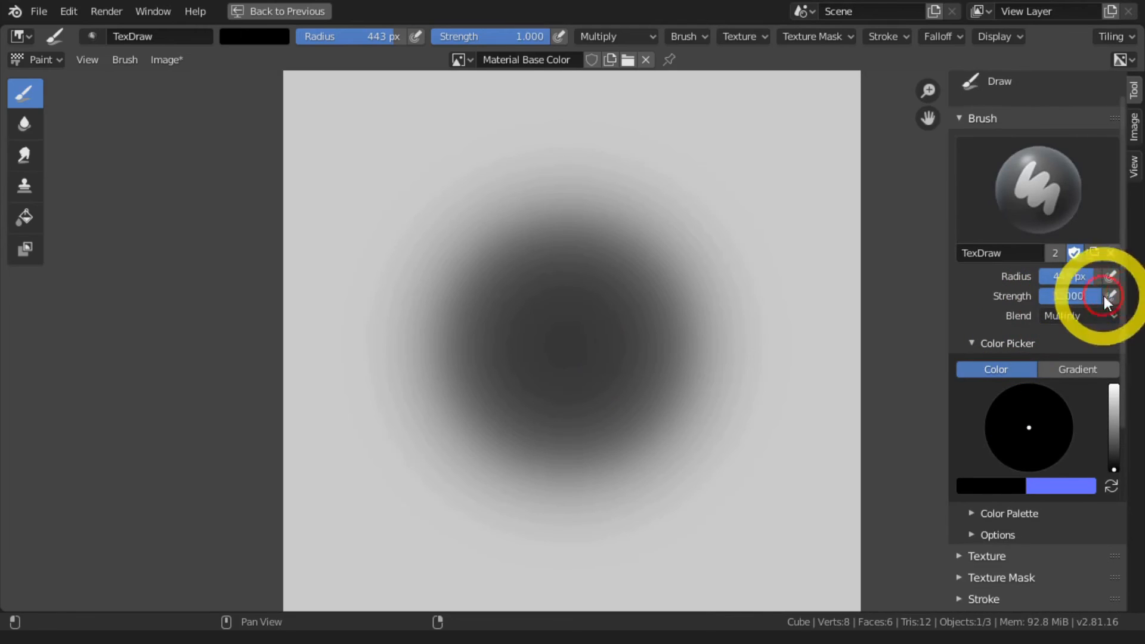
{"action": "mouse_move", "coordinate": [567, 349]}
{"action": "left_mouse_down"}
{"action": "mouse_move", "coordinate": [511, 429]}
{"action": "mouse_move", "coordinate": [609, 390]}
{"action": "left_mouse_up"}
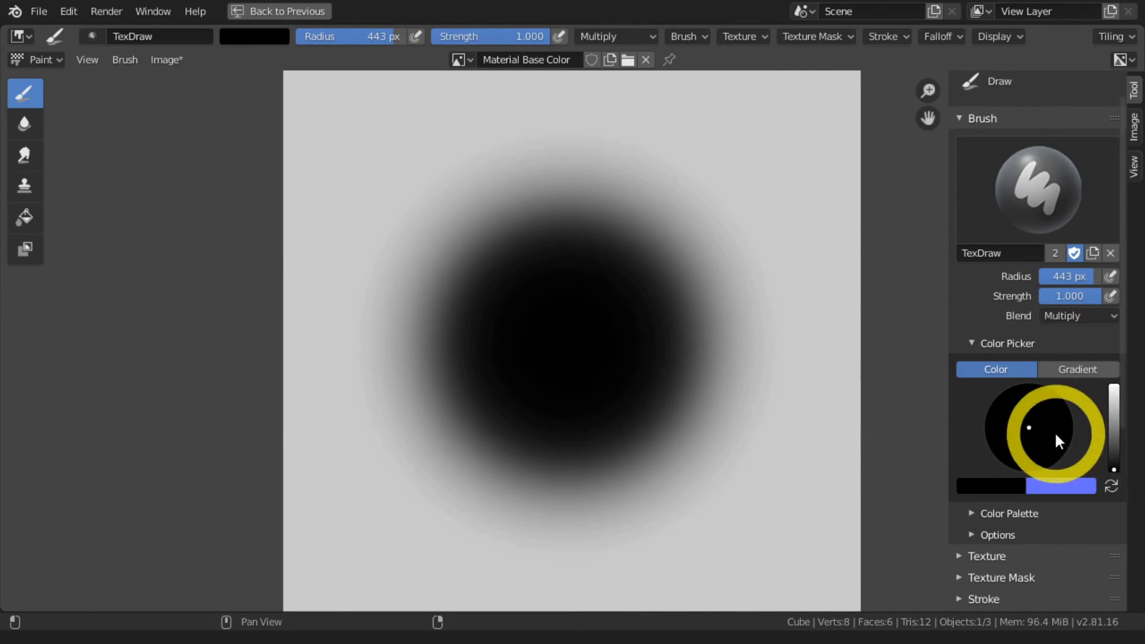
Undo the stray dab painted beside the centre of the black spot
{"action": "scroll", "coordinate": [1054, 428], "scroll_direction": "down", "scroll_amount": 10}
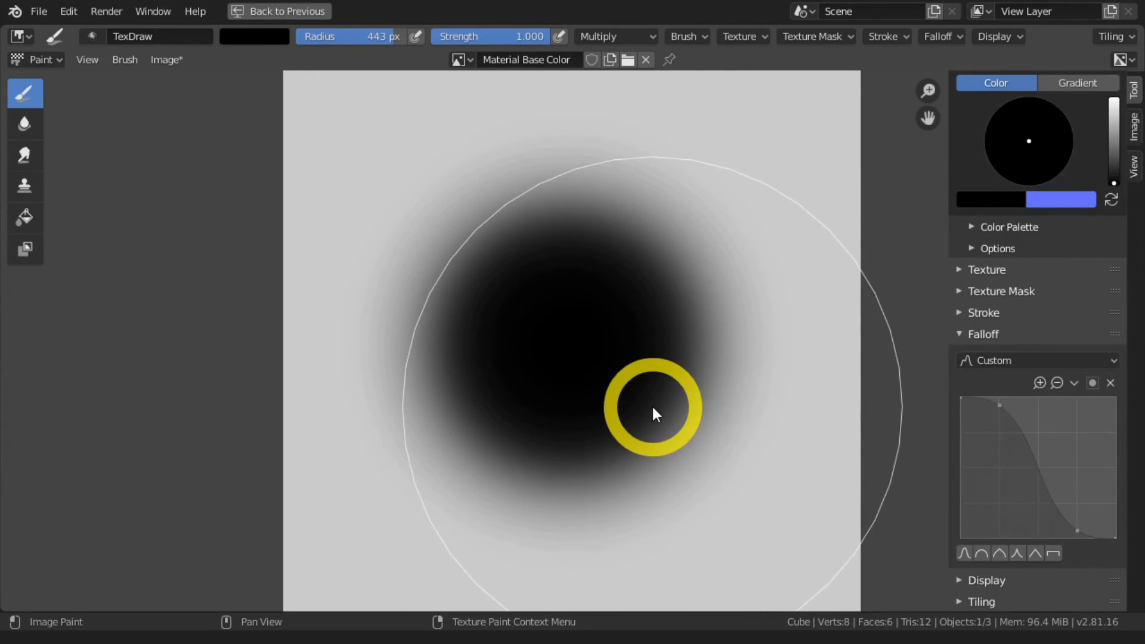
{"action": "key", "text": "ctrl+z"}
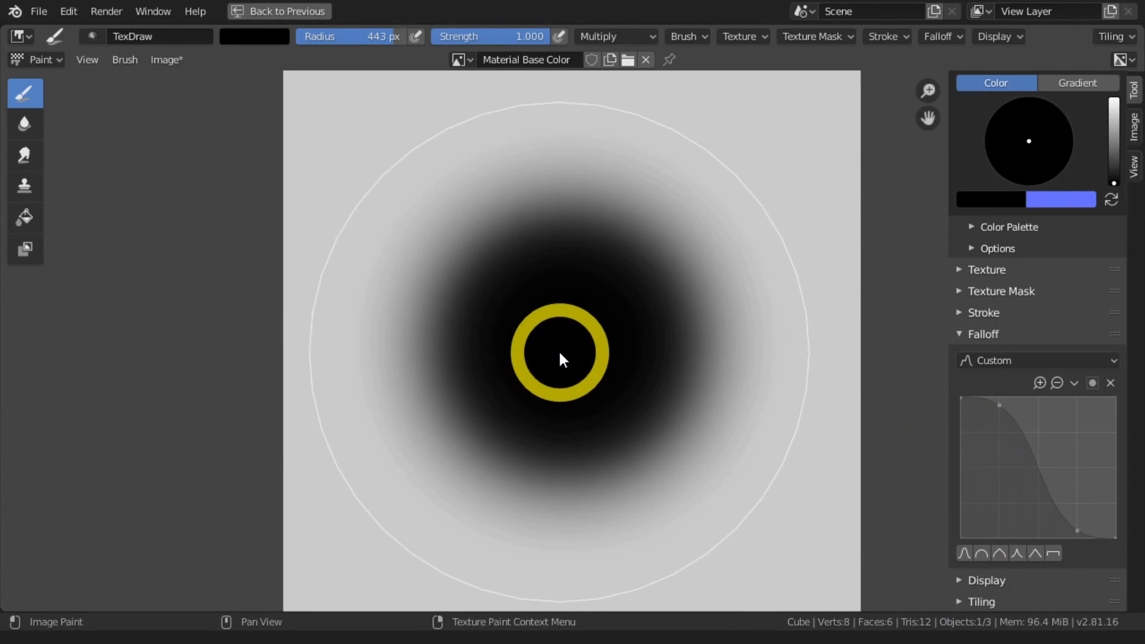
{"action": "left_click", "coordinate": [561, 359]}
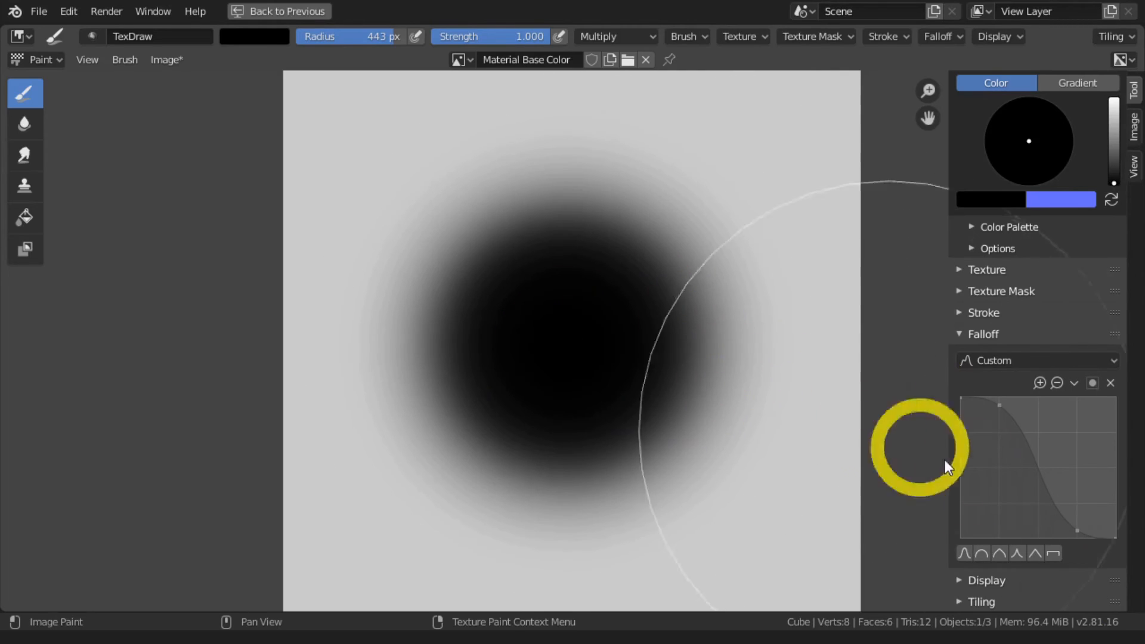
Apply the constant falloff preset, paint a hard-edged black circle over the soft spot and examine its edge up close
{"action": "left_click", "coordinate": [1053, 554]}
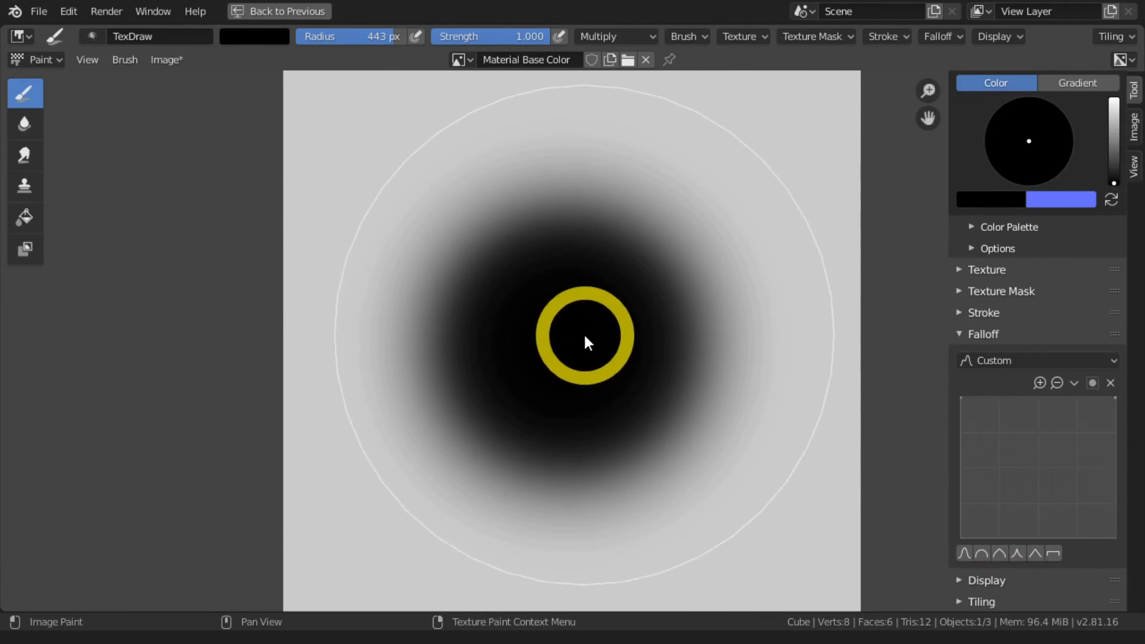
{"action": "left_click", "coordinate": [570, 345]}
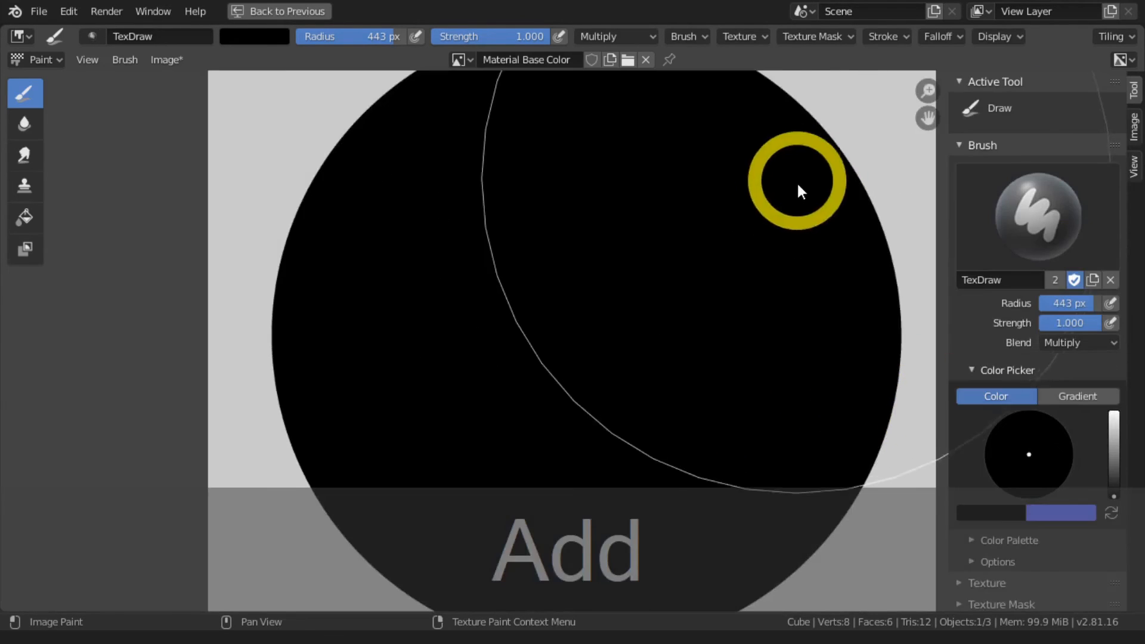
{"action": "scroll", "coordinate": [863, 352], "scroll_direction": "up", "scroll_amount": 1}
{"action": "scroll", "coordinate": [108, 447], "scroll_direction": "up", "scroll_amount": 1}
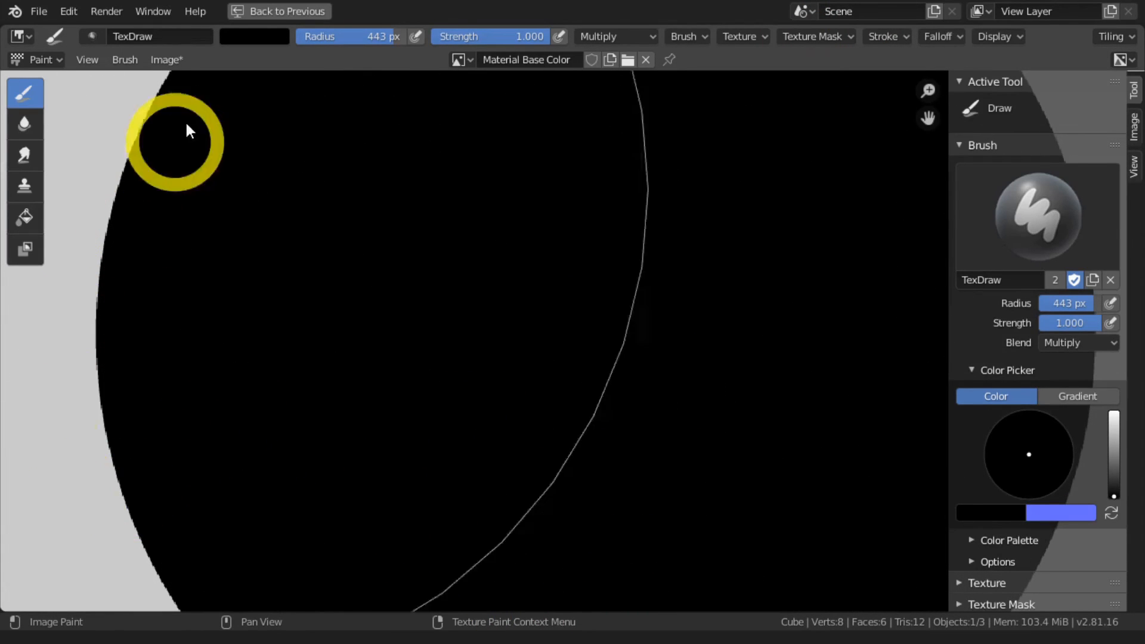
{"action": "key", "text": "Home"}
Expand the brush options and turn off Antialiasing
{"action": "scroll", "coordinate": [557, 343], "scroll_direction": "up", "scroll_amount": 1}
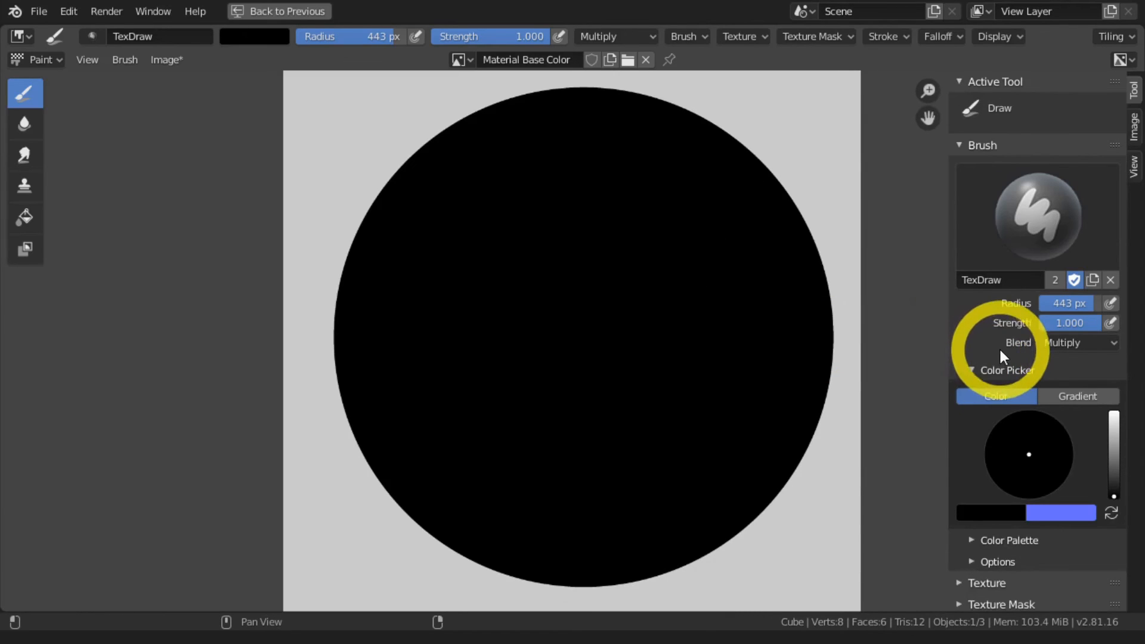
{"action": "scroll", "coordinate": [999, 347], "scroll_direction": "down", "scroll_amount": 5}
{"action": "scroll", "coordinate": [999, 345], "scroll_direction": "down", "scroll_amount": 6}
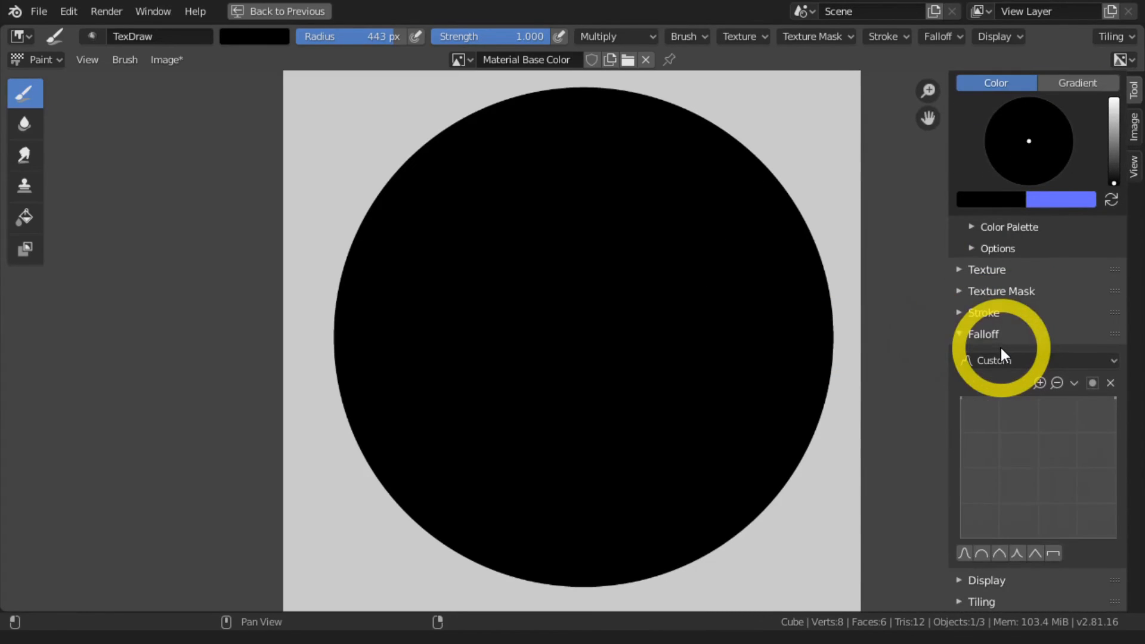
{"action": "left_click", "coordinate": [967, 248]}
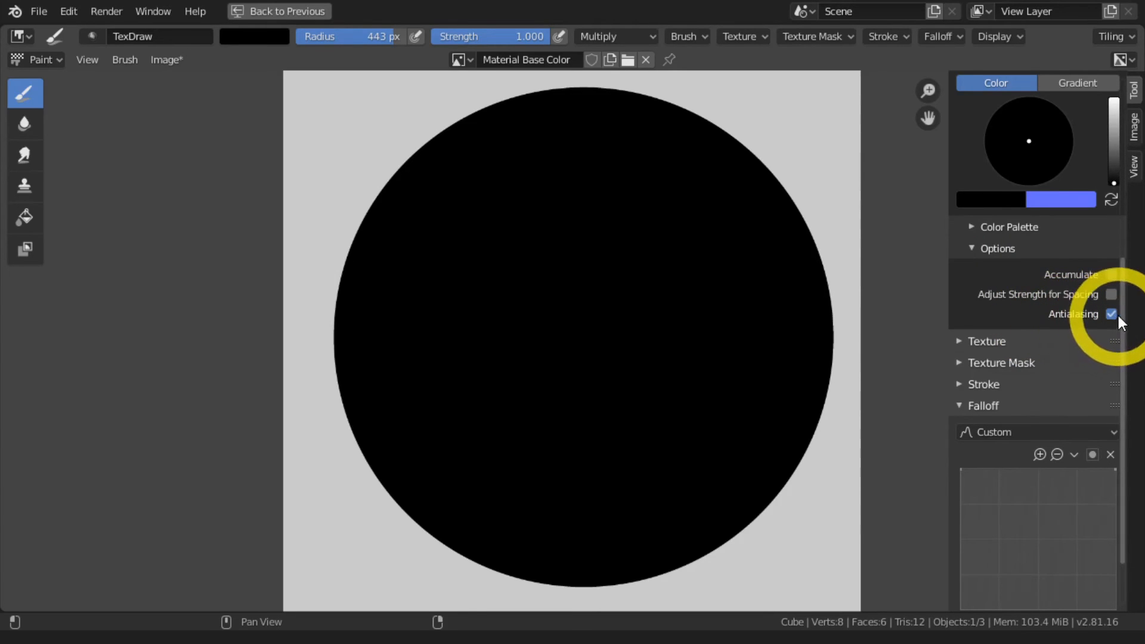
Discard the painted circle, paint a new one at the image's centre without antialiasing and examine its edge up close
{"action": "left_click", "coordinate": [1133, 126]}
{"action": "left_click", "coordinate": [1091, 110]}
{"action": "left_click", "coordinate": [1133, 89]}
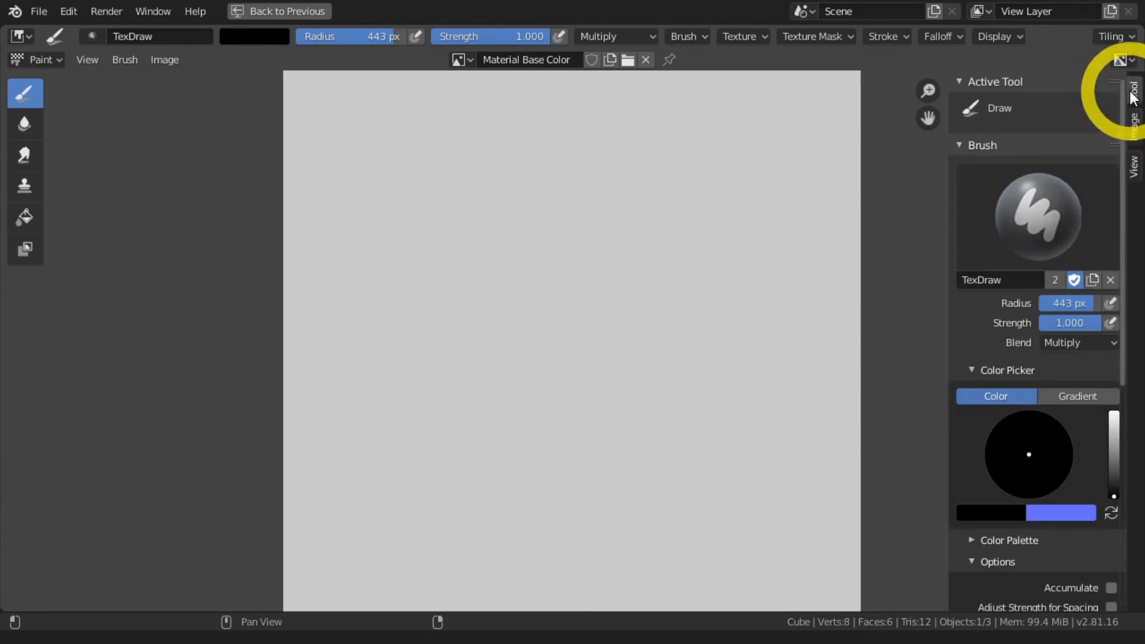
{"action": "left_click", "coordinate": [573, 333]}
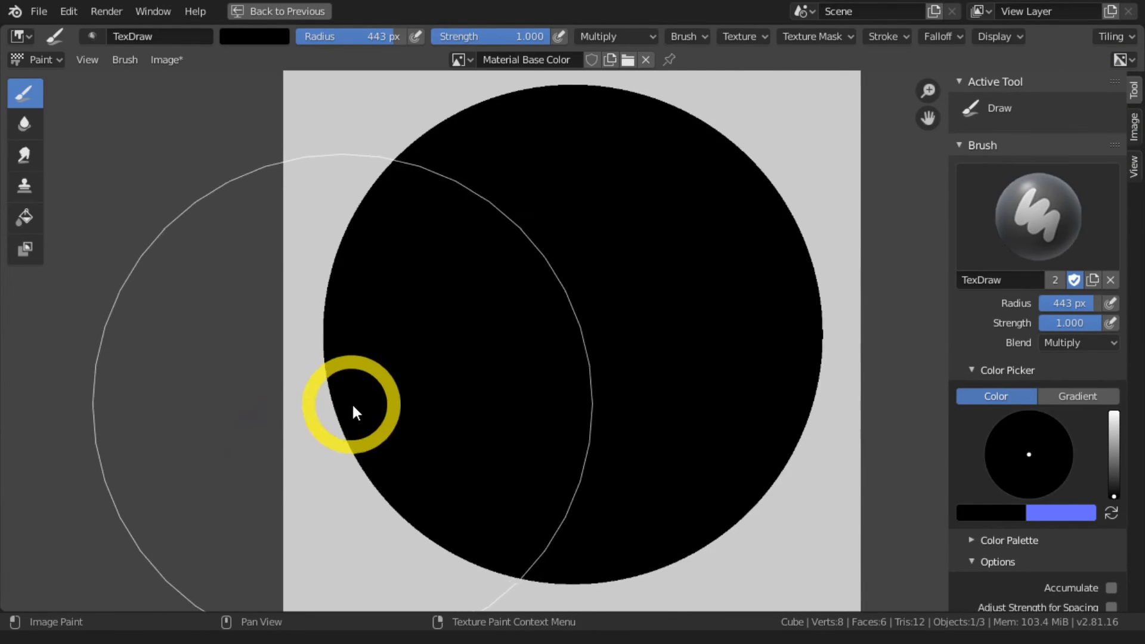
{"action": "scroll", "coordinate": [388, 420], "scroll_direction": "up", "scroll_amount": 3}
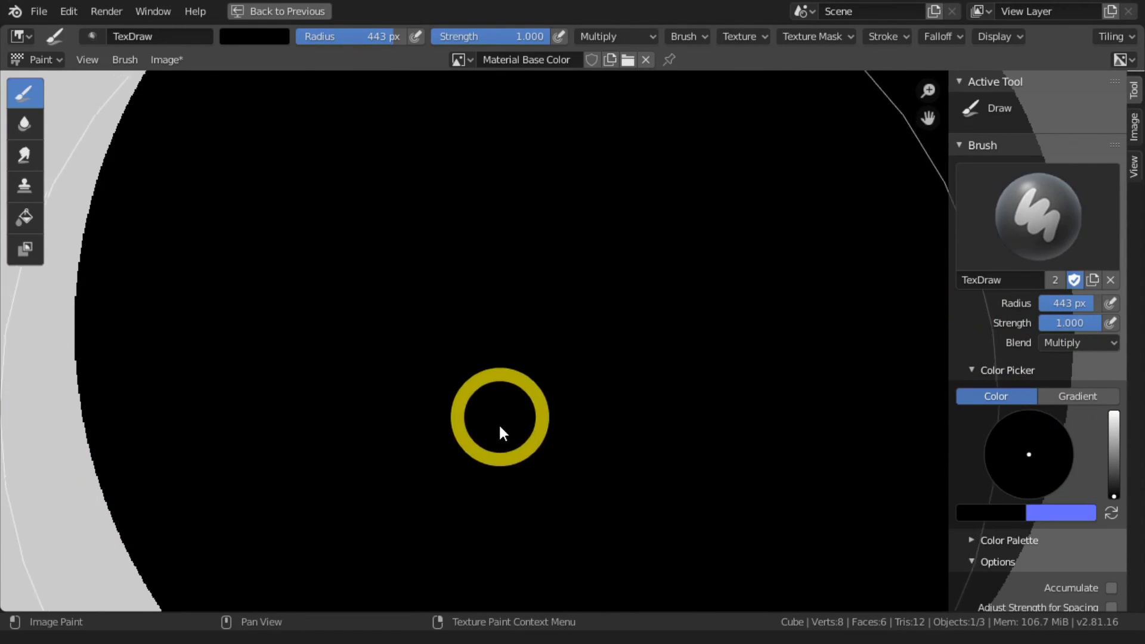
Add a falloff curve point at X 0.92391, Y 1.00000 and lower the curve's end point to X 1.00000, Y 0.00000
{"action": "scroll", "coordinate": [1085, 406], "scroll_direction": "down", "scroll_amount": 4}
{"action": "scroll", "coordinate": [1085, 405], "scroll_direction": "down", "scroll_amount": 6}
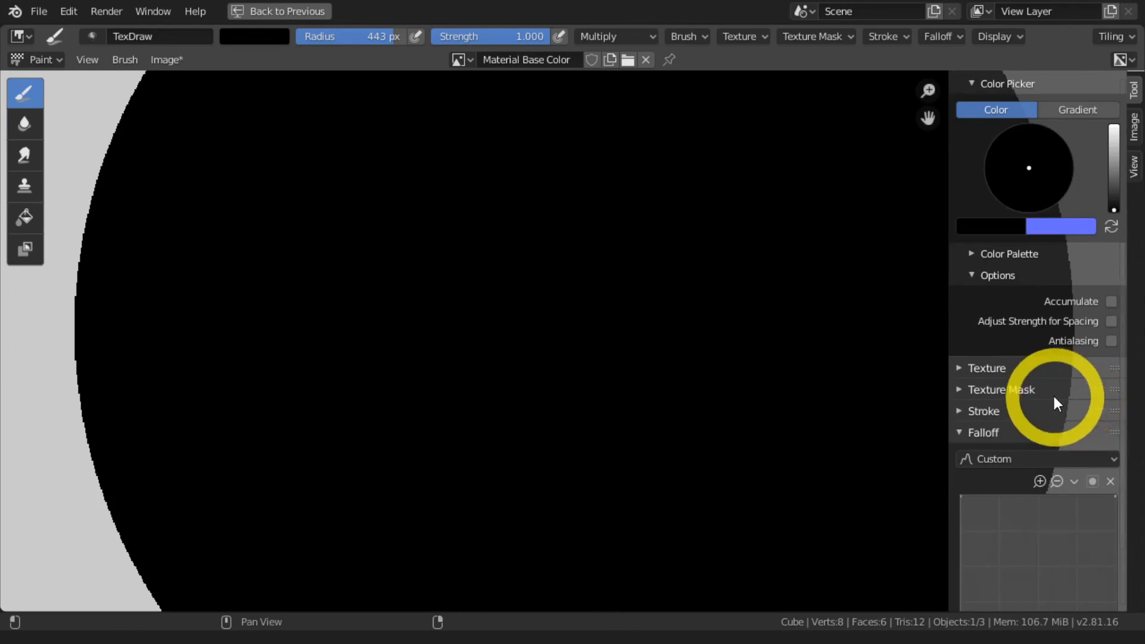
{"action": "scroll", "coordinate": [1055, 401], "scroll_direction": "up", "scroll_amount": 6}
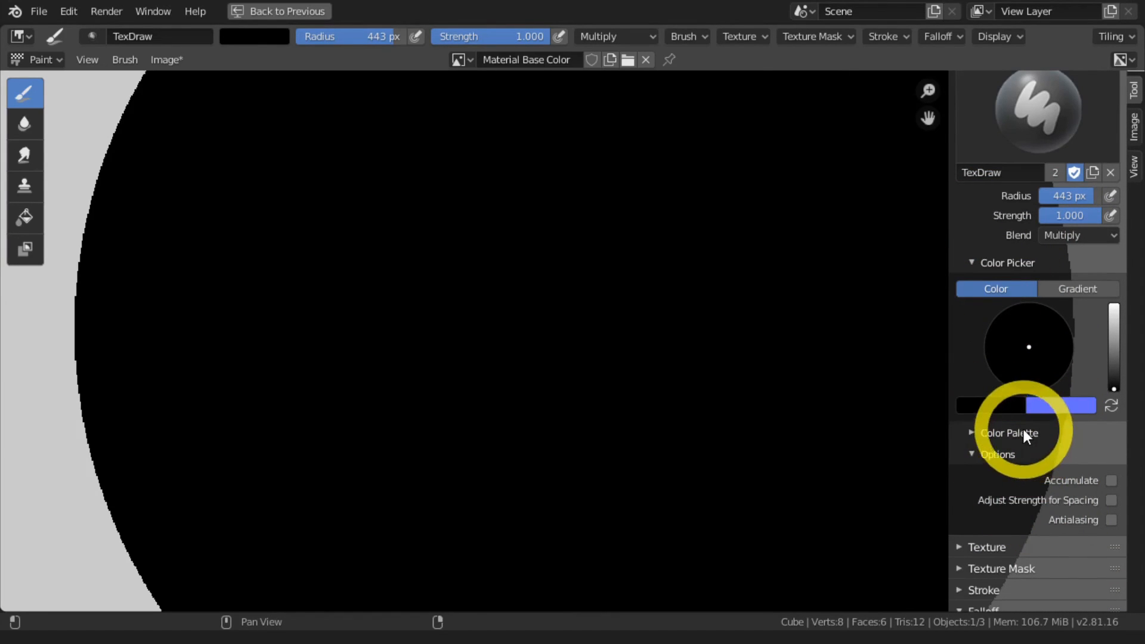
{"action": "scroll", "coordinate": [1022, 426], "scroll_direction": "down", "scroll_amount": 6}
{"action": "scroll", "coordinate": [1018, 428], "scroll_direction": "down", "scroll_amount": 3}
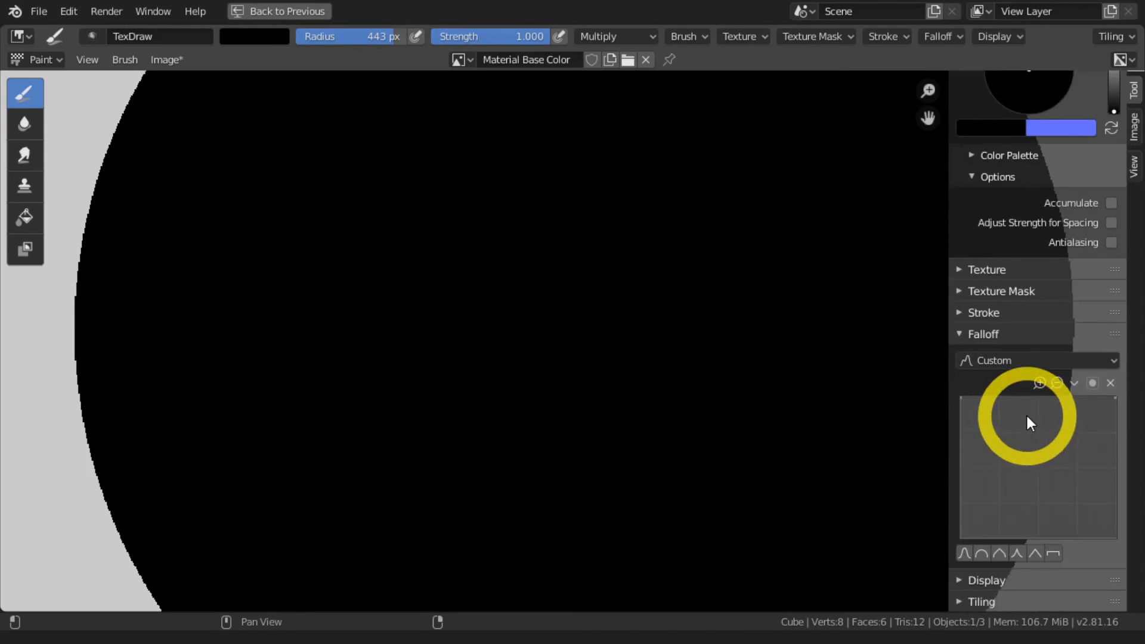
{"action": "left_click", "coordinate": [1103, 396]}
{"action": "left_click_drag", "start_coordinate": [1103, 398], "coordinate": [1142, 540]}
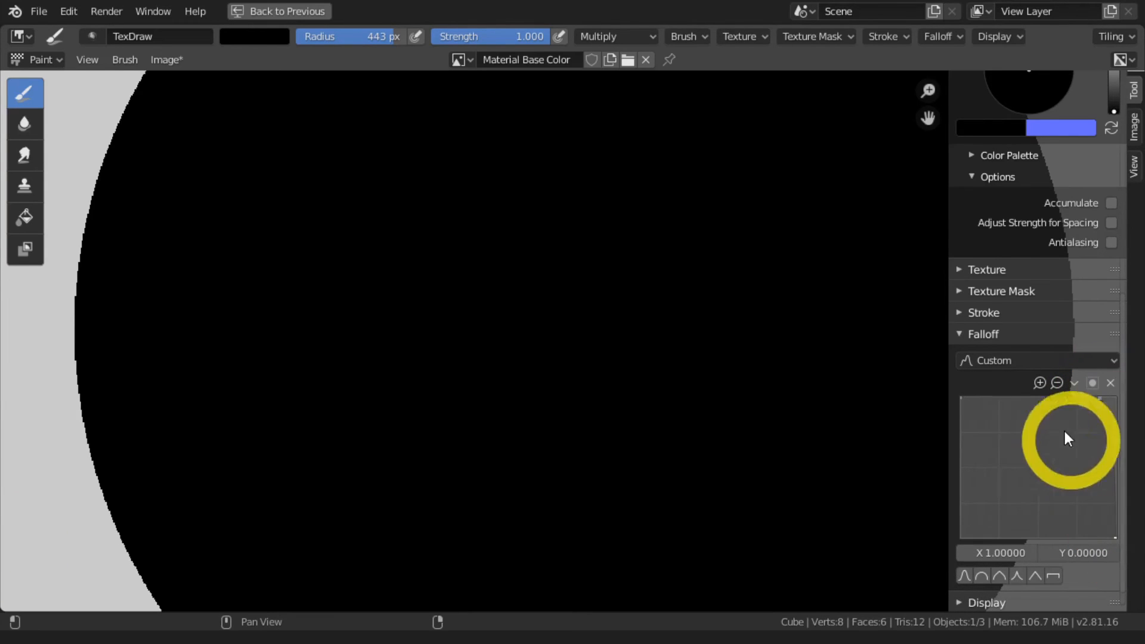
{"action": "left_click", "coordinate": [1102, 397]}
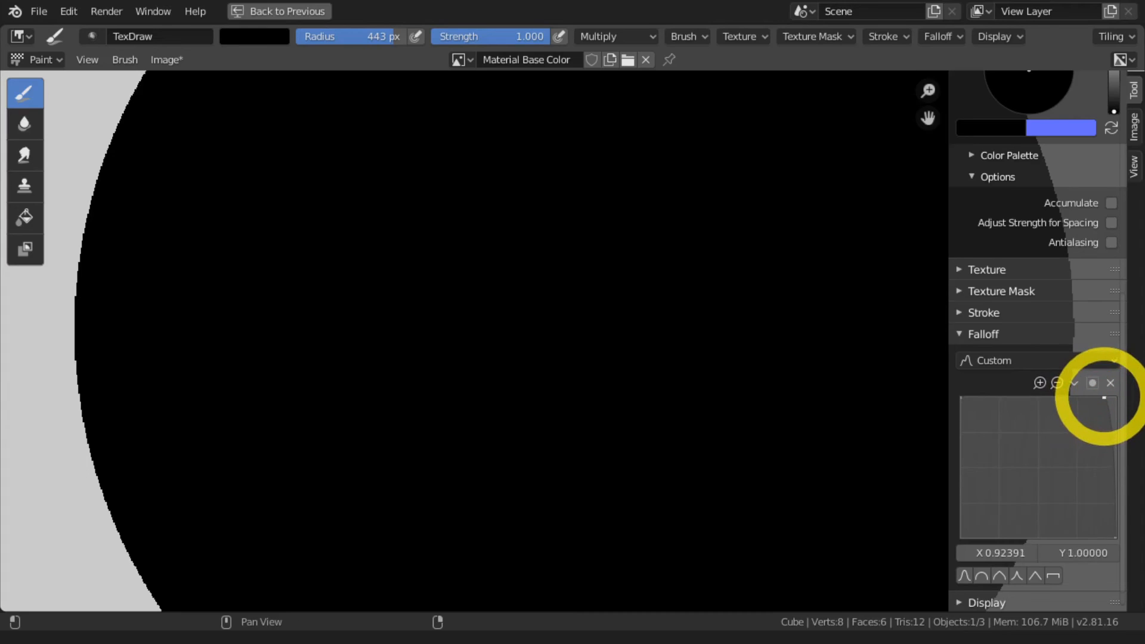
Discard the painted circle, paint a new one at the image's centre with the custom falloff curve and examine its edge
{"action": "left_click", "coordinate": [1133, 125]}
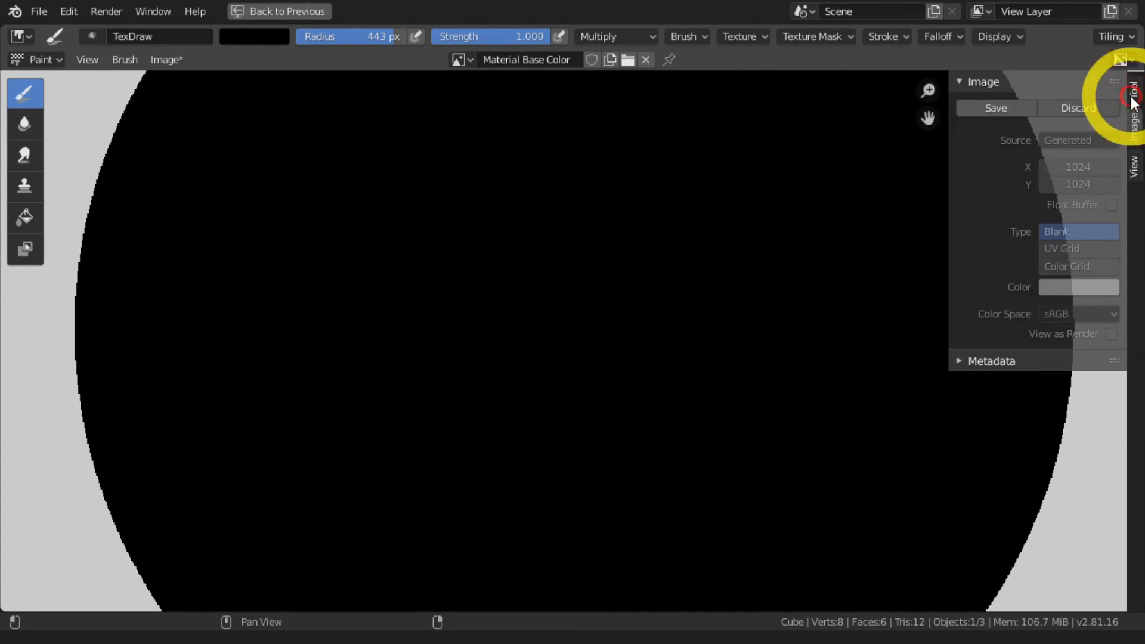
{"action": "left_click", "coordinate": [1085, 109]}
{"action": "left_click", "coordinate": [1134, 92]}
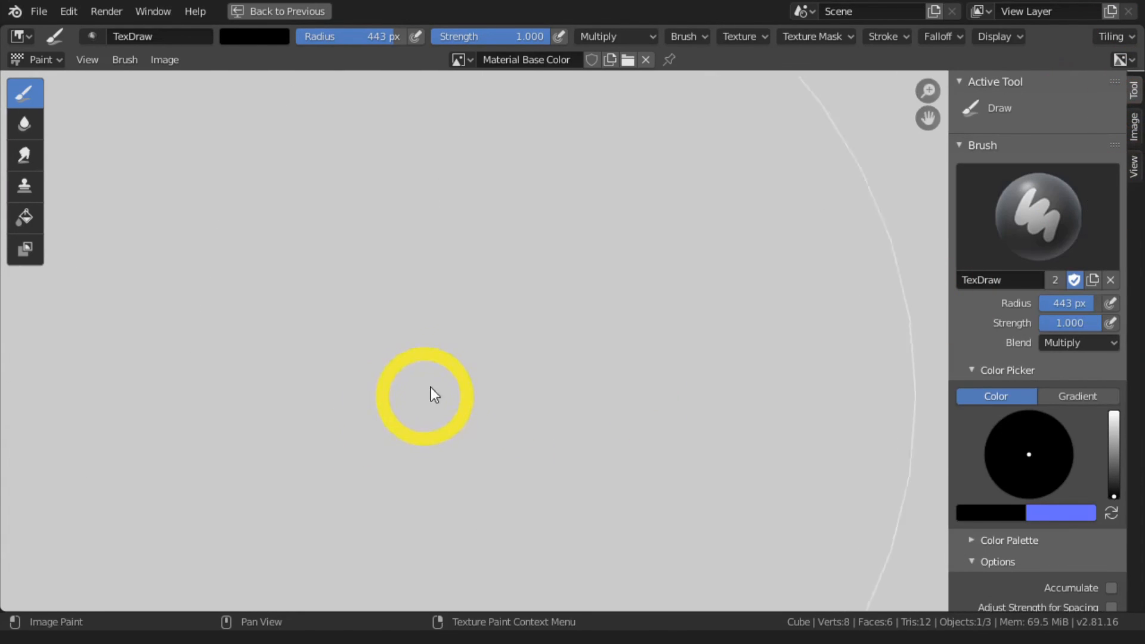
{"action": "scroll", "coordinate": [506, 366], "scroll_direction": "down", "scroll_amount": 4}
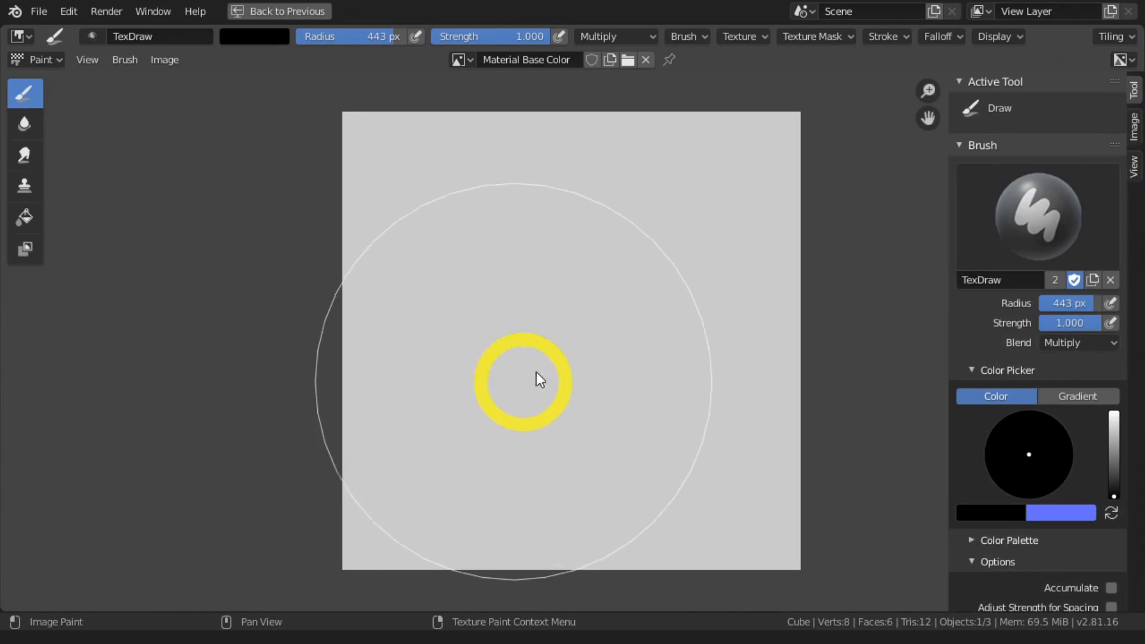
{"action": "left_click", "coordinate": [569, 337]}
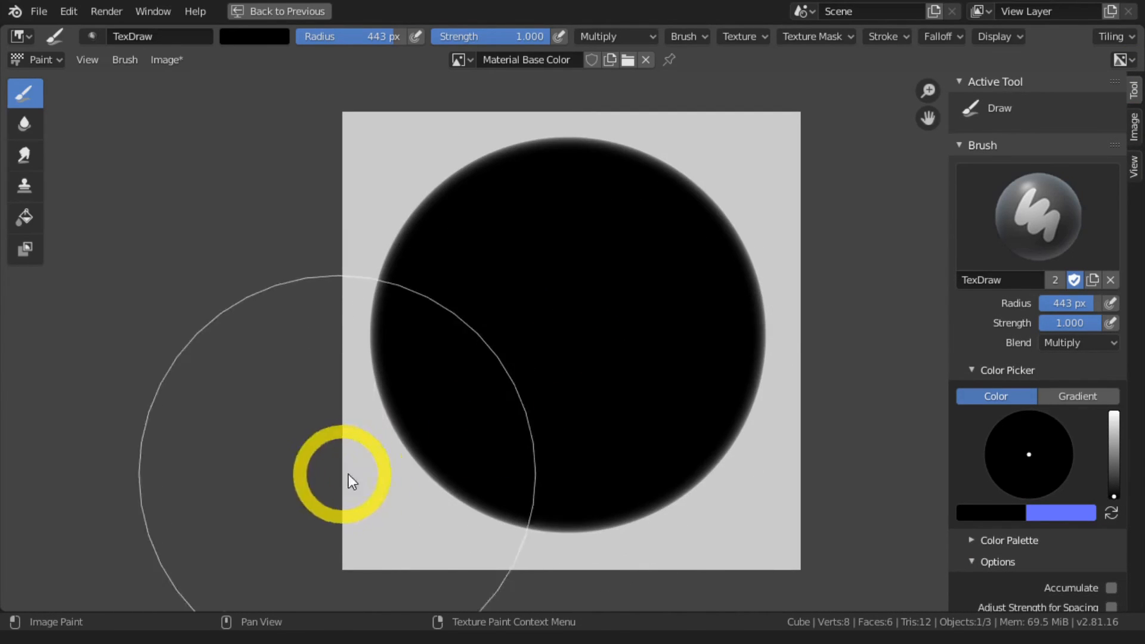
{"action": "scroll", "coordinate": [413, 471], "scroll_direction": "up", "scroll_amount": 4}
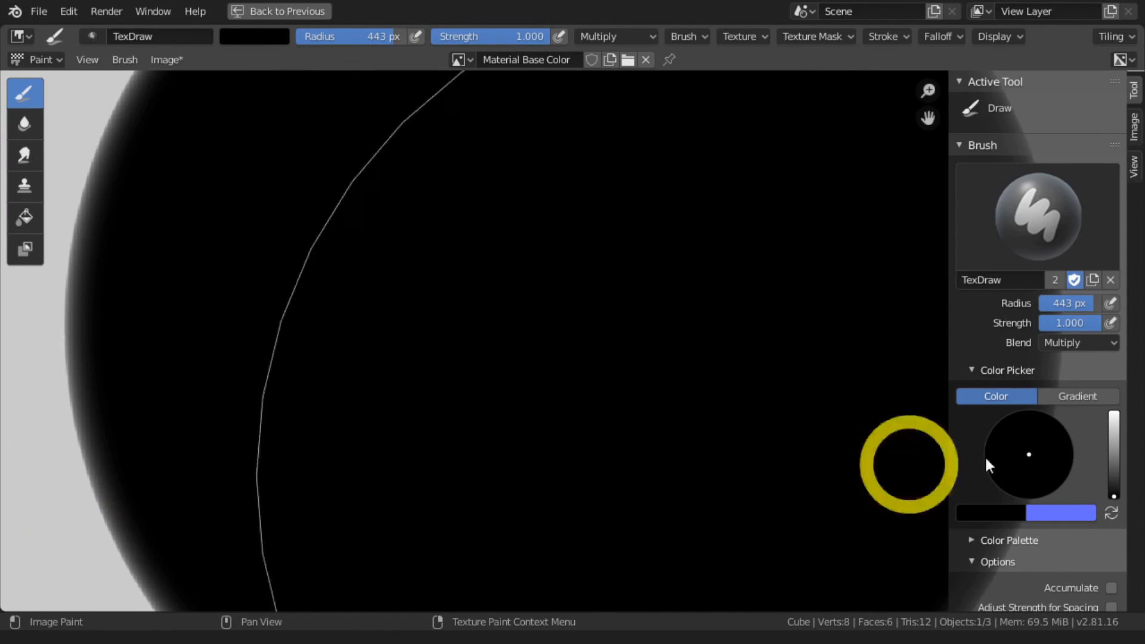
{"action": "scroll", "coordinate": [1017, 447], "scroll_direction": "down", "scroll_amount": 5}
{"action": "scroll", "coordinate": [1016, 439], "scroll_direction": "down", "scroll_amount": 3}
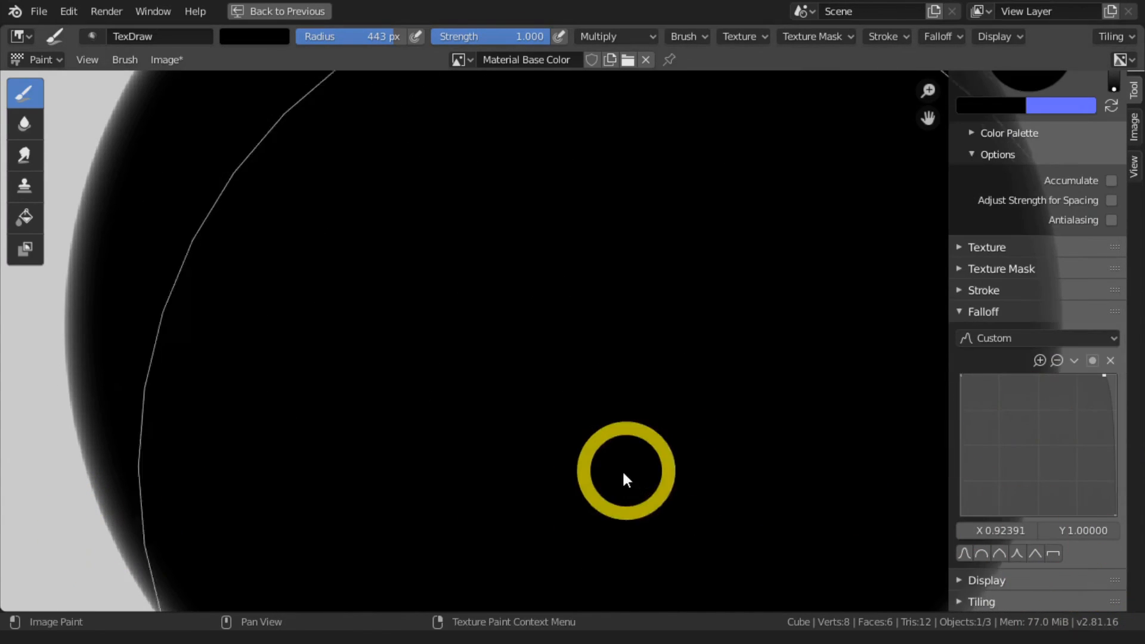
{"action": "scroll", "coordinate": [622, 413], "scroll_direction": "down", "scroll_amount": 4}
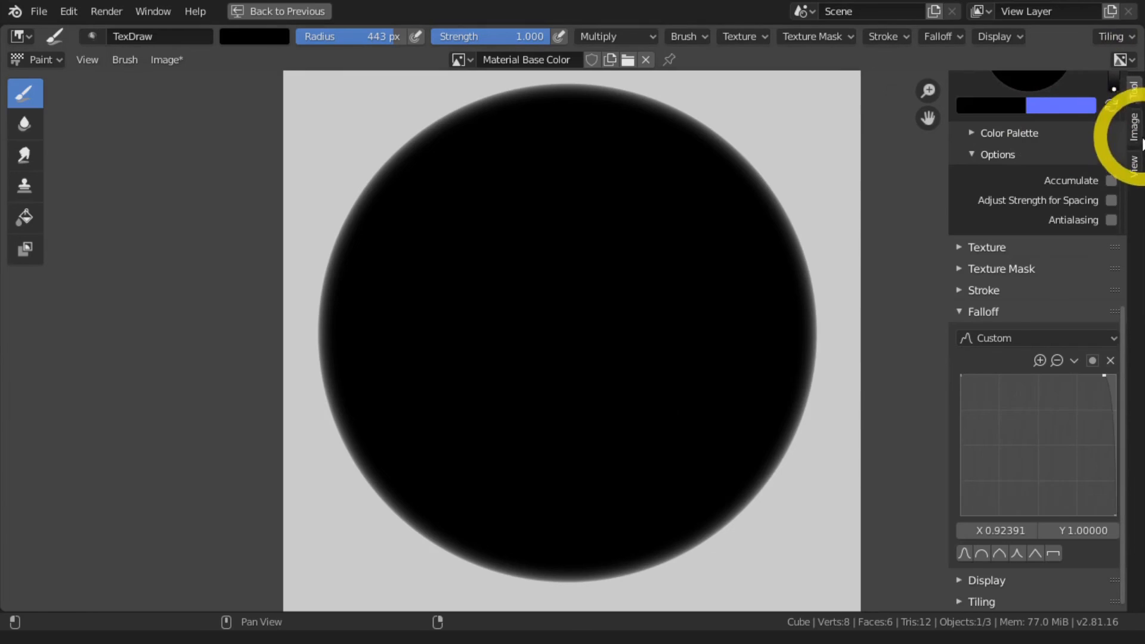
Discard the soft-edged circle to return the image to its blank state
{"action": "left_click", "coordinate": [1133, 126]}
{"action": "left_click", "coordinate": [1097, 109]}
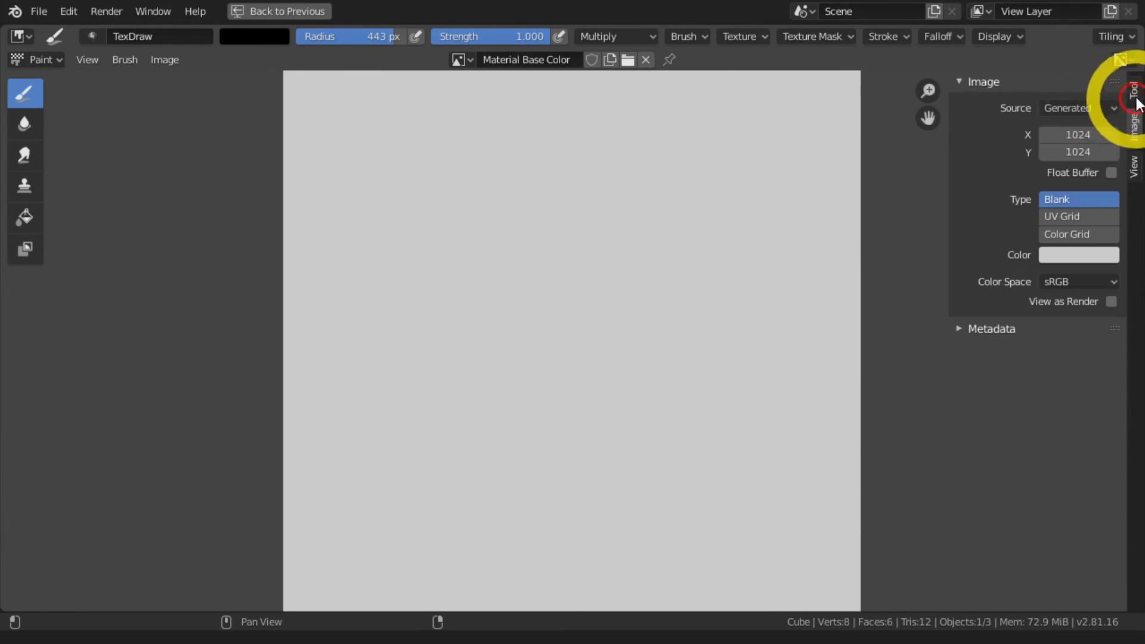
{"action": "left_click", "coordinate": [1133, 93]}
Move the falloff curve's middle point to X 0.78261, Y 0.72500 and give it a vector handle
{"action": "scroll", "coordinate": [1073, 298], "scroll_direction": "down", "scroll_amount": 8}
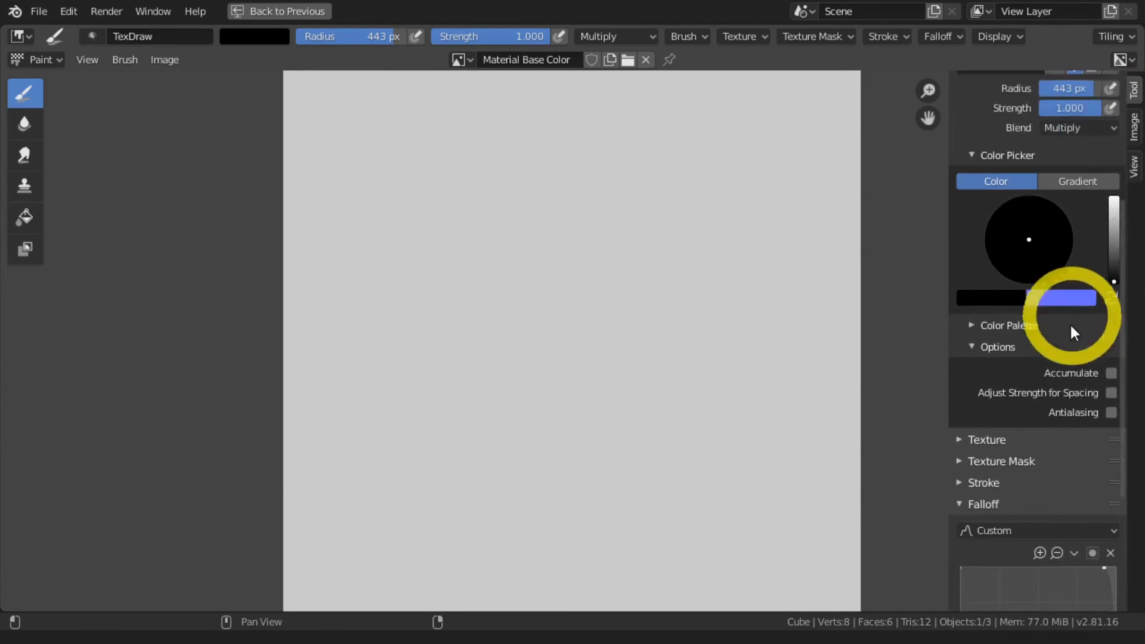
{"action": "left_click_drag", "start_coordinate": [1103, 380], "coordinate": [1065, 438]}
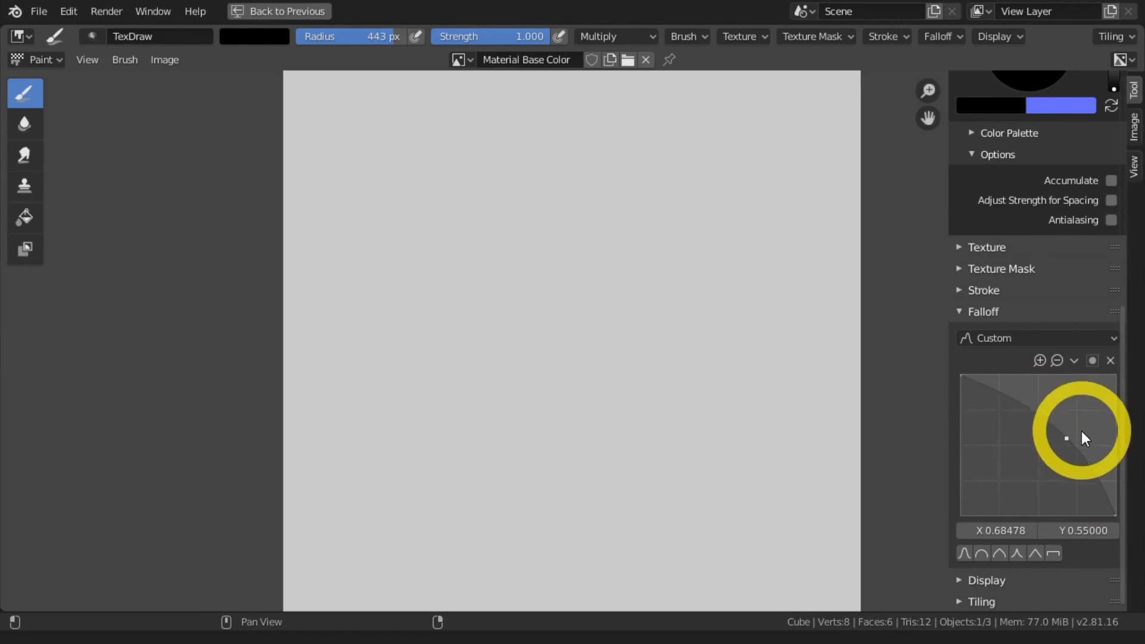
{"action": "left_click_drag", "start_coordinate": [1063, 442], "coordinate": [1081, 414]}
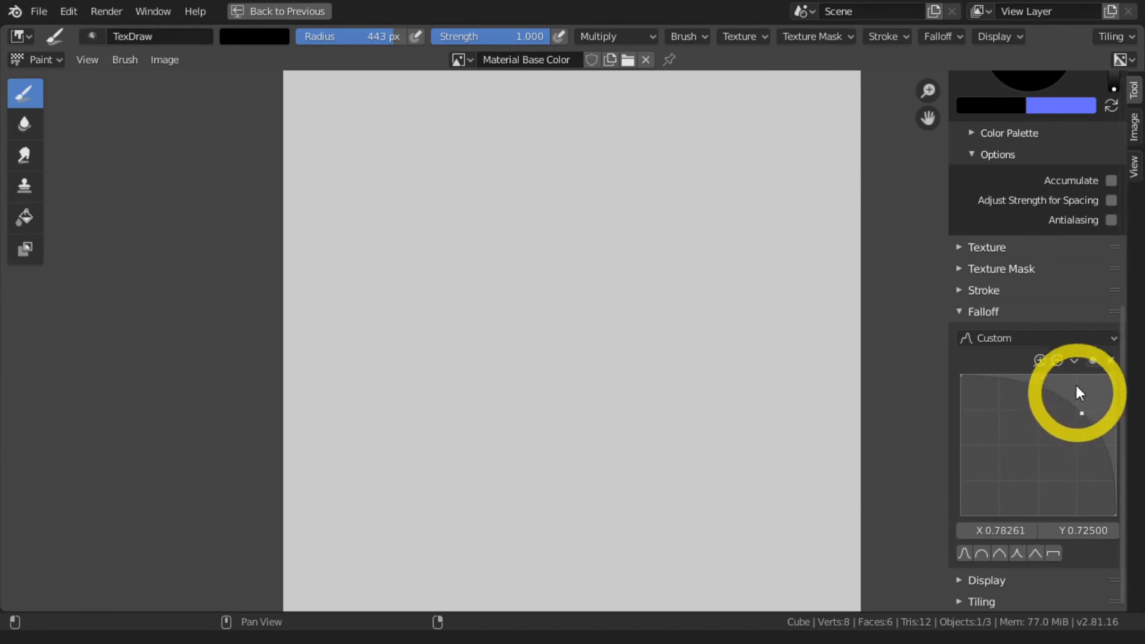
{"action": "left_click", "coordinate": [1074, 360]}
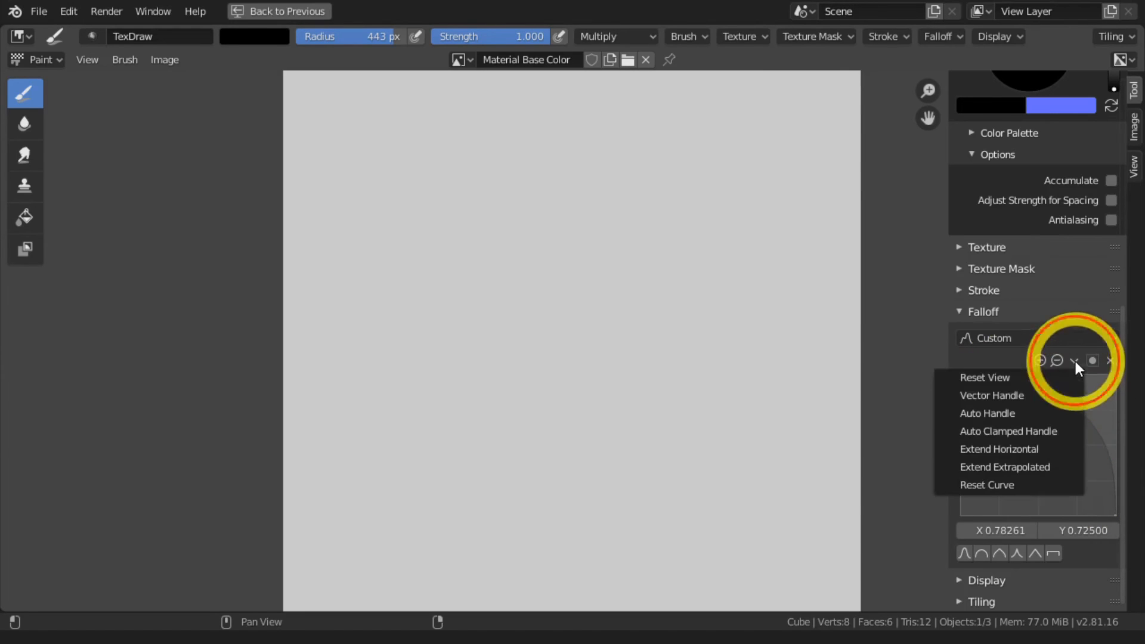
{"action": "left_click", "coordinate": [1059, 395]}
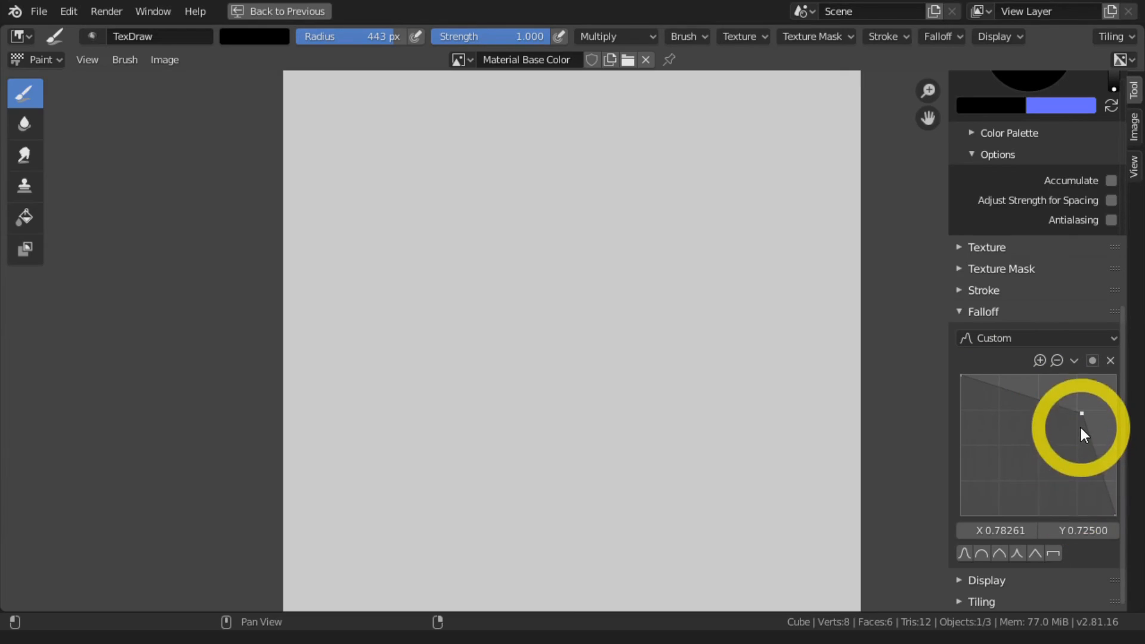
Move the falloff curve point to X 0.99457, Y 1.00000, then paint a circle at the image's centre and examine its edge up close
{"action": "left_click_drag", "start_coordinate": [1080, 414], "coordinate": [1113, 376]}
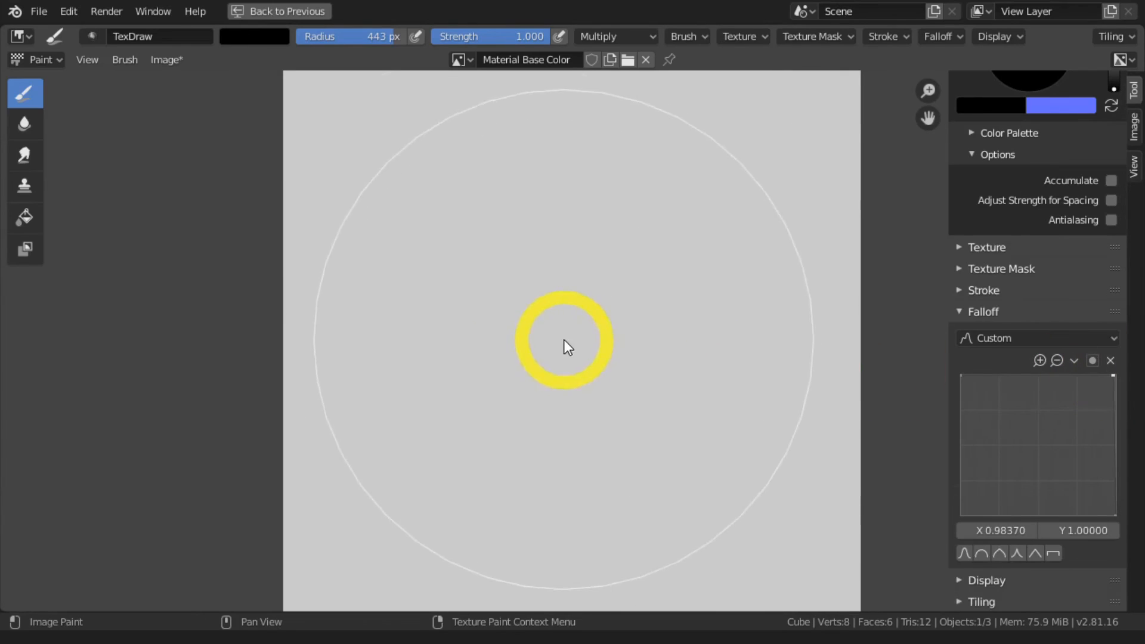
{"action": "scroll", "coordinate": [567, 346], "scroll_direction": "up", "scroll_amount": 1}
{"action": "key", "text": "ctrl+z"}
{"action": "left_click", "coordinate": [555, 349]}
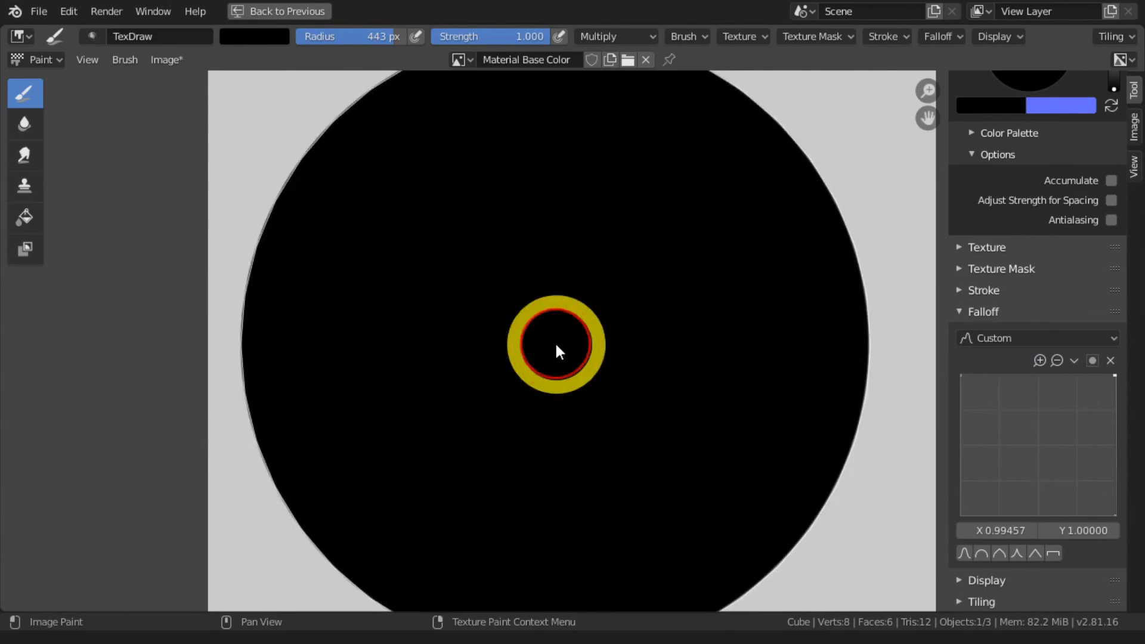
{"action": "scroll", "coordinate": [241, 458], "scroll_direction": "up", "scroll_amount": 3}
{"action": "middle_click_drag", "start_coordinate": [228, 454], "coordinate": [769, 411]}
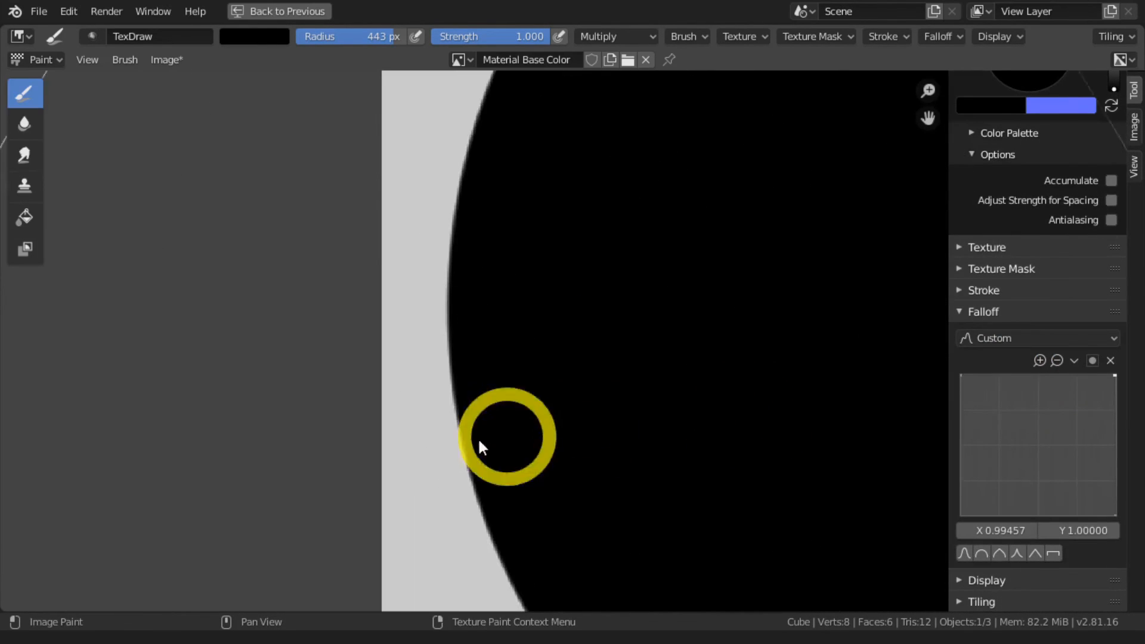
{"action": "scroll", "coordinate": [471, 488], "scroll_direction": "down", "scroll_amount": 2}
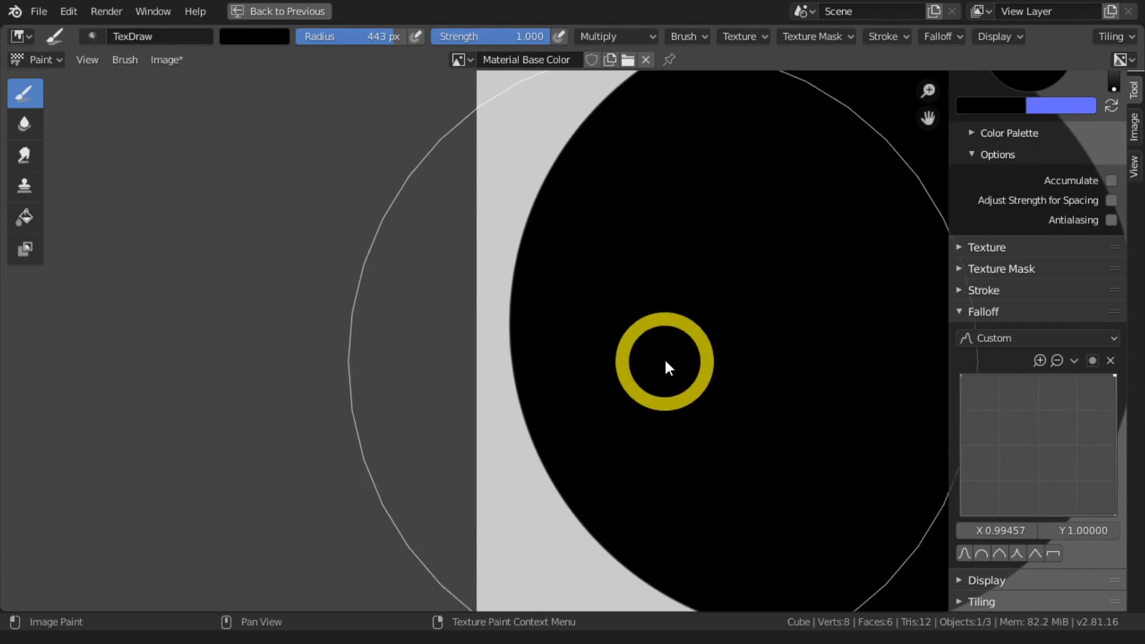
{"action": "scroll", "coordinate": [534, 327], "scroll_direction": "down", "scroll_amount": 2}
{"action": "scroll", "coordinate": [501, 352], "scroll_direction": "down", "scroll_amount": 1}
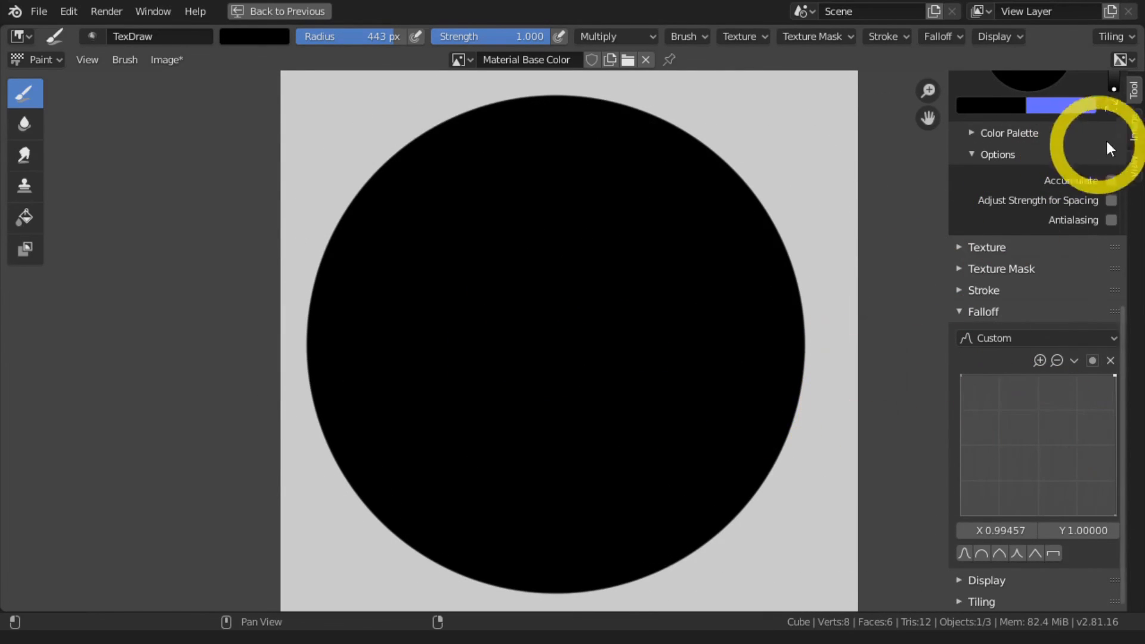
Discard the circle painted with the steep falloff curve so the image is blank
{"action": "left_click", "coordinate": [1132, 122]}
{"action": "left_click", "coordinate": [1092, 105]}
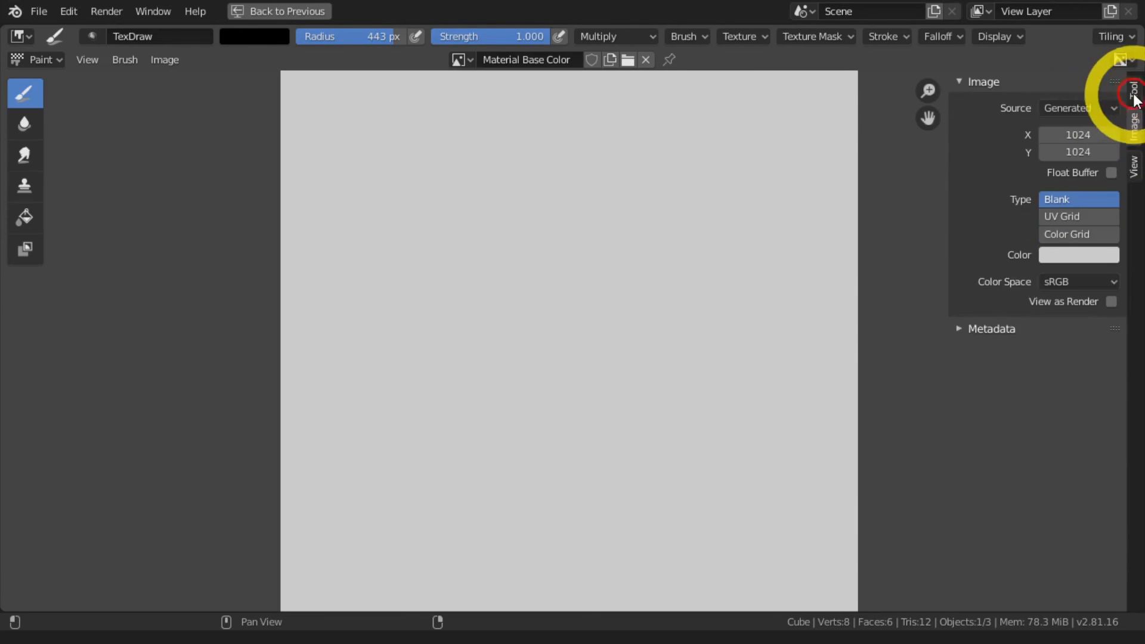
{"action": "left_click", "coordinate": [1133, 92]}
{"action": "scroll", "coordinate": [1002, 464], "scroll_direction": "down", "scroll_amount": 5}
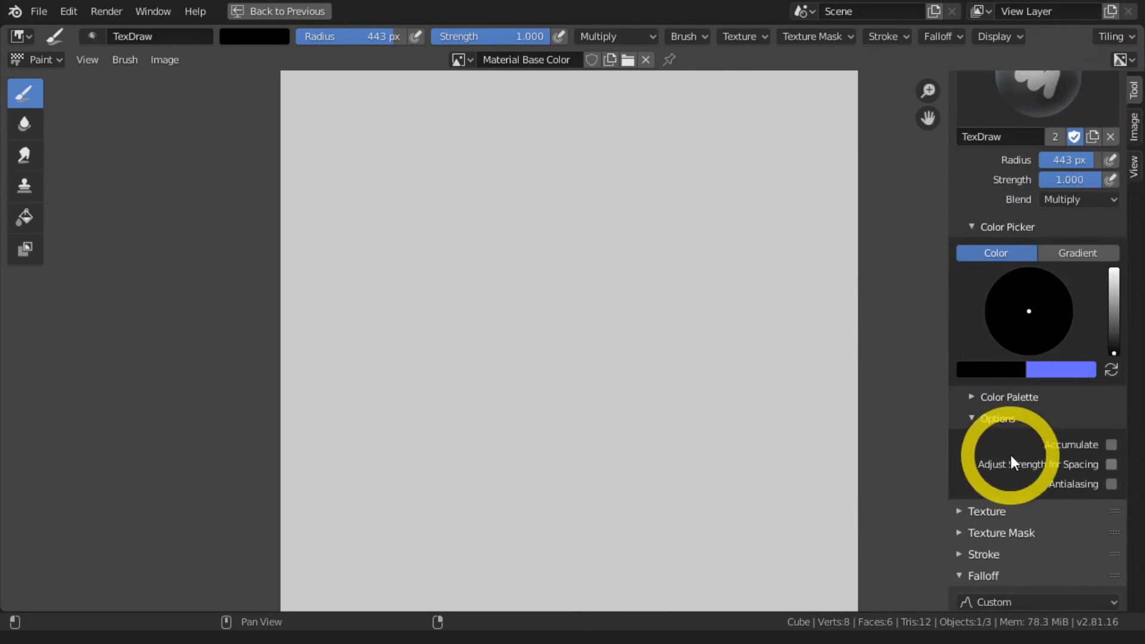
{"action": "scroll", "coordinate": [1011, 455], "scroll_direction": "down", "scroll_amount": 8}
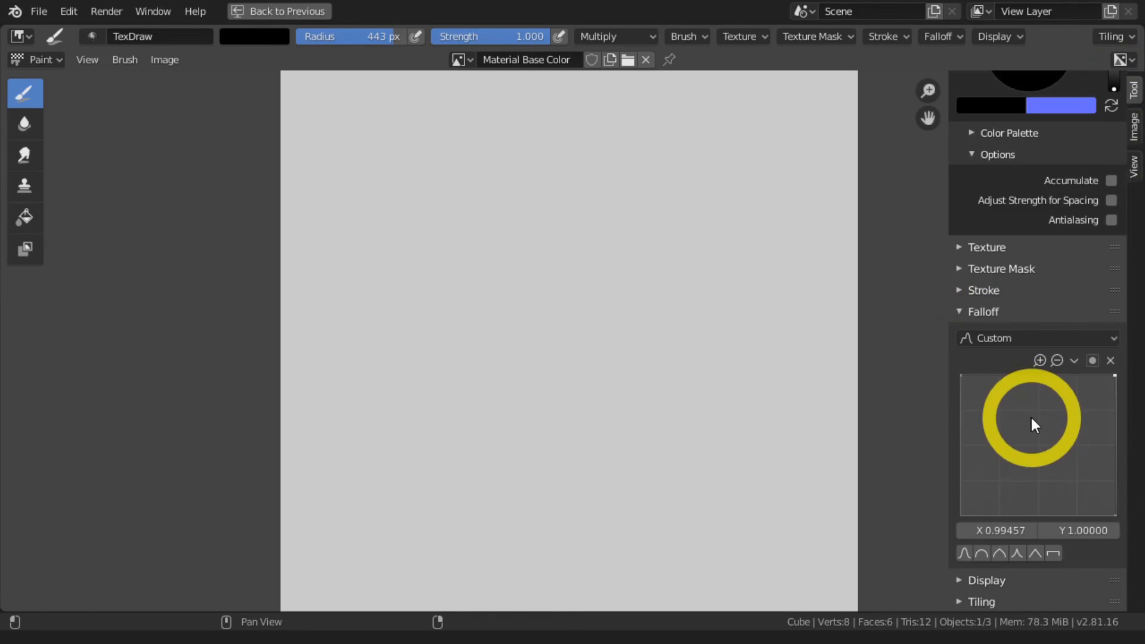
Reduce the brush radius to 89 px
{"action": "key", "text": "bracketleft"}
{"action": "key", "text": "bracketleft"}
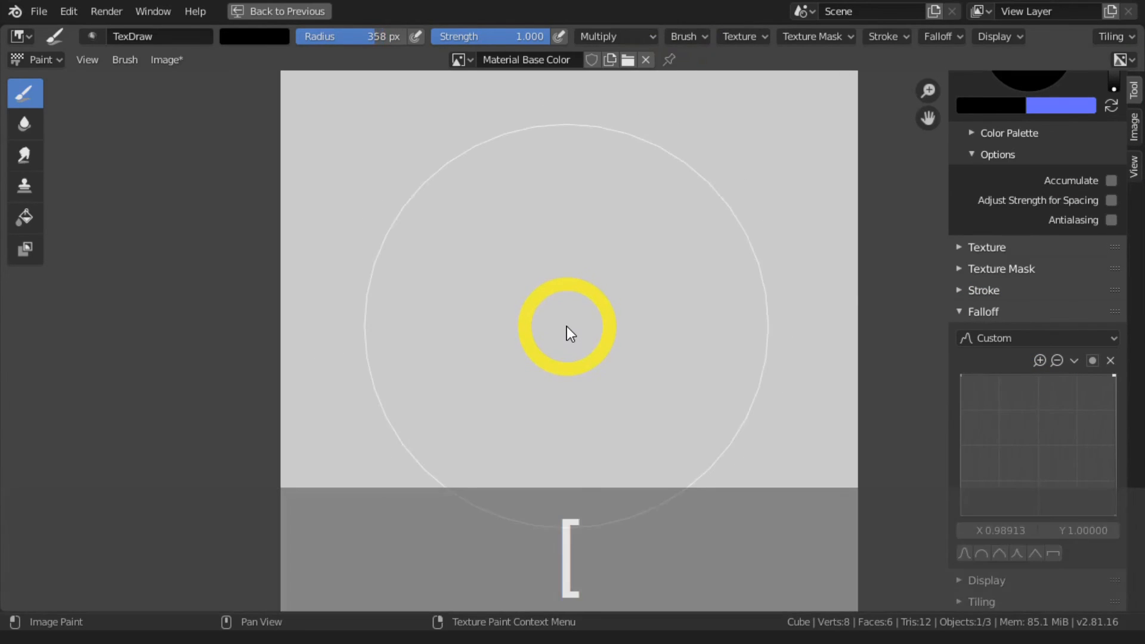
{"action": "key", "text": "bracketleft"}
{"action": "key", "text": "bracketleft"}
{"action": "key", "text": "bracketleft"}
{"action": "key", "text": "bracketleft"}
{"action": "key", "text": "bracketleft"}
{"action": "key", "text": "bracketleft"}
{"action": "key", "text": "bracketleft"}
{"action": "key", "text": "bracketleft"}
{"action": "key", "text": "bracketleft"}
{"action": "key", "text": "bracketleft"}
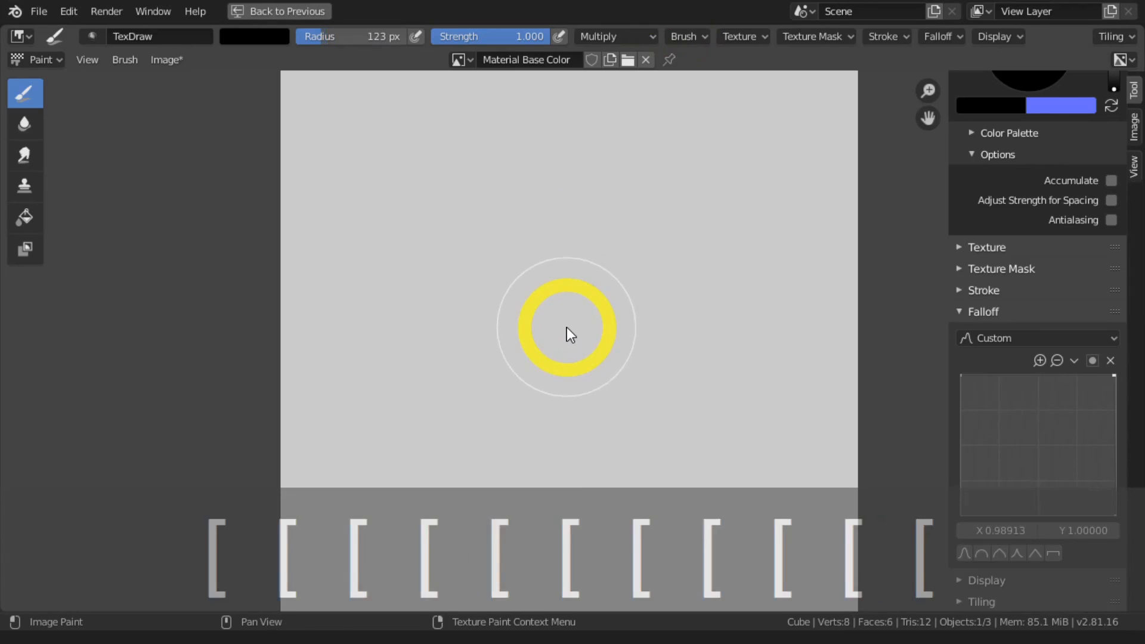
{"action": "key", "text": "bracketleft"}
{"action": "key", "text": "bracketleft"}
{"action": "key", "text": "bracketleft"}
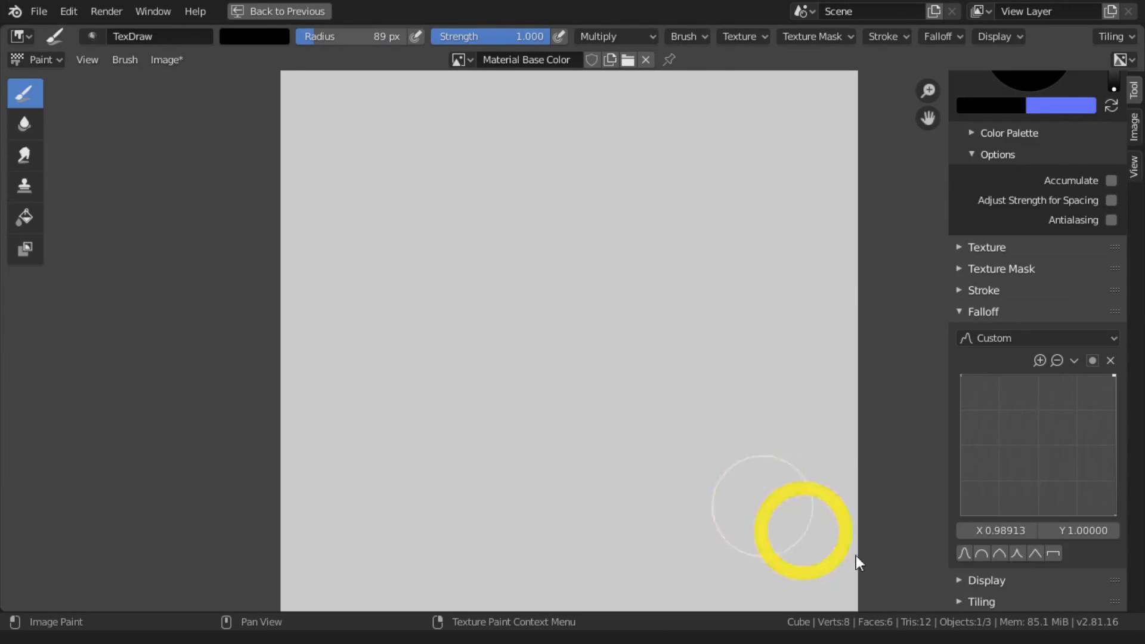
Paint one black dab each with the smooth, round and root falloff presets, side by side across the image's upper part
{"action": "left_click", "coordinate": [964, 553]}
{"action": "left_click", "coordinate": [404, 172]}
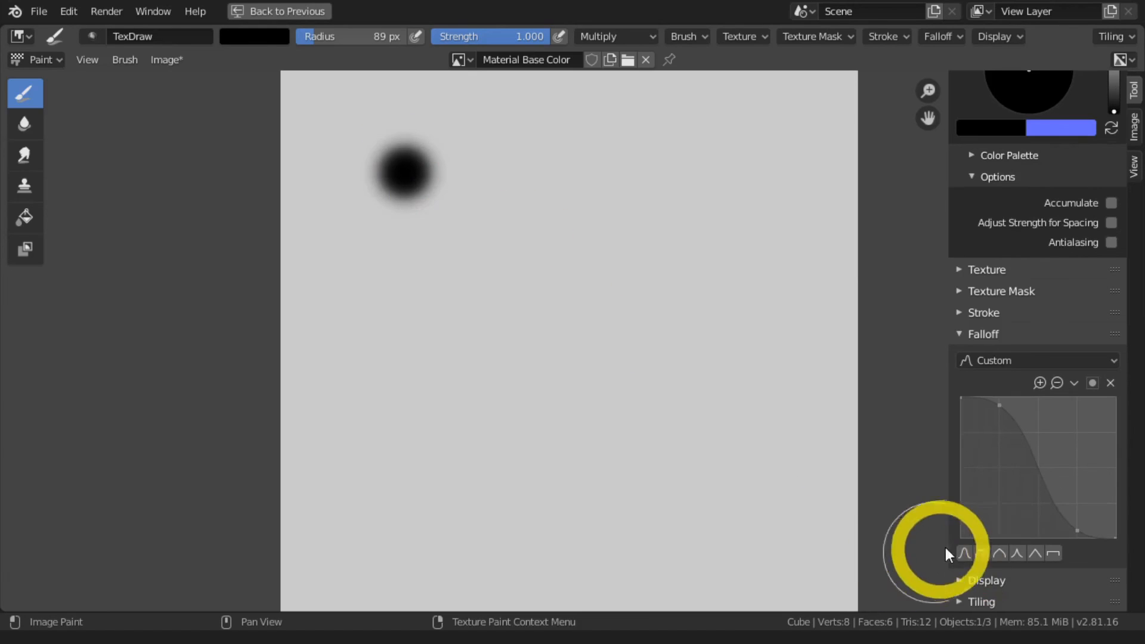
{"action": "left_click", "coordinate": [978, 553]}
{"action": "left_click", "coordinate": [503, 171]}
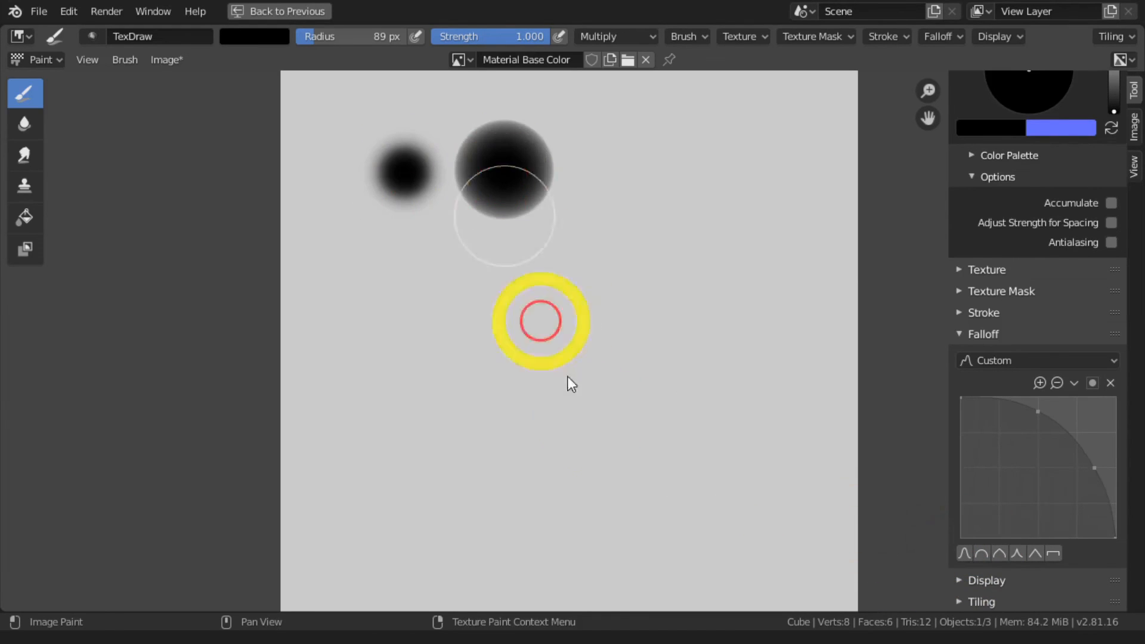
{"action": "left_click", "coordinate": [999, 553]}
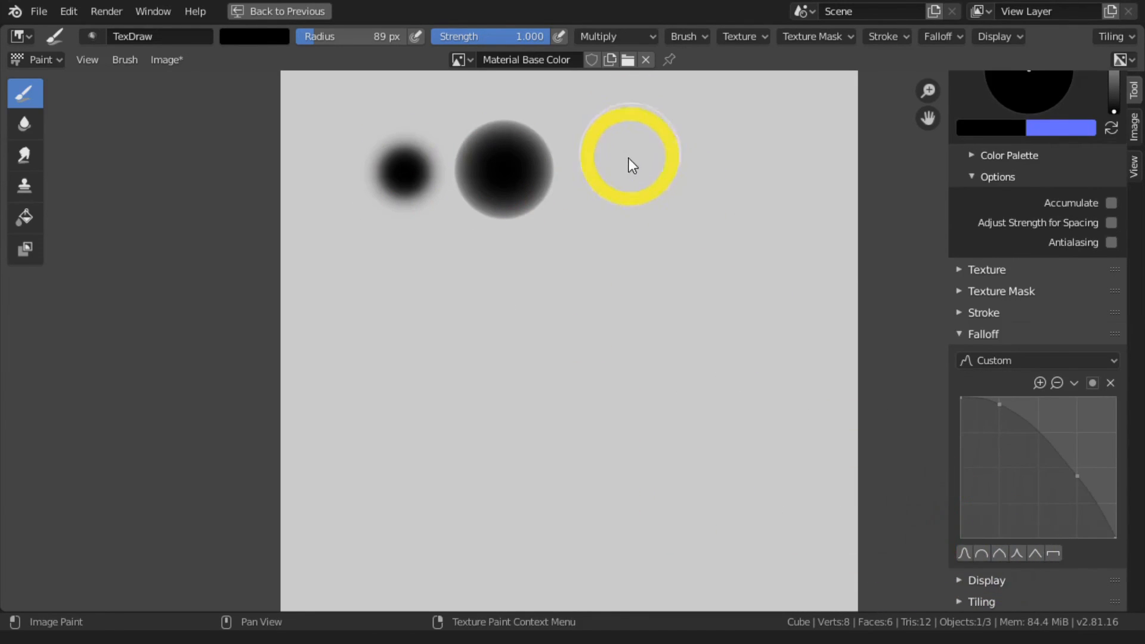
{"action": "left_click", "coordinate": [625, 165]}
Paint a dab with the linear falloff preset at the row's end and one with the constant preset below the first dab
{"action": "left_click", "coordinate": [1035, 553]}
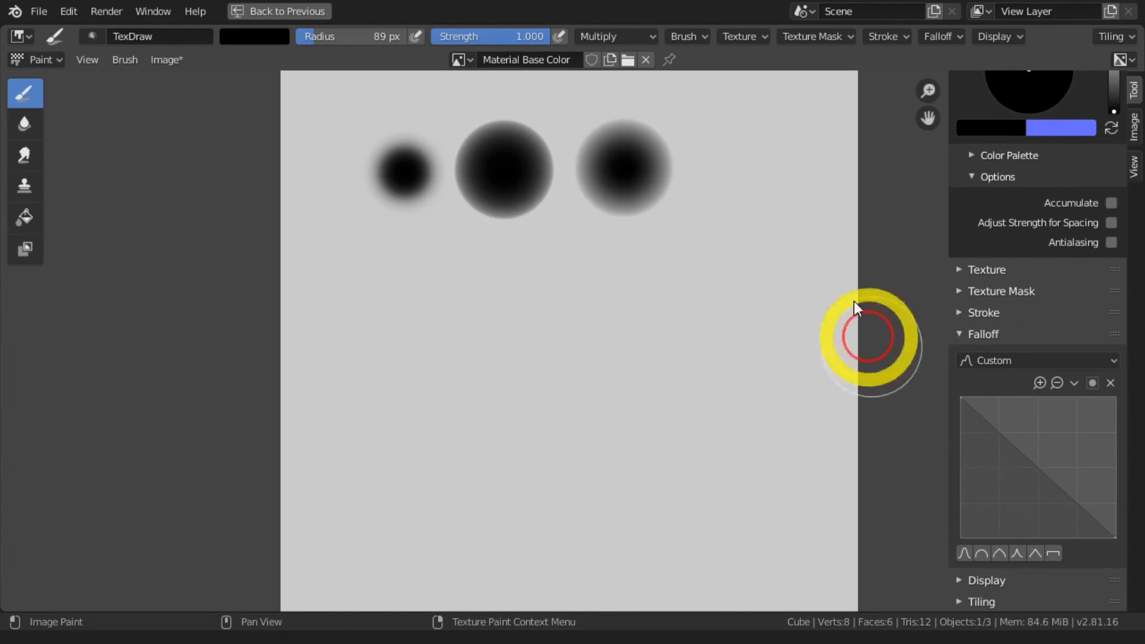
{"action": "left_click", "coordinate": [748, 170]}
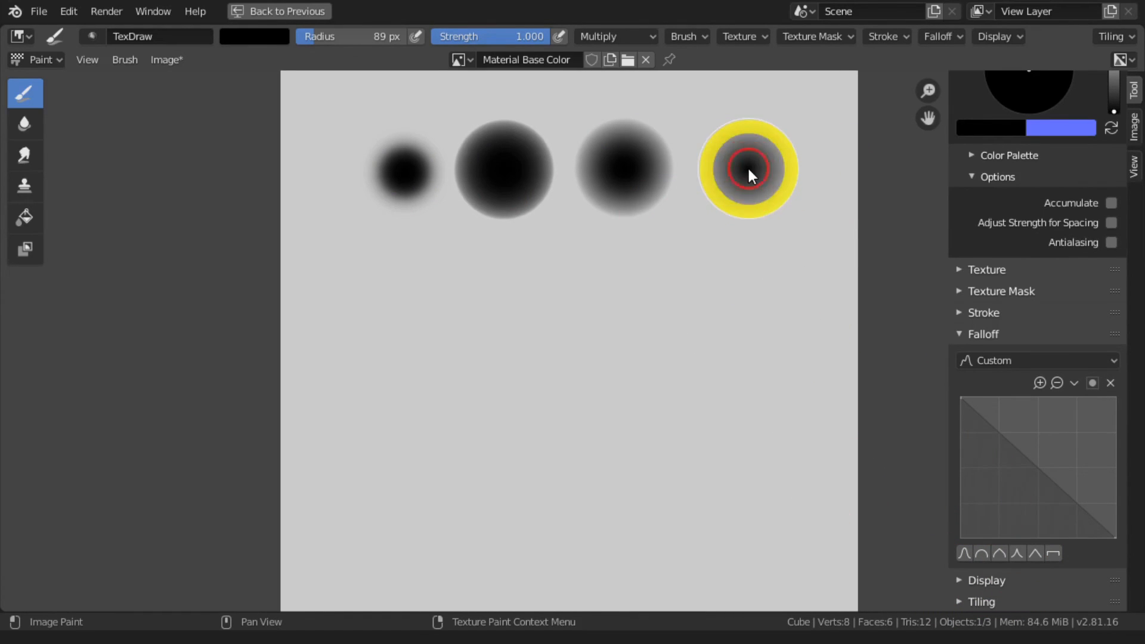
{"action": "left_click", "coordinate": [1053, 554]}
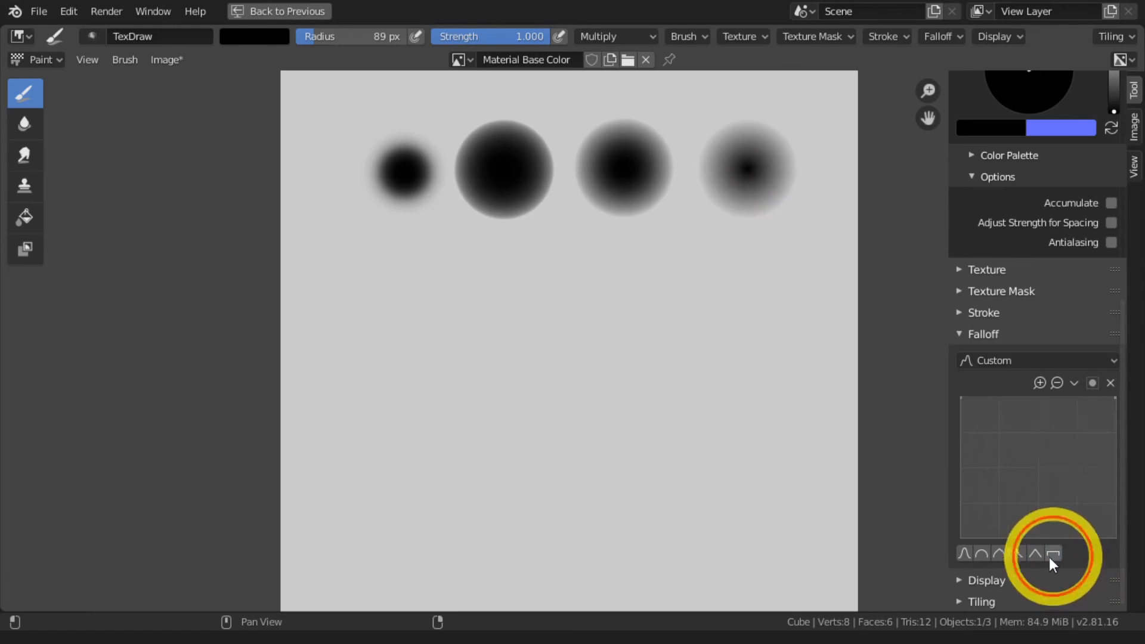
{"action": "left_click", "coordinate": [409, 291]}
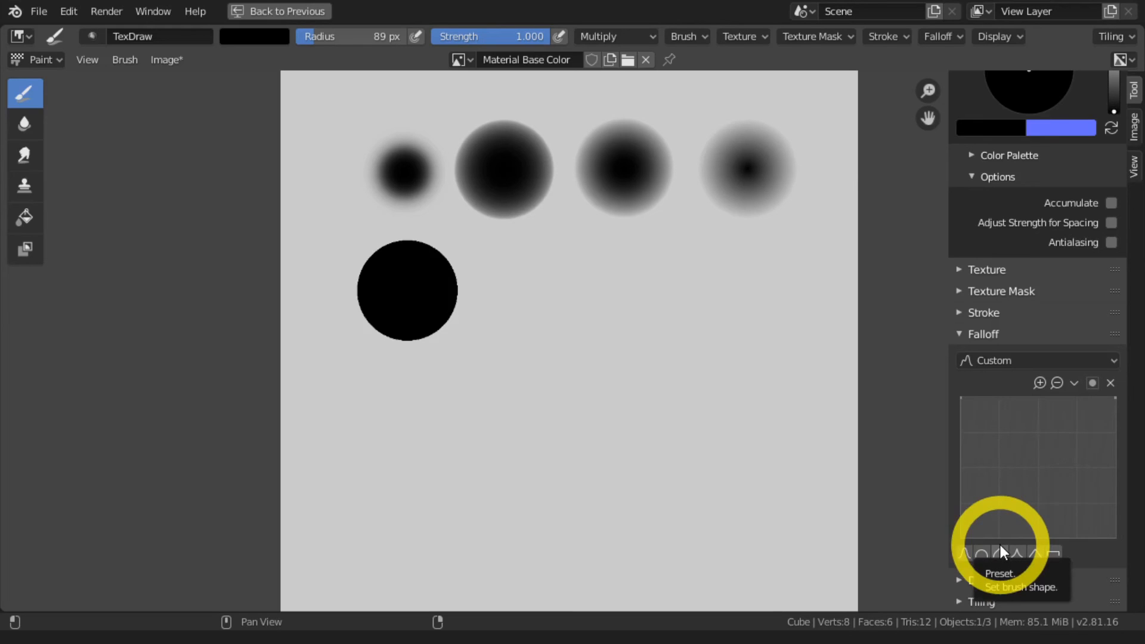
Shape a wavy falloff curve with three added points, including X 0.61956, Y 0.74375 and X 0.77717, Y 0.28750, giving the last a vector handle
{"action": "left_click", "coordinate": [1014, 428]}
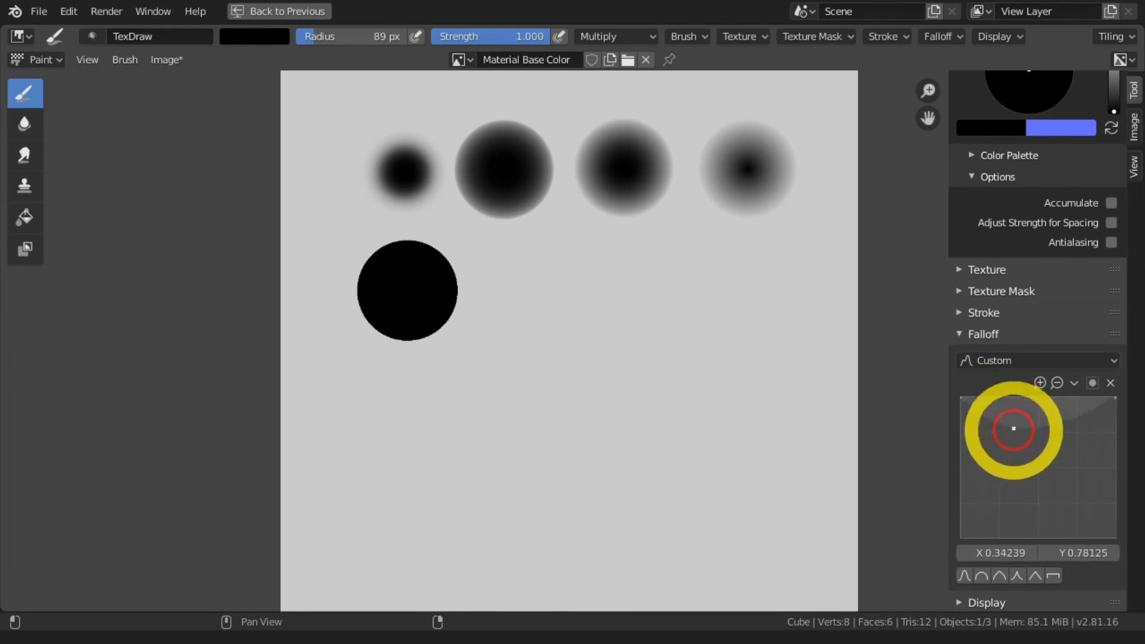
{"action": "left_click_drag", "start_coordinate": [1013, 428], "coordinate": [1014, 491]}
{"action": "left_click", "coordinate": [1056, 432]}
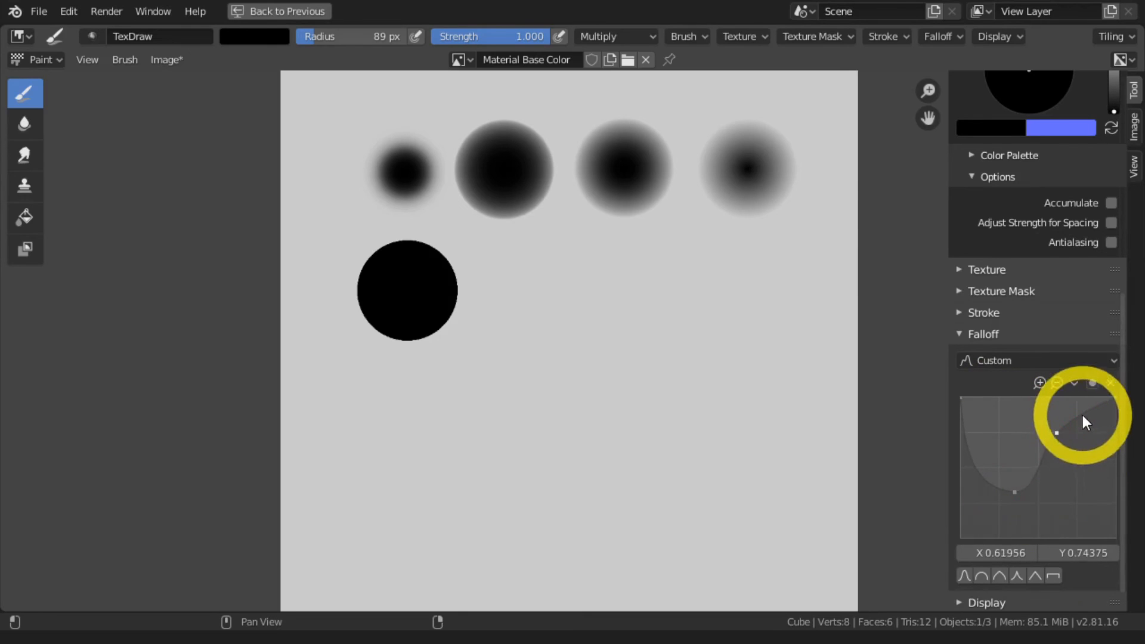
{"action": "left_click_drag", "start_coordinate": [1082, 412], "coordinate": [1081, 497]}
{"action": "left_click", "coordinate": [1074, 382]}
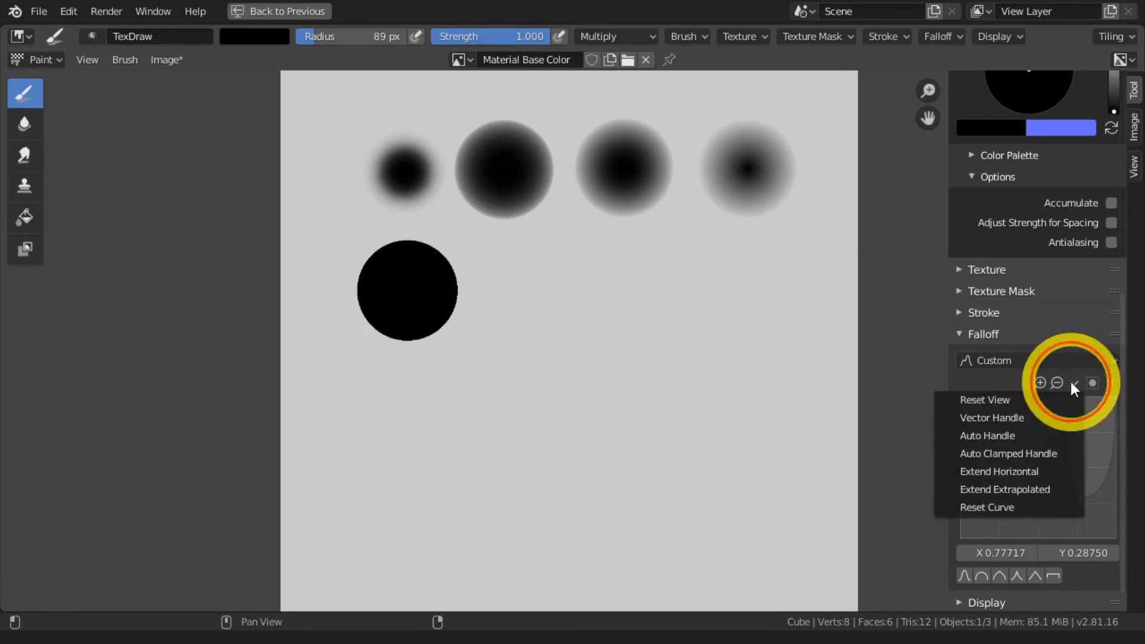
{"action": "left_click", "coordinate": [1026, 418]}
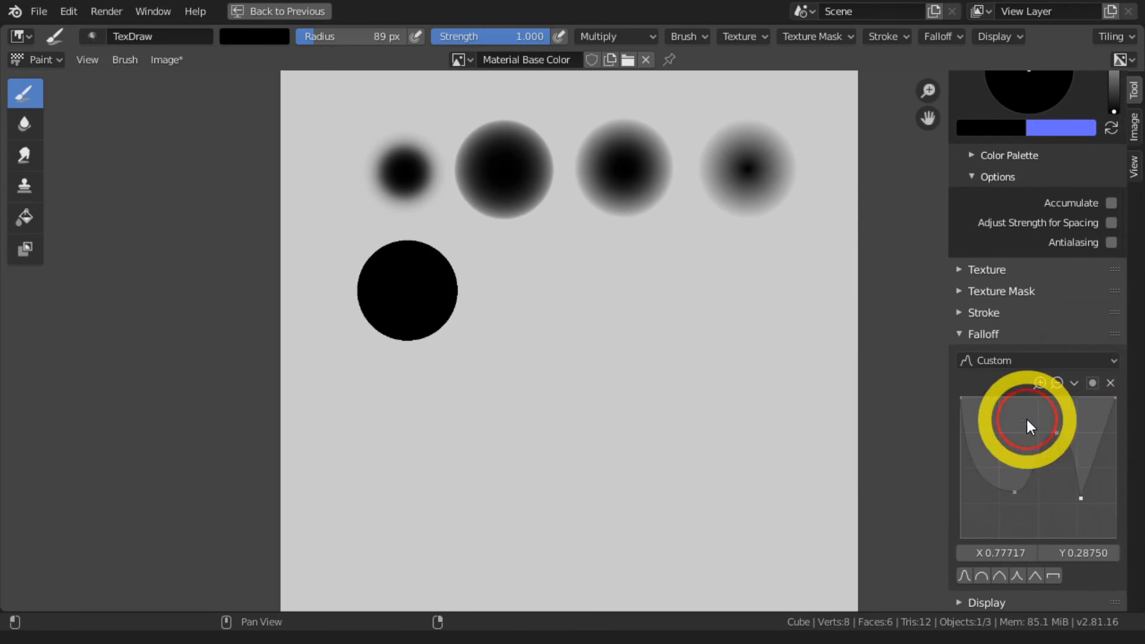
Paint two black dabs with the custom wavy falloff in the second row, beside the solid black dab
{"action": "left_click", "coordinate": [545, 301]}
{"action": "left_click", "coordinate": [660, 298]}
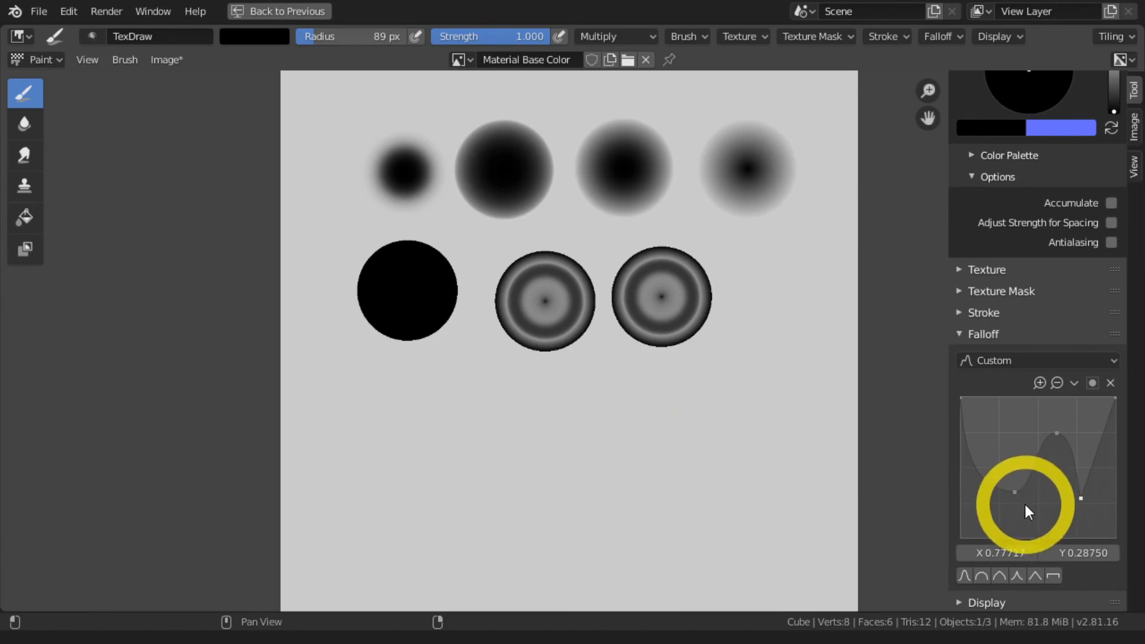
Delete the three added points from the custom falloff curve and reset it to the round preset shape
{"action": "left_click", "coordinate": [1108, 382]}
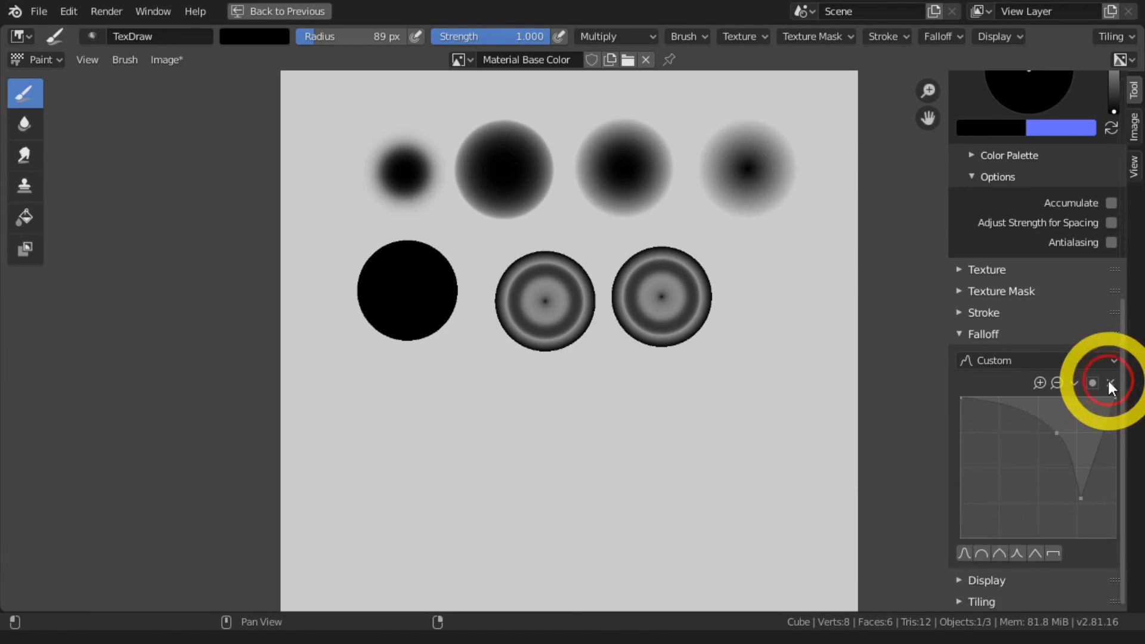
{"action": "left_click", "coordinate": [1056, 433]}
{"action": "left_click", "coordinate": [1110, 383]}
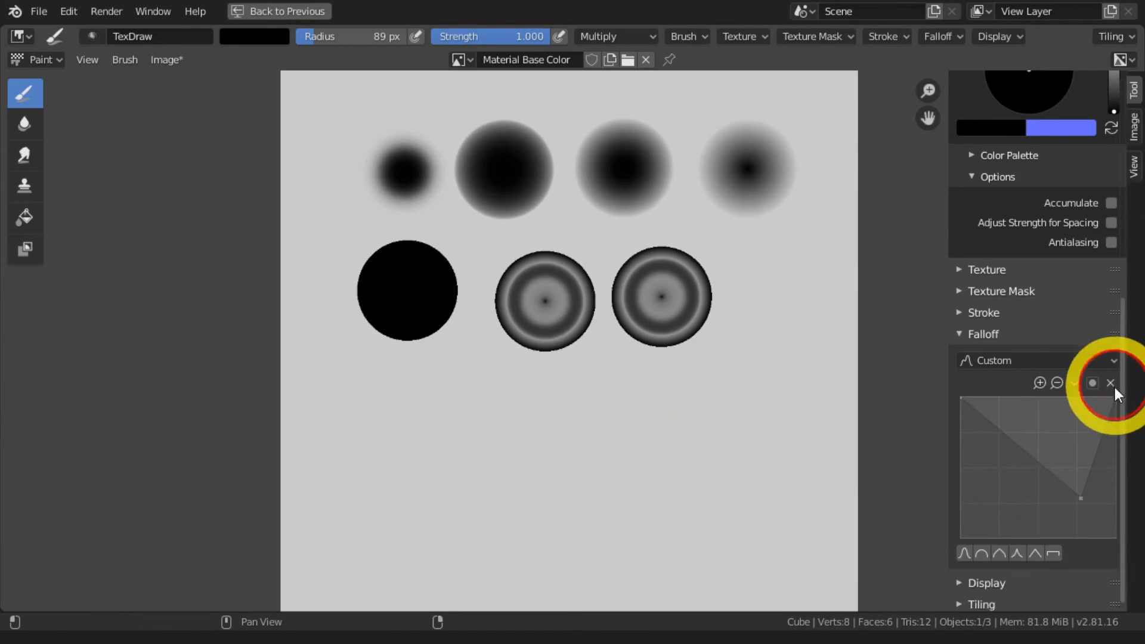
{"action": "left_click", "coordinate": [1080, 497]}
{"action": "left_click", "coordinate": [1109, 382]}
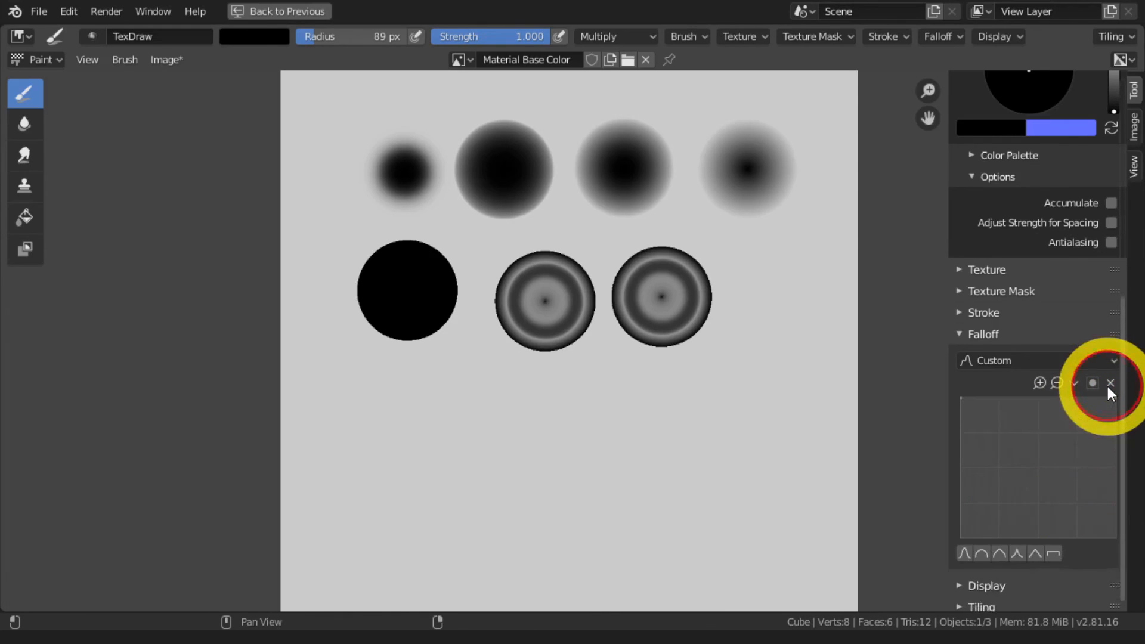
{"action": "left_click", "coordinate": [981, 553]}
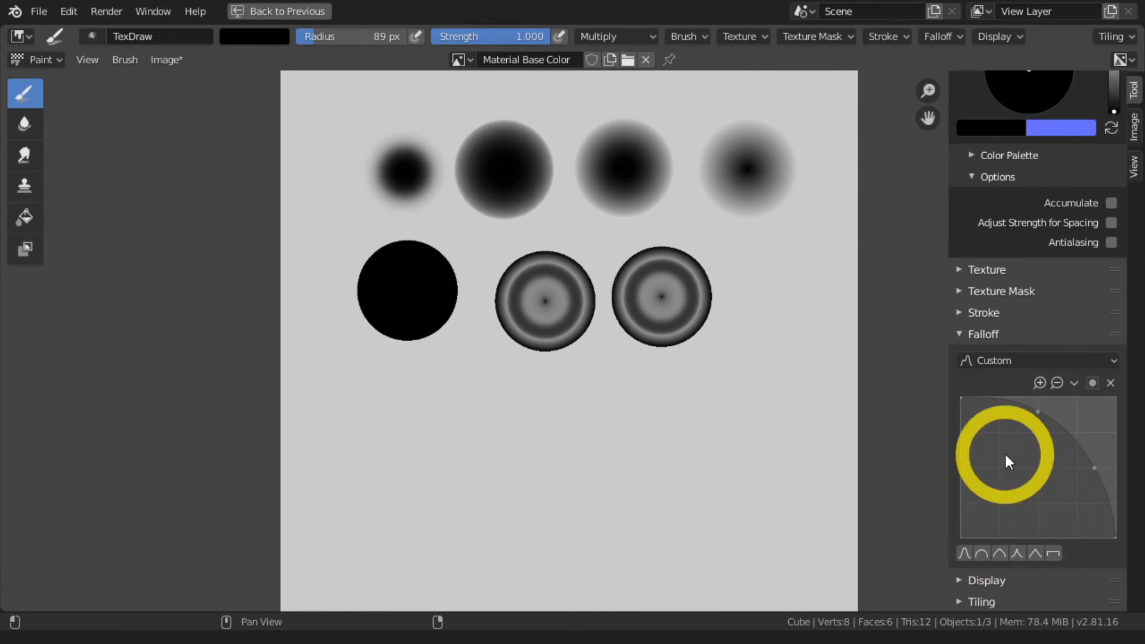
Look through the brush's display options, including curve and texture alpha, and open its tiling settings
{"action": "left_click", "coordinate": [957, 334]}
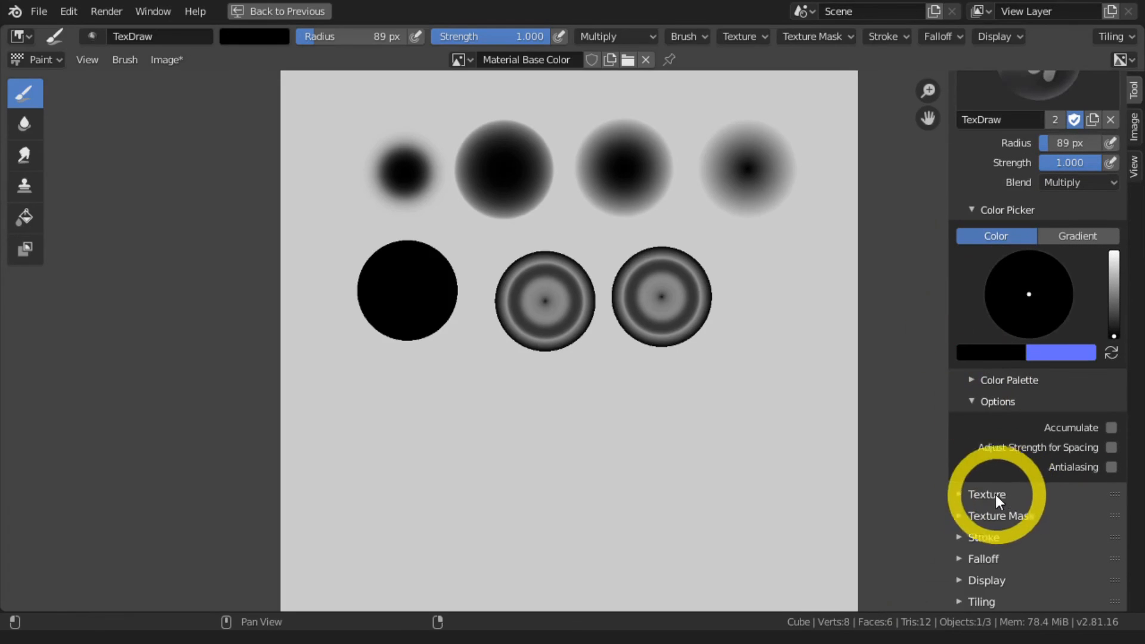
{"action": "left_click", "coordinate": [966, 578]}
{"action": "scroll", "coordinate": [978, 563], "scroll_direction": "down", "scroll_amount": 4}
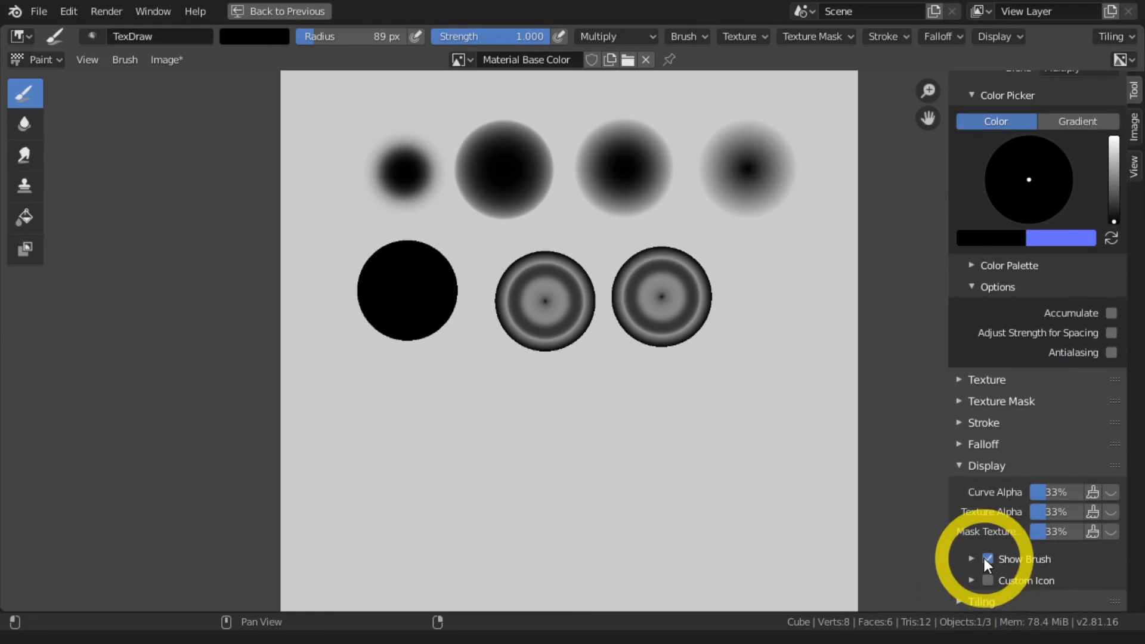
{"action": "left_click", "coordinate": [961, 467]}
{"action": "left_click", "coordinate": [958, 601]}
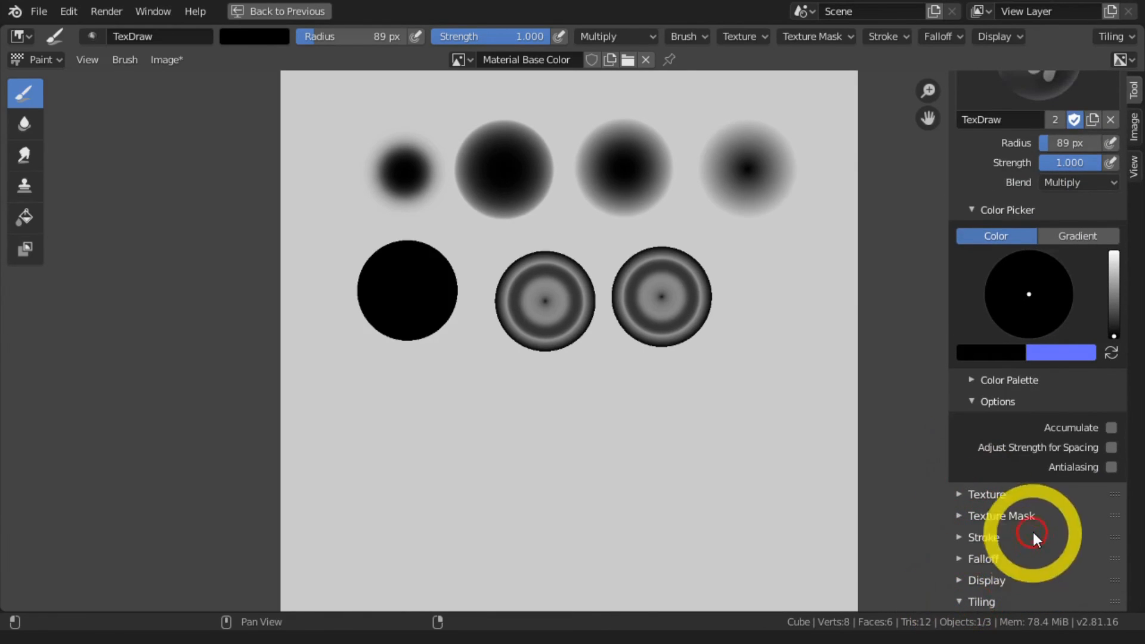
{"action": "scroll", "coordinate": [1033, 531], "scroll_direction": "down", "scroll_amount": 1}
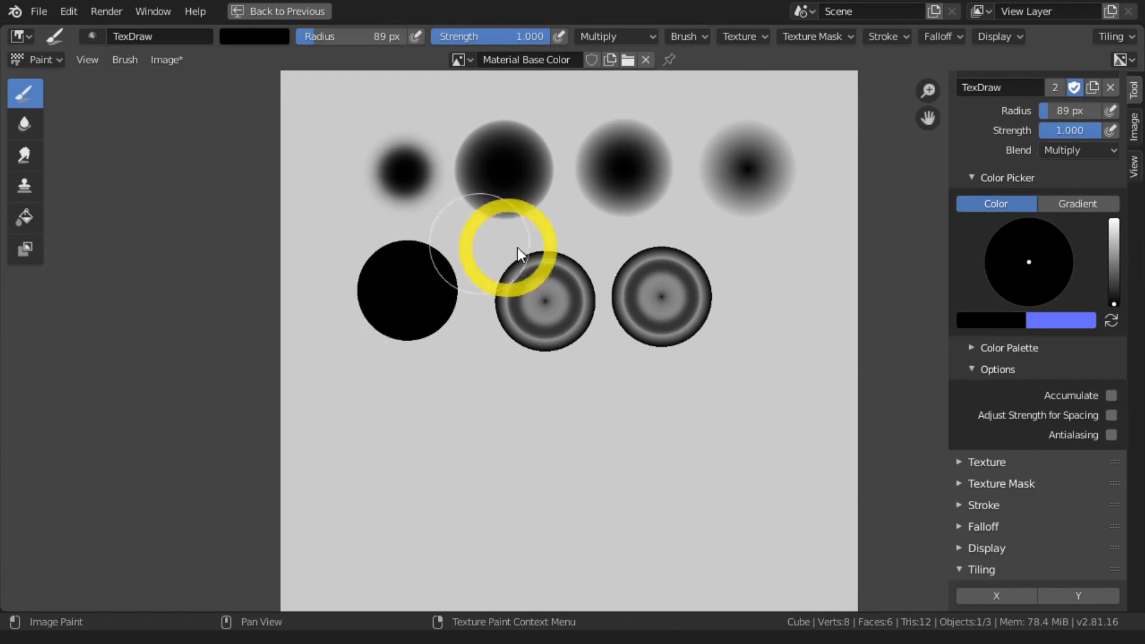
Reset the painted image to its blank Generated source and enable brush tiling along both X and Y
{"action": "left_click", "coordinate": [1132, 124]}
{"action": "left_click", "coordinate": [1104, 111]}
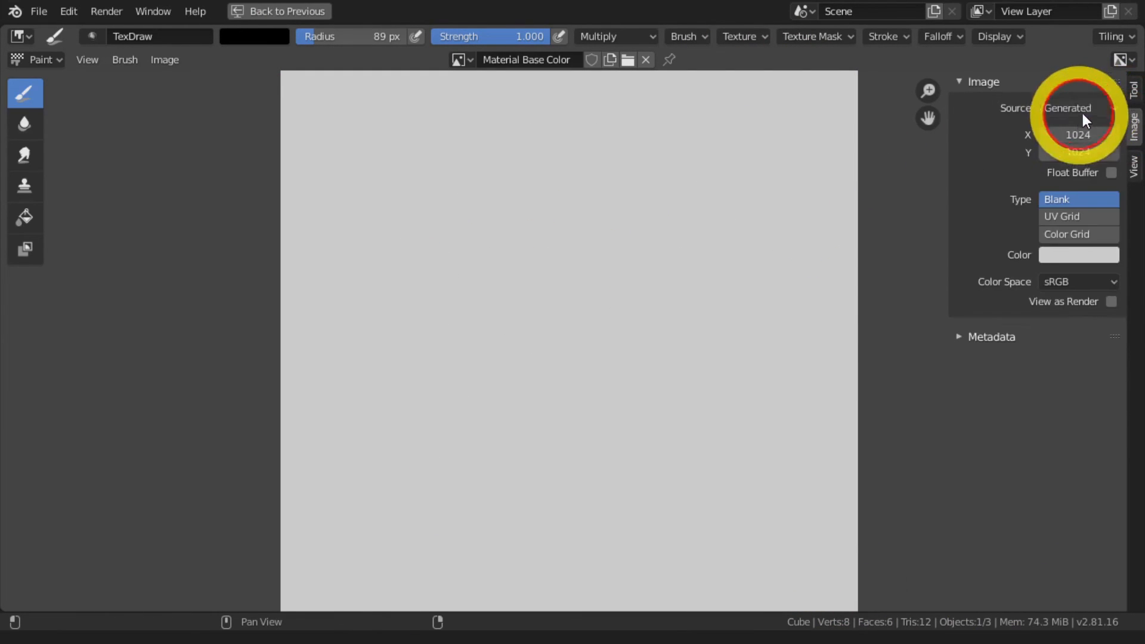
{"action": "left_click", "coordinate": [1132, 89]}
{"action": "scroll", "coordinate": [1049, 485], "scroll_direction": "down", "scroll_amount": 4}
{"action": "scroll", "coordinate": [1049, 485], "scroll_direction": "down", "scroll_amount": 3}
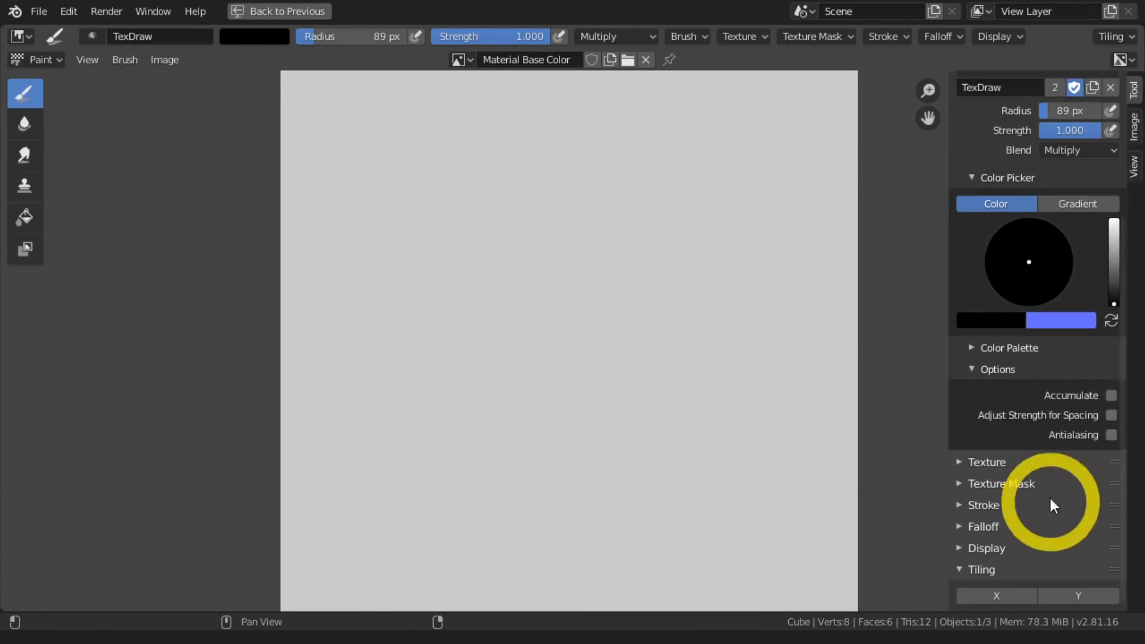
{"action": "left_click", "coordinate": [985, 596]}
{"action": "left_click", "coordinate": [1082, 595]}
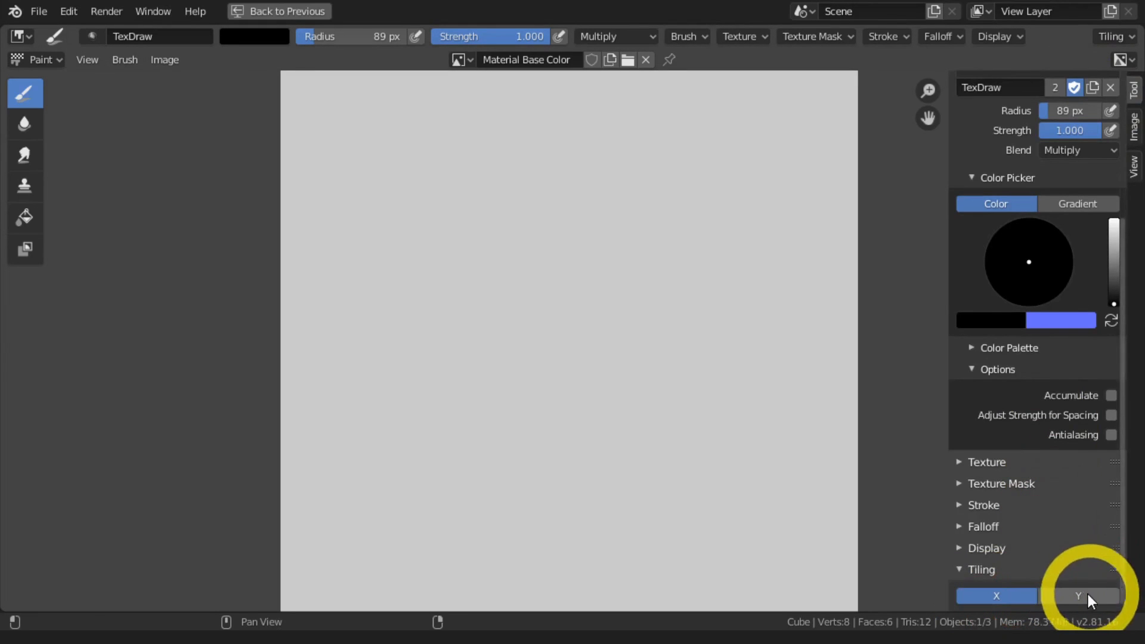
Paint one horizontal and one vertical black stroke across the whole image, running past its edges to test two-axis tiling
{"action": "scroll", "coordinate": [577, 305], "scroll_direction": "down", "scroll_amount": 1}
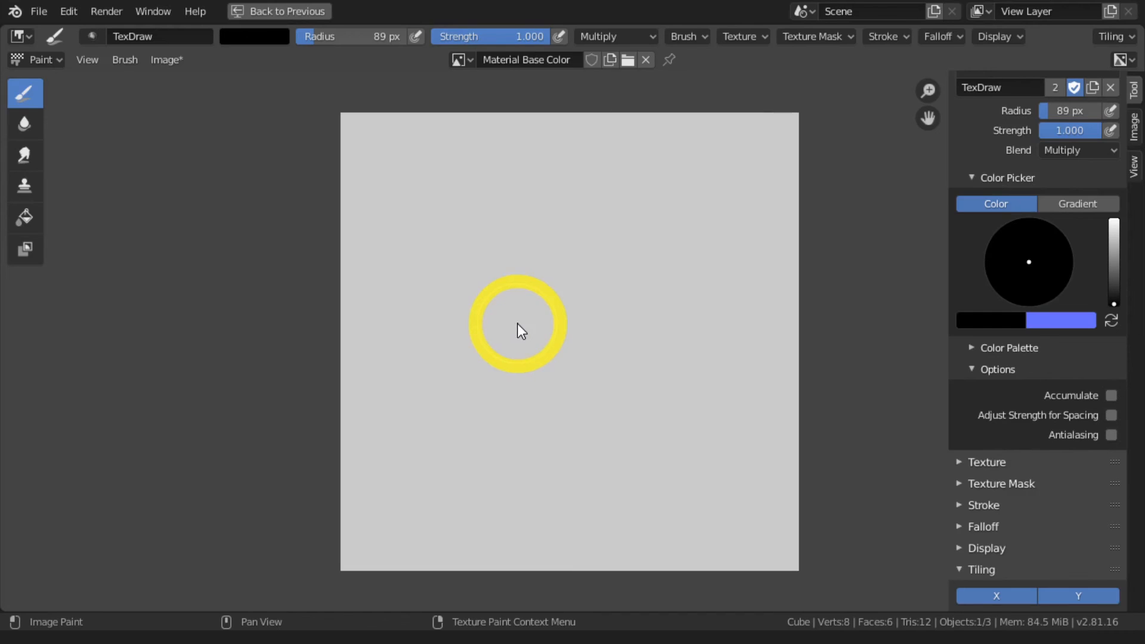
{"action": "left_click_drag", "start_coordinate": [516, 323], "coordinate": [984, 320]}
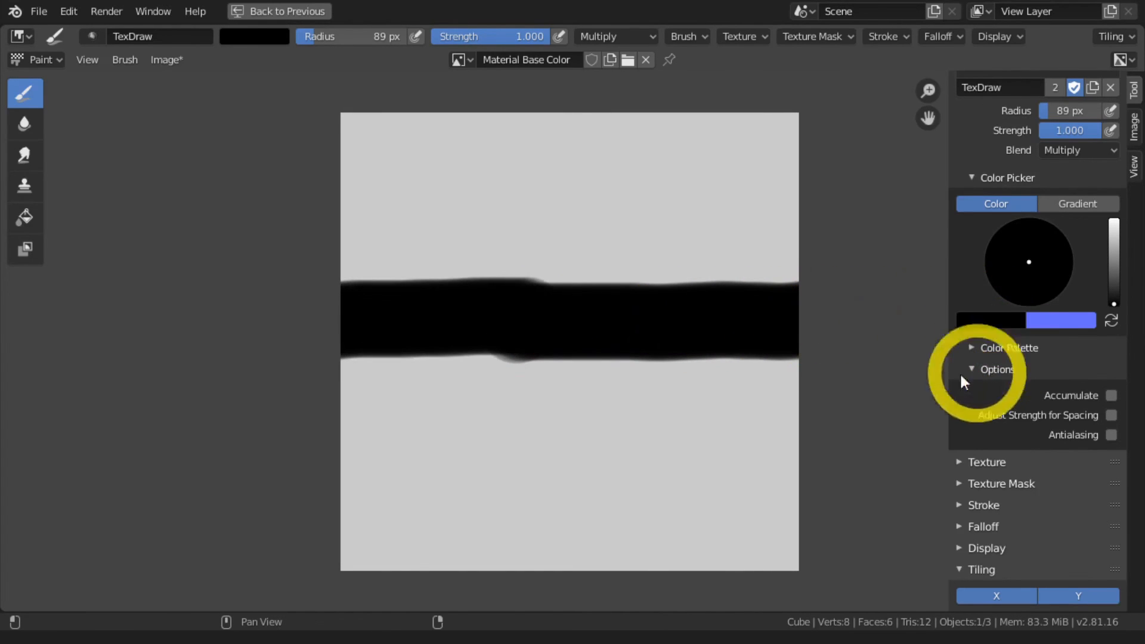
{"action": "left_click_drag", "start_coordinate": [549, 102], "coordinate": [559, 542]}
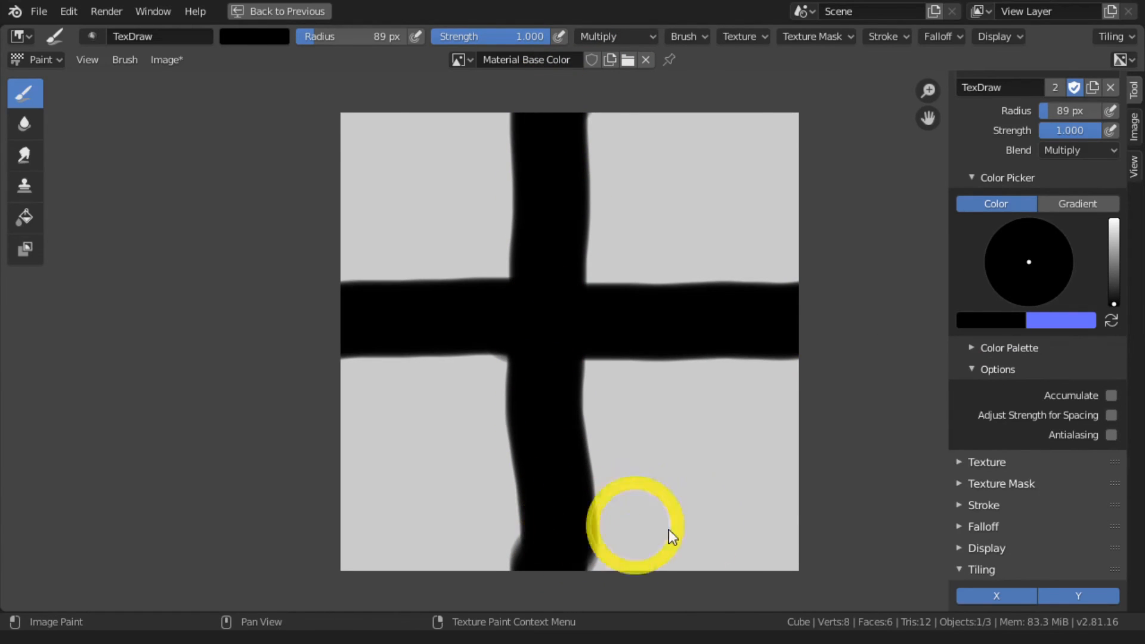
Turn off Y tiling and paint another full-width horizontal stroke plus two vertical strokes running past the image's lower edge
{"action": "left_click", "coordinate": [1086, 596]}
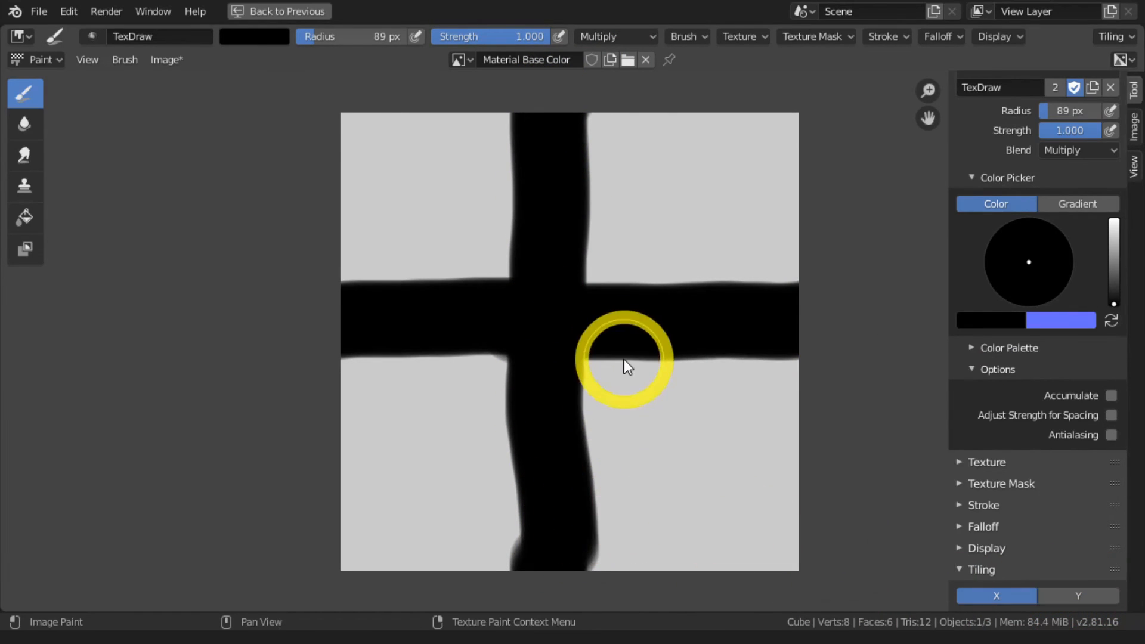
{"action": "left_click_drag", "start_coordinate": [424, 432], "coordinate": [925, 431]}
{"action": "left_click_drag", "start_coordinate": [702, 191], "coordinate": [723, 632]}
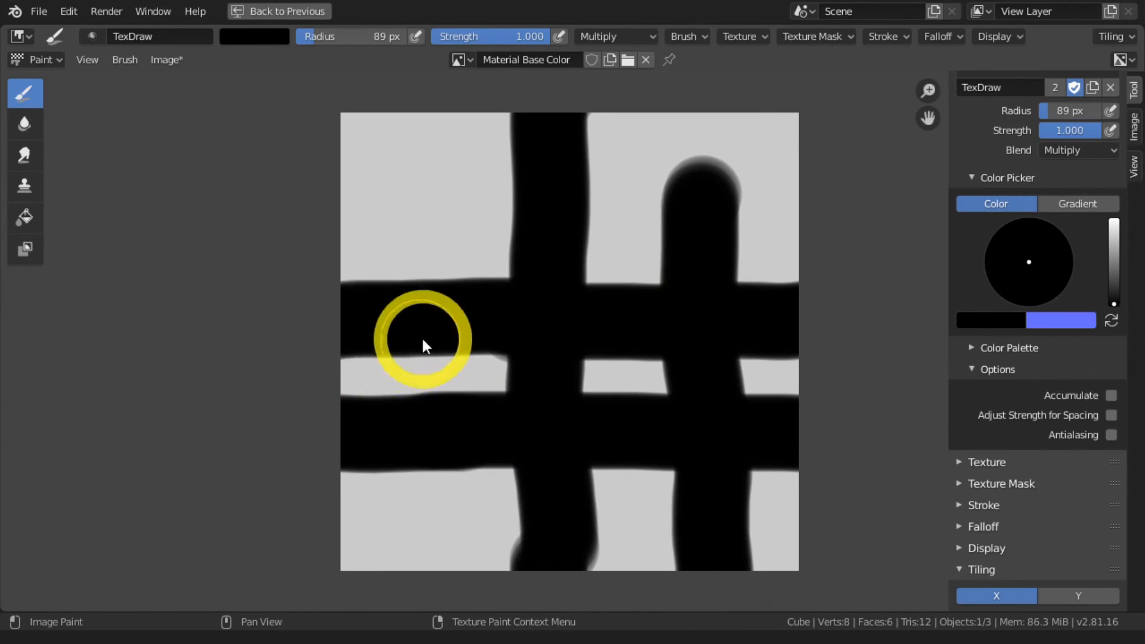
{"action": "left_click_drag", "start_coordinate": [422, 338], "coordinate": [437, 641]}
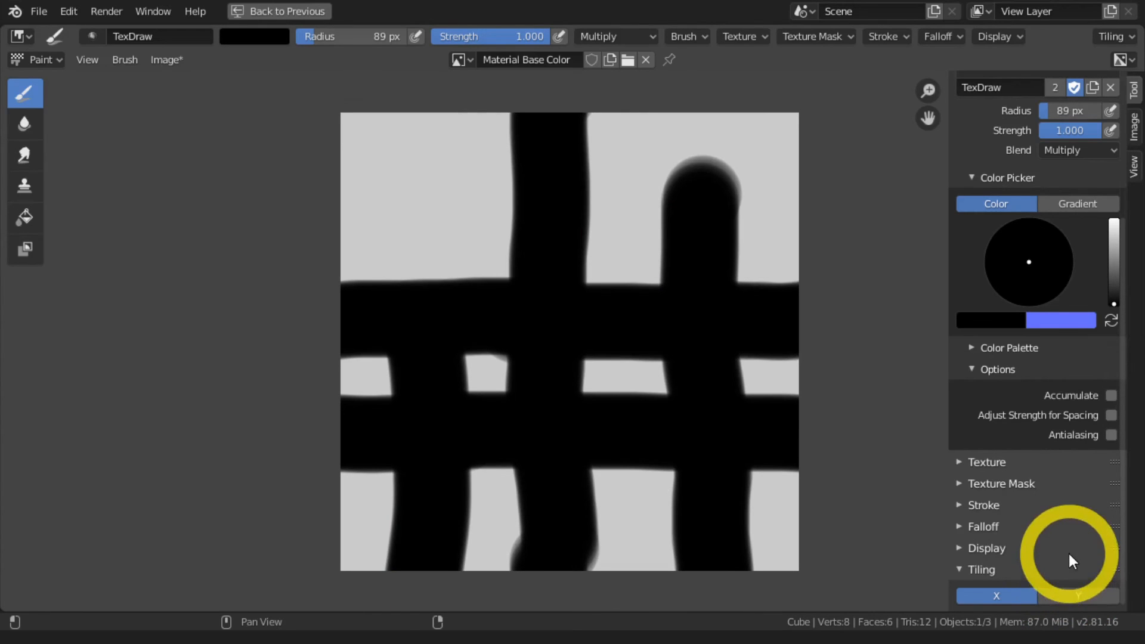
Turn on Repeat Image so the texture is displayed as a repeating pattern
{"action": "left_click", "coordinate": [1132, 165]}
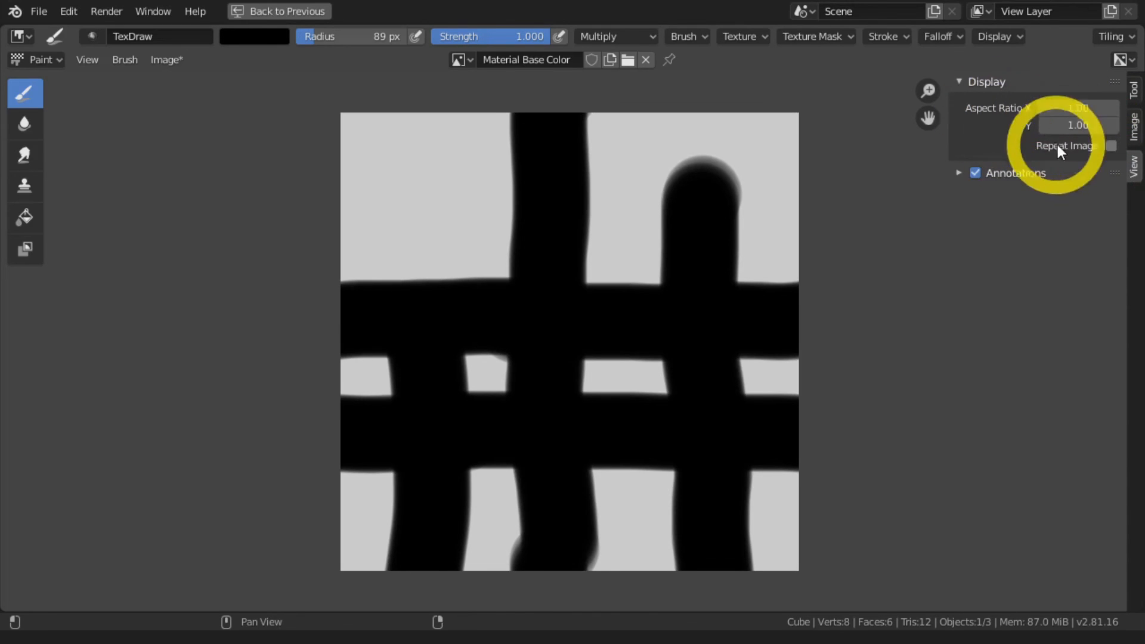
{"action": "left_click", "coordinate": [1110, 146]}
{"action": "scroll", "coordinate": [564, 319], "scroll_direction": "down", "scroll_amount": 7}
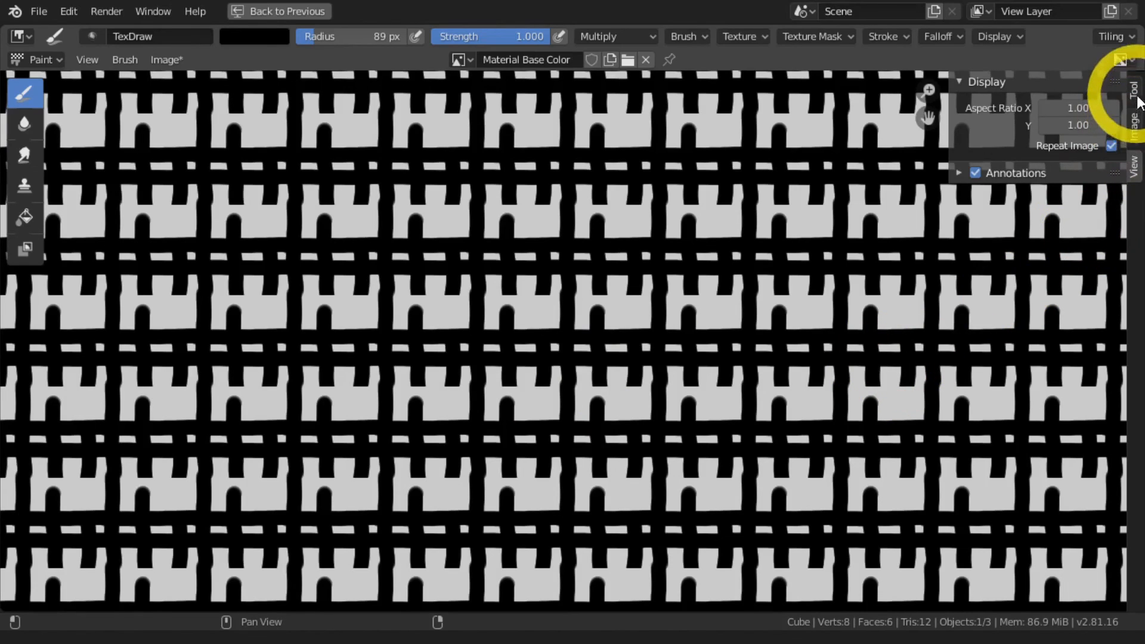
Reset the image to its blank Generated source again and re-enable brush tiling along Y
{"action": "left_click", "coordinate": [1134, 117]}
{"action": "left_click", "coordinate": [1074, 110]}
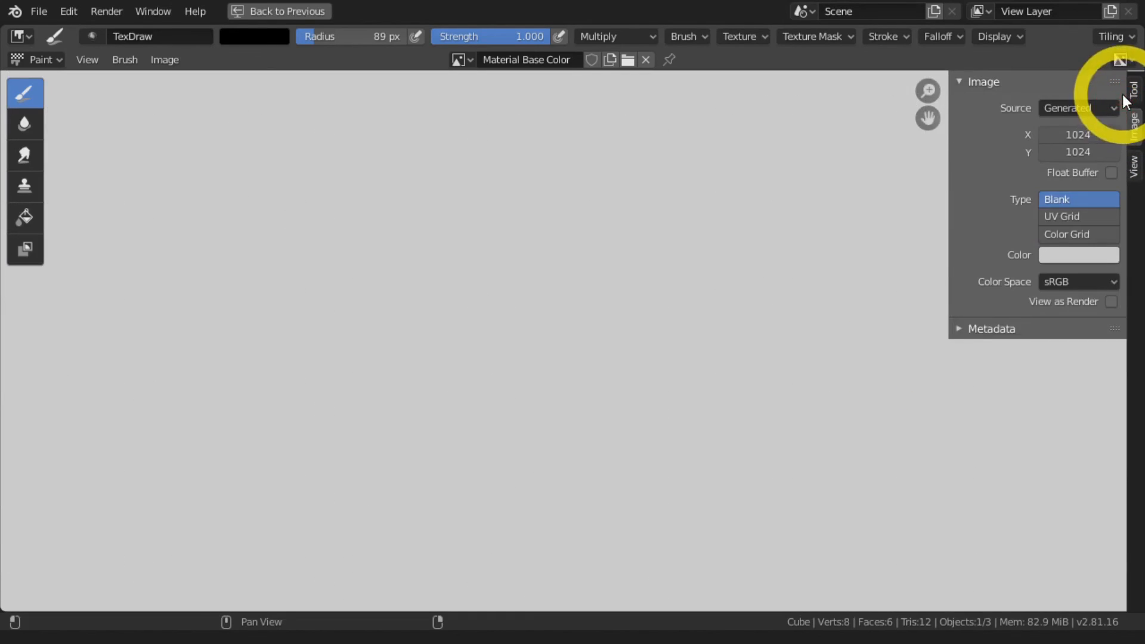
{"action": "left_click", "coordinate": [1133, 90]}
{"action": "scroll", "coordinate": [1073, 540], "scroll_direction": "down", "scroll_amount": 6}
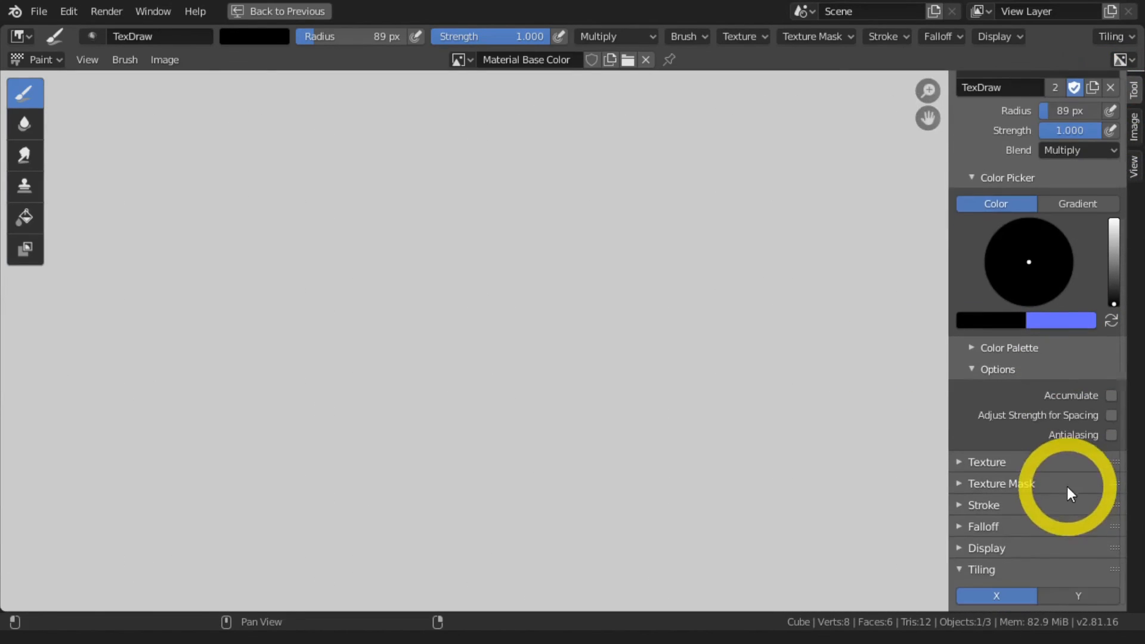
{"action": "left_click", "coordinate": [1062, 595]}
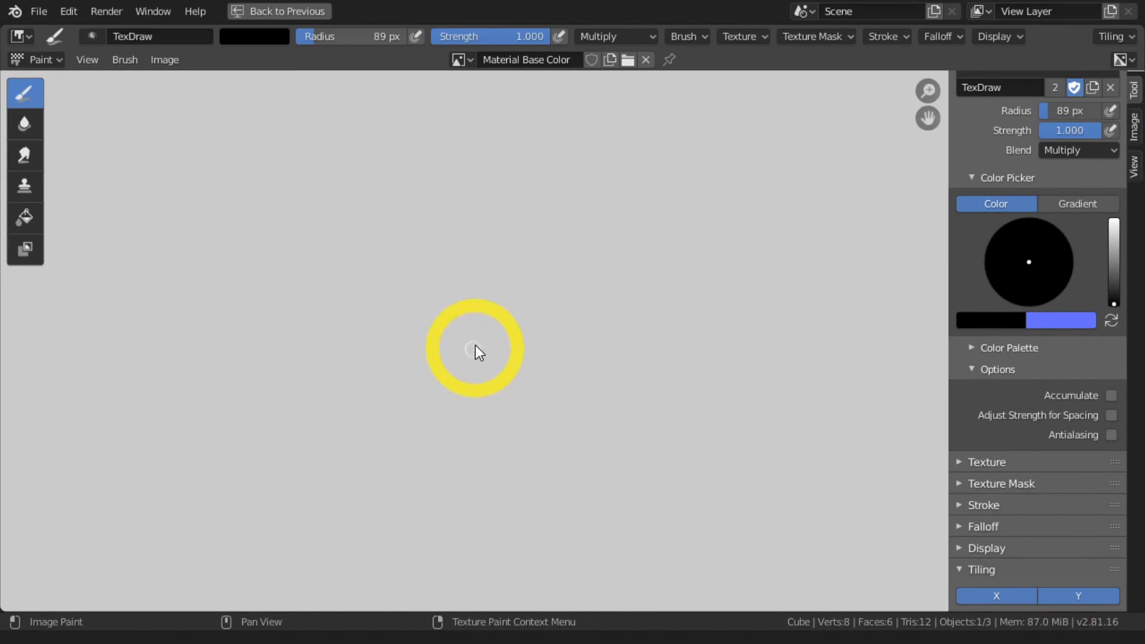
Paint a seamless black pattern of wavy vertical lines with dots between them and diagonal strokes linking the lines
{"action": "mouse_move", "coordinate": [517, 296]}
{"action": "left_mouse_down"}
{"action": "mouse_move", "coordinate": [515, 320]}
{"action": "mouse_move", "coordinate": [544, 342]}
{"action": "mouse_move", "coordinate": [559, 406]}
{"action": "left_mouse_up"}
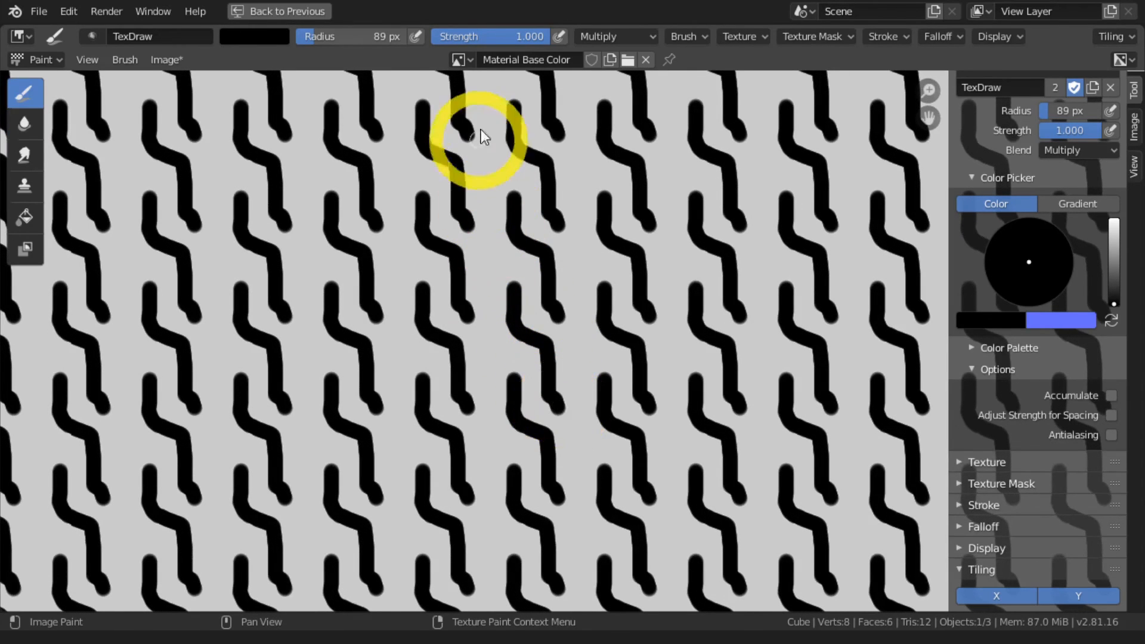
{"action": "mouse_move", "coordinate": [468, 314]}
{"action": "left_mouse_down"}
{"action": "mouse_move", "coordinate": [529, 398]}
{"action": "mouse_move", "coordinate": [578, 388]}
{"action": "mouse_move", "coordinate": [544, 365]}
{"action": "mouse_move", "coordinate": [528, 401]}
{"action": "left_mouse_up"}
{"action": "left_click", "coordinate": [572, 375]}
{"action": "left_click", "coordinate": [533, 405]}
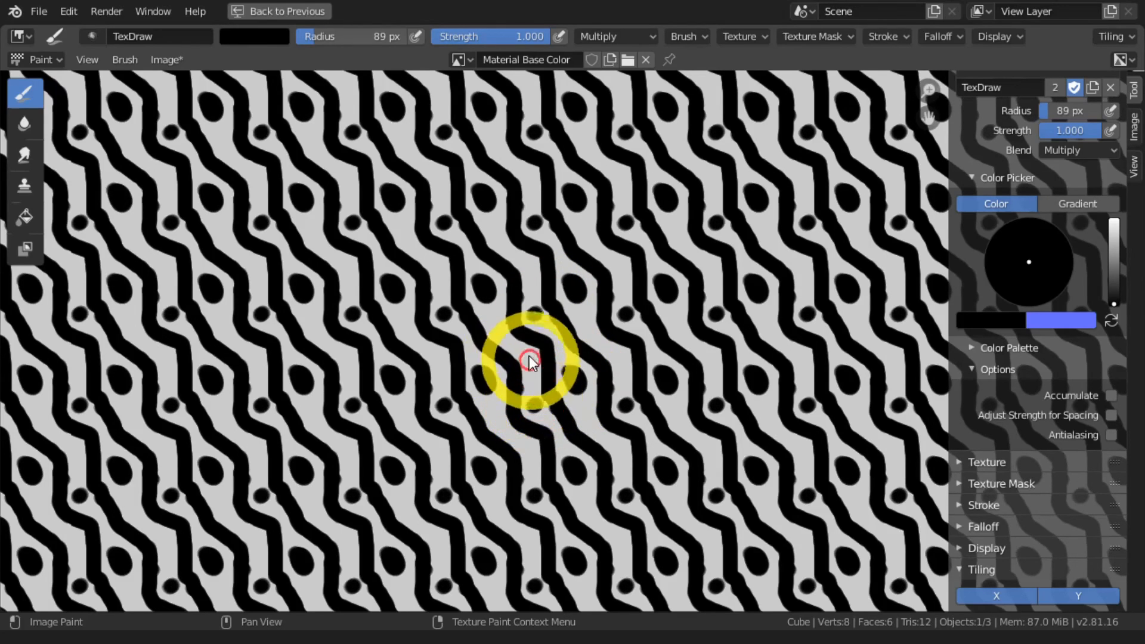
{"action": "left_click", "coordinate": [530, 359]}
{"action": "left_click", "coordinate": [495, 323]}
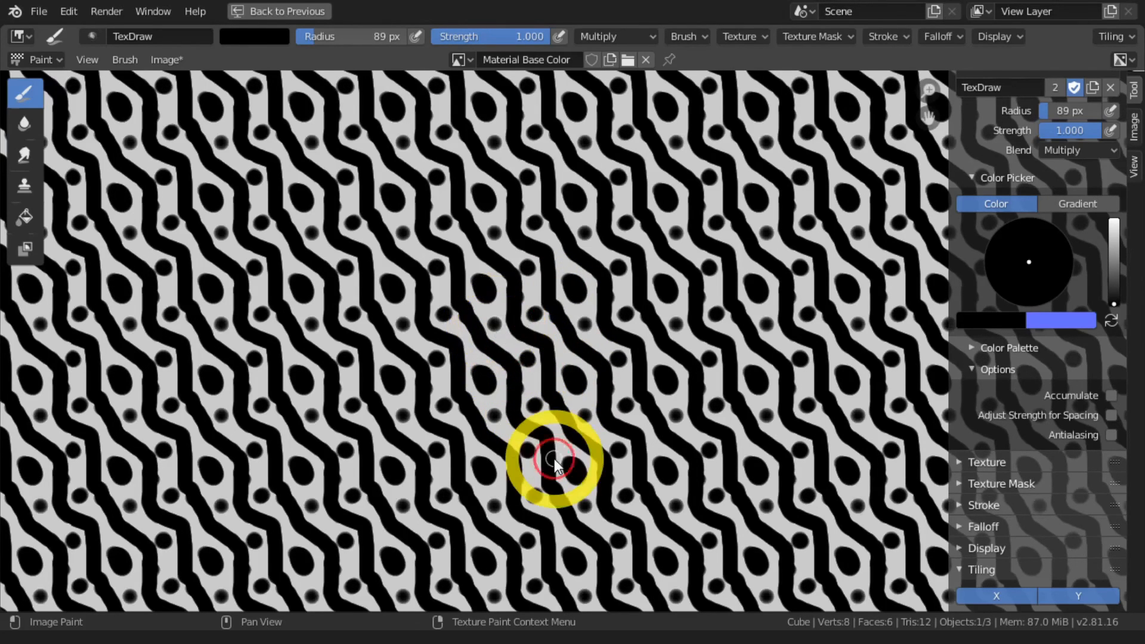
{"action": "mouse_move", "coordinate": [457, 344]}
{"action": "left_mouse_down"}
{"action": "mouse_move", "coordinate": [504, 318]}
{"action": "mouse_move", "coordinate": [522, 358]}
{"action": "left_mouse_up"}
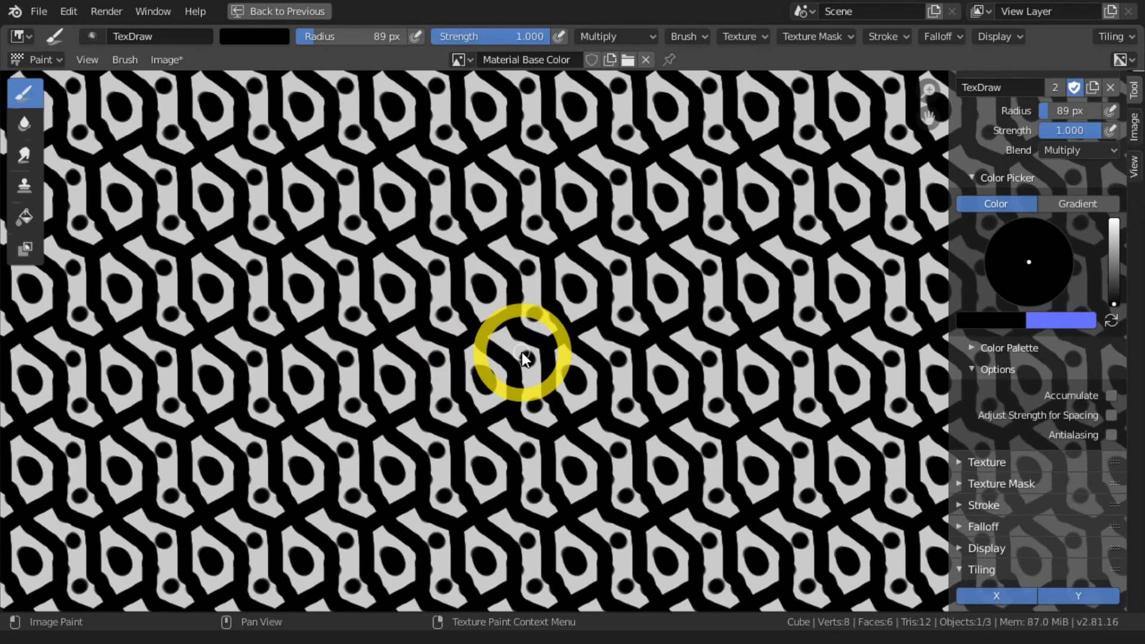
{"action": "scroll", "coordinate": [1114, 170], "scroll_direction": "down", "scroll_amount": 10}
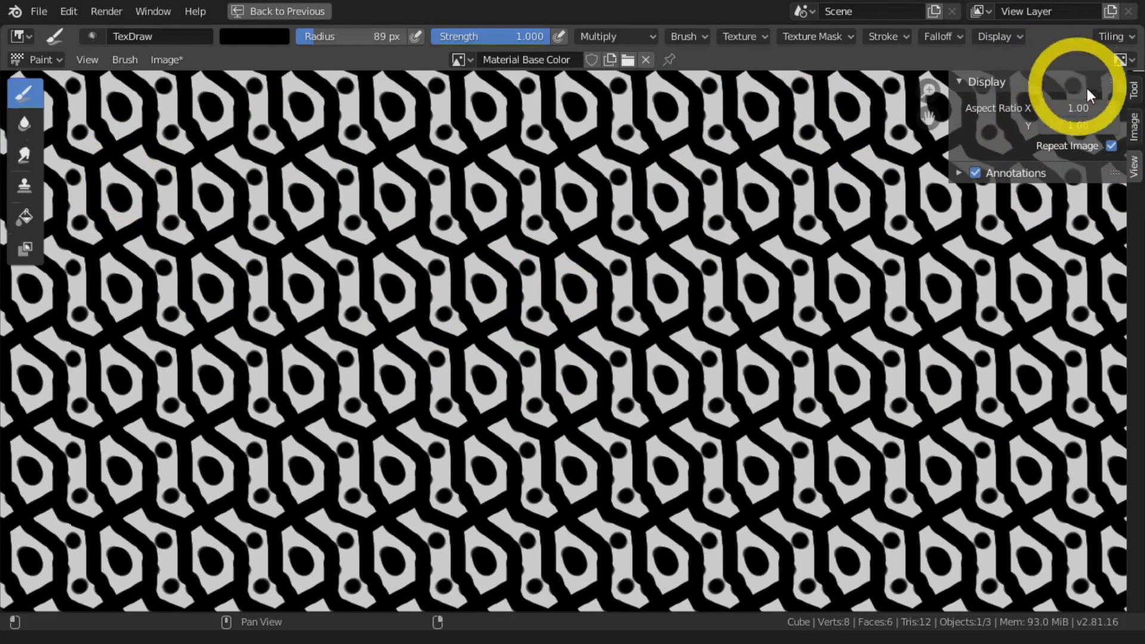
Paint the narrow elongated cells of the pattern pinkish red at full colour brightness, using the Multiply blend mode
{"action": "left_click", "coordinate": [1134, 92]}
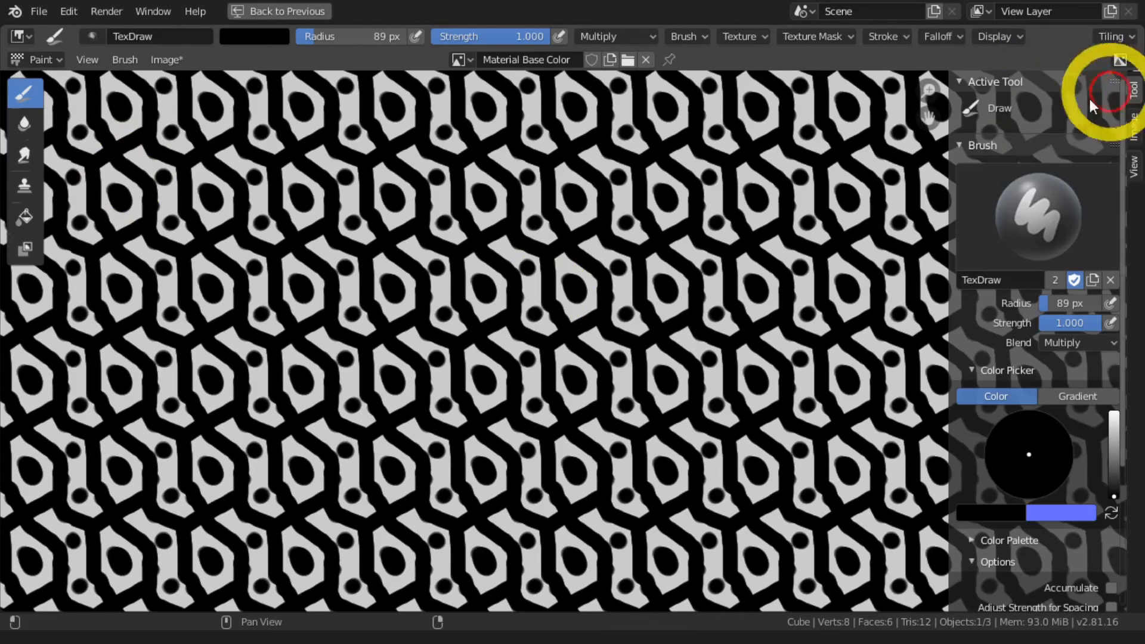
{"action": "left_click", "coordinate": [1113, 481]}
{"action": "left_click_drag", "start_coordinate": [1113, 474], "coordinate": [1113, 410]}
{"action": "left_click", "coordinate": [1039, 492]}
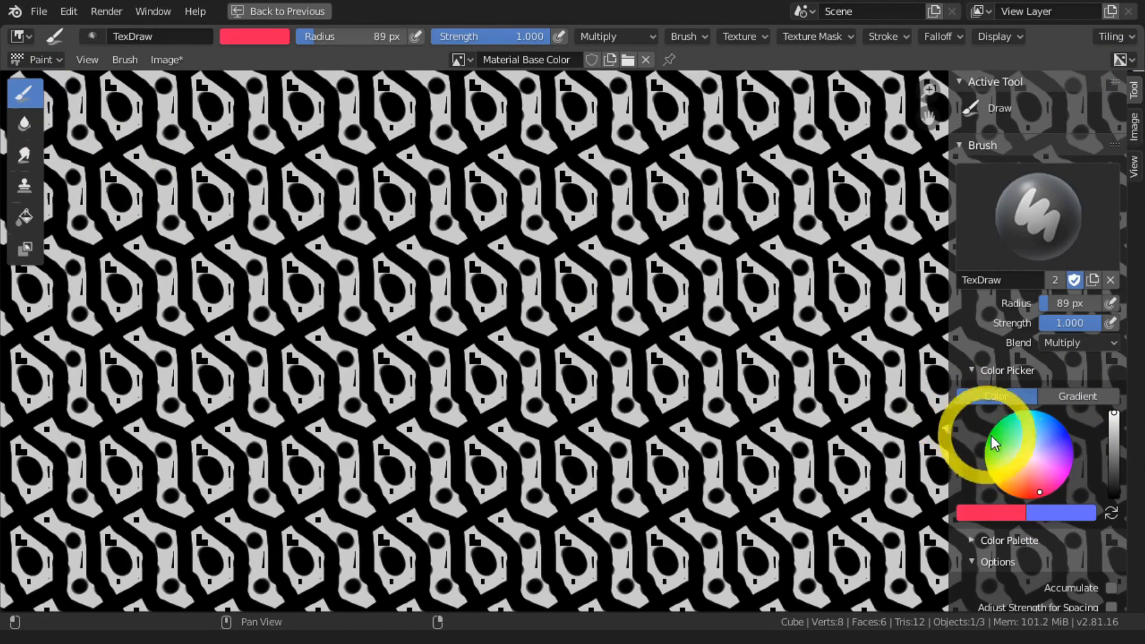
{"action": "left_click", "coordinate": [1053, 341]}
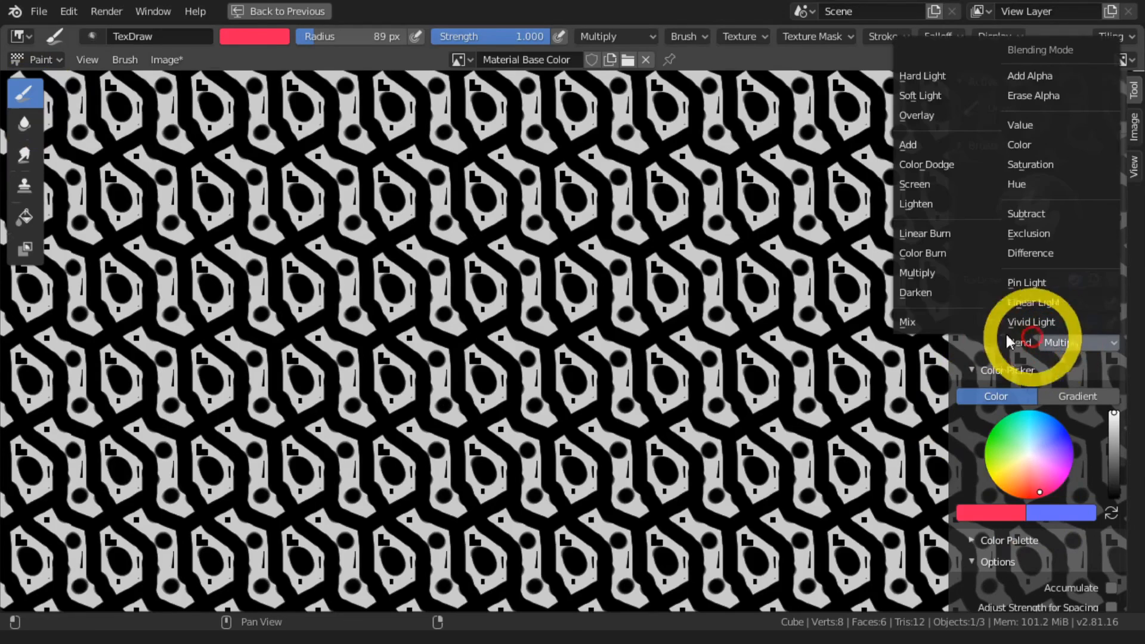
{"action": "left_click", "coordinate": [924, 278]}
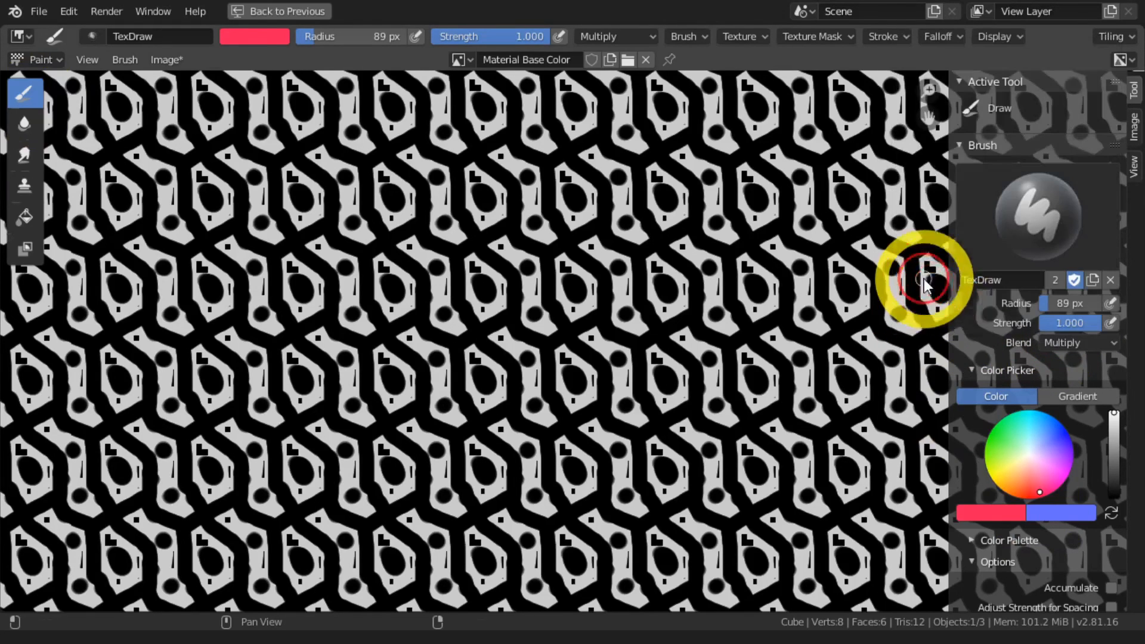
{"action": "left_click", "coordinate": [492, 246]}
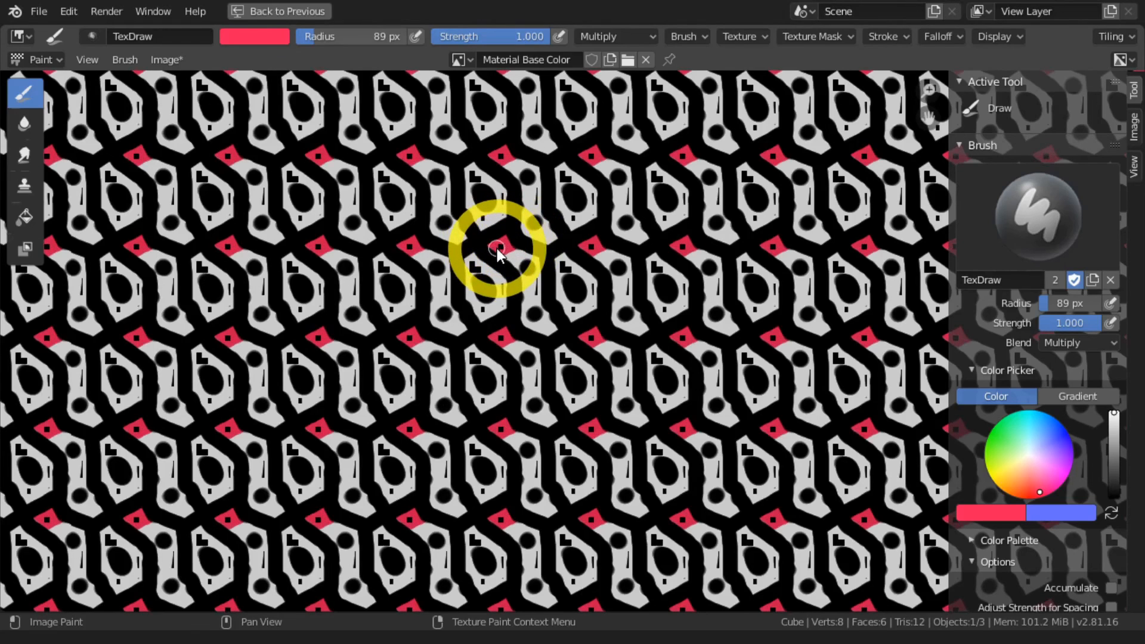
{"action": "mouse_move", "coordinate": [512, 265]}
{"action": "left_mouse_down"}
{"action": "mouse_move", "coordinate": [542, 261]}
{"action": "mouse_move", "coordinate": [521, 263]}
{"action": "mouse_move", "coordinate": [532, 293]}
{"action": "mouse_move", "coordinate": [534, 281]}
{"action": "mouse_move", "coordinate": [530, 319]}
{"action": "mouse_move", "coordinate": [520, 316]}
{"action": "mouse_move", "coordinate": [543, 325]}
{"action": "left_mouse_up"}
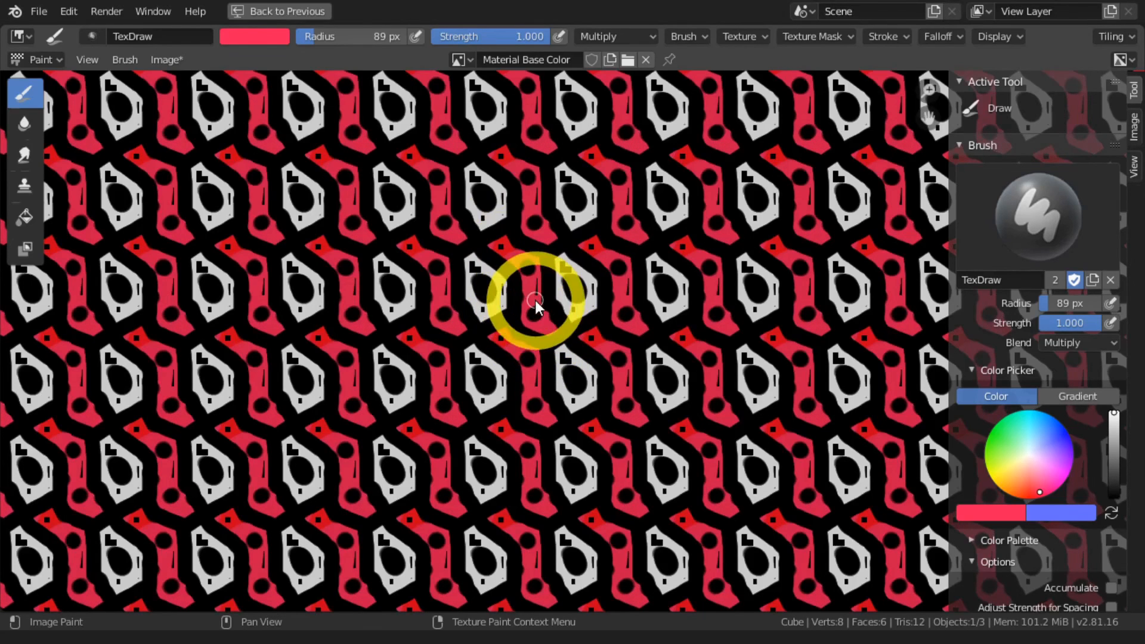
Change the brush colour to bright green and paint the remaining light hexagonal cells with it
{"action": "left_click_drag", "start_coordinate": [1026, 456], "coordinate": [988, 433]}
{"action": "mouse_move", "coordinate": [638, 243]}
{"action": "left_mouse_down"}
{"action": "mouse_move", "coordinate": [554, 253]}
{"action": "mouse_move", "coordinate": [560, 303]}
{"action": "mouse_move", "coordinate": [588, 301]}
{"action": "mouse_move", "coordinate": [577, 263]}
{"action": "mouse_move", "coordinate": [585, 275]}
{"action": "left_mouse_up"}
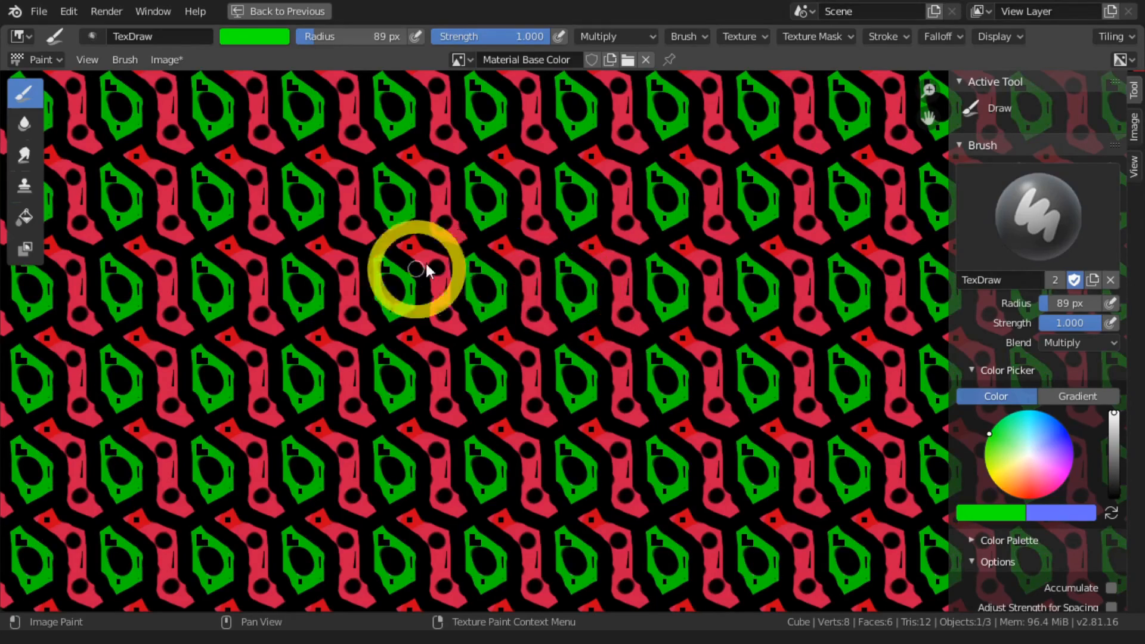
{"action": "scroll", "coordinate": [422, 330], "scroll_direction": "down", "scroll_amount": 4}
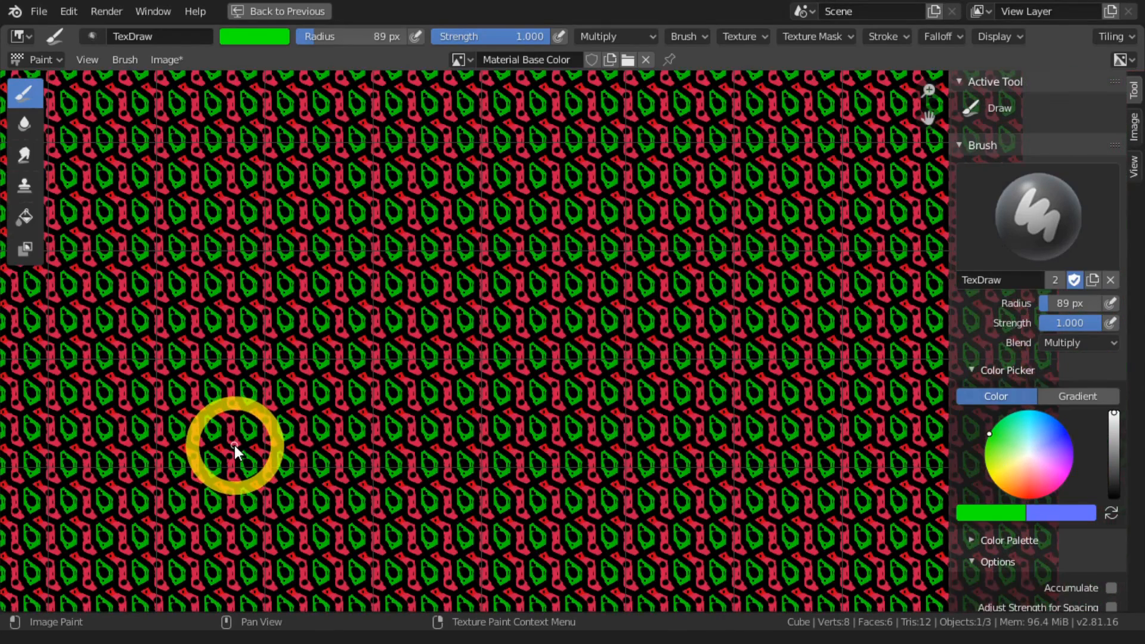